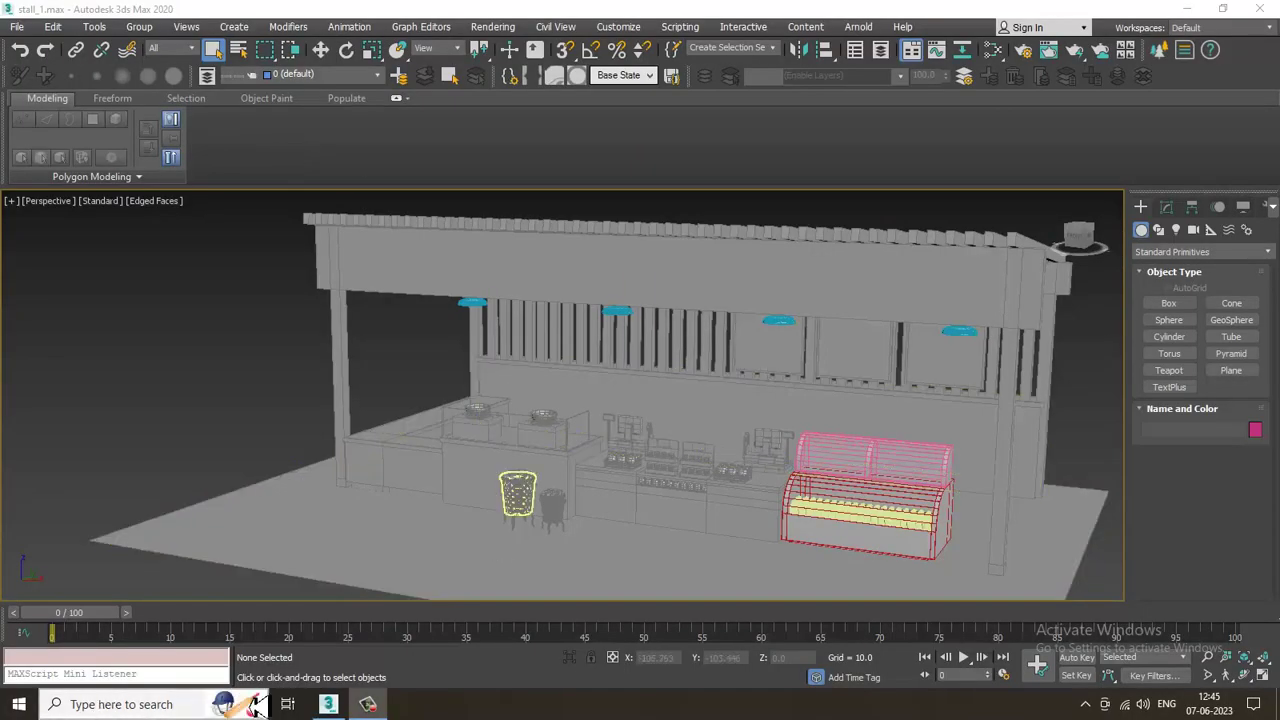
Open the coffee stall reference JPG from the Coffee folder and place a smaller image window beside the model, showing the display counter
click(368, 705)
click(370, 705)
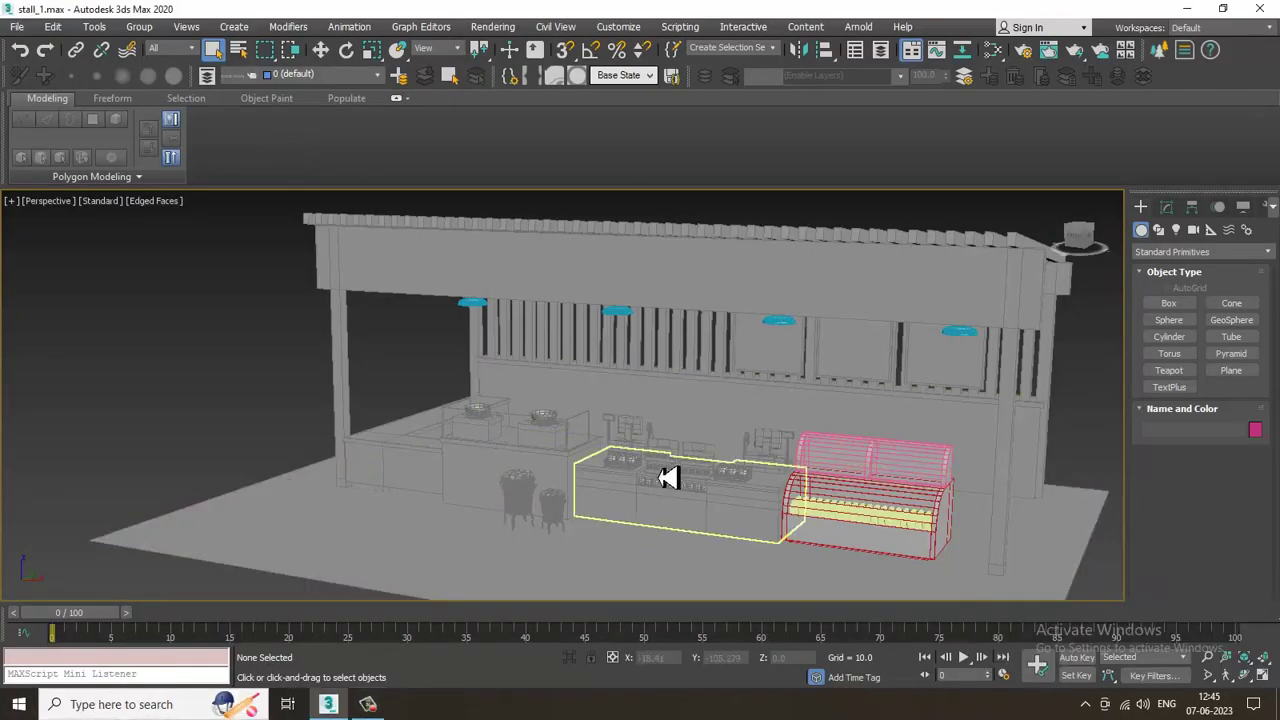
click(17, 27)
click(110, 131)
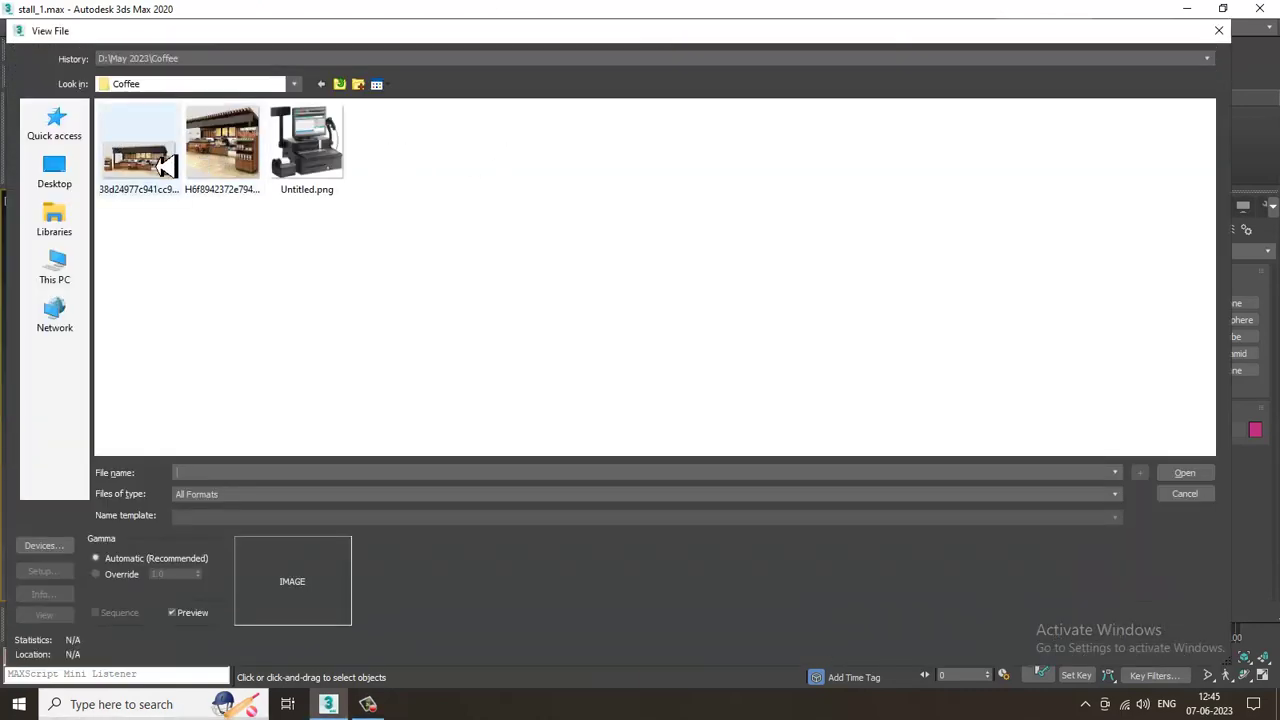
double_click(163, 166)
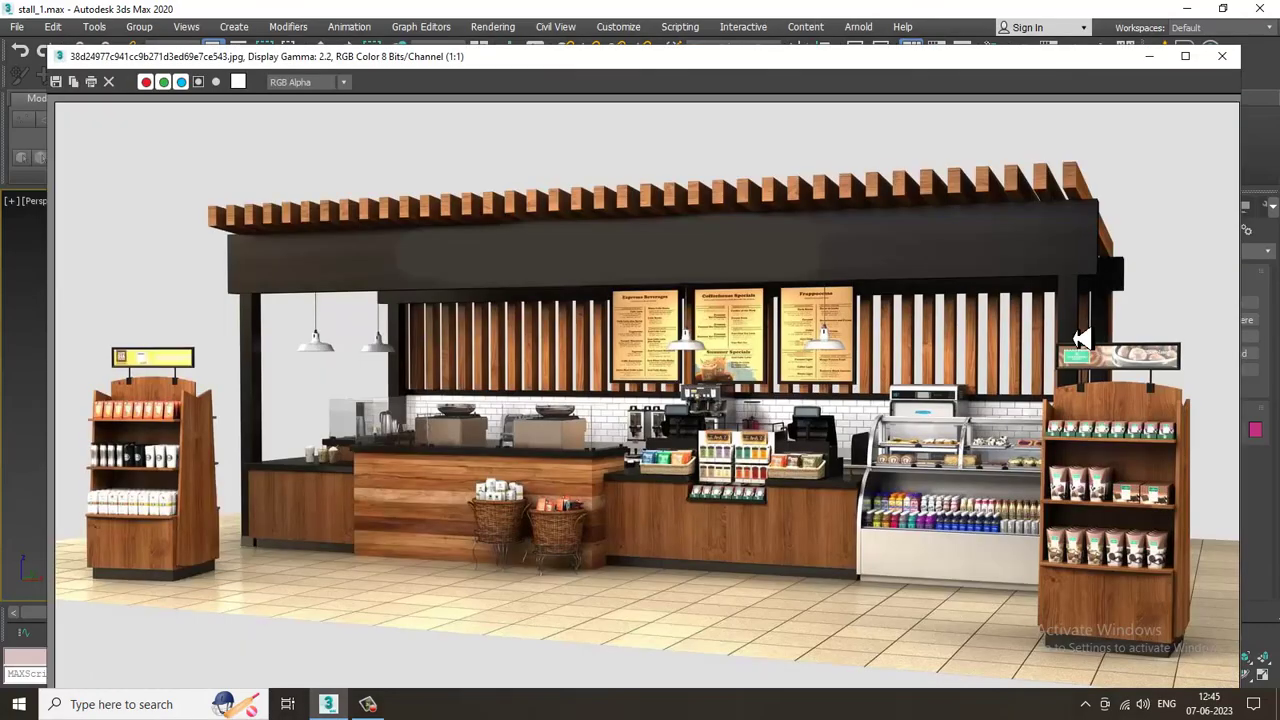
drag(1241, 46, 853, 171)
drag(657, 180, 266, 73)
middle_drag(367, 498, 137, 375)
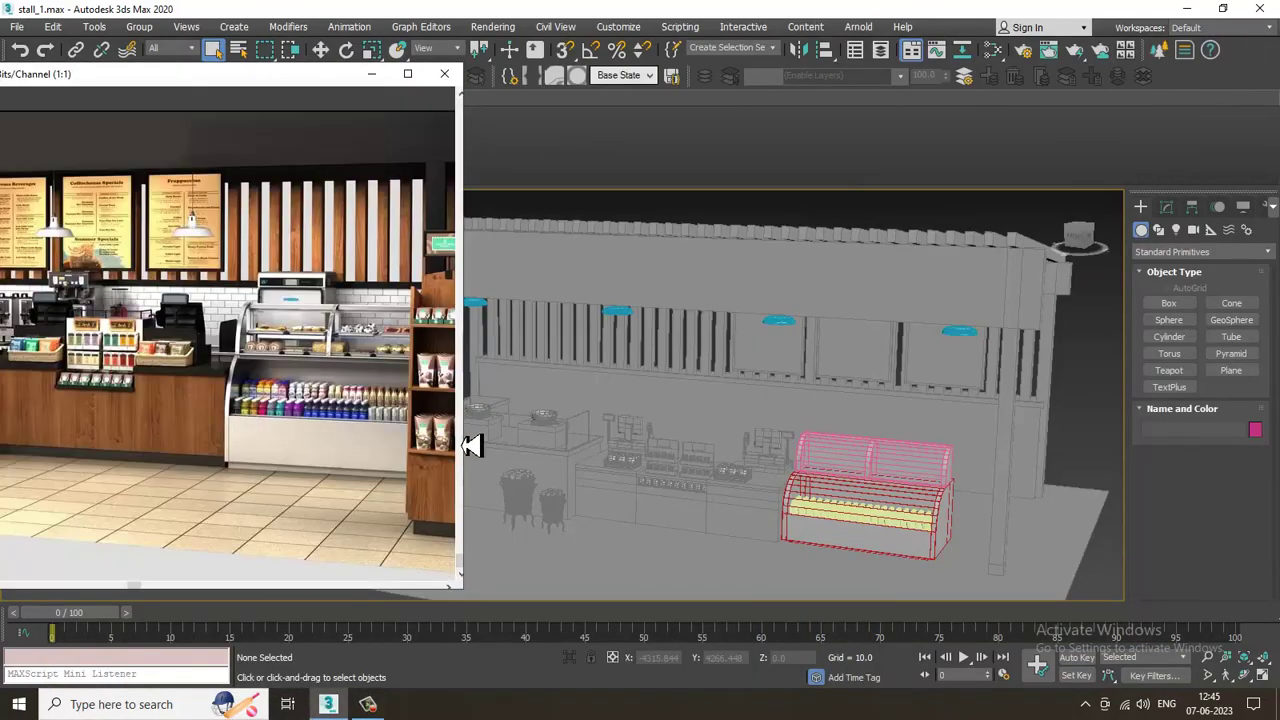
Hide the lower display case body surrounding the bottles
scroll(849, 449, up, 3)
middle_drag(877, 477, 827, 346)
scroll(831, 407, up, 8)
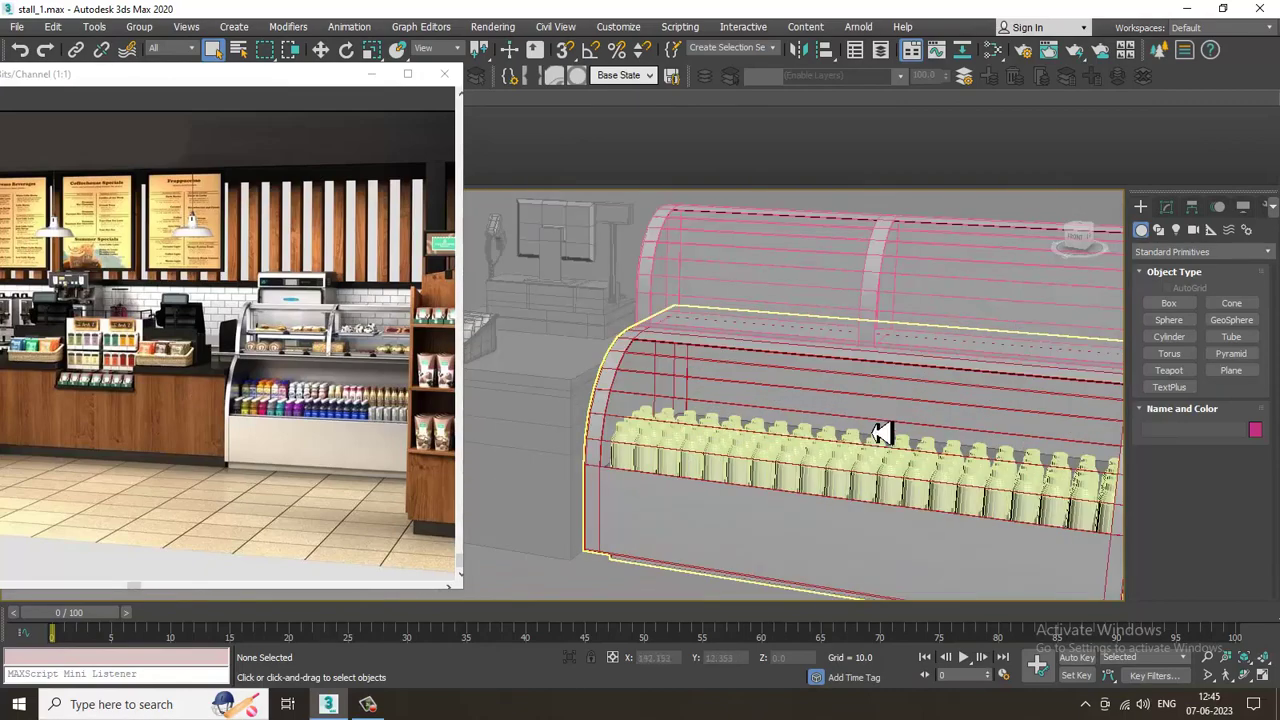
scroll(909, 431, down, 5)
mouse_move(946, 414)
middle_down()
mouse_move(863, 400)
mouse_move(957, 429)
middle_up()
scroll(873, 434, up, 4)
alt+middle_drag(871, 433, 789, 526)
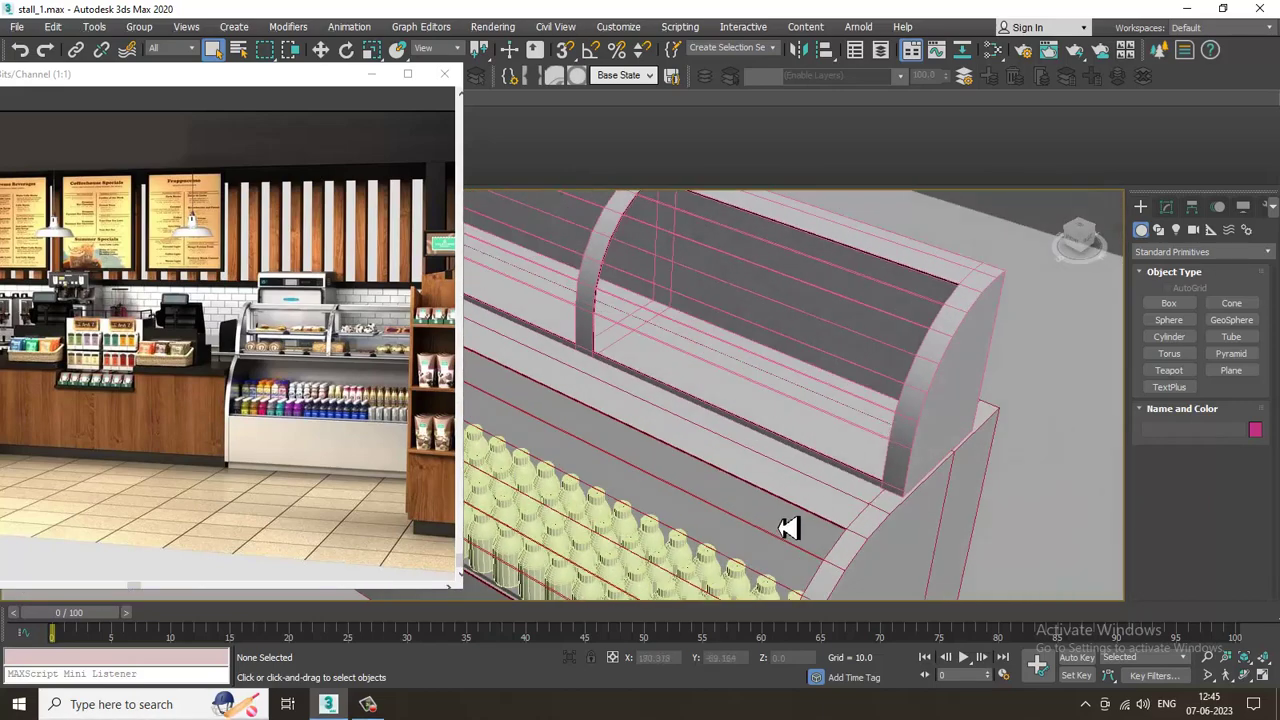
click(714, 543)
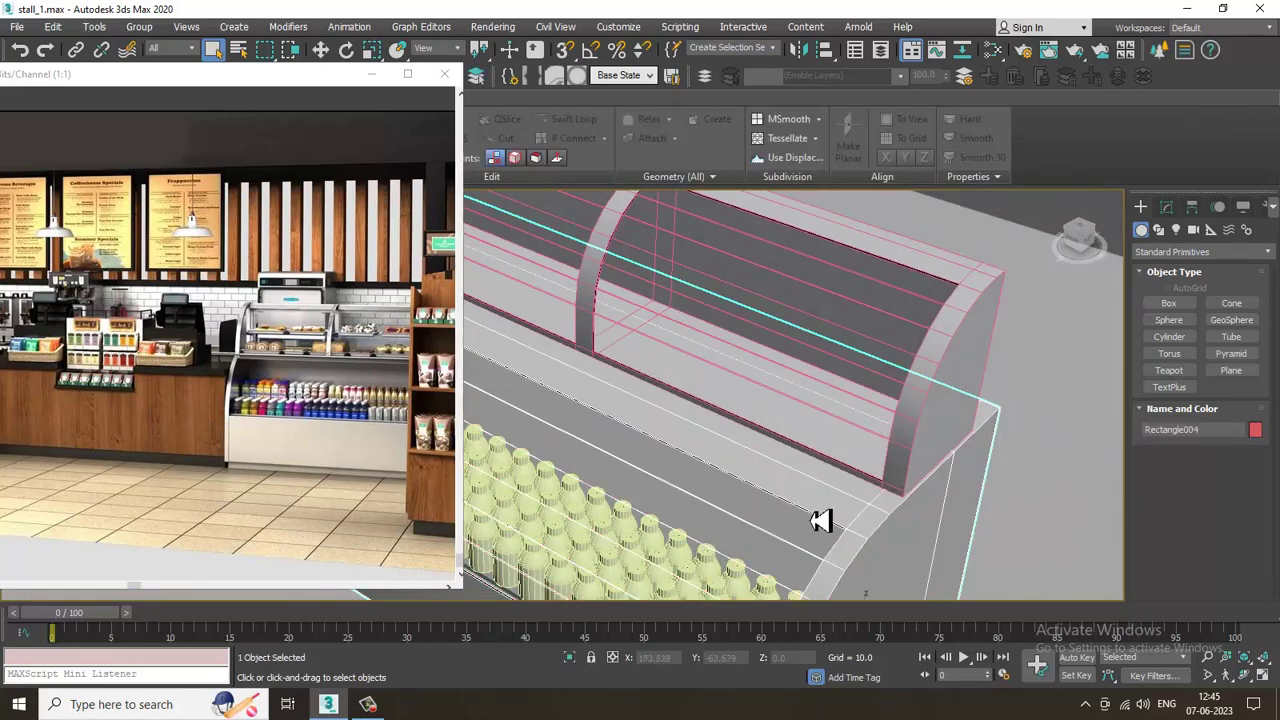
right_click(858, 494)
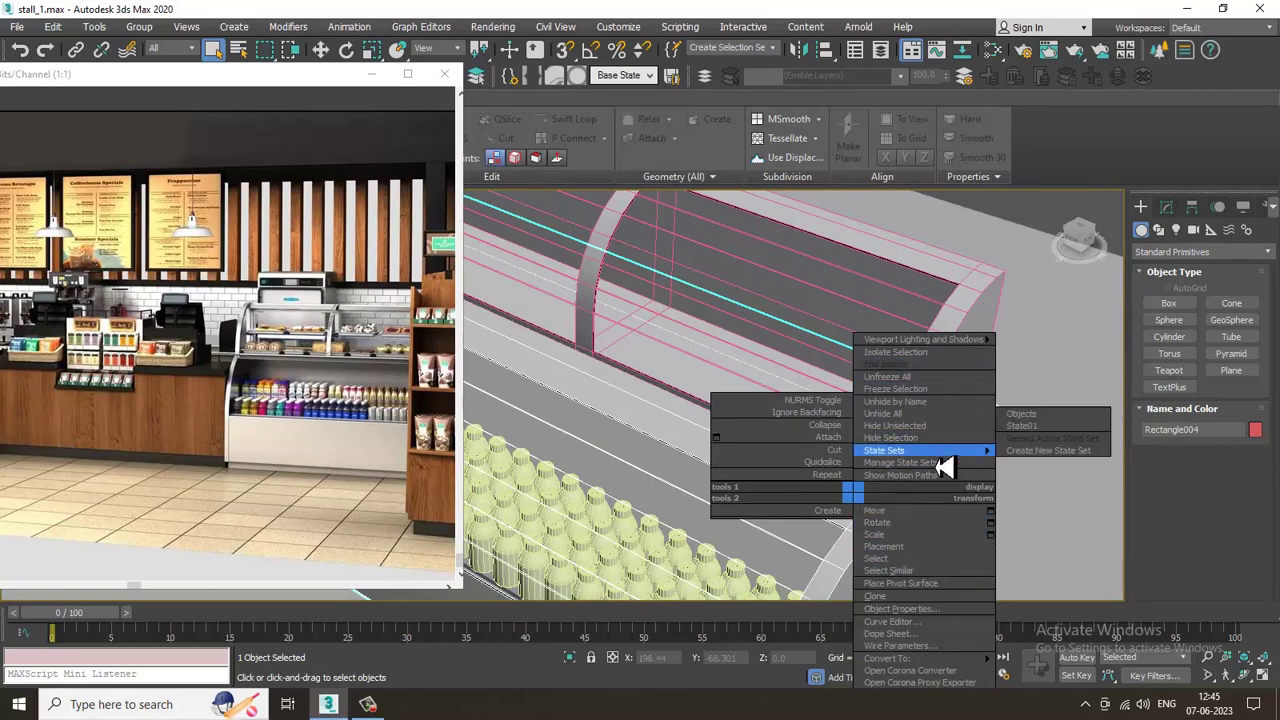
click(925, 438)
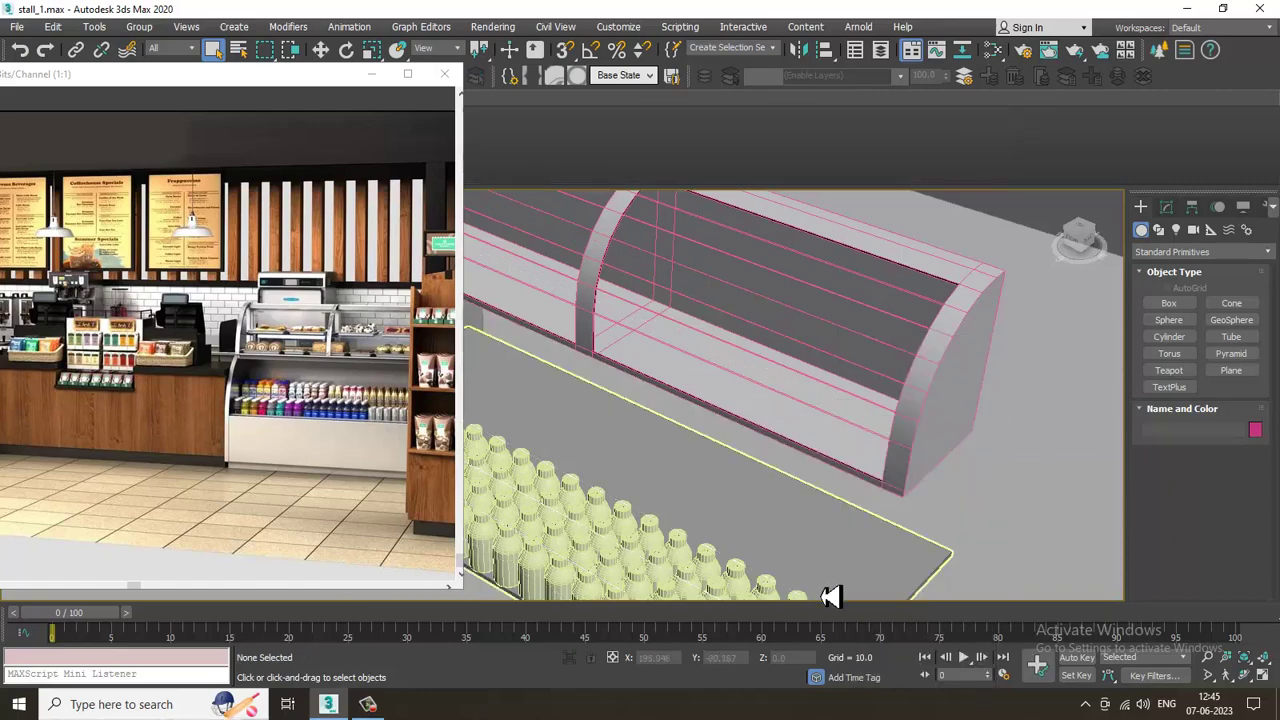
Extrude the empty rear top polygon of the bottle tray and raise it to form a higher tier at about Z 26.2
click(825, 595)
scroll(812, 572, down, 2)
alt+middle_drag(811, 571, 940, 434)
key(w)
click(1166, 206)
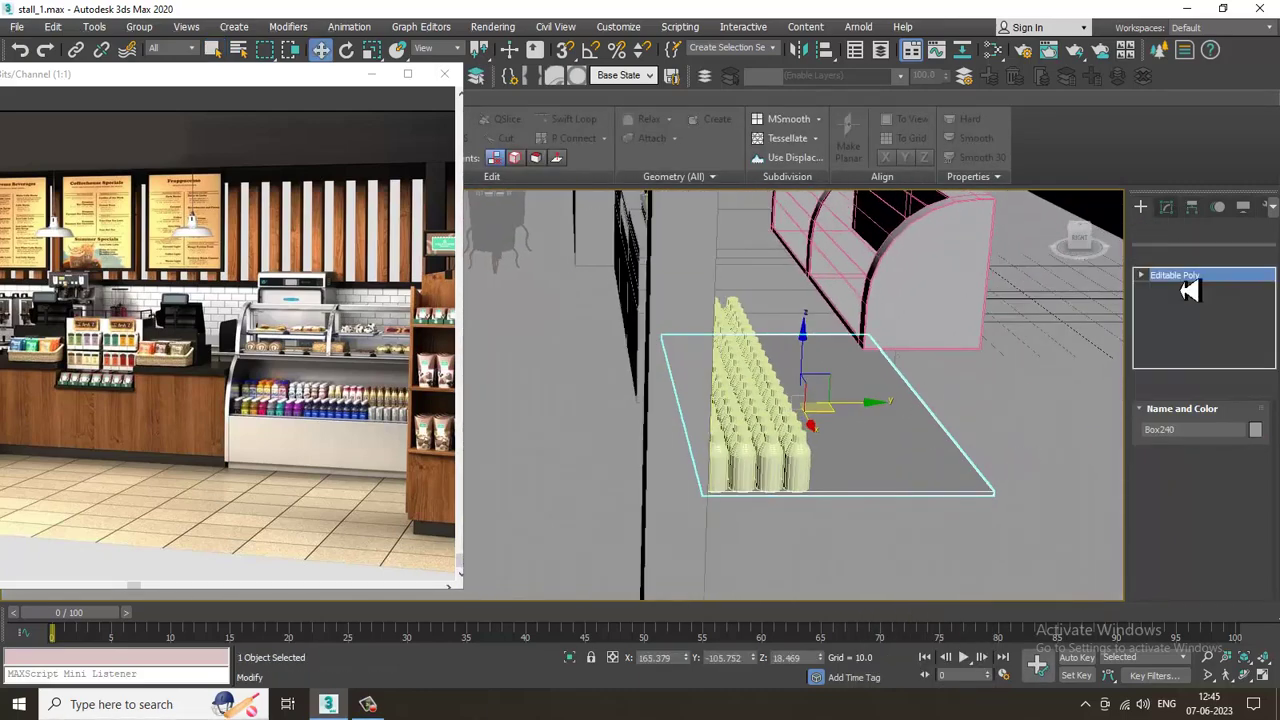
alt+middle_drag(907, 560, 951, 452)
key(w)
key(4)
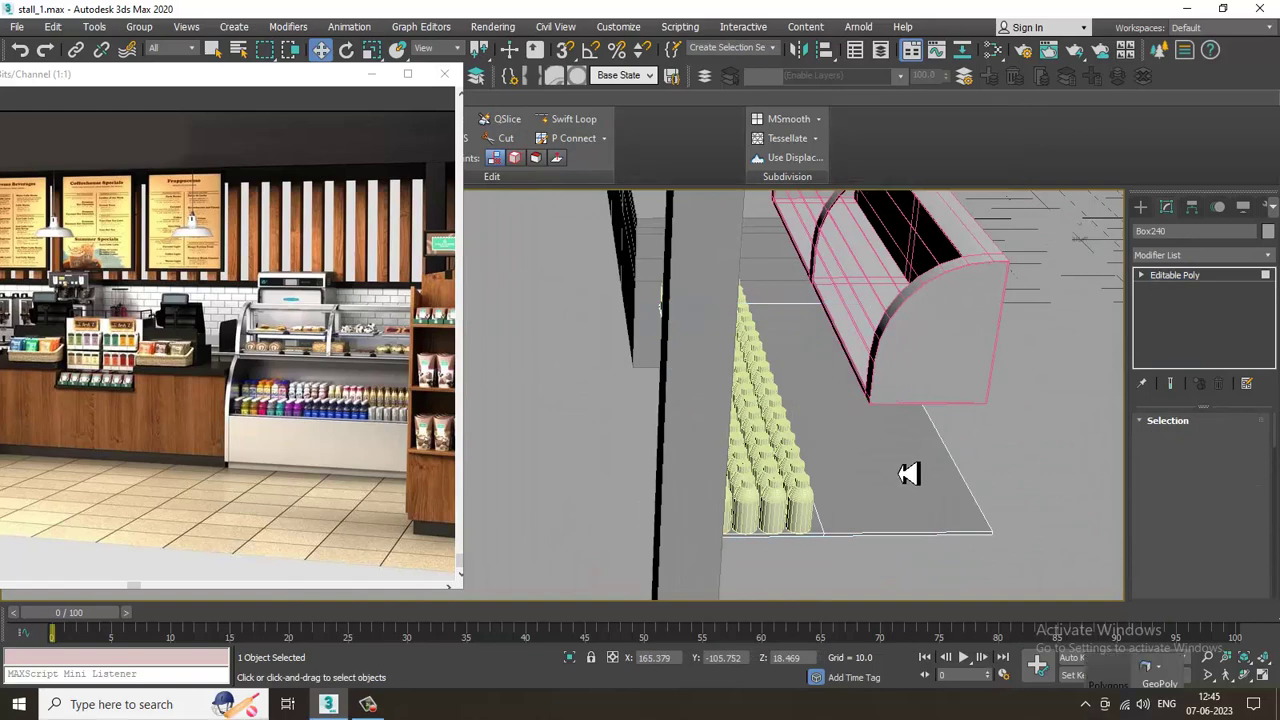
key(4)
click(907, 474)
scroll(1157, 590, down, 2)
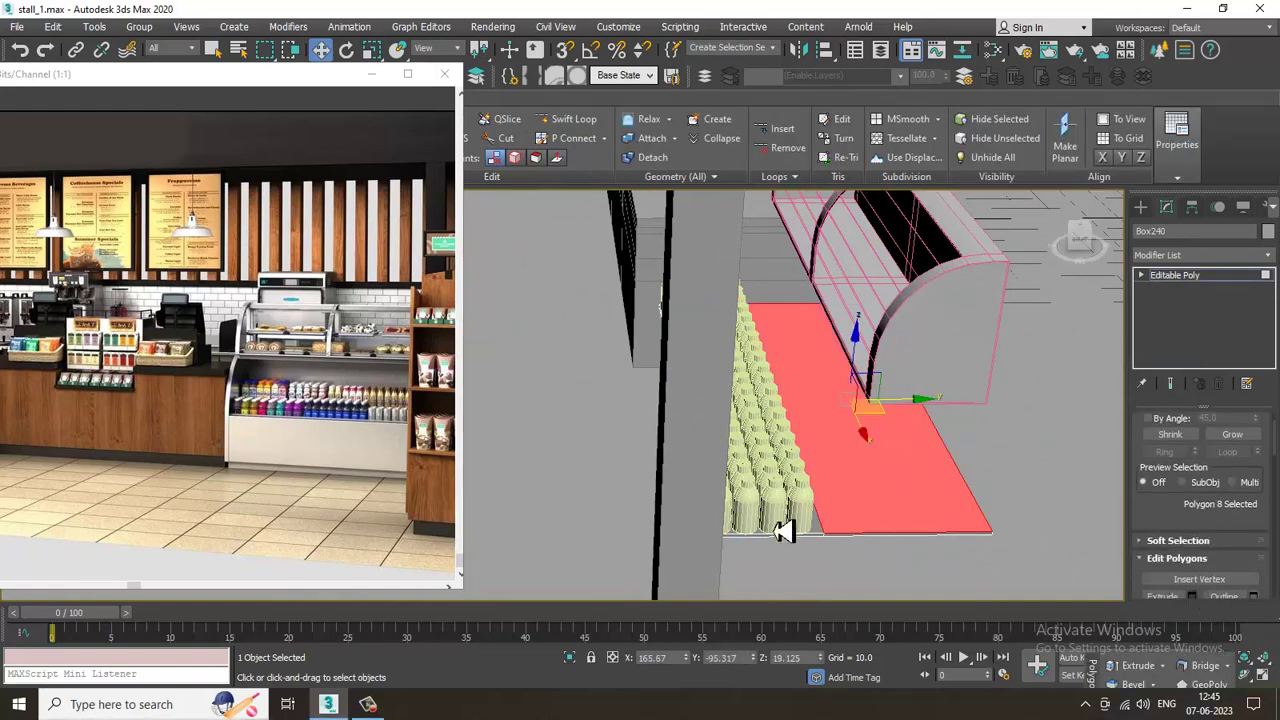
click(1191, 596)
click(572, 450)
alt+middle_drag(577, 451, 882, 322)
mouse_move(866, 311)
mouse_down()
mouse_move(860, 321)
mouse_move(877, 325)
mouse_up()
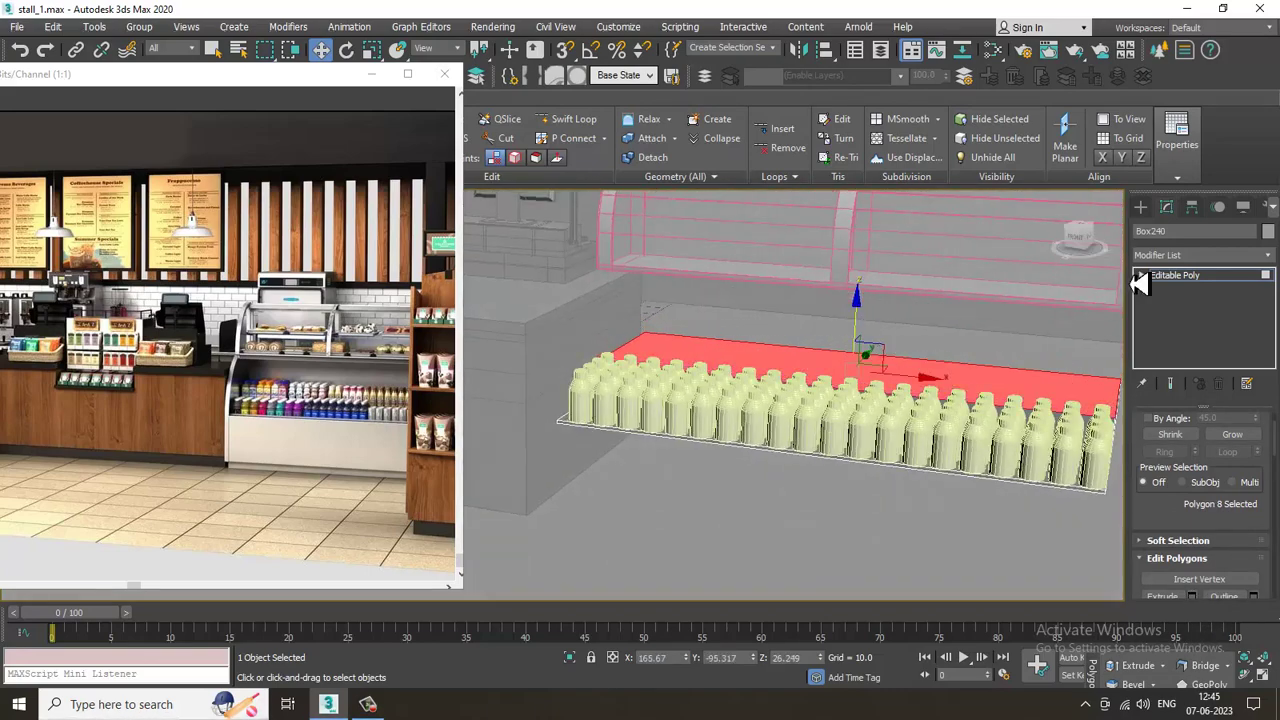
click(1200, 276)
Clone the rear corner bottle once as a Copy, placing it behind the existing rows along the Y axis
mouse_move(829, 443)
alt+middle_down()
mouse_move(786, 414)
mouse_move(817, 454)
alt+middle_up()
scroll(786, 414, up, 4)
scroll(671, 408, up, 4)
click(668, 402)
scroll(700, 405, up, 5)
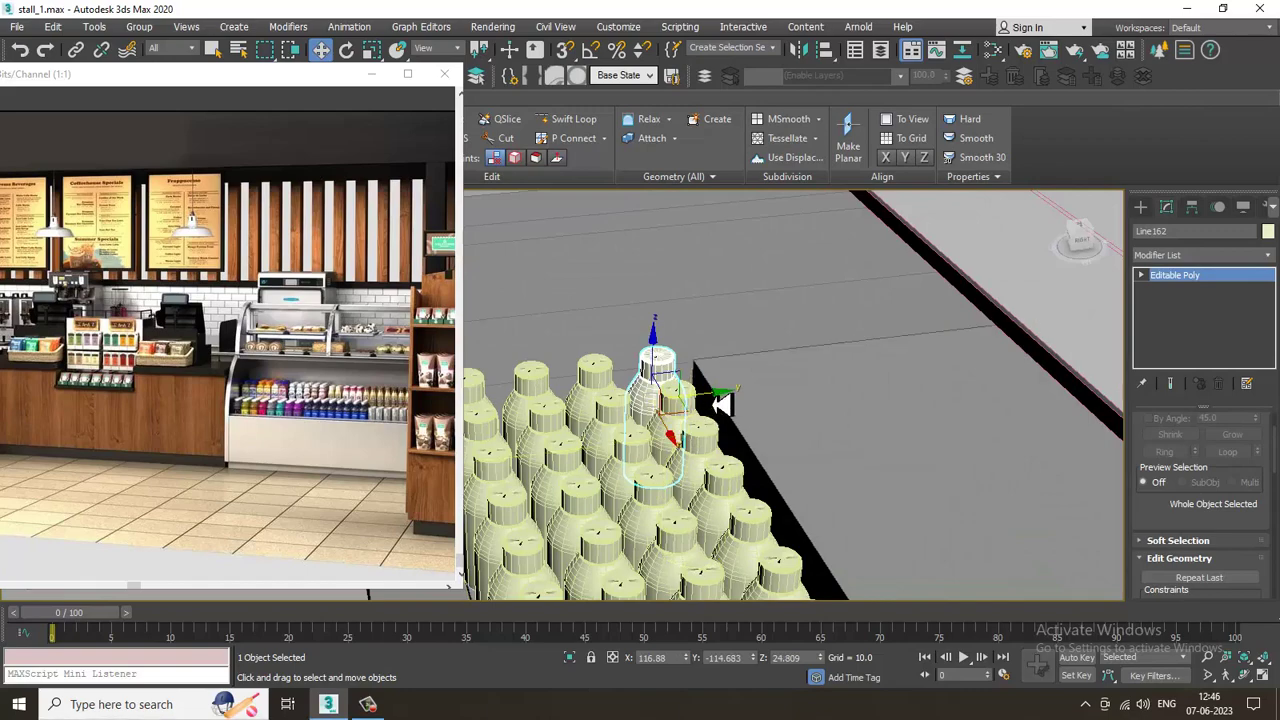
shift+drag(705, 392, 800, 400)
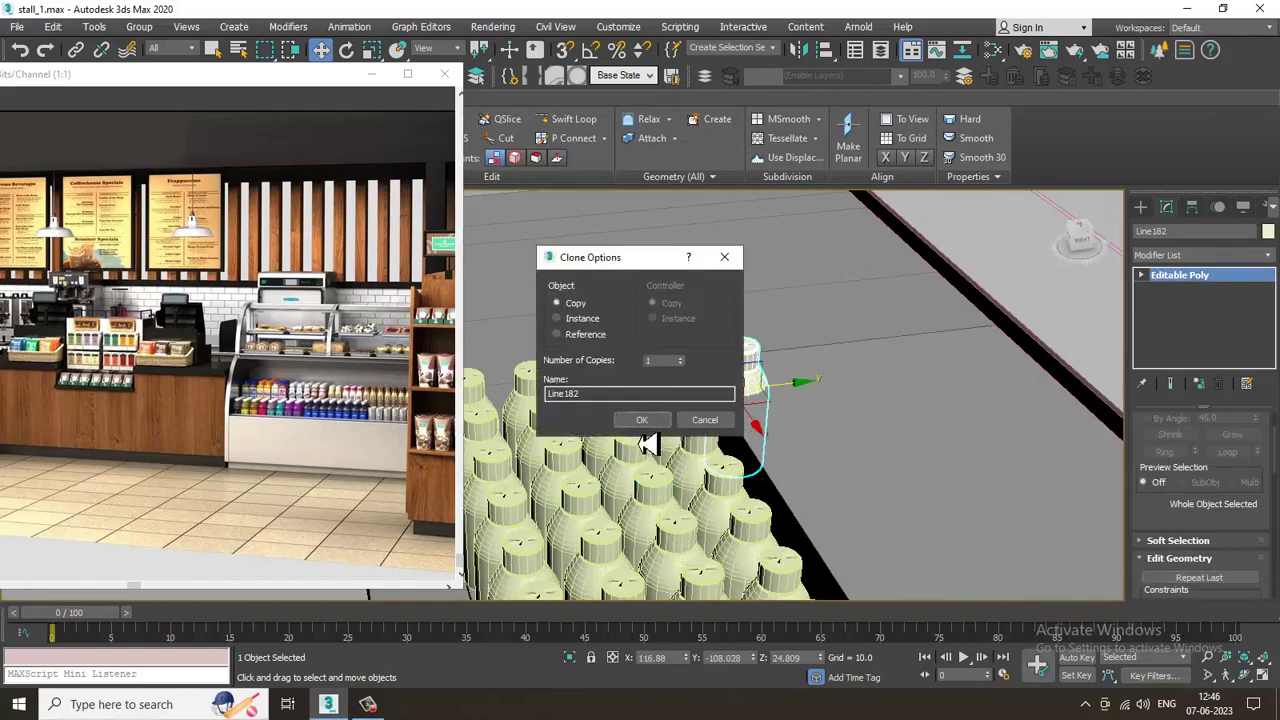
click(643, 422)
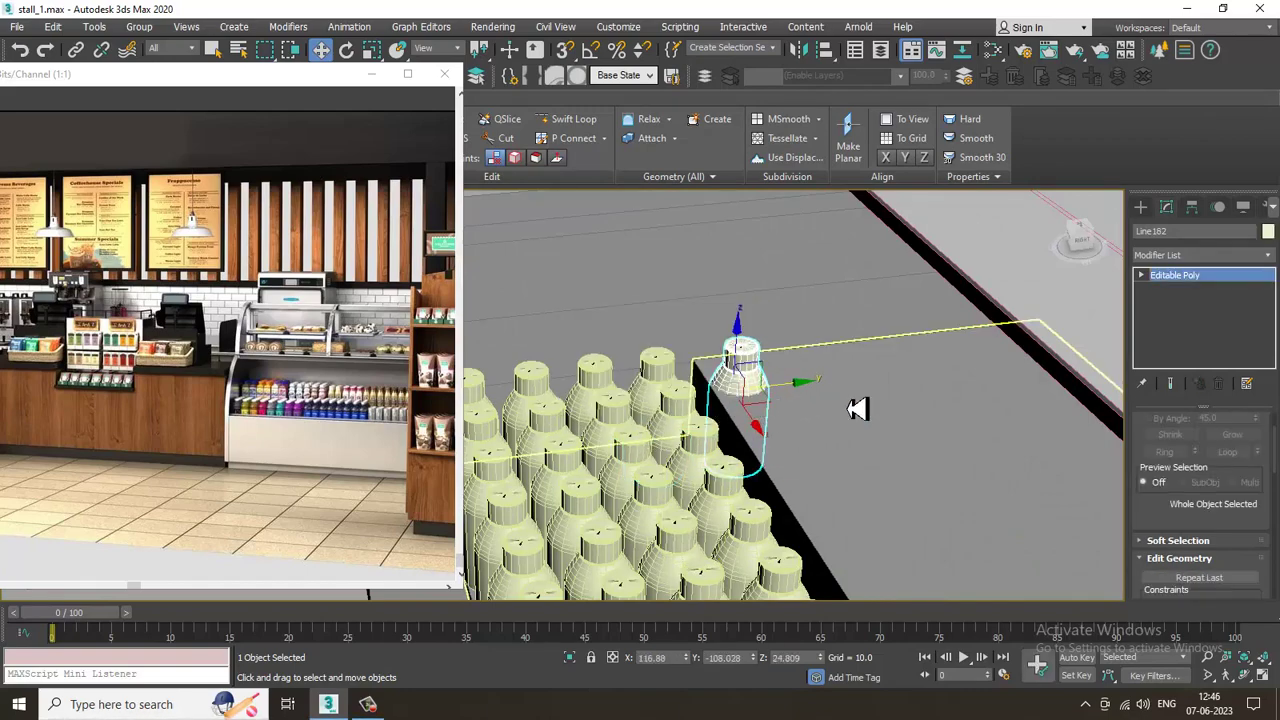
Unhide all objects and raise the copied bottle about 7.6 units onto the rear tier
scroll(850, 405, down, 3)
right_click(886, 376)
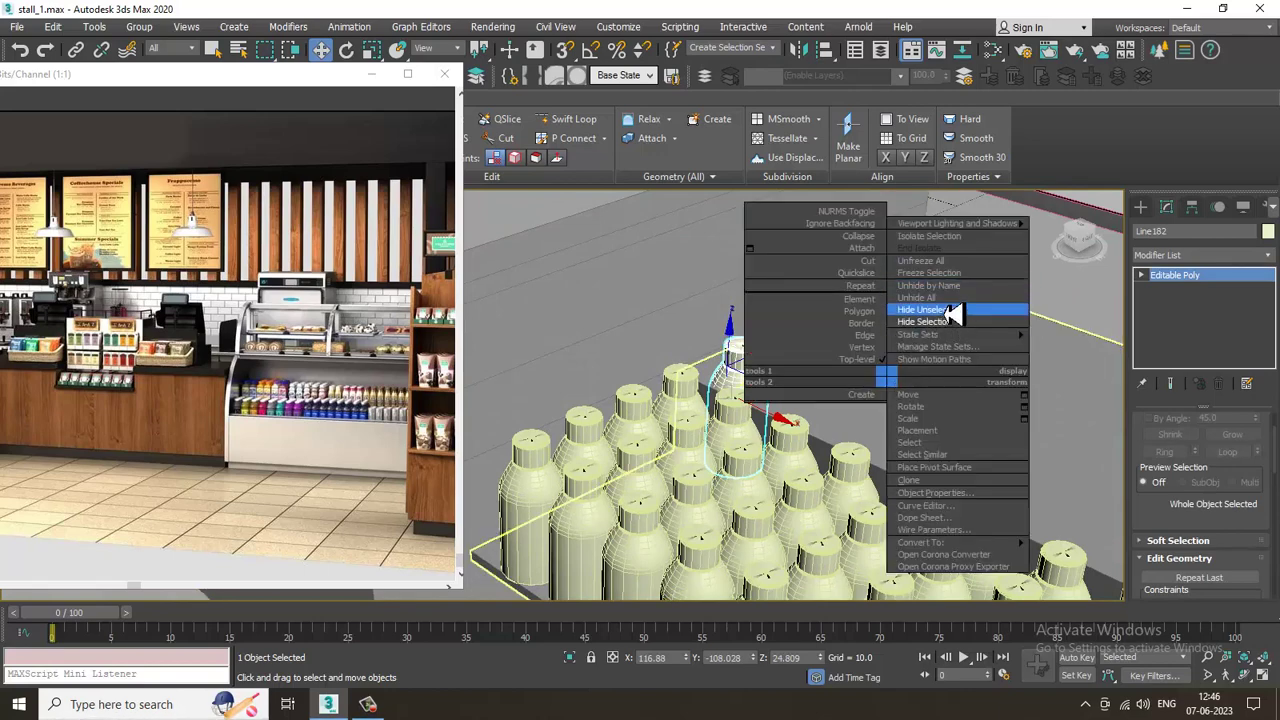
click(953, 313)
drag(740, 343, 776, 271)
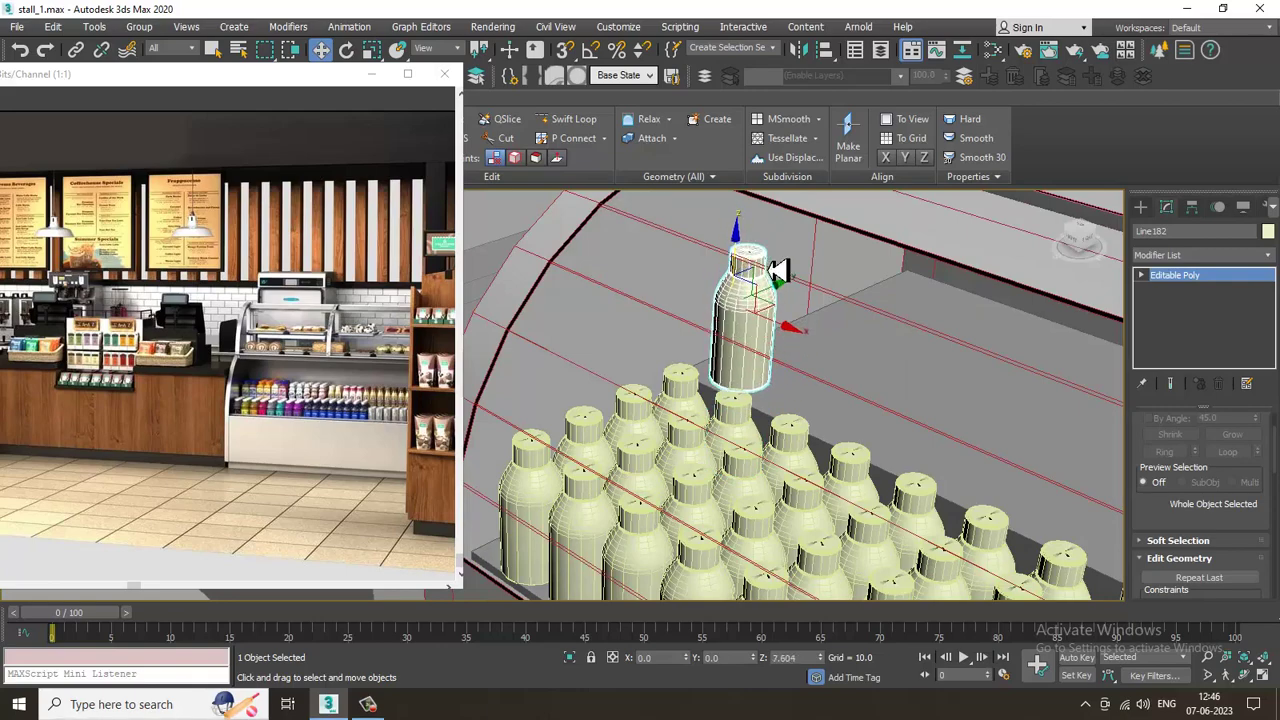
alt+middle_drag(800, 361, 784, 327)
scroll(784, 327, down, 2)
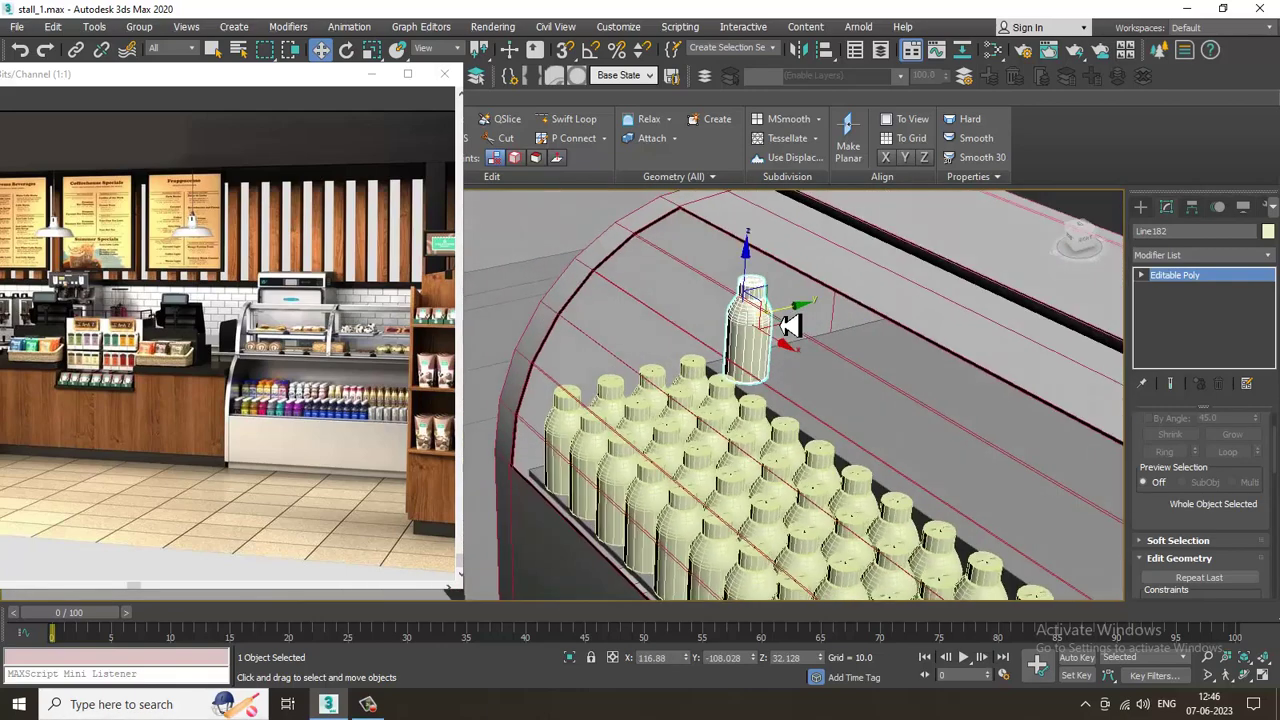
Clone the raised bottle as 5 copies toward the back of the tier and delete the surplus one
scroll(784, 327, up, 4)
alt+middle_drag(873, 358, 733, 313)
mouse_move(808, 329)
shift+mouse_down()
mouse_move(857, 320)
mouse_move(850, 342)
shift+mouse_up()
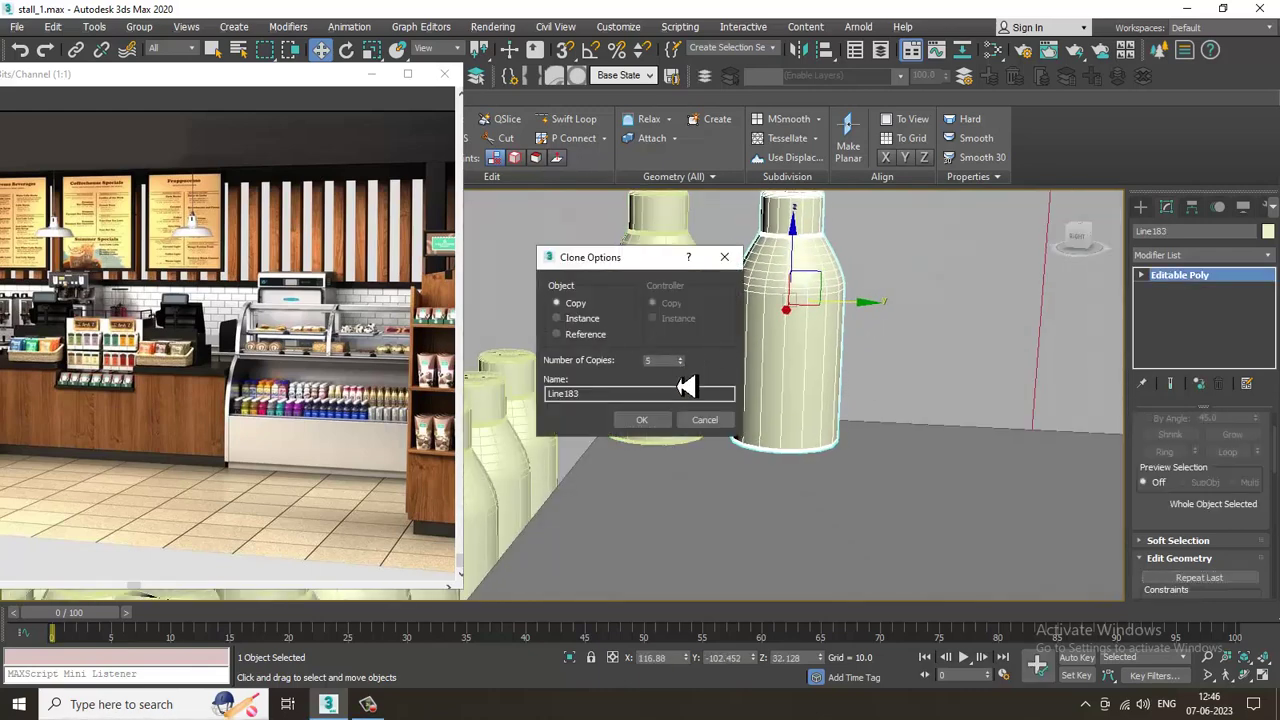
click(660, 423)
scroll(900, 445, down, 3)
mouse_move(923, 446)
middle_down()
mouse_move(769, 454)
mouse_move(793, 442)
mouse_move(568, 428)
middle_up()
key(Delete)
Select the five raised bottles and shift the row slightly along the Y axis
middle_drag(952, 438, 982, 437)
click(783, 388)
middle_drag(717, 371, 947, 416)
ctrl+click(946, 418)
scroll(686, 431, down, 3)
alt+middle_drag(686, 431, 787, 434)
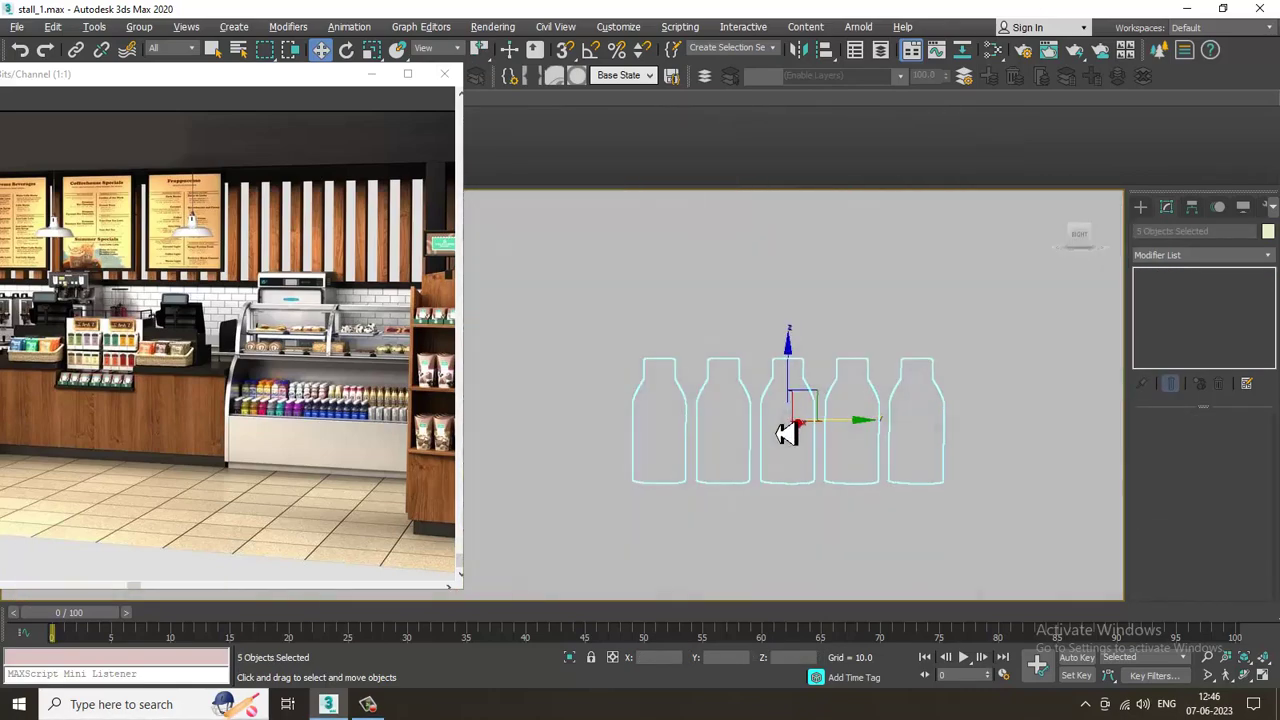
mouse_move(870, 452)
alt+middle_down()
mouse_move(789, 449)
mouse_move(830, 422)
mouse_move(853, 457)
alt+middle_up()
scroll(833, 440, up, 3)
drag(850, 437, 860, 435)
Clone the five-bottle row as 13 copies along the length of the rear tier
alt+middle_drag(860, 435, 625, 357)
mouse_move(650, 340)
shift+mouse_down()
mouse_move(678, 340)
mouse_move(697, 393)
shift+mouse_up()
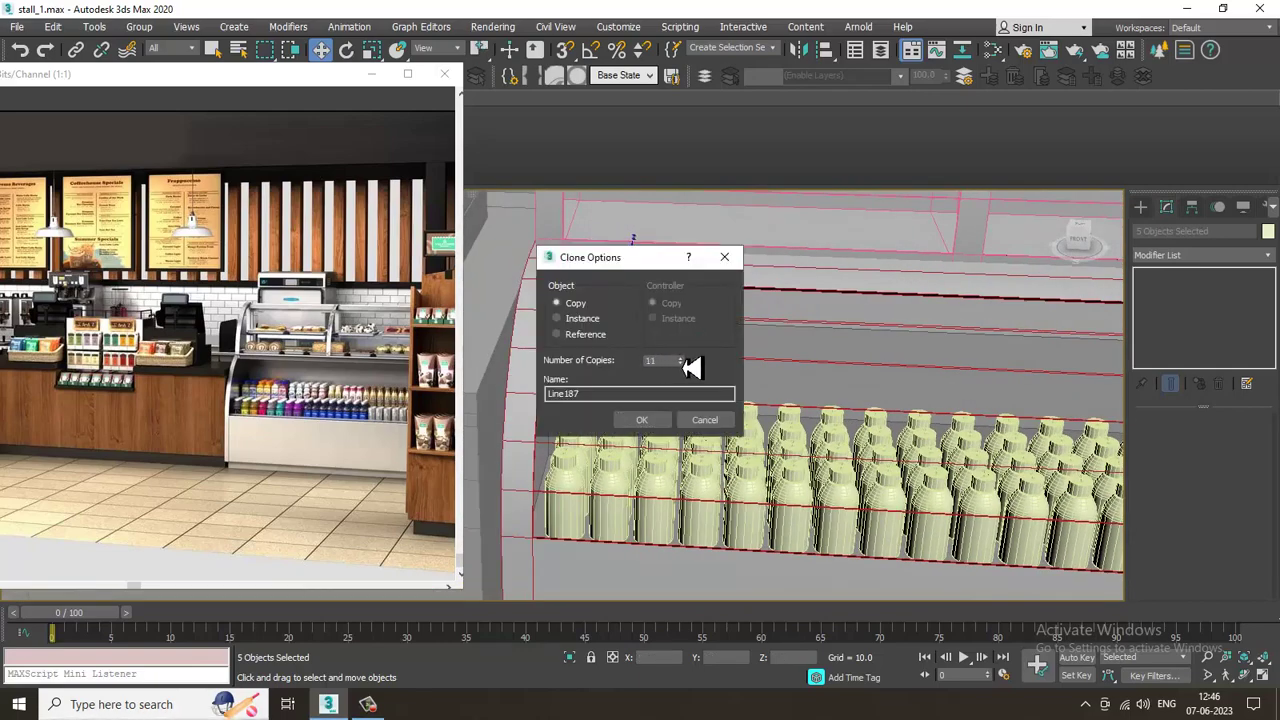
click(657, 419)
scroll(674, 434, down, 5)
Clone the last bottle row as 4 more copies toward the empty end of the tier
middle_drag(868, 410, 617, 374)
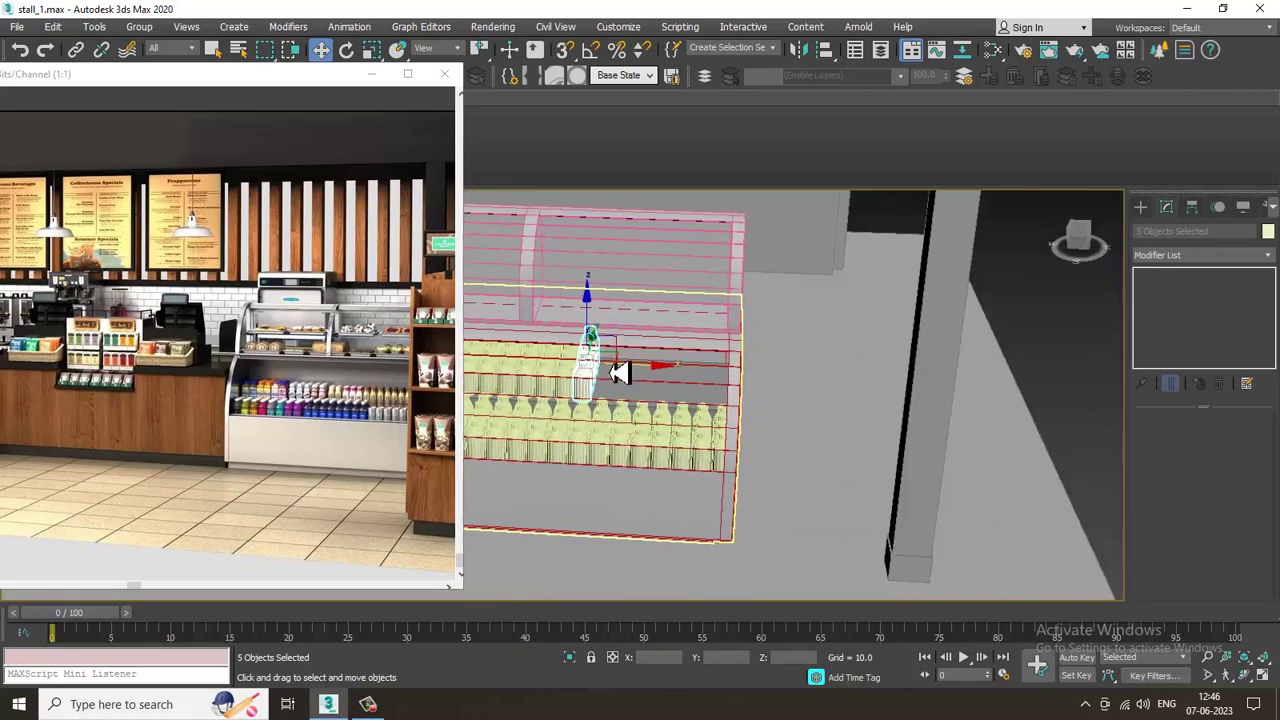
scroll(632, 376, up, 6)
middle_drag(792, 379, 947, 357)
shift+drag(717, 333, 785, 338)
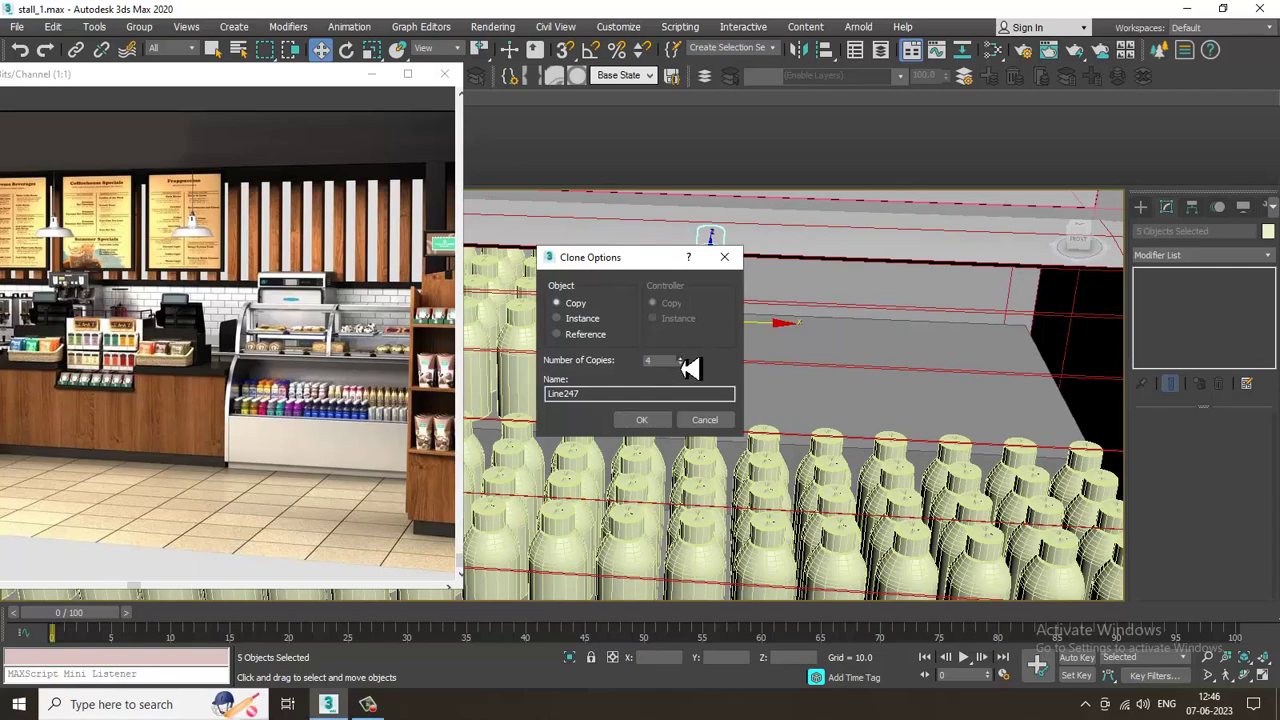
click(665, 423)
scroll(701, 425, down, 4)
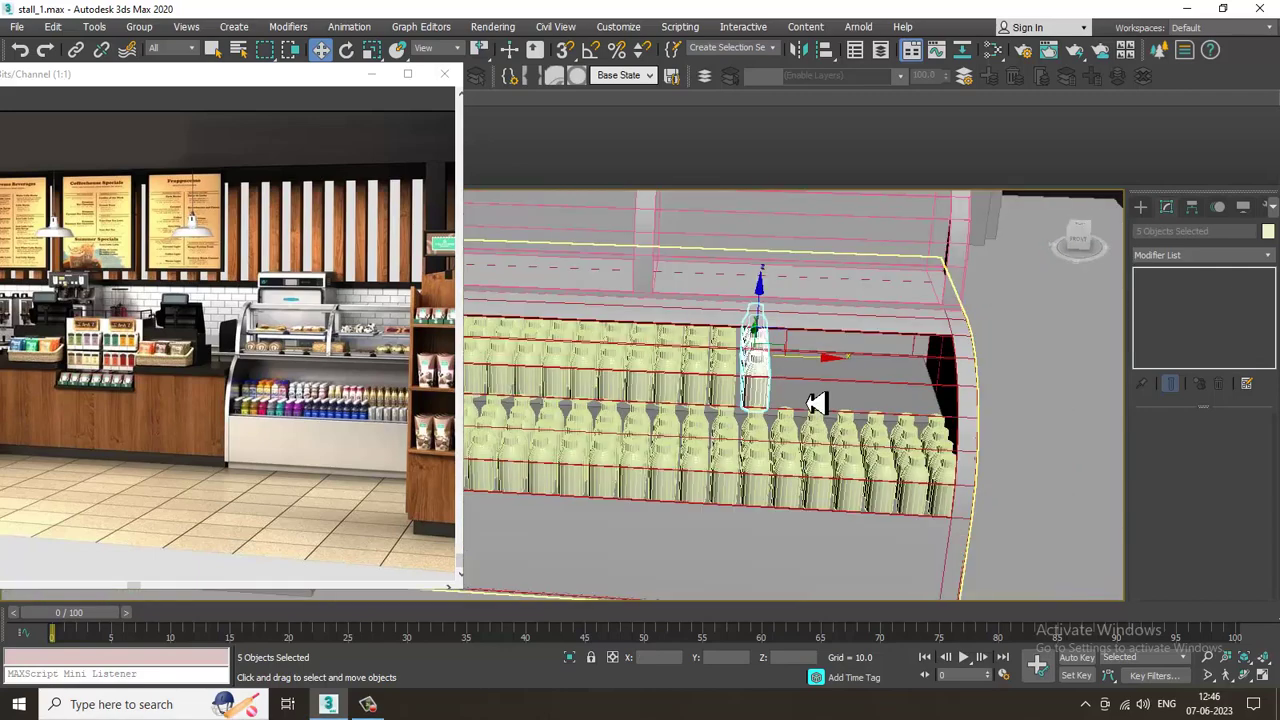
Add 2 more copies of the end bottle row to fill the remaining space on the tier
alt+middle_drag(834, 400, 809, 363)
scroll(820, 366, up, 3)
drag(806, 366, 846, 371)
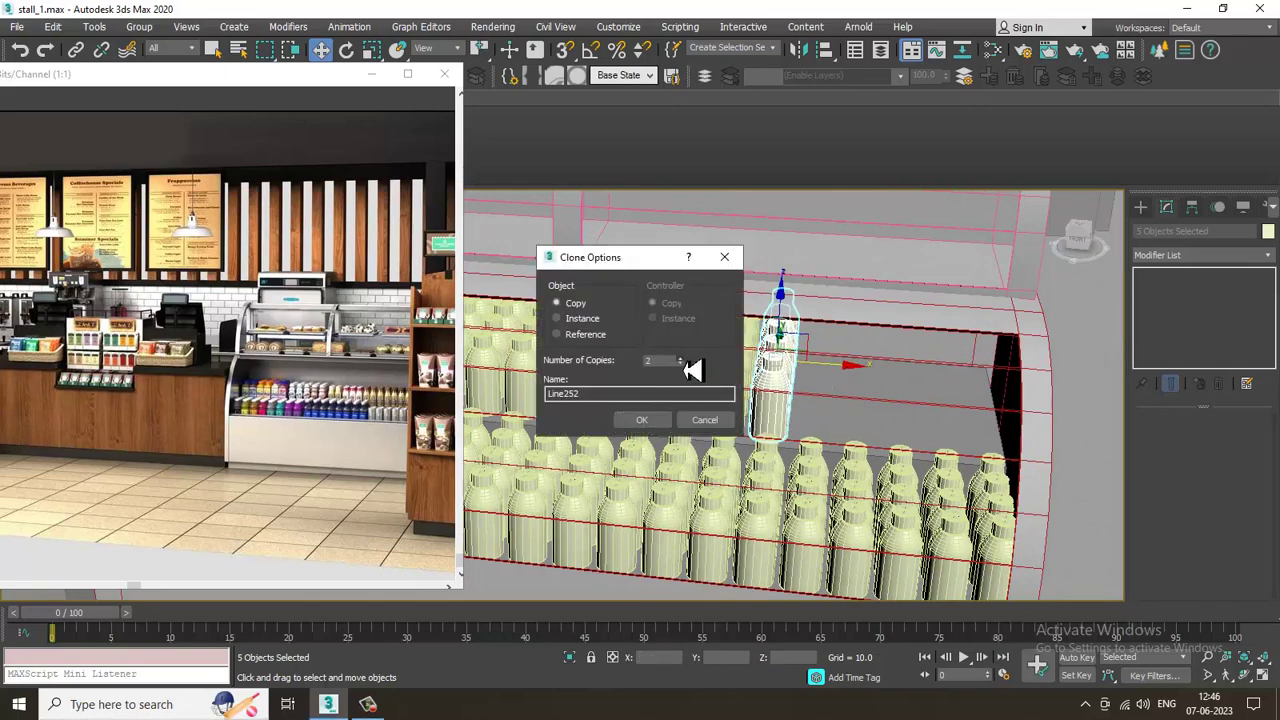
click(642, 422)
mouse_move(906, 371)
alt+middle_down()
mouse_move(823, 325)
mouse_move(996, 376)
mouse_move(886, 386)
mouse_move(883, 362)
alt+middle_up()
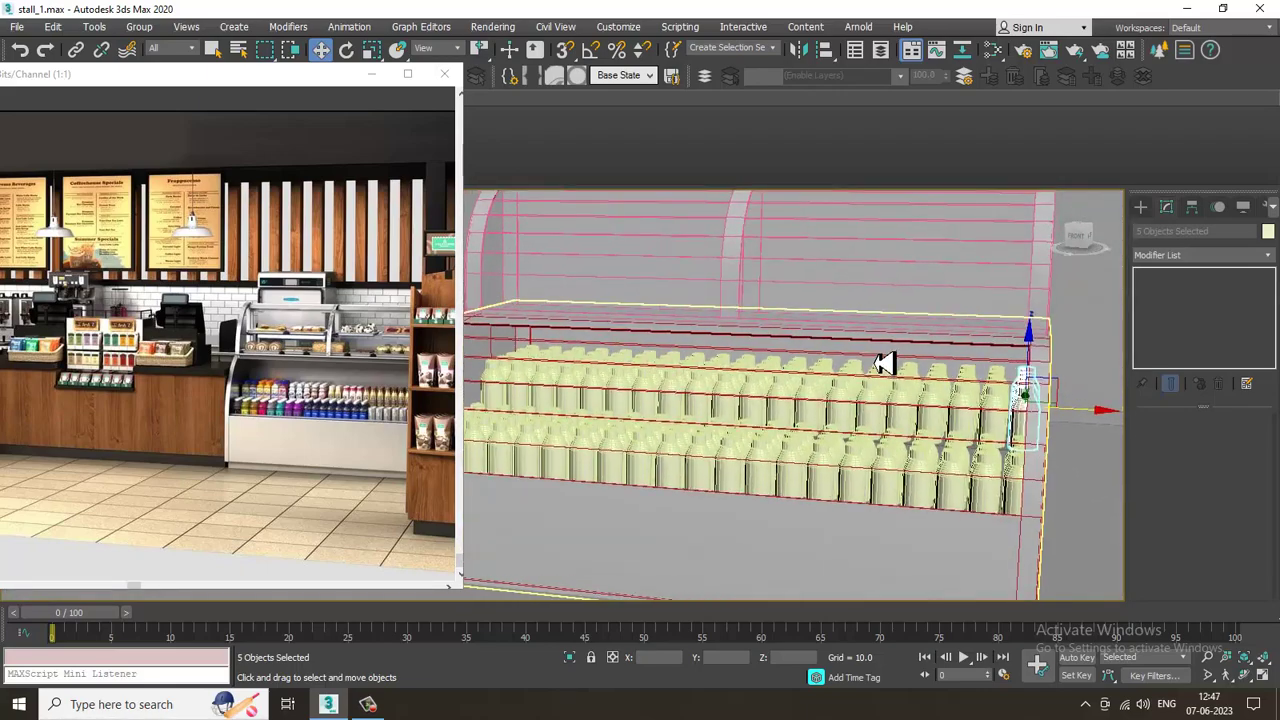
Draw a thin box about 21.7 long and 129.4 wide over the floor of the upper display compartment
middle_drag(898, 314, 817, 417)
scroll(972, 471, up, 3)
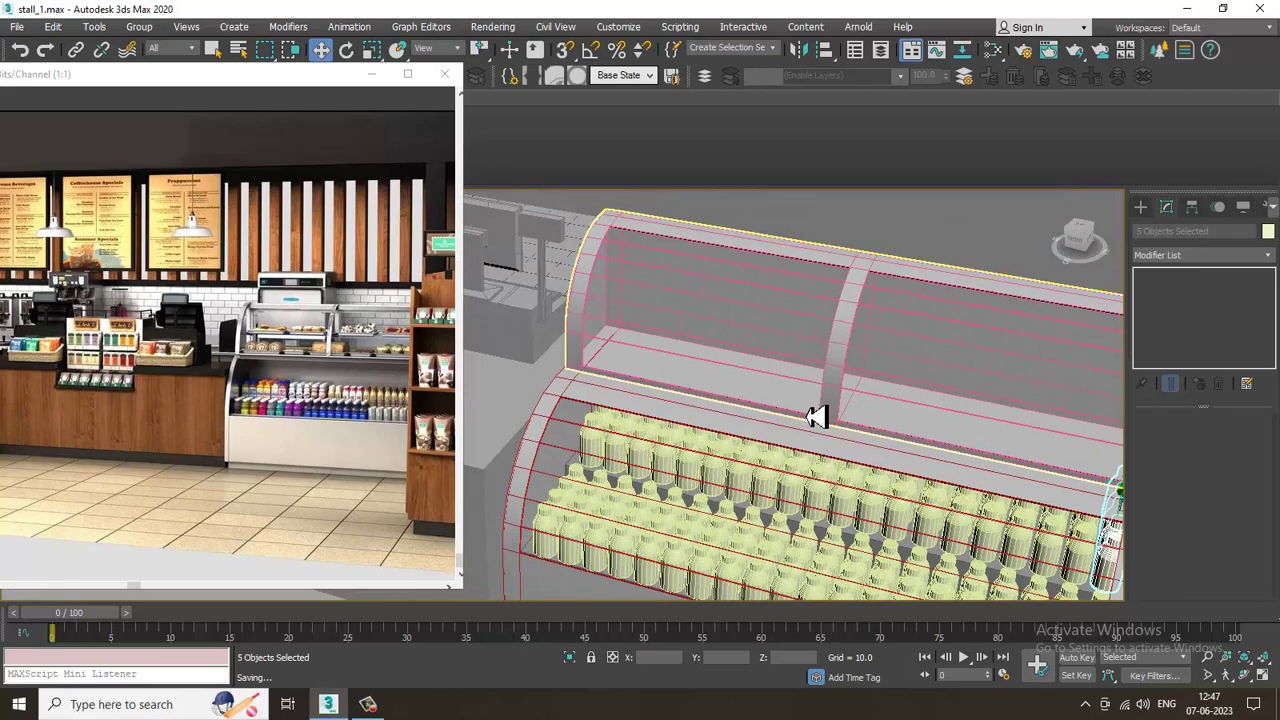
scroll(813, 413, up, 2)
alt+middle_drag(806, 400, 795, 355)
scroll(764, 375, down, 2)
scroll(785, 393, up, 2)
click(1145, 209)
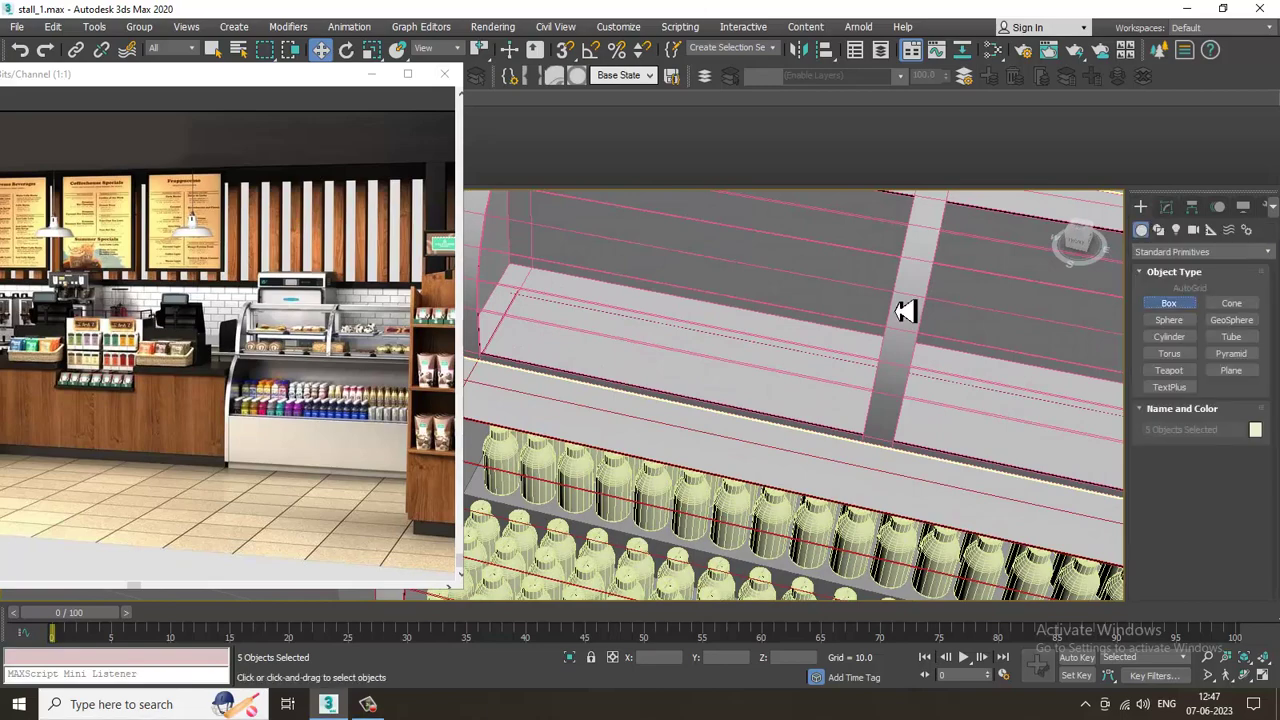
click(1186, 304)
alt+middle_drag(539, 296, 542, 321)
drag(490, 358, 1098, 478)
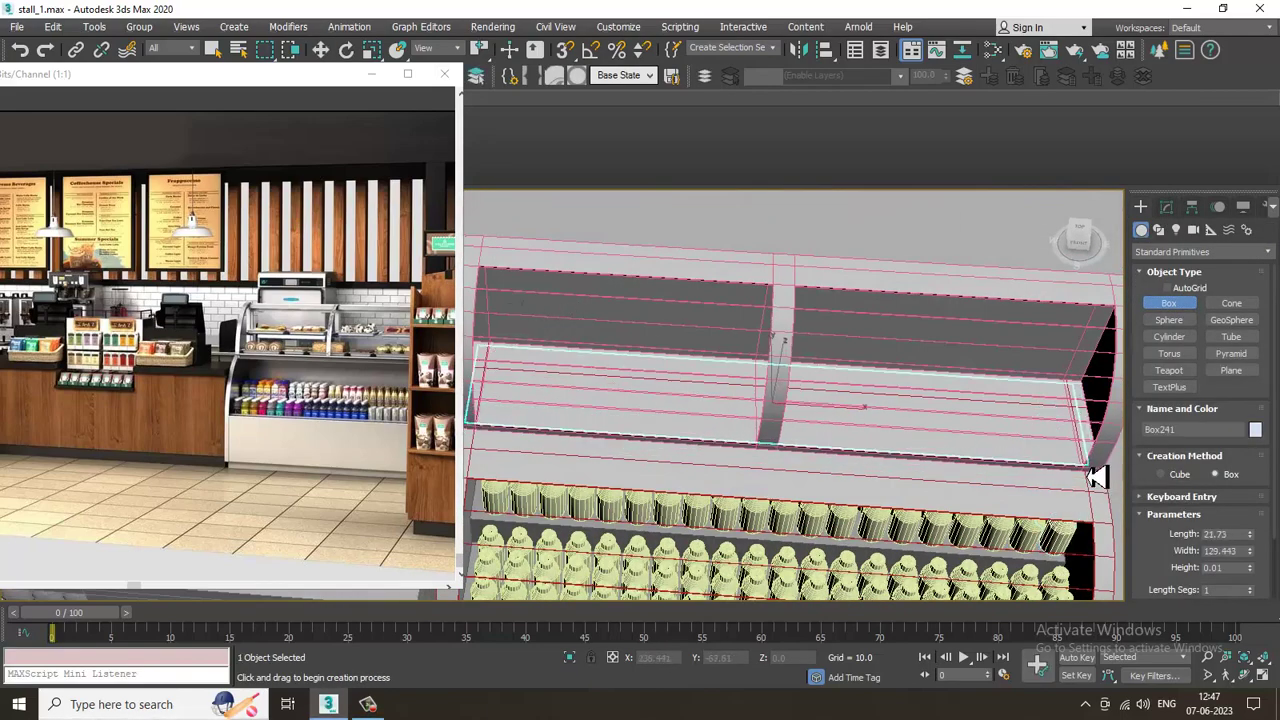
click(1094, 472)
Raise the thin box to about Z 50.2 and move it along Y into the upper display case
key(w)
alt+middle_drag(915, 420, 826, 373)
scroll(808, 381, down, 3)
drag(784, 340, 768, 200)
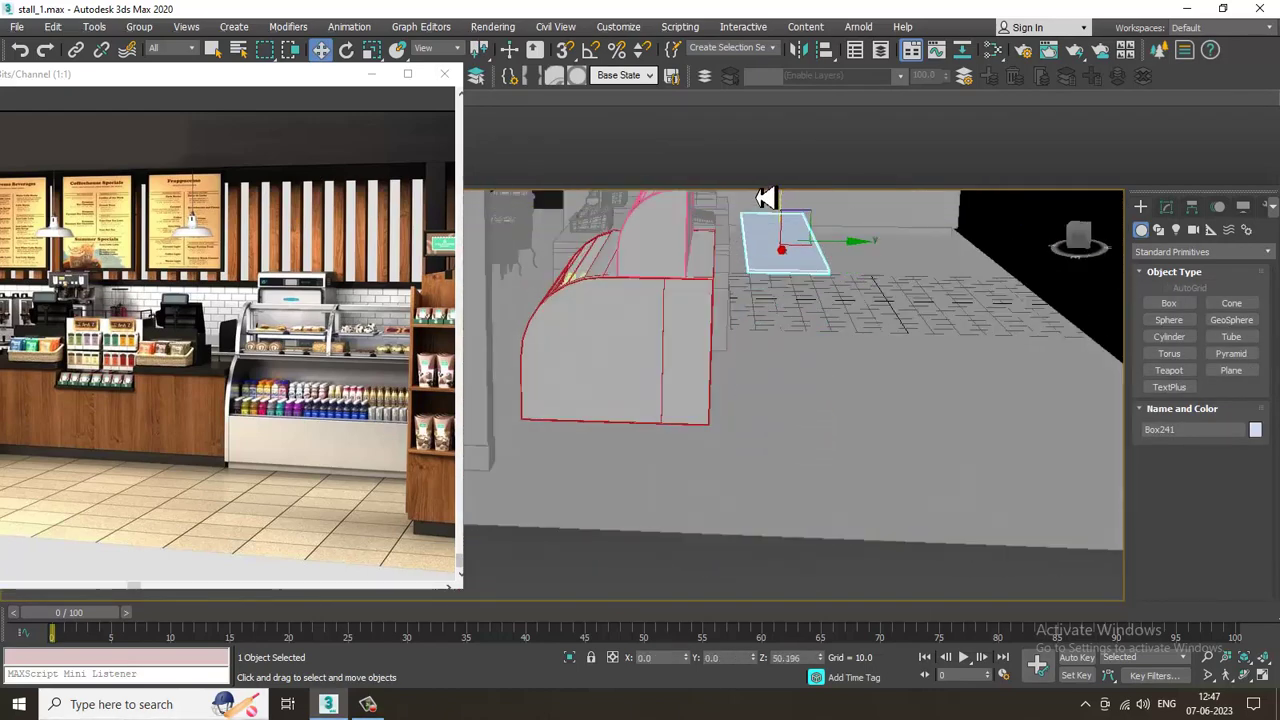
drag(830, 260, 720, 249)
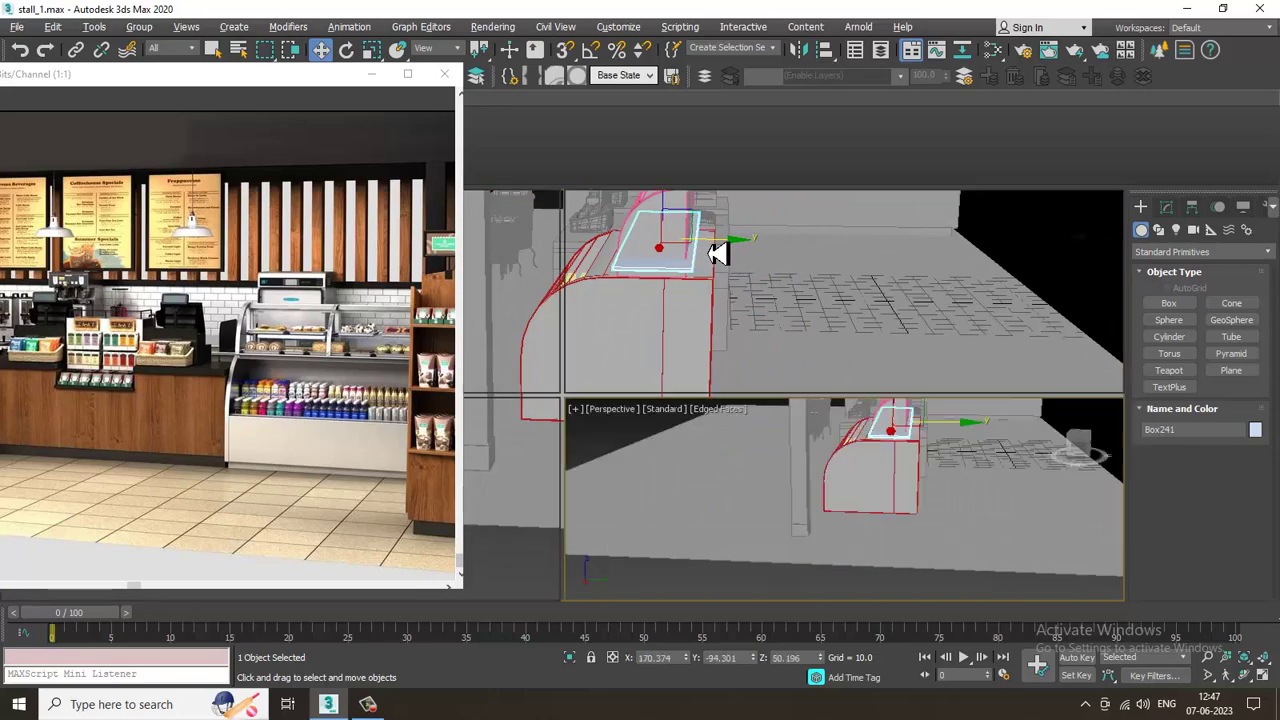
Check the thin box's placement against the upper display case from different views
key(alt+w)
middle_click(550, 290)
key(alt+w)
scroll(767, 290, up, 4)
scroll(772, 297, down, 4)
middle_drag(800, 340, 952, 331)
key(alt+w)
middle_click(968, 463)
key(alt+w)
alt+middle_drag(840, 398, 914, 420)
mouse_move(705, 288)
middle_down()
mouse_move(829, 403)
mouse_move(812, 396)
middle_up()
scroll(790, 398, up, 4)
middle_drag(655, 398, 774, 380)
scroll(772, 381, up, 4)
alt+middle_drag(664, 391, 697, 394)
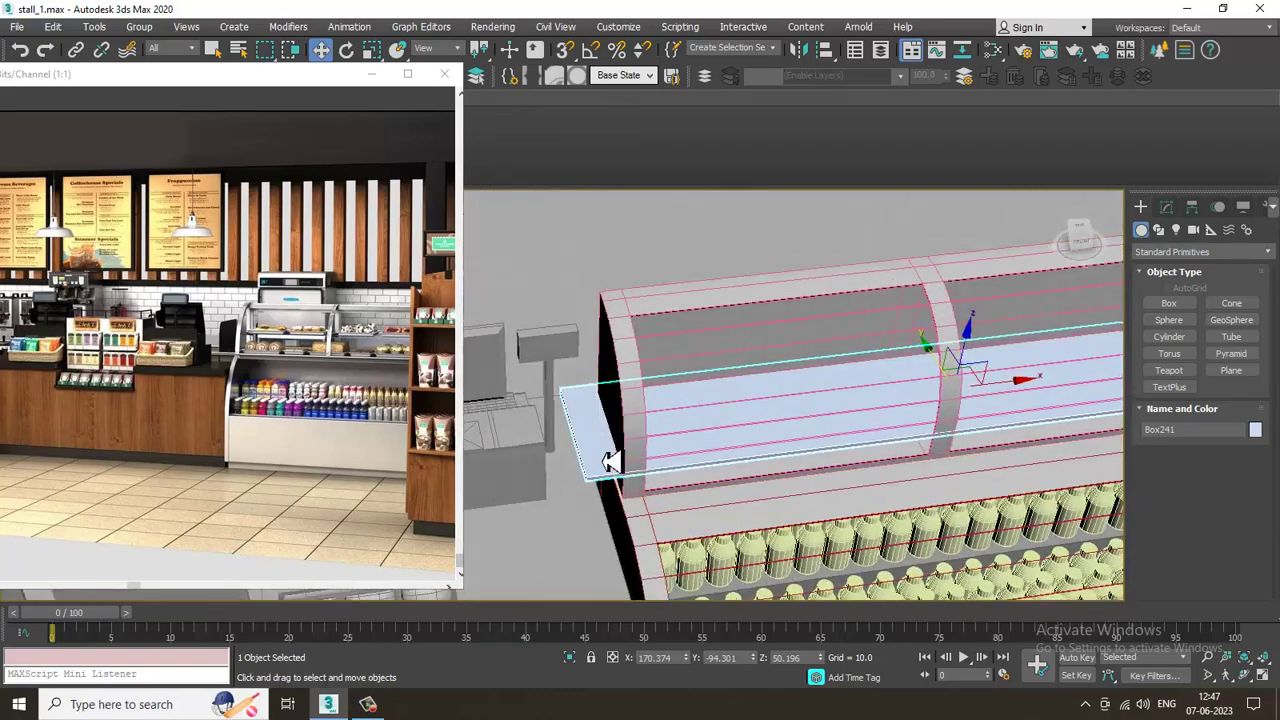
Convert the thin shelf box to Editable Poly and move its overhanging end vertices along X to about 113.2, inside the display case
right_click(604, 458)
mouse_move(680, 612)
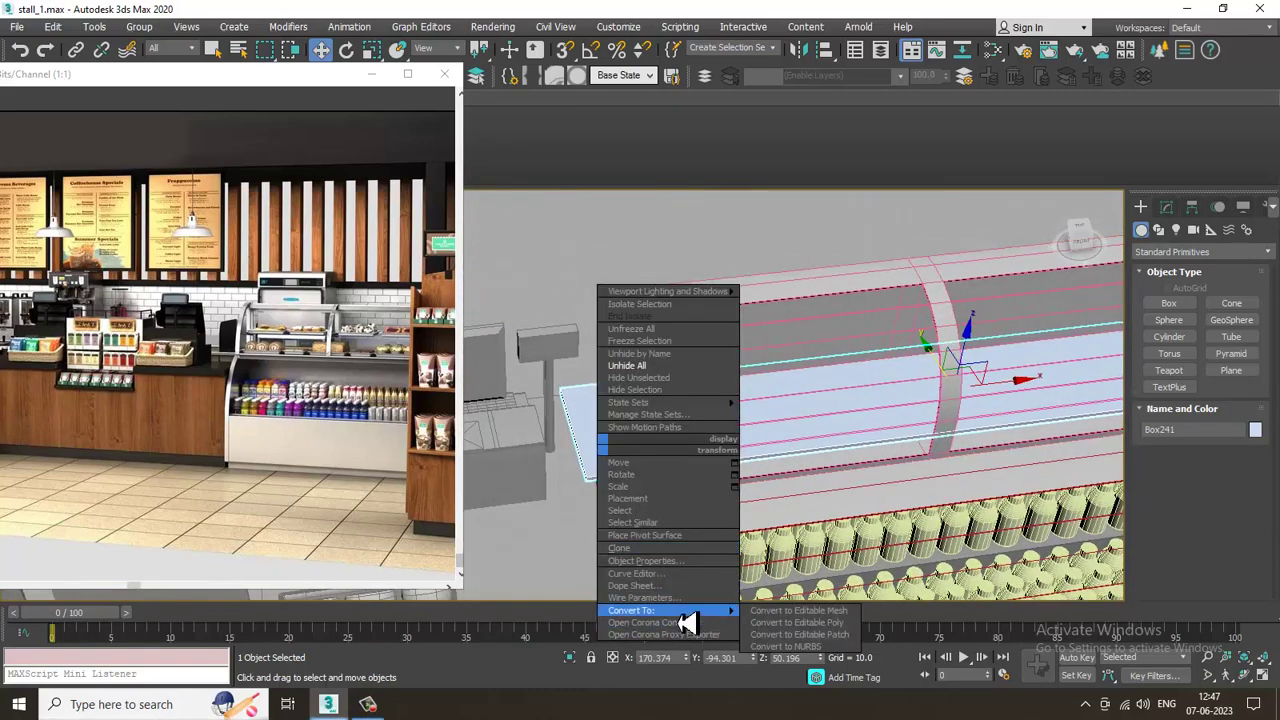
click(815, 623)
key(1)
drag(563, 337, 651, 543)
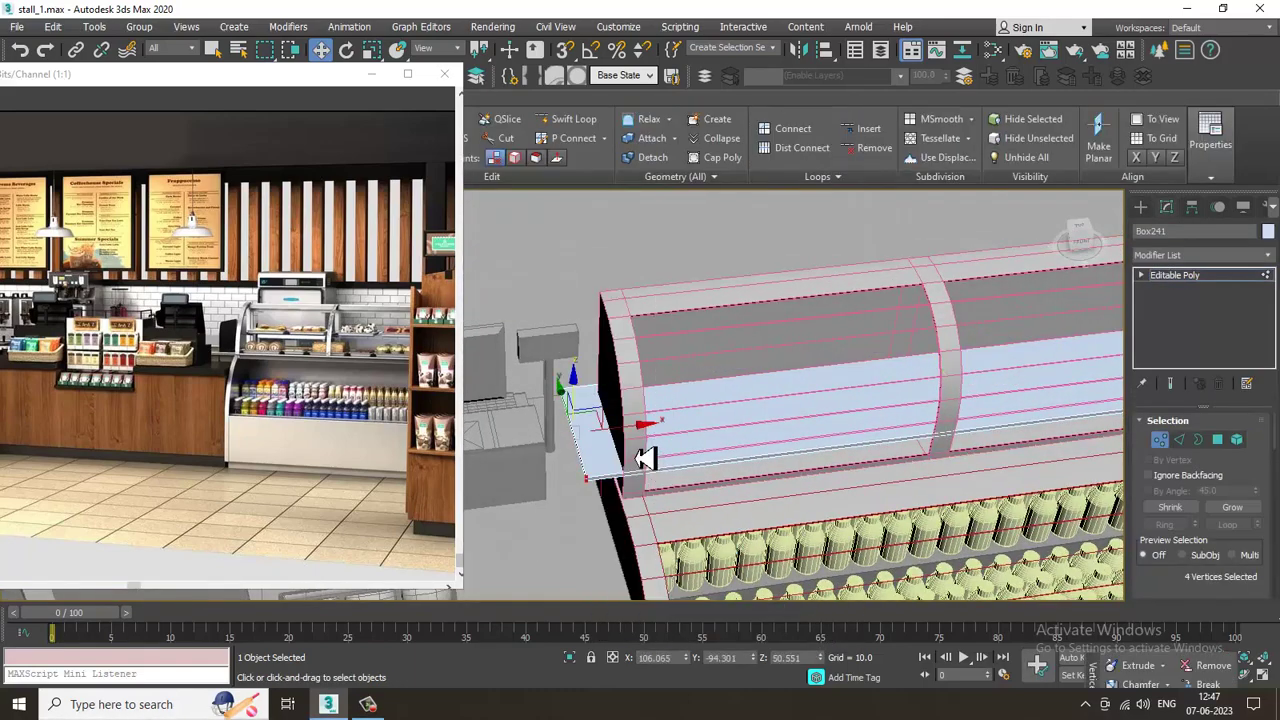
drag(648, 437, 683, 444)
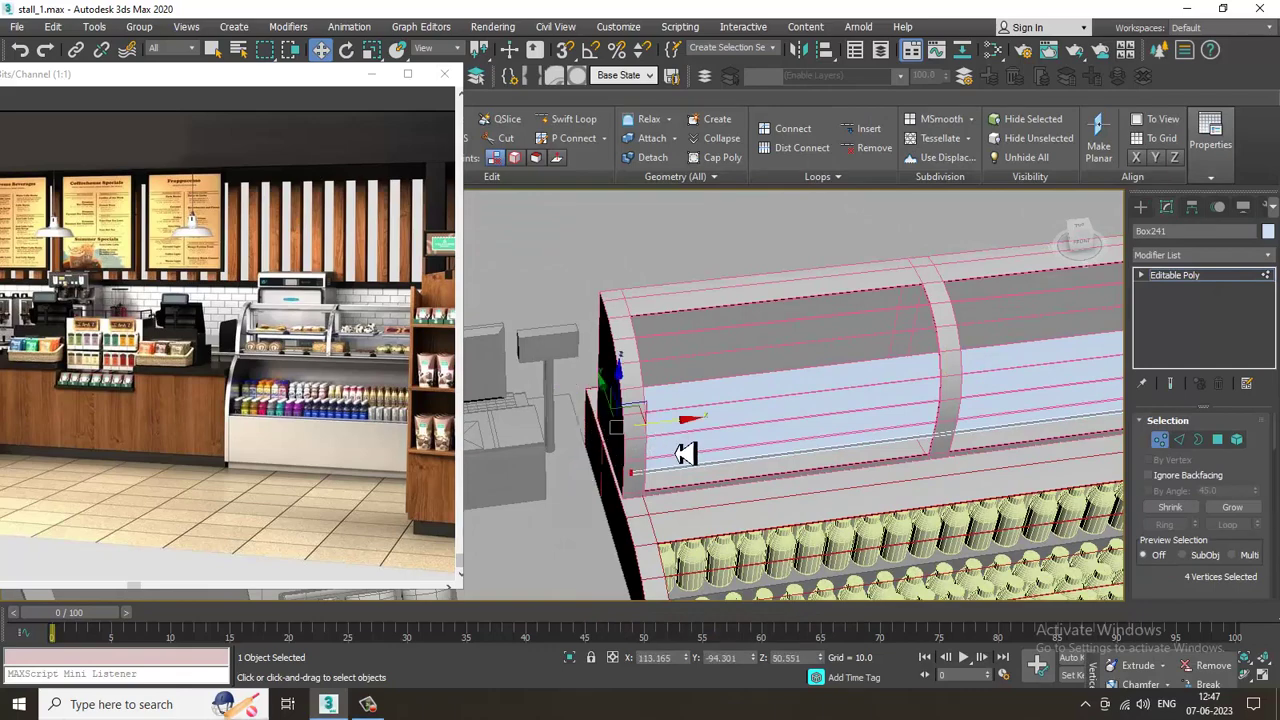
Move the vertices at the shelf's opposite end inward along X to fit within the display case
alt+middle_drag(681, 452, 894, 443)
middle_drag(1090, 445, 980, 487)
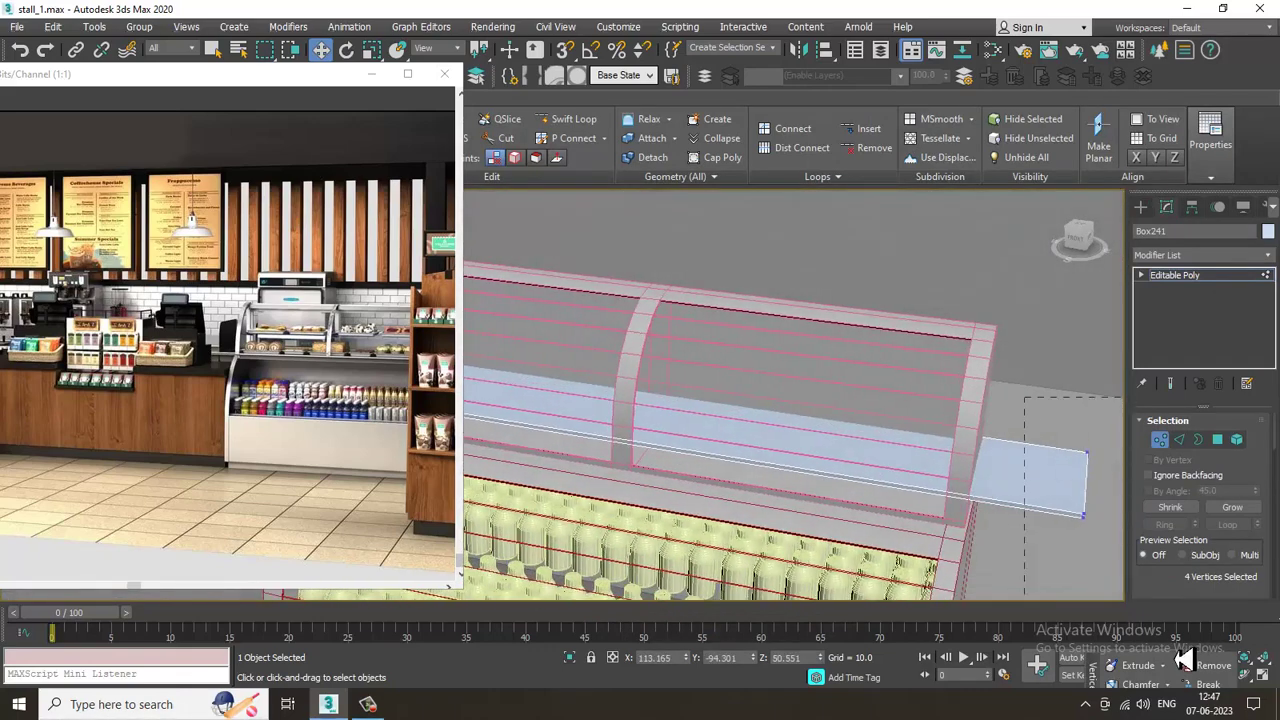
drag(1185, 660, 1184, 658)
middle_drag(1072, 484, 1036, 476)
drag(1114, 497, 1002, 487)
Shift the shelf's rear vertices slightly forward along Y to fit the back of the display case
scroll(986, 486, down, 4)
alt+middle_drag(986, 486, 846, 460)
scroll(841, 464, up, 4)
key(F3)
alt+middle_drag(1019, 525, 1003, 523)
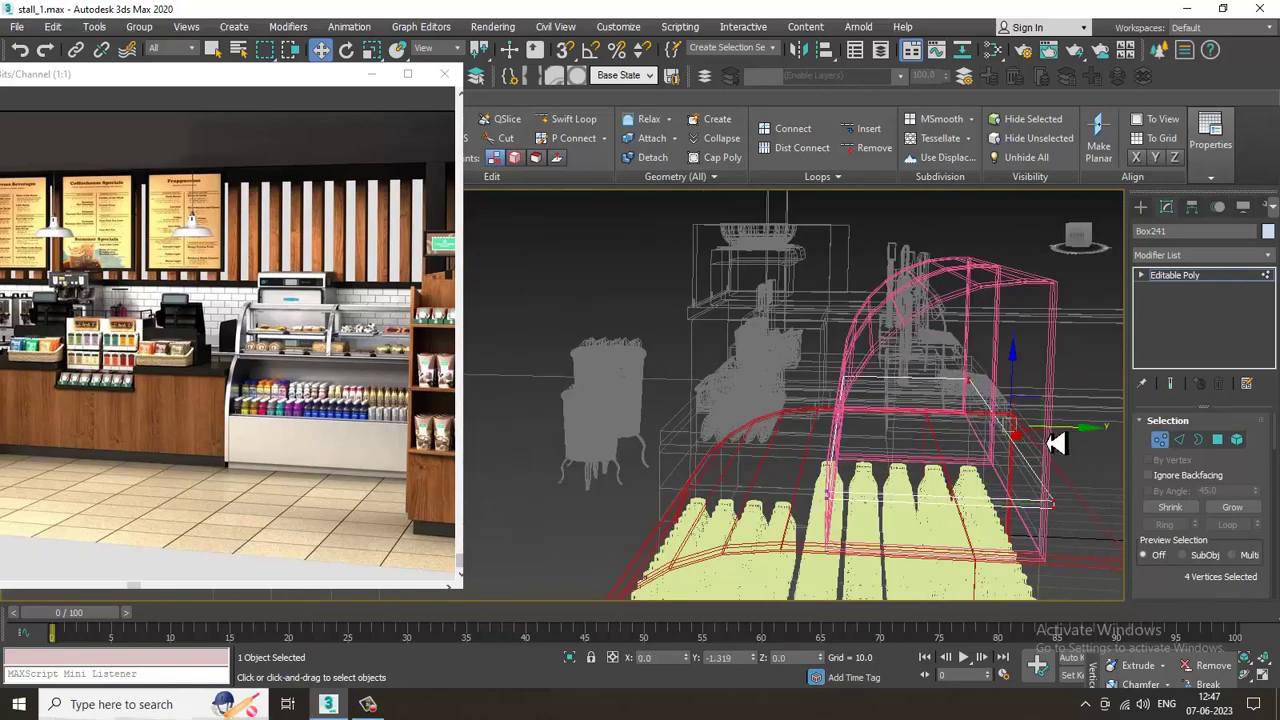
click(1216, 280)
Lower the whole shelf to about Z 45.5, near the floor of the upper display case
scroll(983, 351, up, 4)
key(F3)
drag(943, 394, 960, 427)
alt+middle_drag(868, 410, 1183, 248)
scroll(866, 438, up, 3)
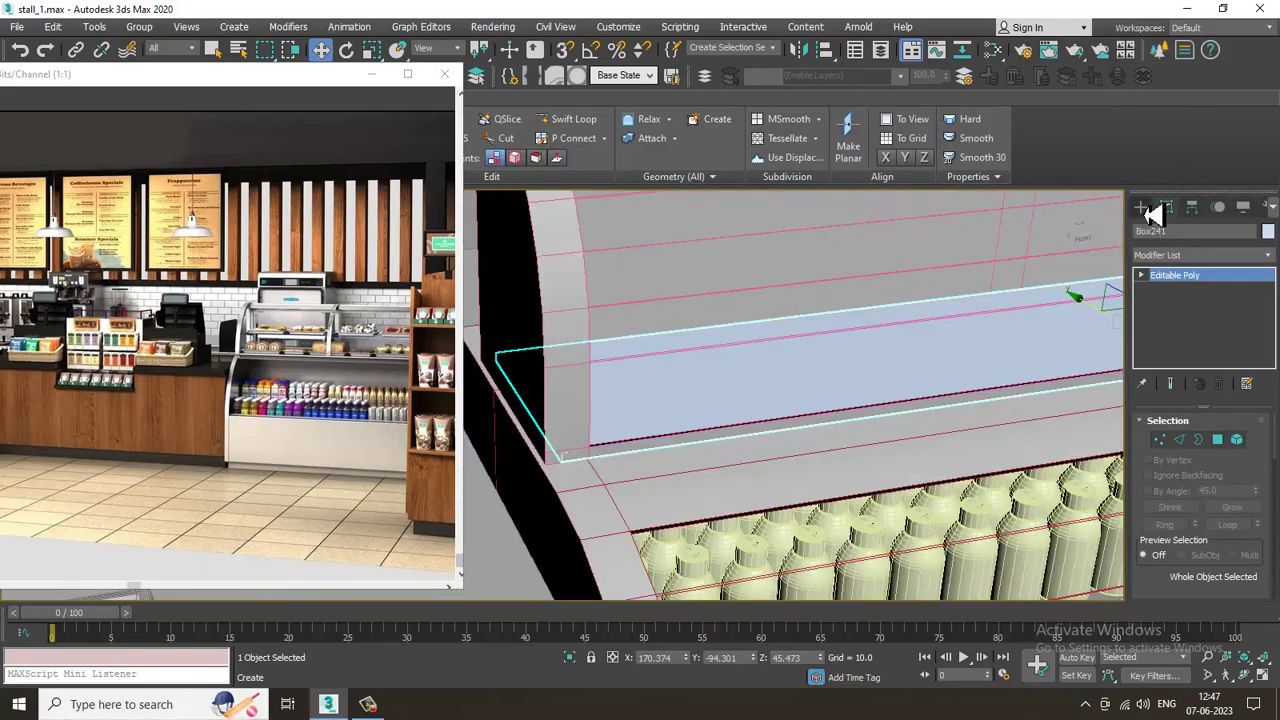
Draw a box about 10.9 long, 16.5 wide and 1 high on the countertop beside the filled basket
click(1145, 209)
click(1178, 306)
alt+middle_drag(800, 429, 1203, 320)
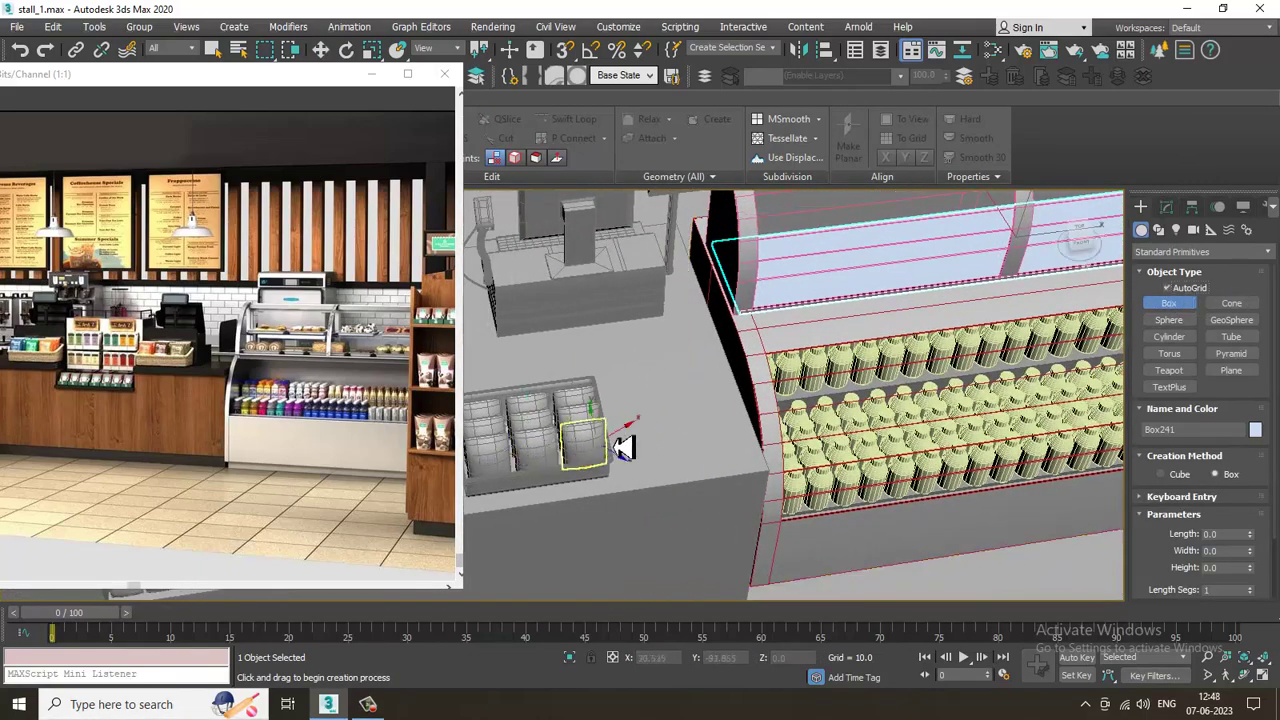
drag(622, 405, 757, 460)
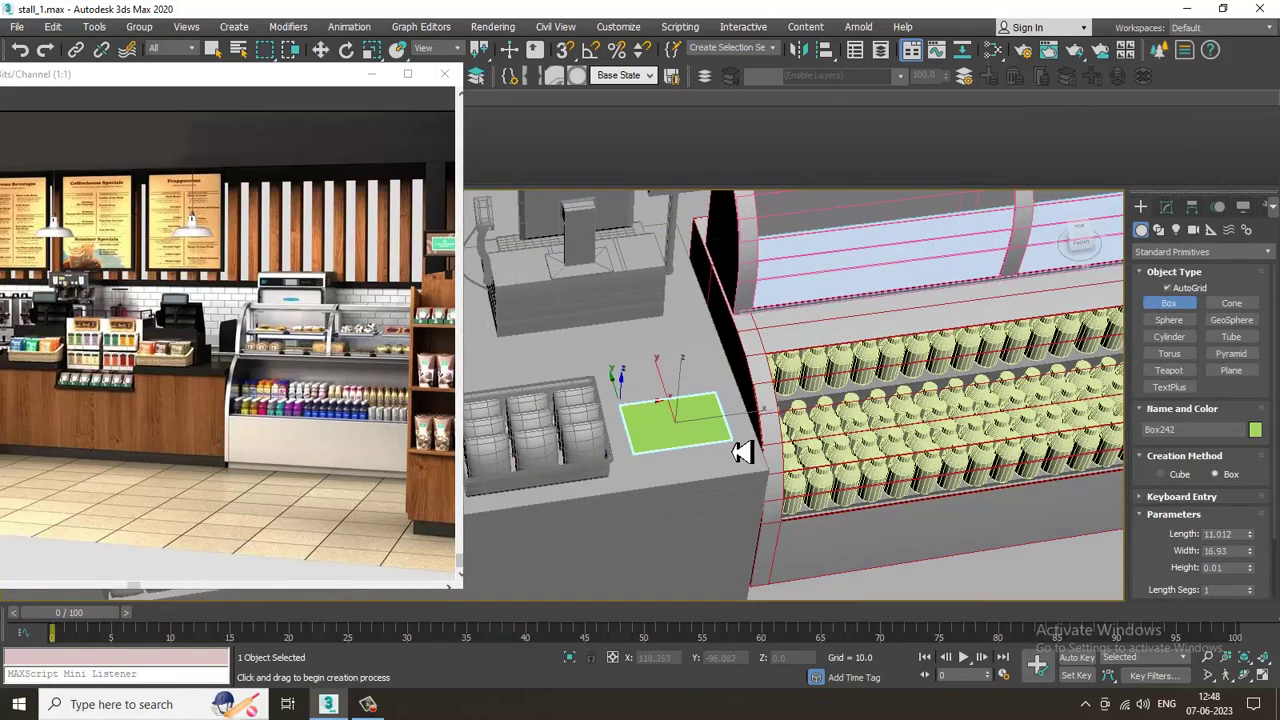
key(w)
scroll(736, 446, up, 4)
alt+middle_drag(736, 446, 737, 417)
scroll(737, 417, up, 4)
key(r)
key(w)
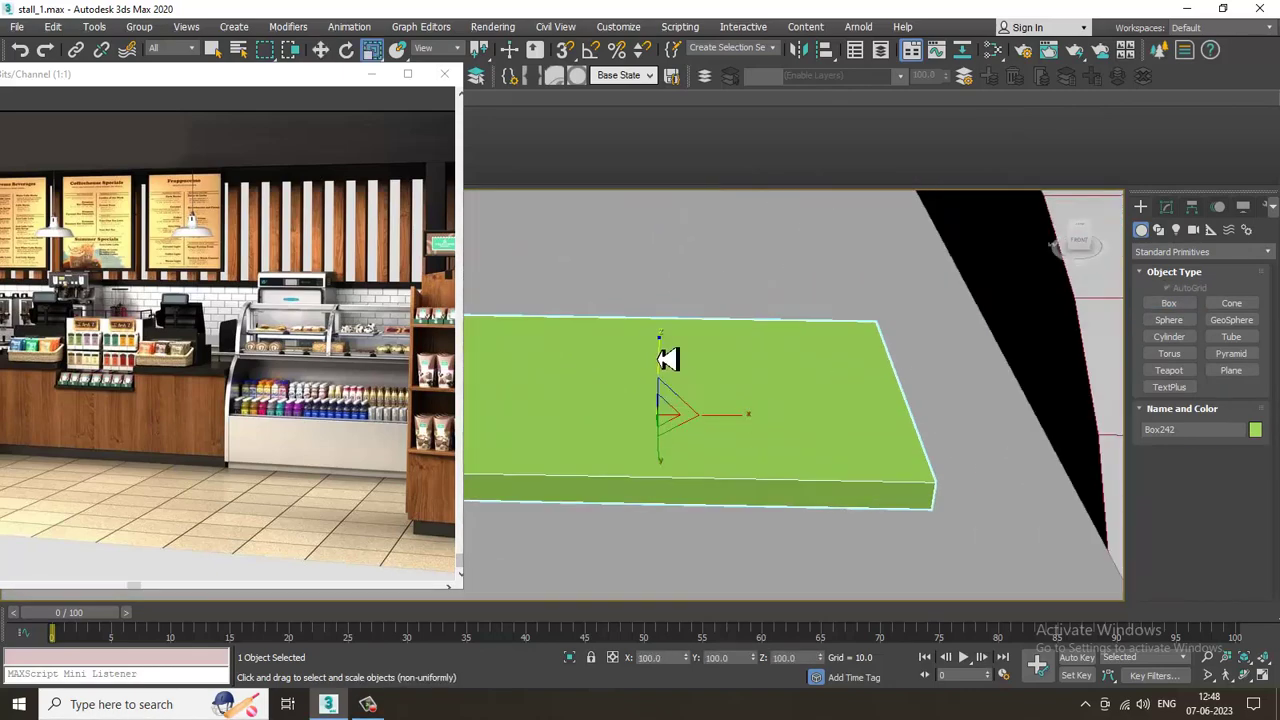
alt+middle_drag(660, 363, 780, 441)
right_click(778, 407)
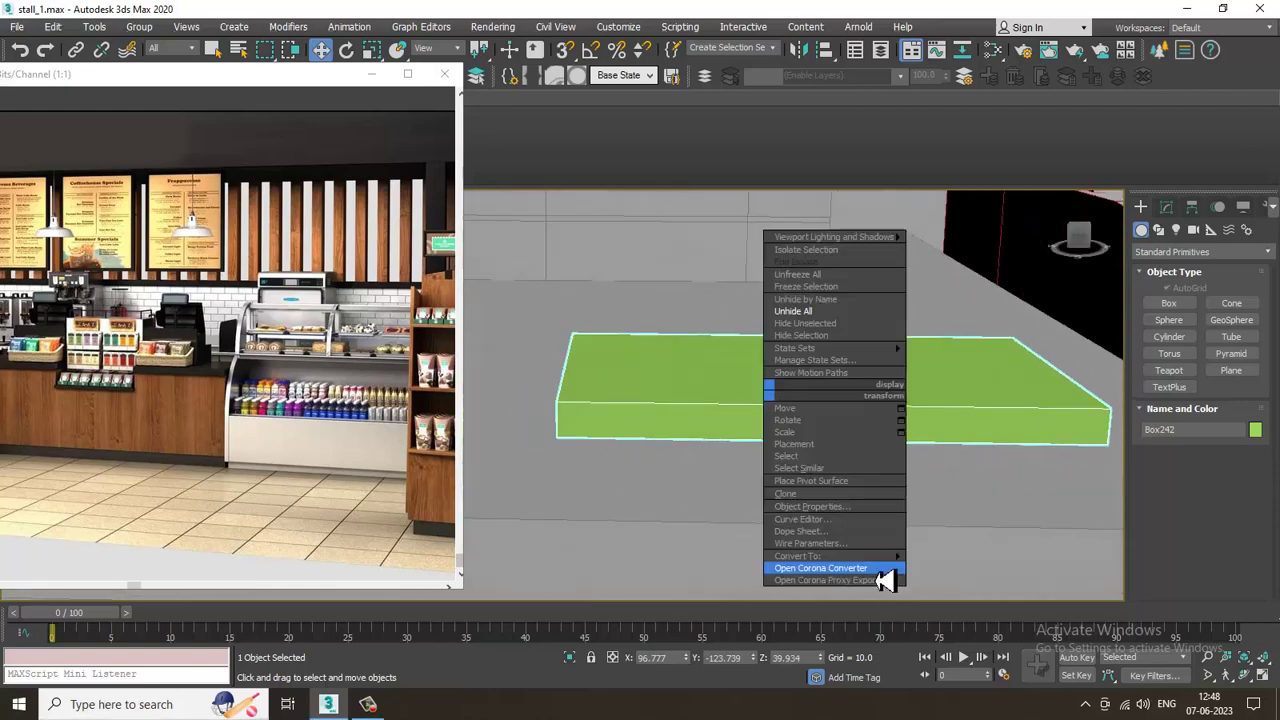
mouse_move(868, 558)
click(1015, 556)
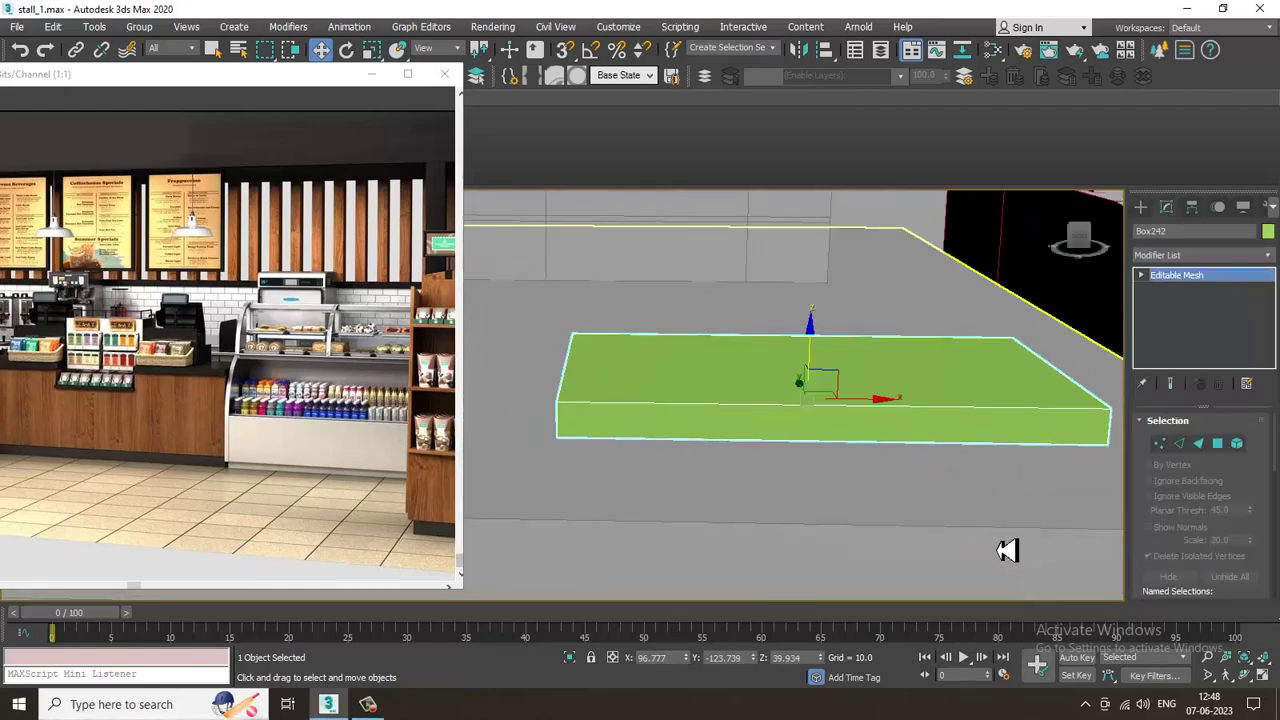
key(ctrl+z)
Convert the countertop box to Editable Poly and scale its four bottom vertices slightly inward to taper the sides
right_click(758, 386)
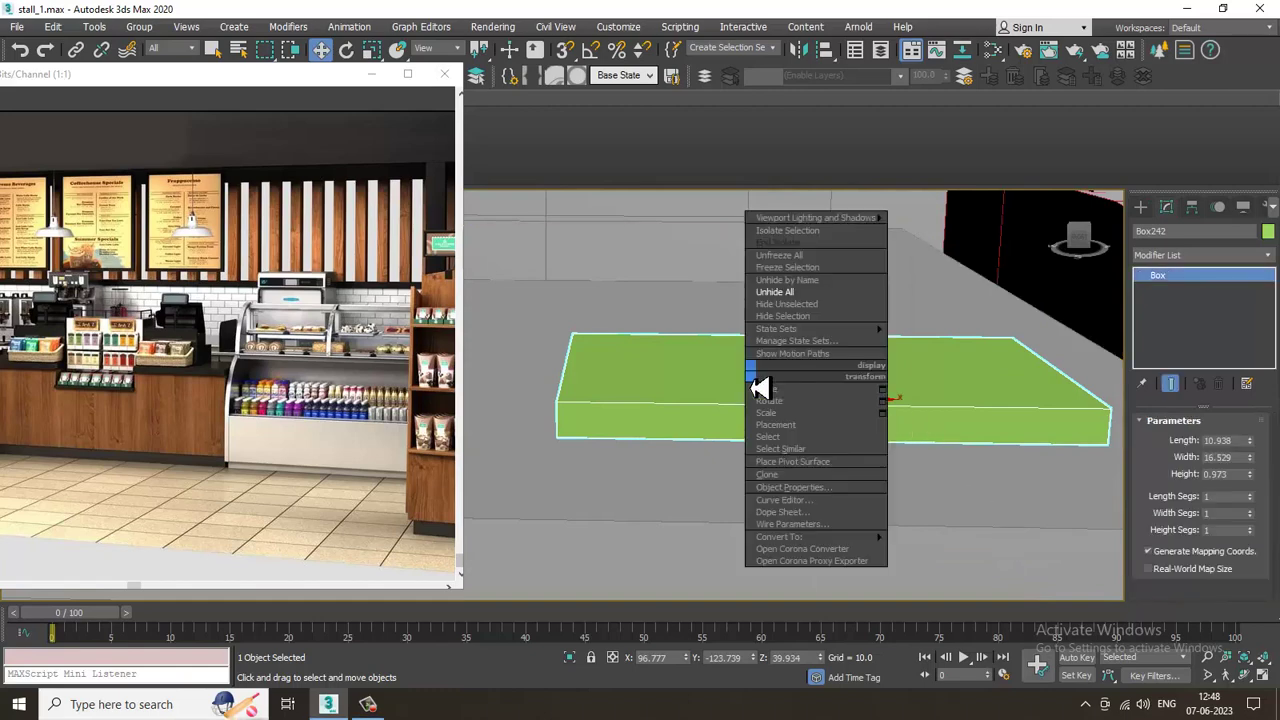
mouse_move(860, 537)
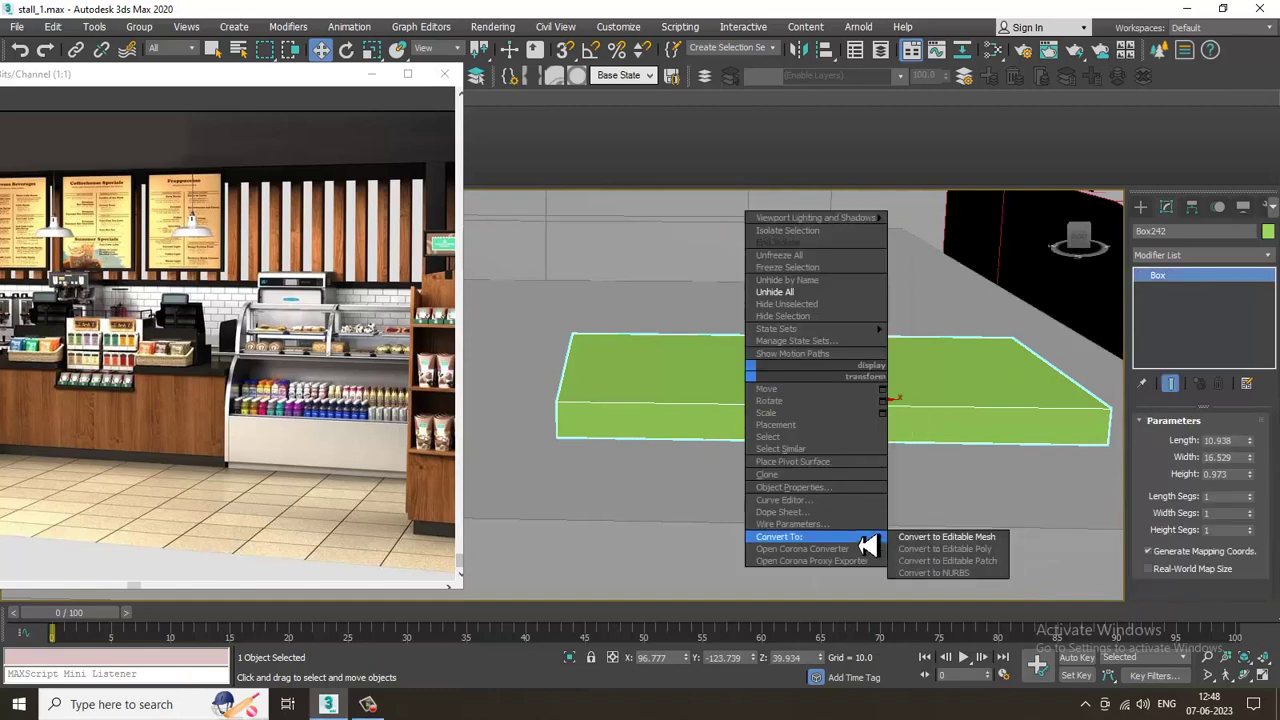
click(950, 558)
key(f)
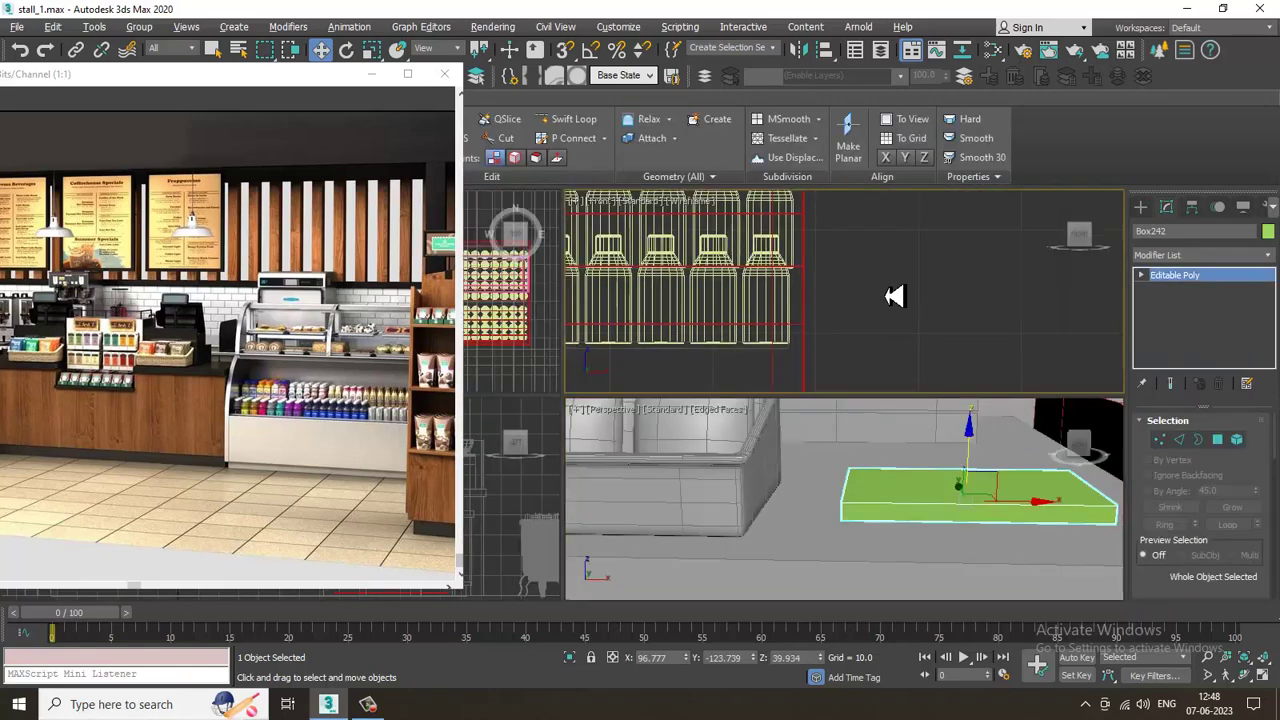
key(z)
scroll(879, 314, down, 4)
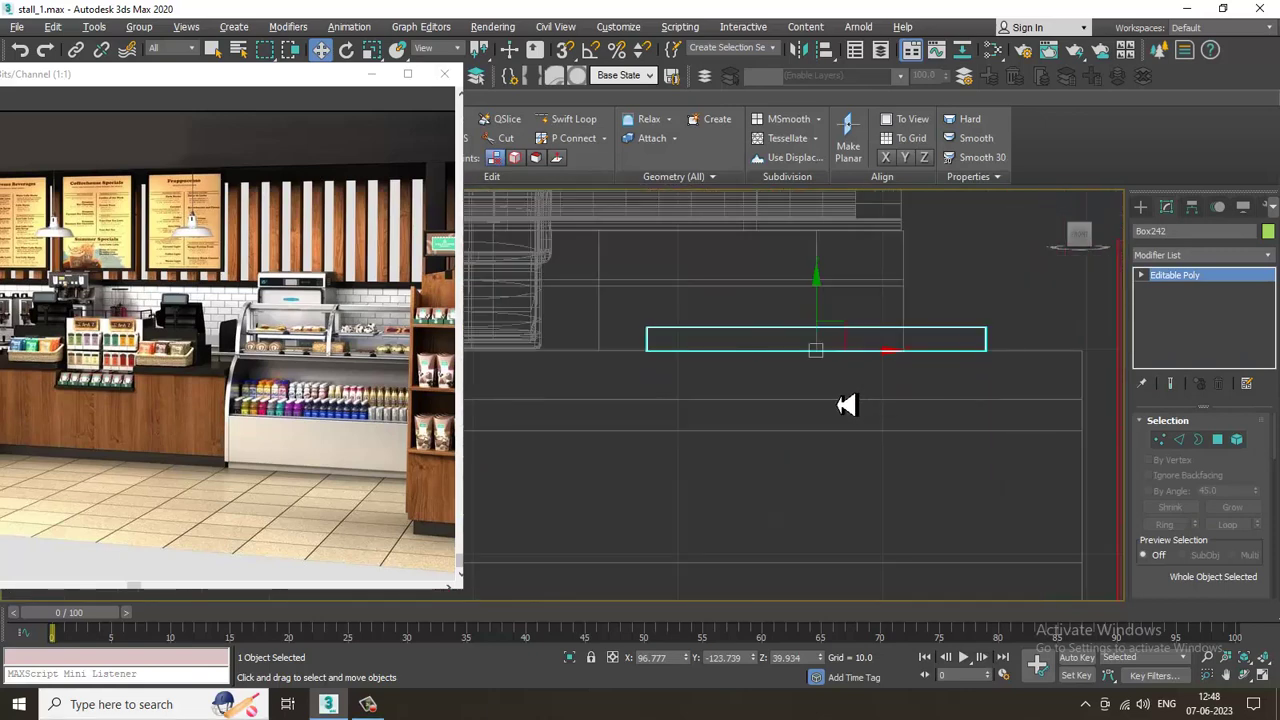
scroll(812, 384, up, 2)
scroll(703, 460, down, 2)
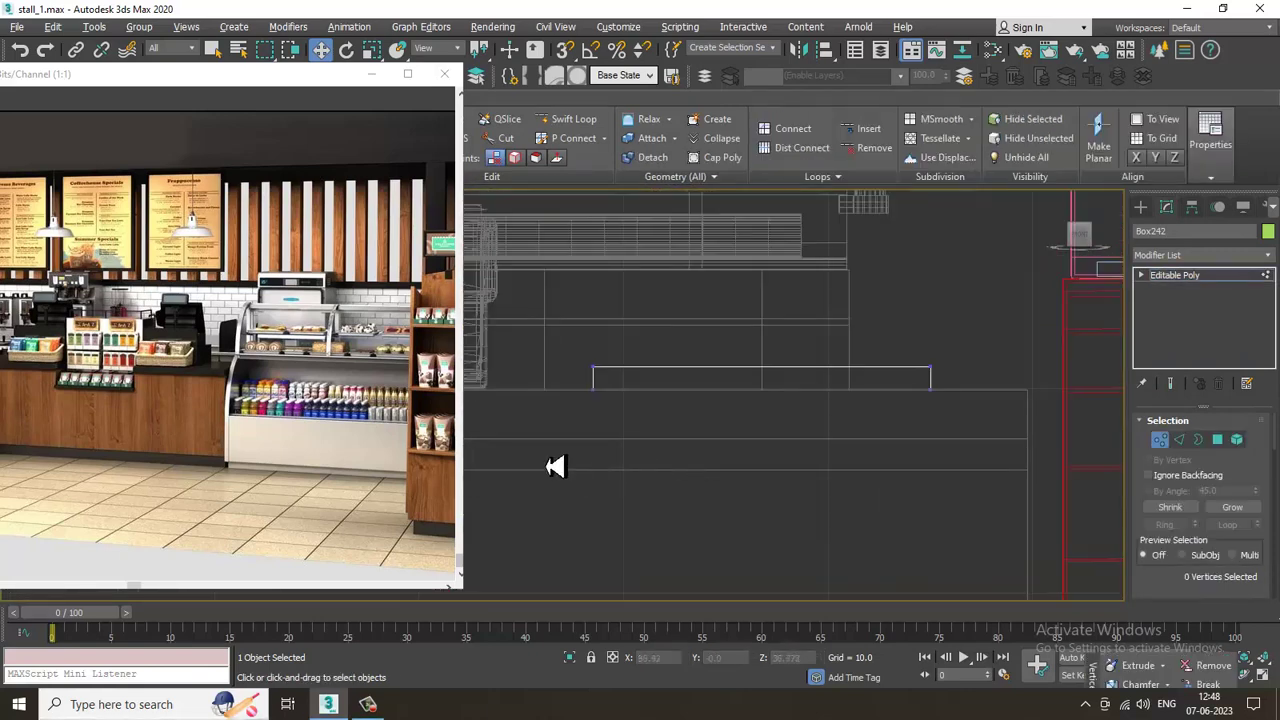
drag(1088, 399, 1080, 400)
key(r)
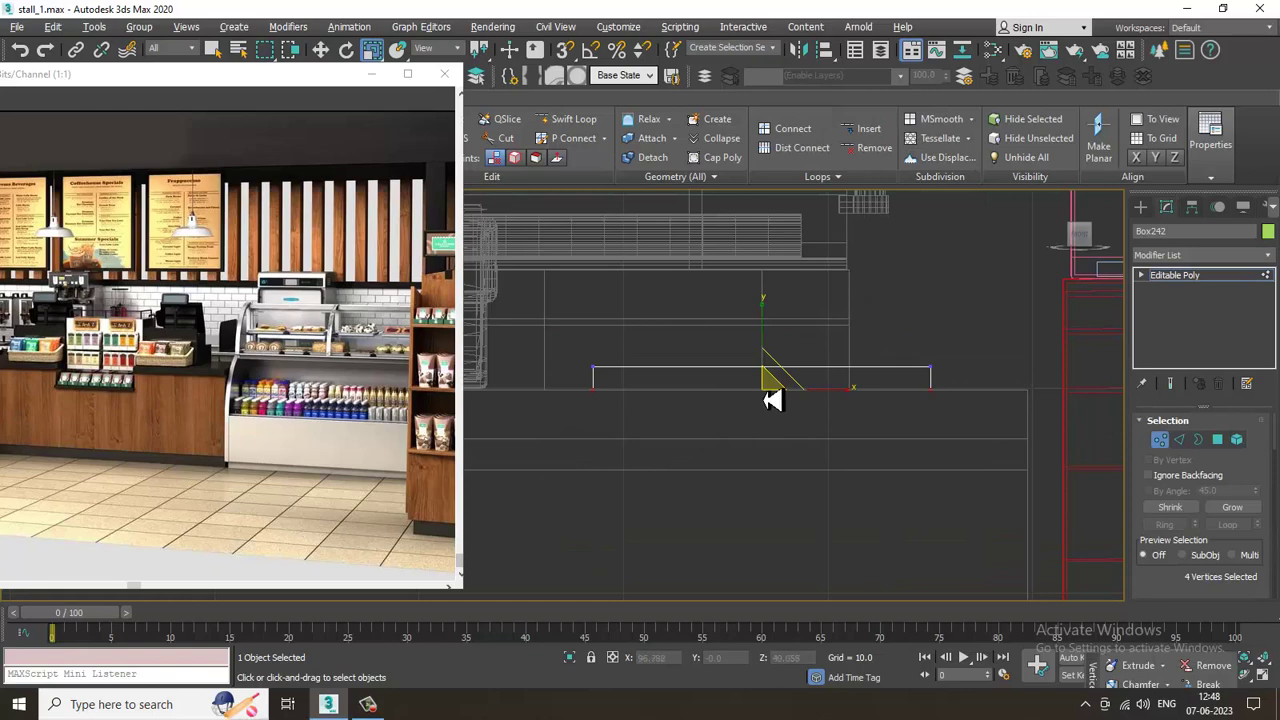
key(w)
Raise the top polygon of the tapered box to about Z 41.3
key(alt+w)
mouse_move(923, 474)
middle_down()
mouse_move(906, 472)
mouse_move(906, 489)
middle_up()
key(alt+w)
key(4)
click(742, 356)
drag(768, 328, 769, 322)
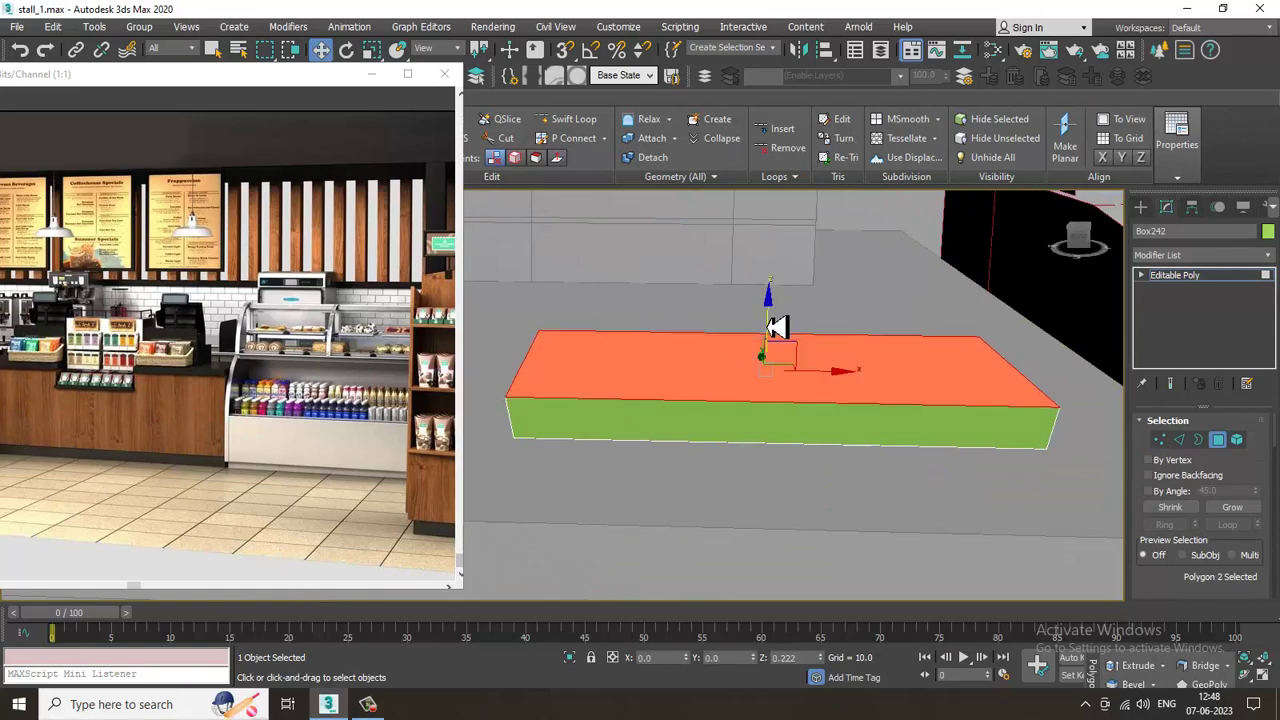
Add an edge loop around the box's sides just below its top edge with Swift Loop
click(573, 123)
alt+middle_drag(566, 446, 656, 462)
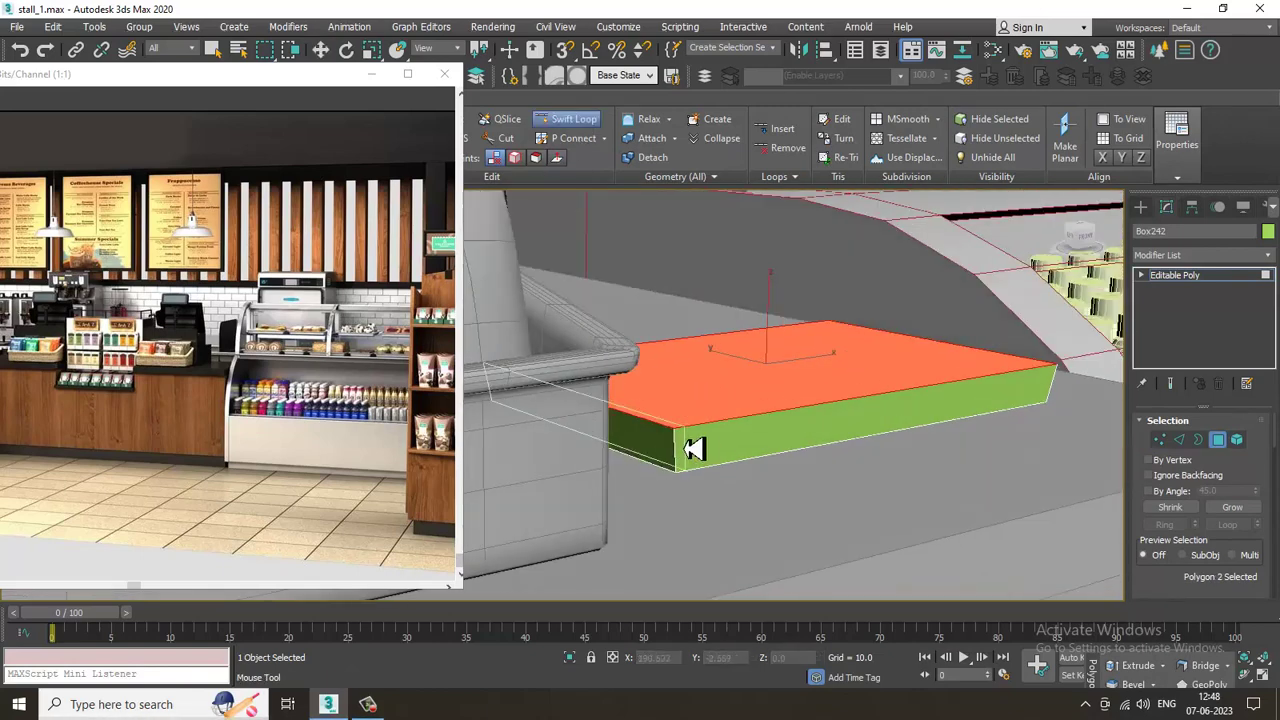
click(685, 449)
key(w)
Extrude the thin band of four side polygons below the top edge outward by about 1.14 to form a continuous rim
key(alt+w)
scroll(893, 328, up, 5)
key(alt+w)
key(z)
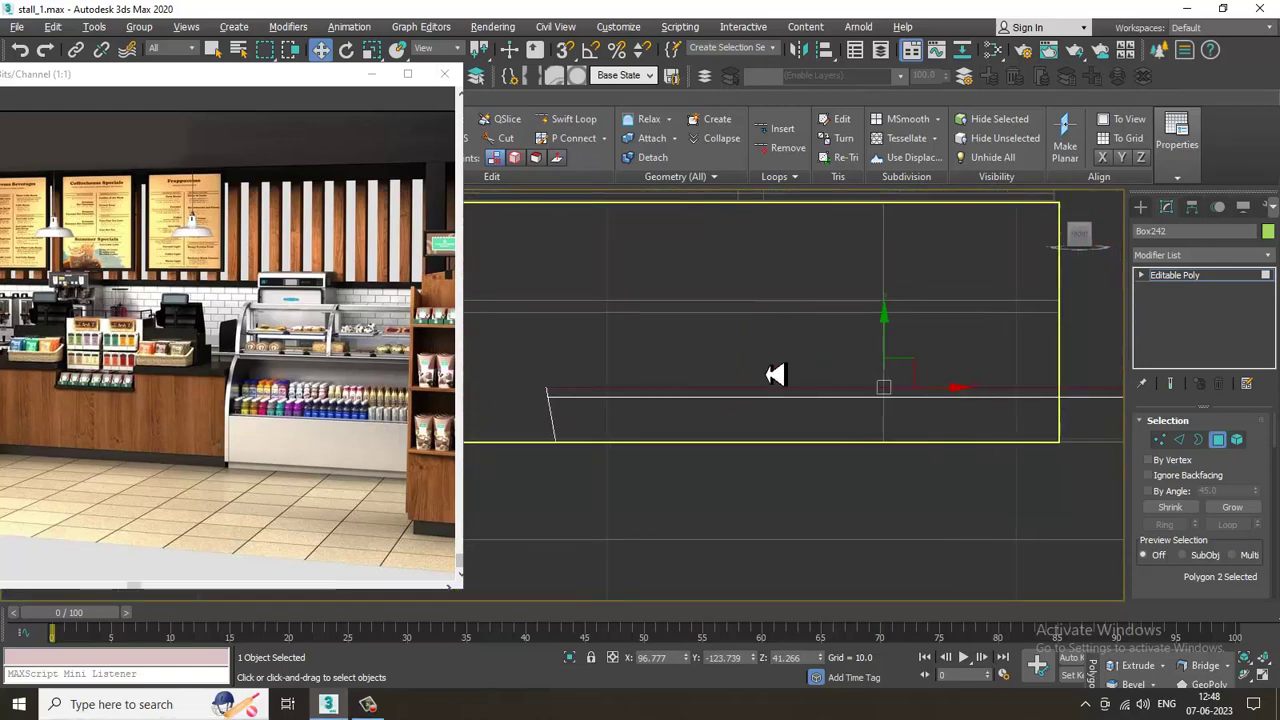
scroll(600, 420, down, 5)
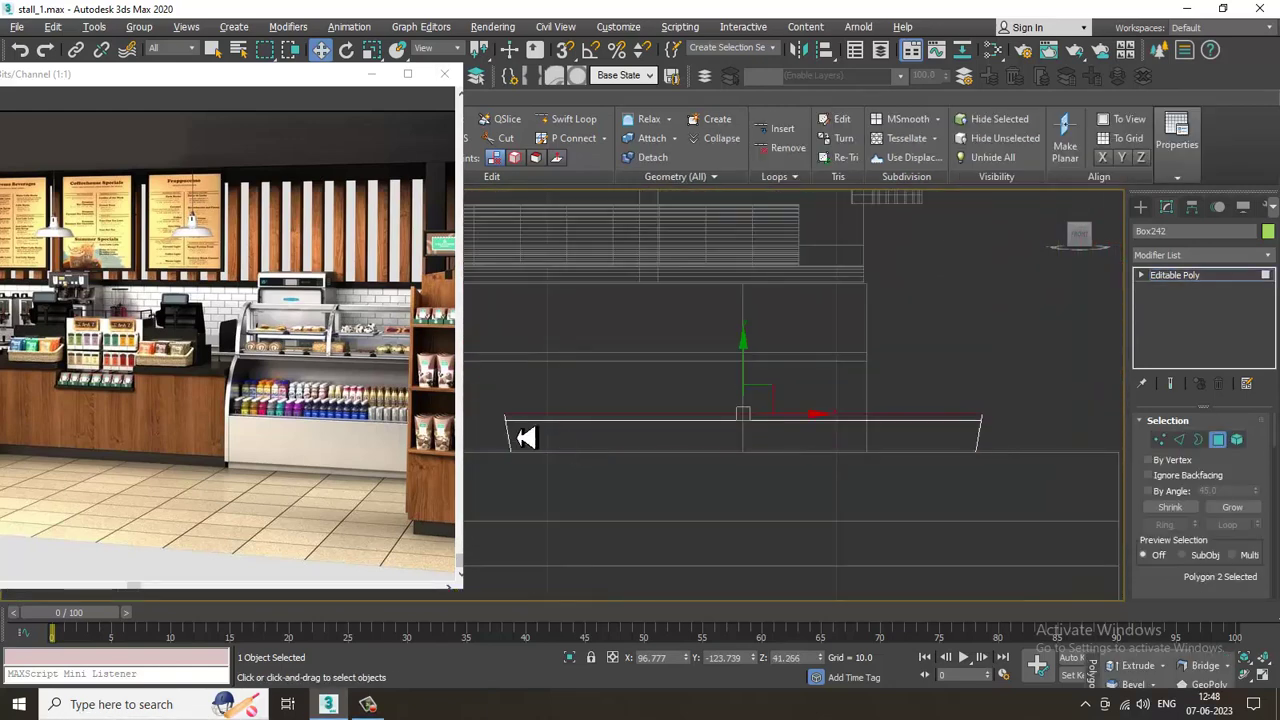
drag(835, 424, 1016, 425)
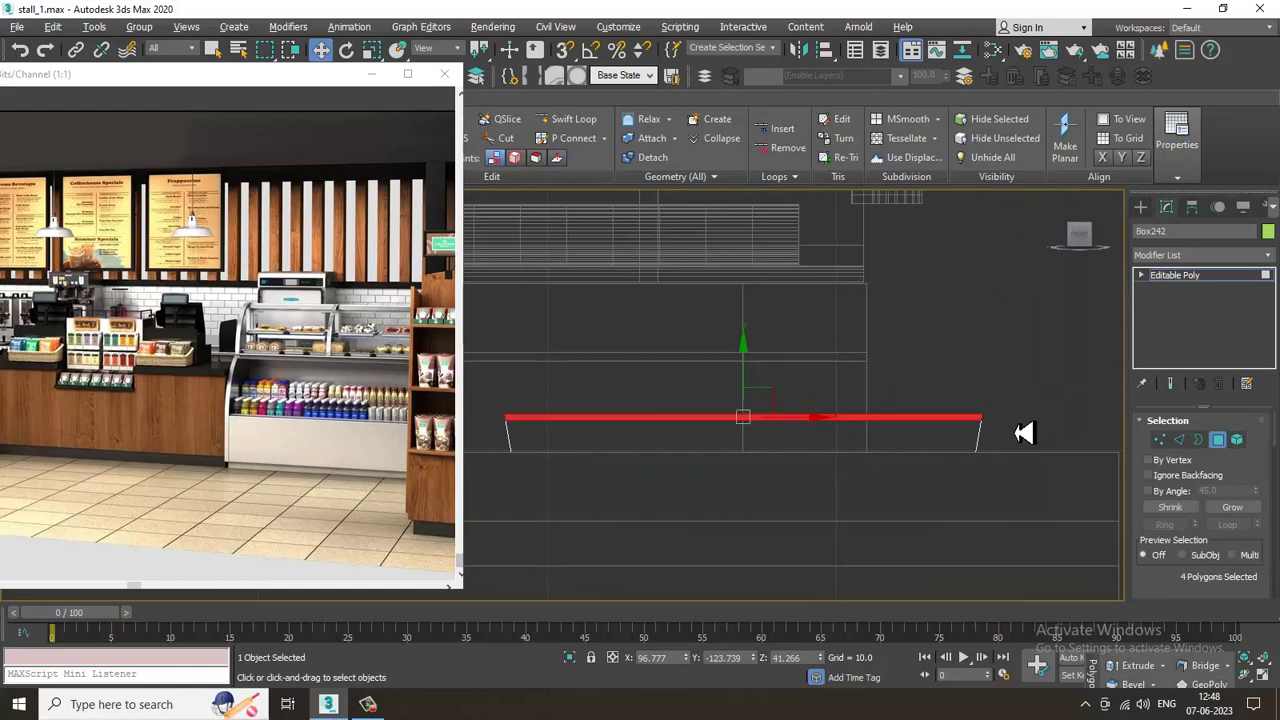
alt+middle_drag(1006, 450, 982, 492)
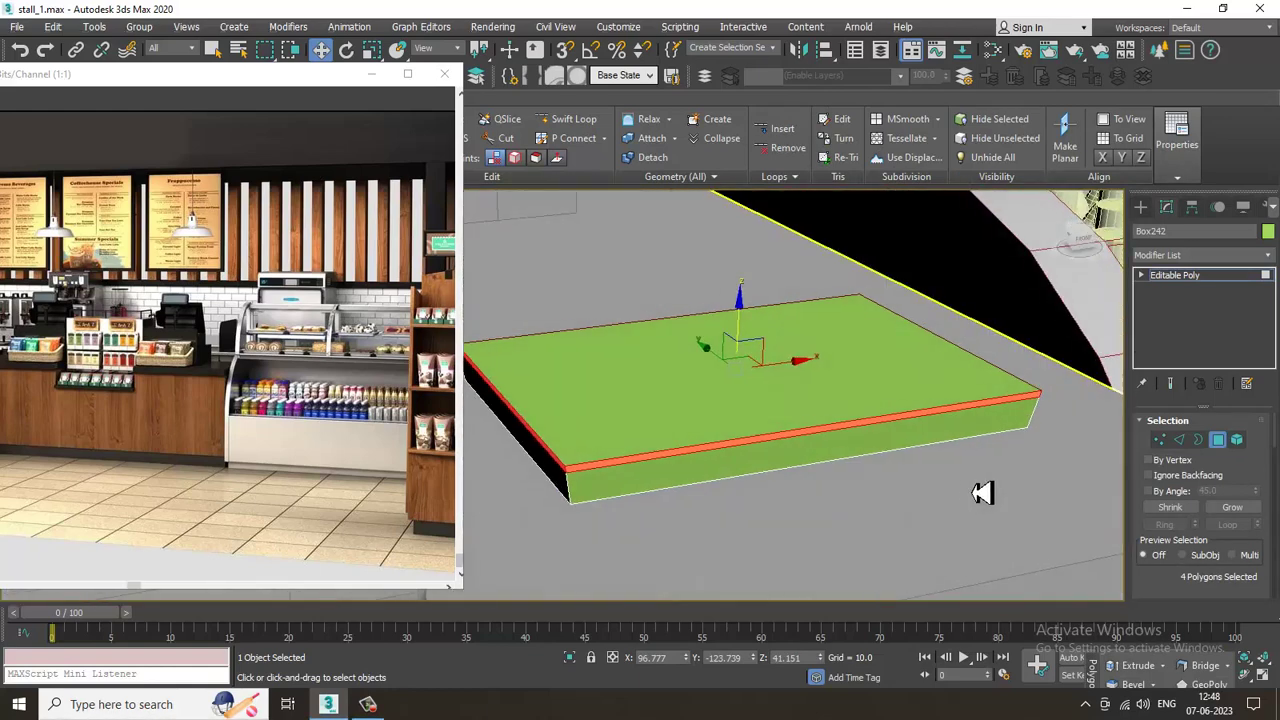
drag(1168, 599, 1163, 454)
click(1192, 524)
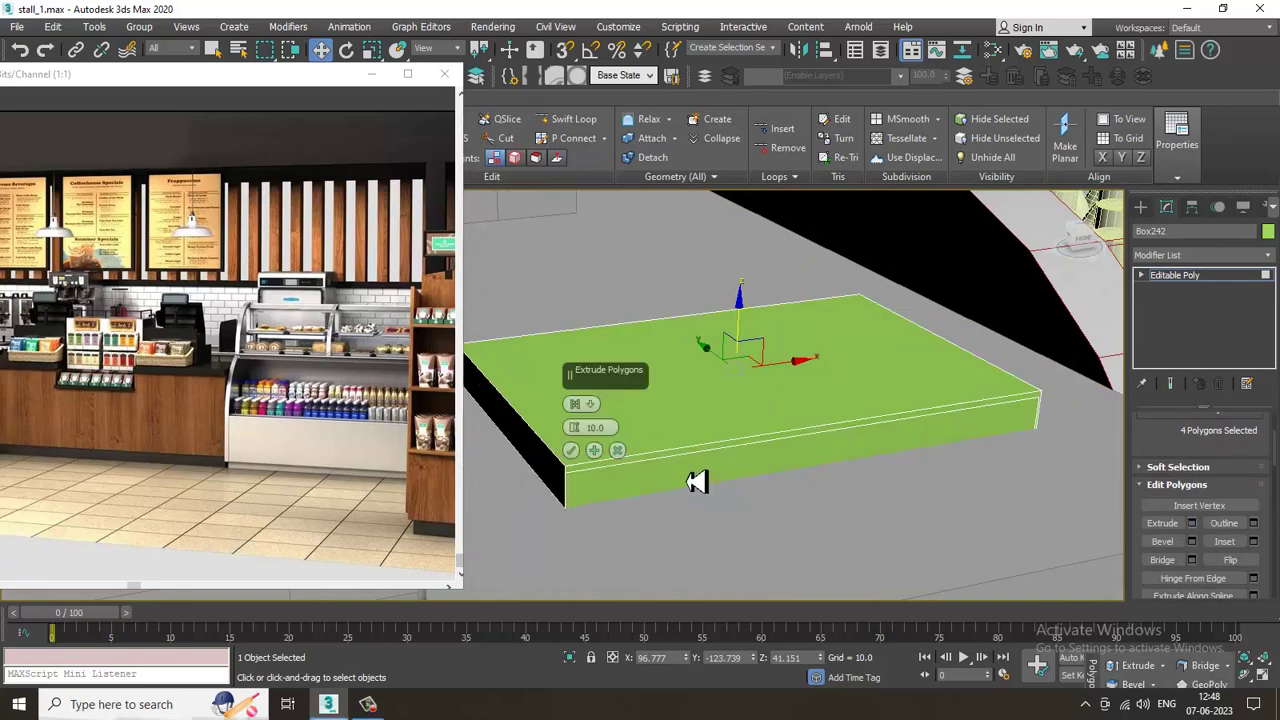
click(591, 405)
click(628, 439)
alt+middle_drag(628, 424, 600, 434)
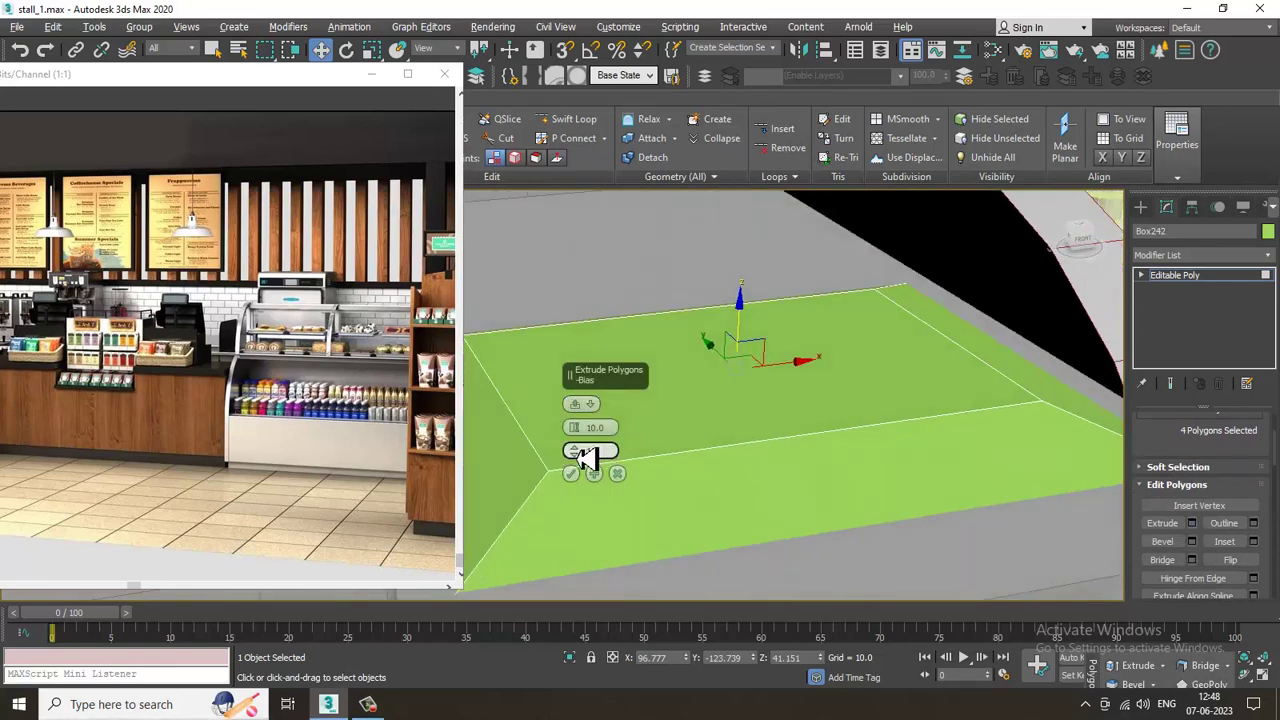
drag(590, 445, 613, 502)
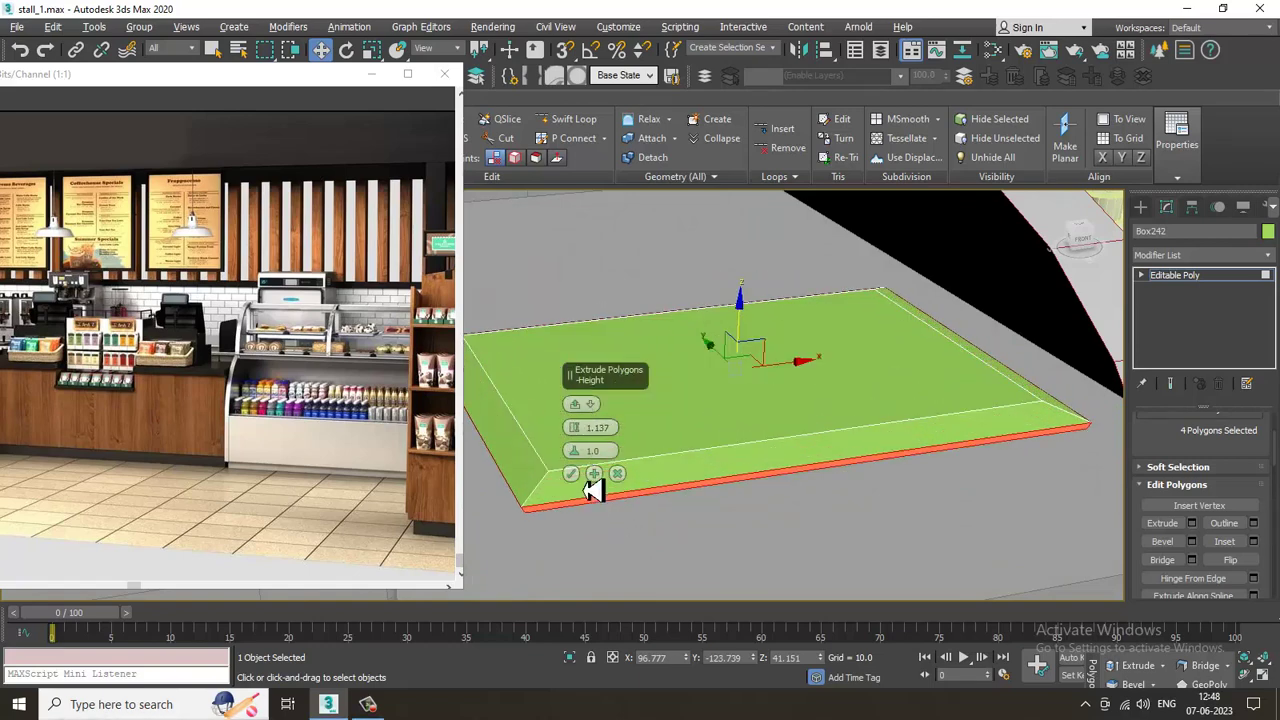
click(571, 473)
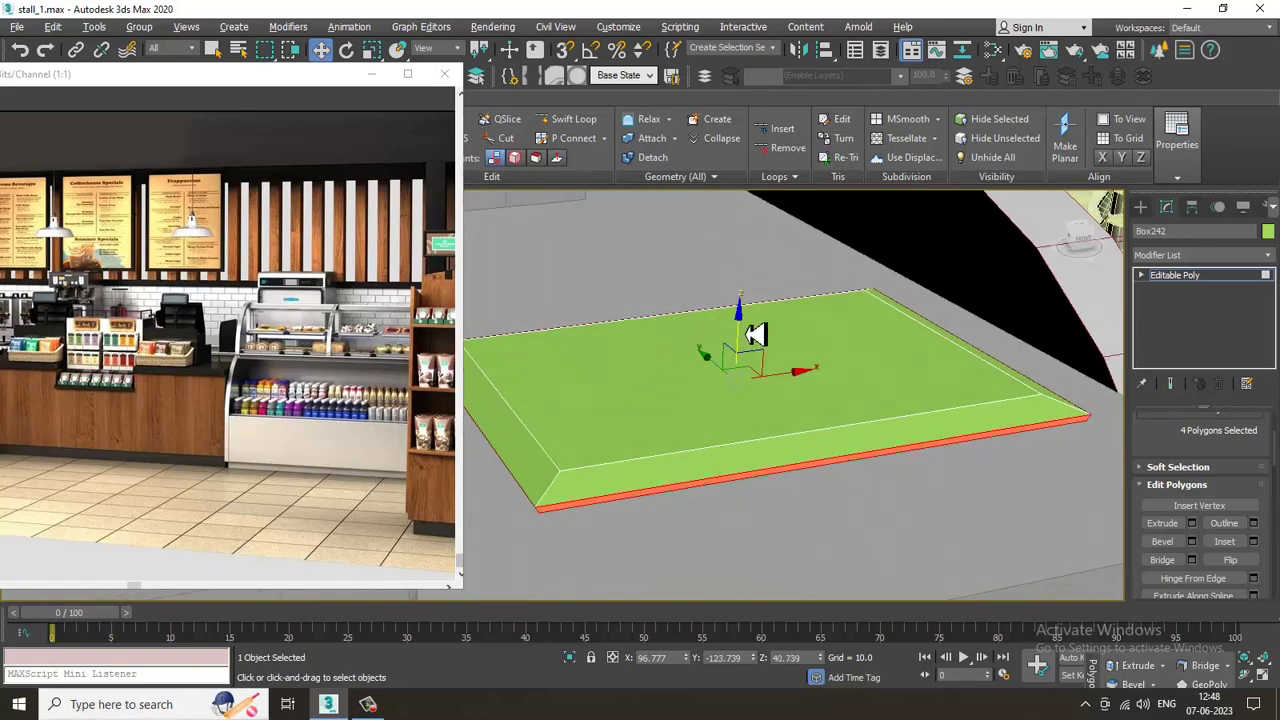
Adjust the height of the rim's outer polygons to about Z 41.1 so the rim slopes slightly downward
alt+middle_drag(749, 331, 783, 351)
drag(743, 330, 751, 333)
key(alt+w)
middle_drag(893, 300, 874, 301)
key(alt+w)
middle_drag(790, 352, 886, 366)
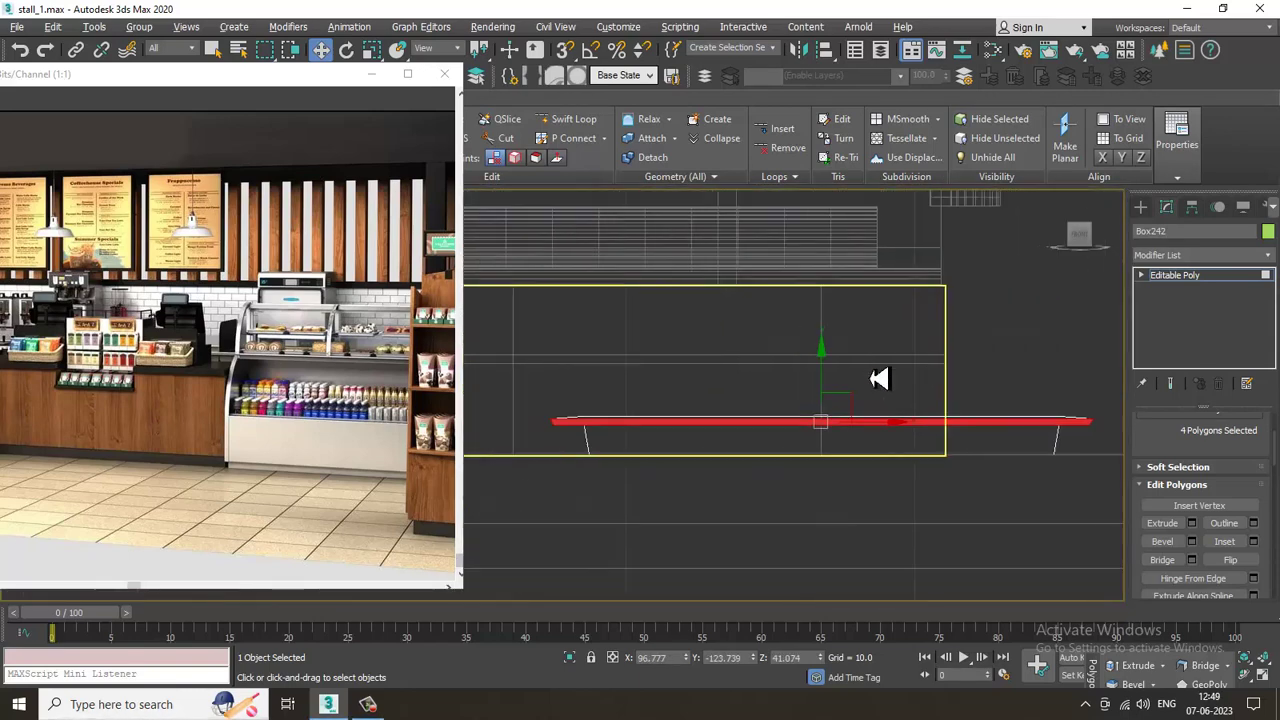
Inset the tray's top polygon by a small amount, leaving a narrow border inside the rim
key(alt+w)
alt+middle_drag(917, 514, 686, 449)
key(alt+w)
click(700, 448)
alt+middle_drag(885, 444, 945, 455)
scroll(890, 441, down, 3)
click(1254, 542)
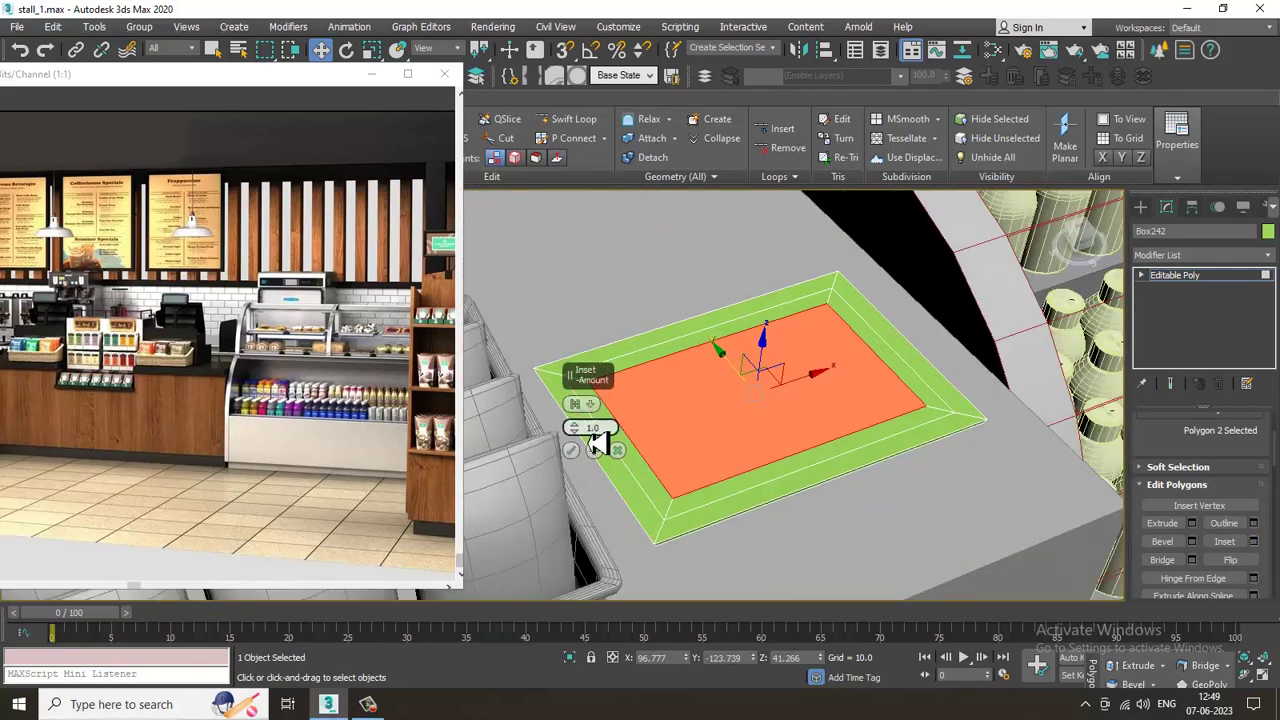
drag(576, 429, 578, 440)
click(572, 450)
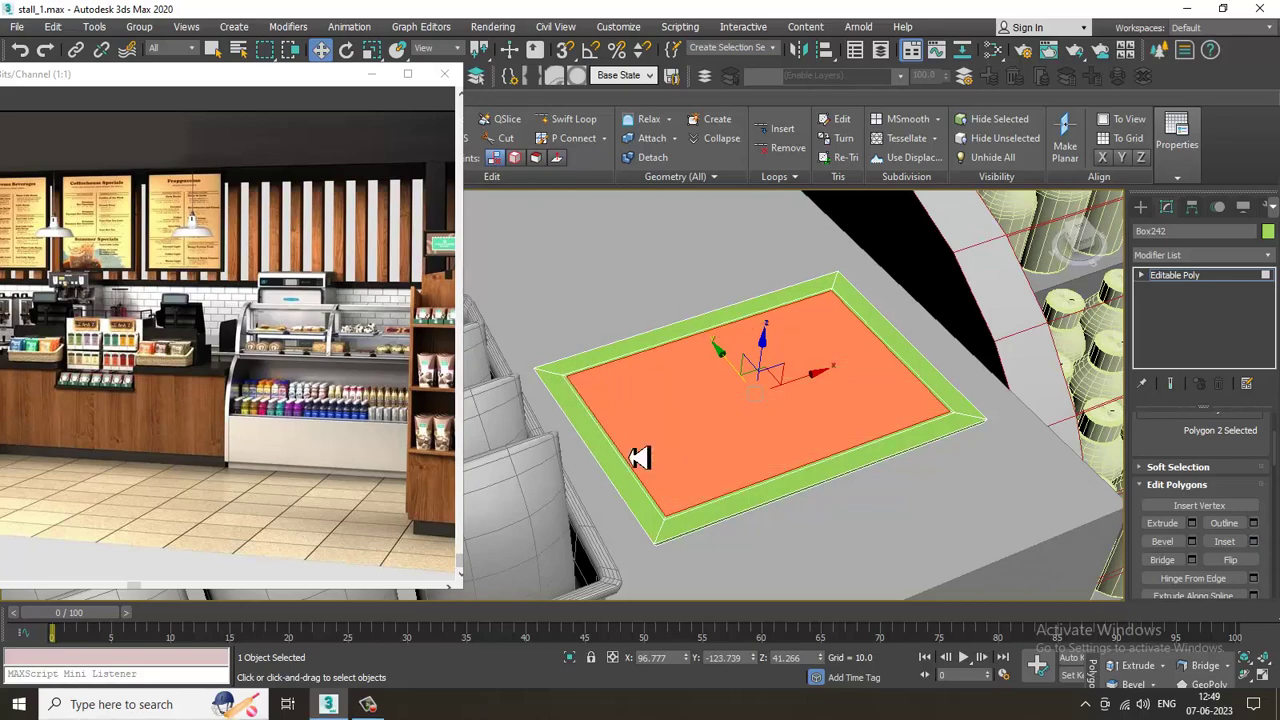
Extrude the inset polygon downward to about Z 40.1 to hollow out the tray
alt+middle_drag(584, 453, 568, 434)
click(1192, 524)
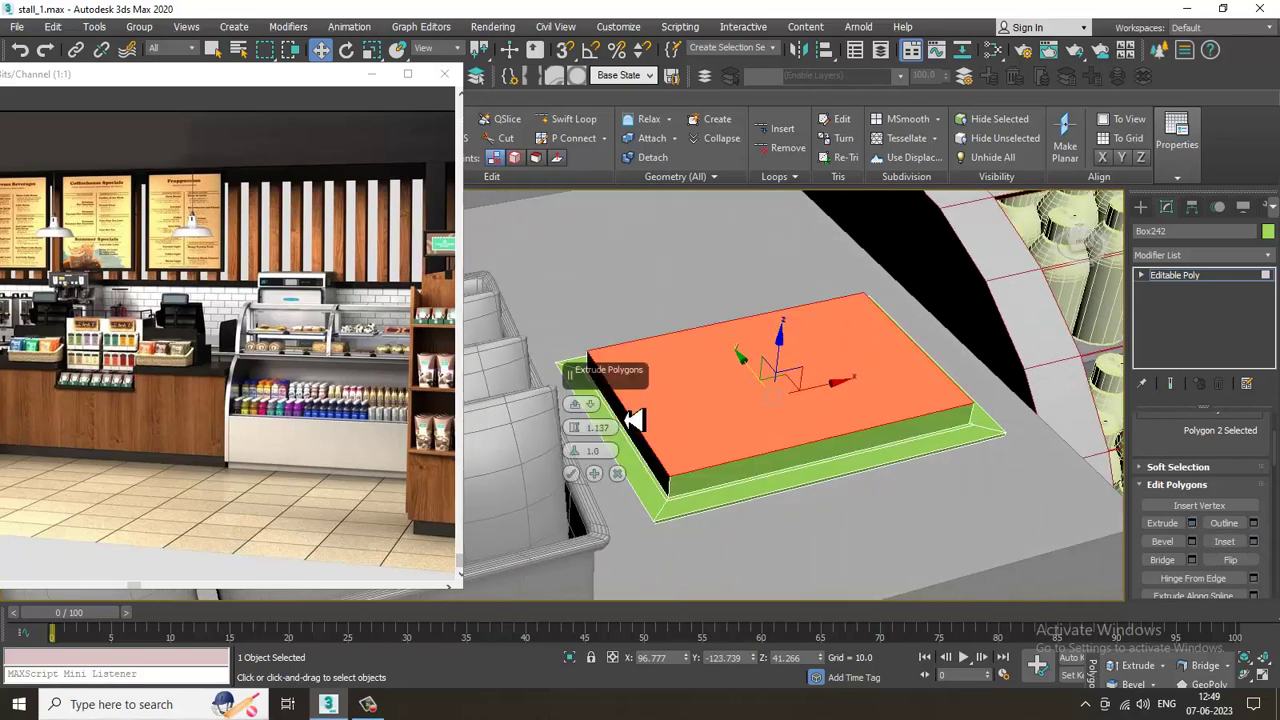
drag(585, 445, 600, 455)
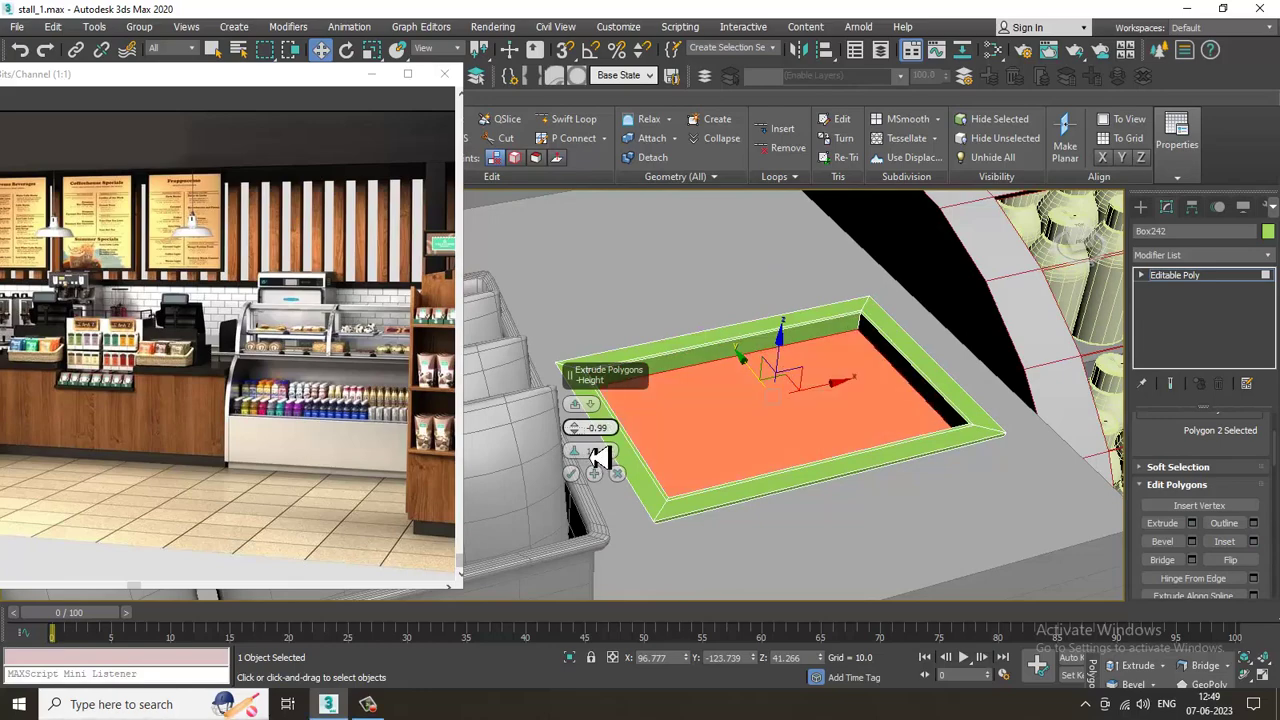
click(572, 474)
Scale the tray's floor polygon slightly inward to keep it inside the tapered outer walls
alt+middle_drag(749, 437, 731, 414)
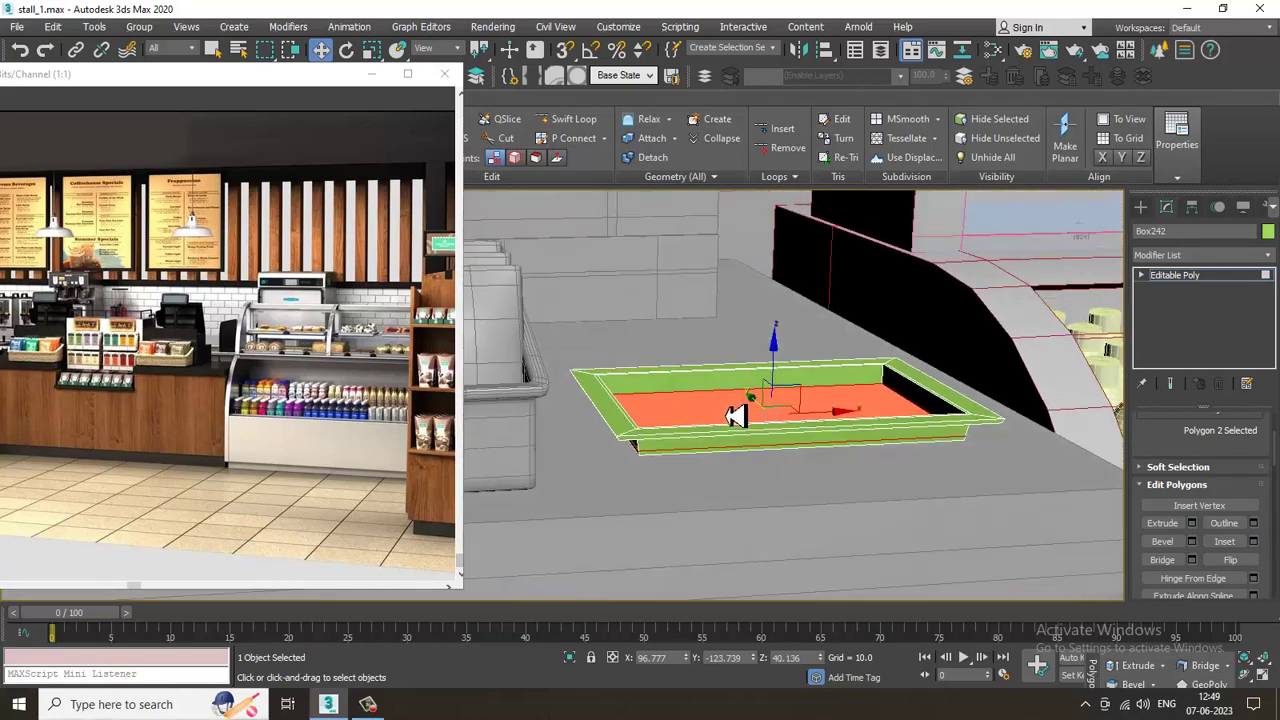
key(r)
key(w)
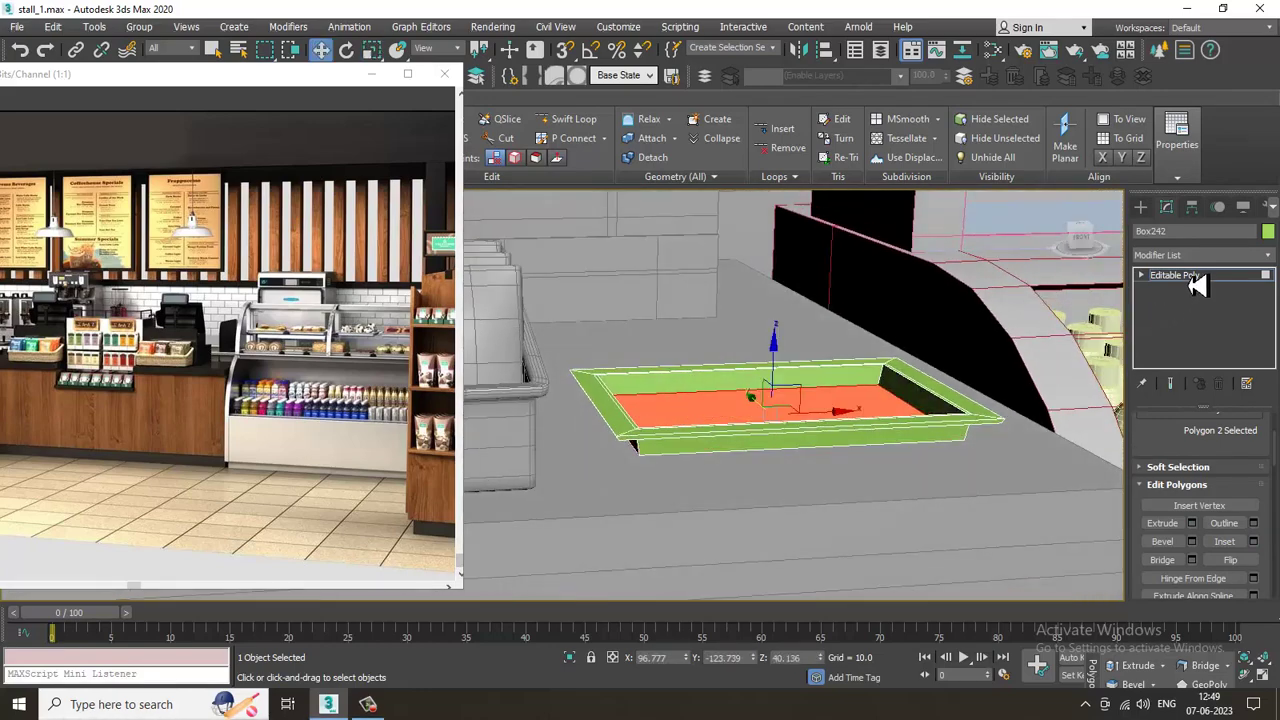
Finish the polygon editing on the tray and scale the whole tray down slightly and uniformly
key(4)
alt+middle_drag(951, 331, 665, 410)
key(r)
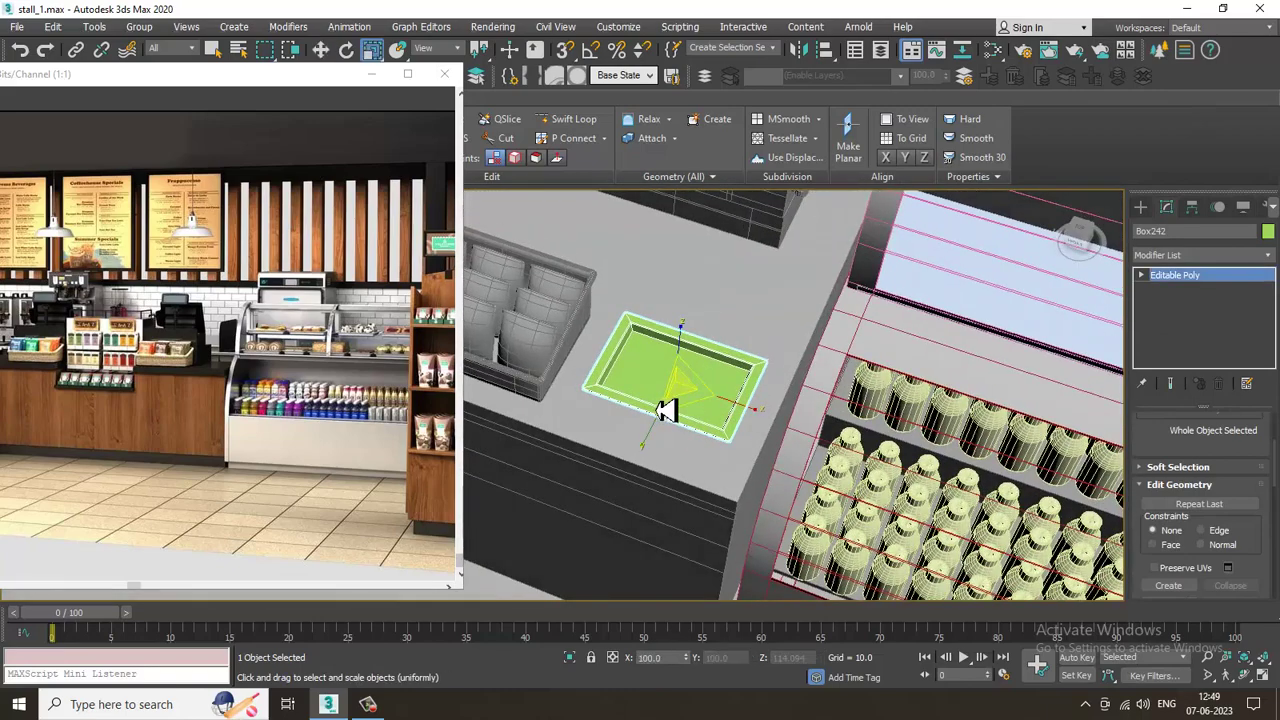
drag(683, 396, 691, 403)
key(w)
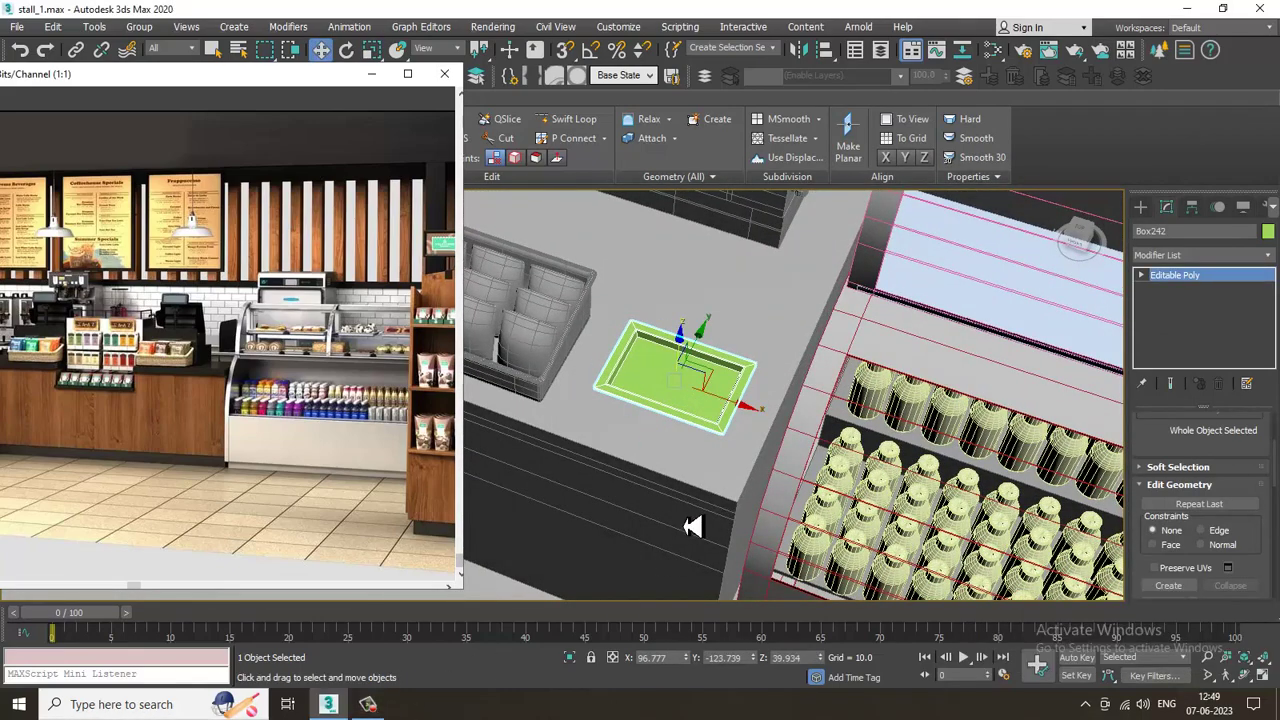
Move the tray onto the left end of the display case's upper shelf, at about X 124.7, Y -96.5, Z 46.3
alt+middle_drag(686, 537, 723, 409)
drag(724, 348, 1091, 371)
alt+middle_drag(1091, 371, 815, 397)
drag(844, 361, 862, 321)
alt+middle_drag(853, 334, 866, 341)
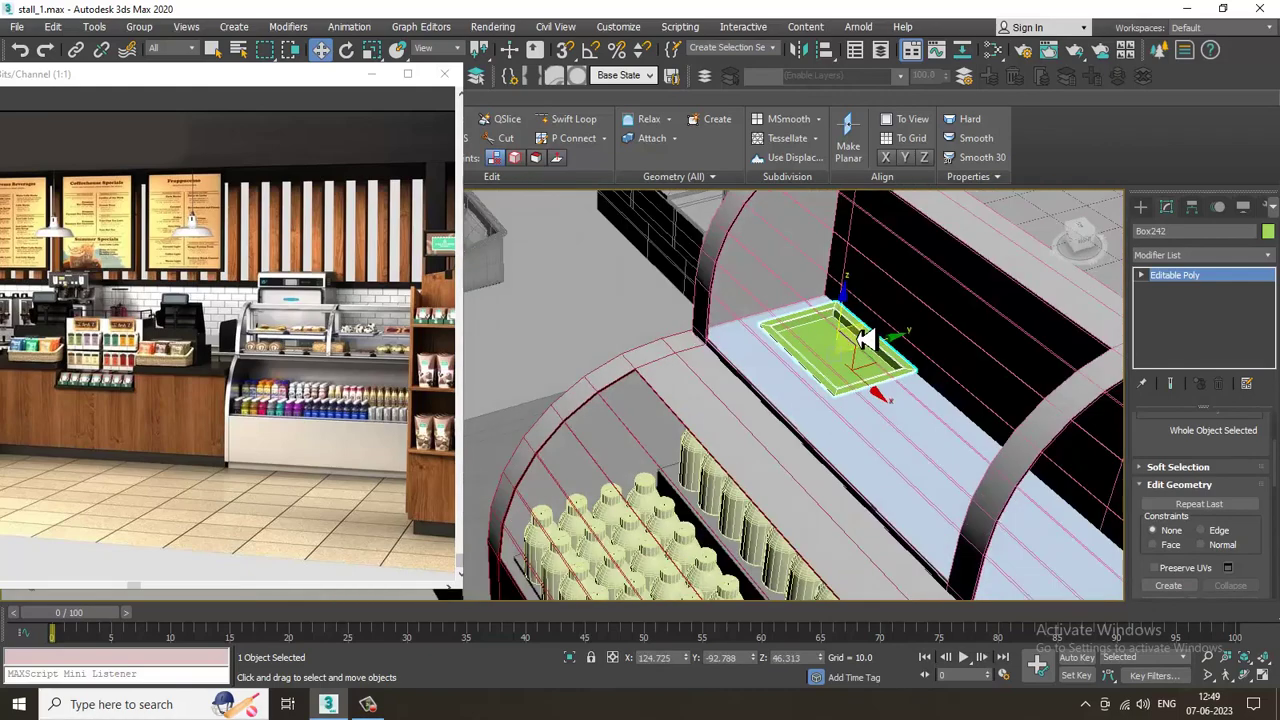
scroll(868, 343, up, 2)
drag(876, 356, 846, 365)
alt+middle_drag(800, 376, 905, 352)
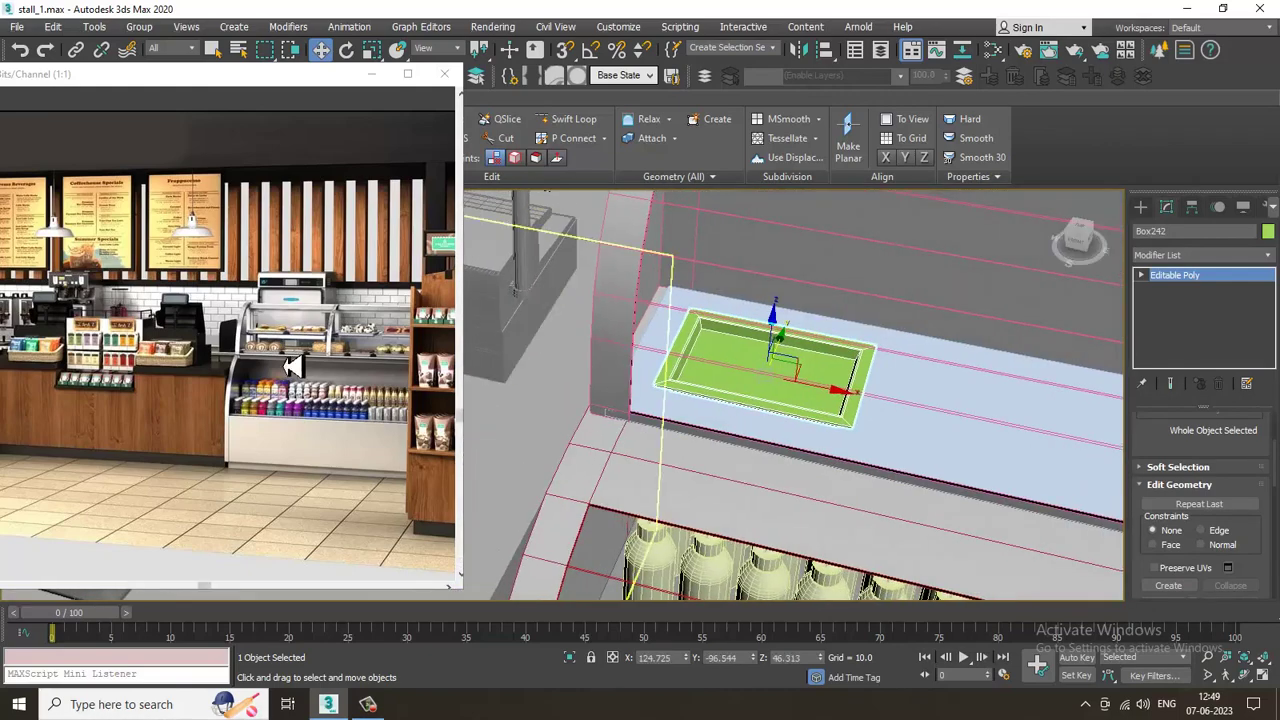
scroll(298, 366, up, 1)
key(alt+w)
right_click(900, 330)
key(alt+w)
key(z)
middle_drag(690, 345, 812, 353)
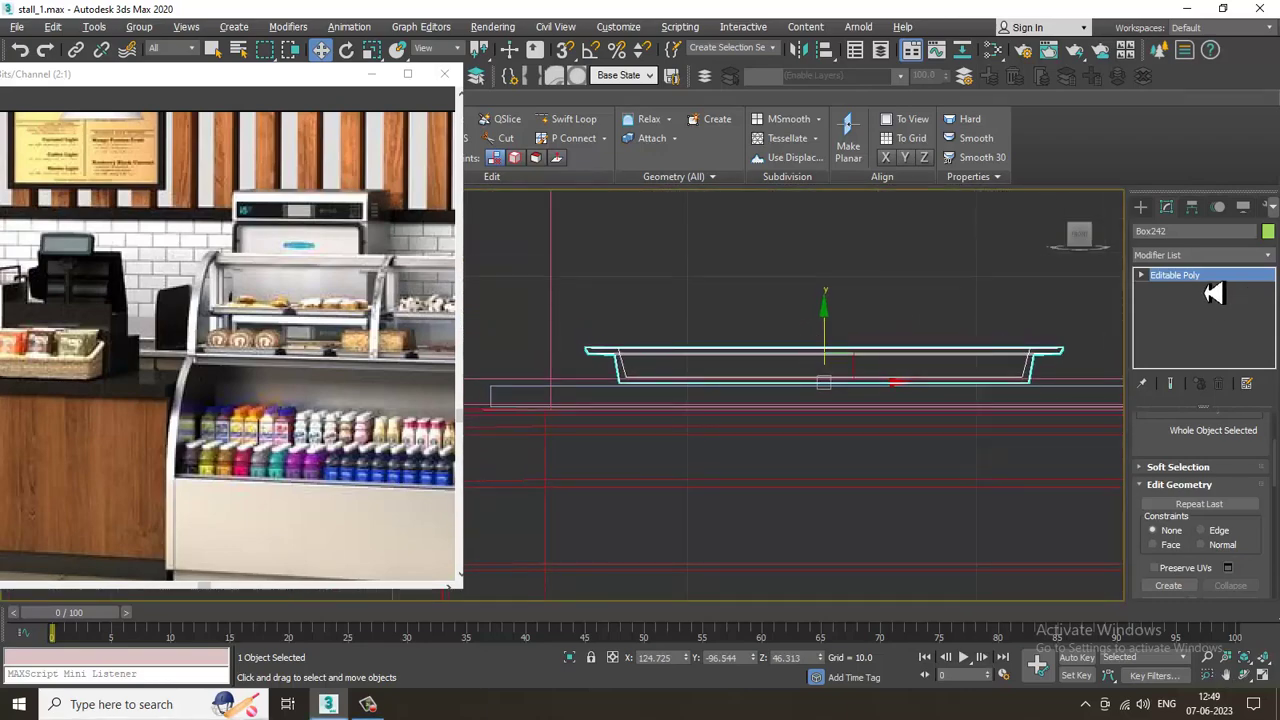
click(1141, 207)
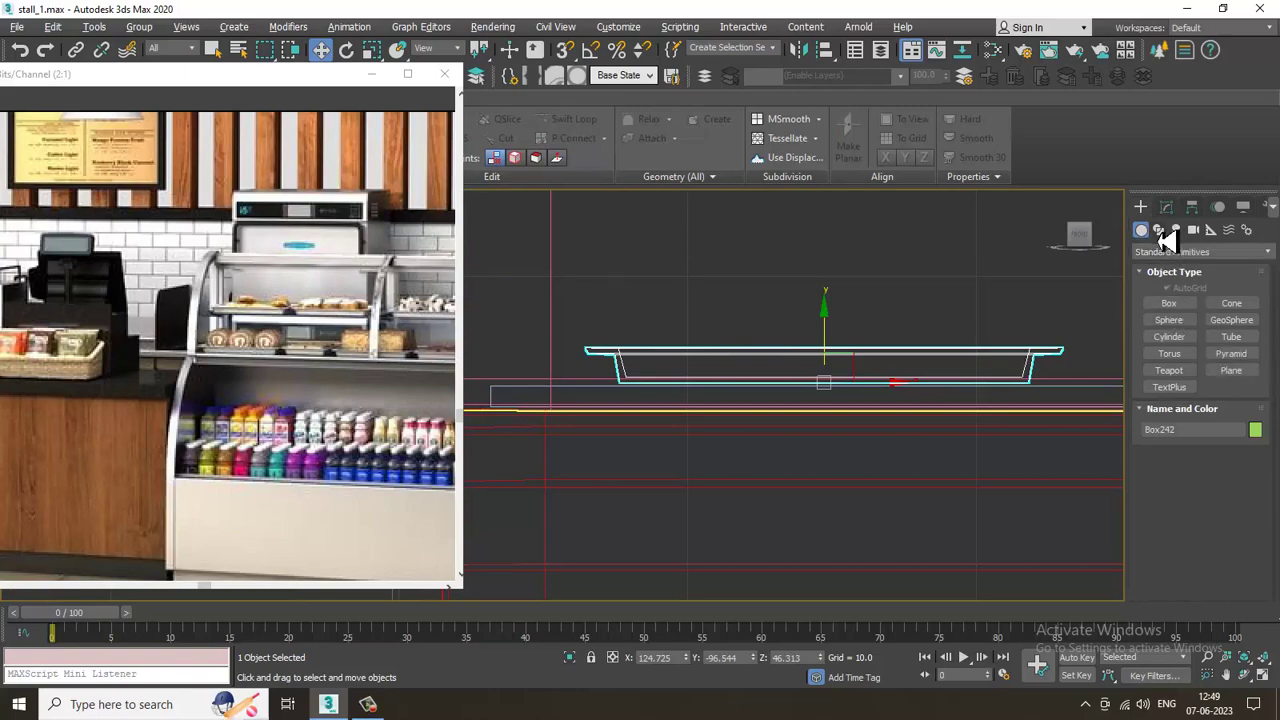
click(1157, 302)
key(alt+w)
middle_click(873, 493)
key(alt+w)
mouse_move(850, 474)
alt+middle_down()
mouse_move(1004, 368)
mouse_move(1149, 323)
alt+middle_up()
alt+middle_drag(711, 366, 710, 395)
drag(561, 433, 548, 467)
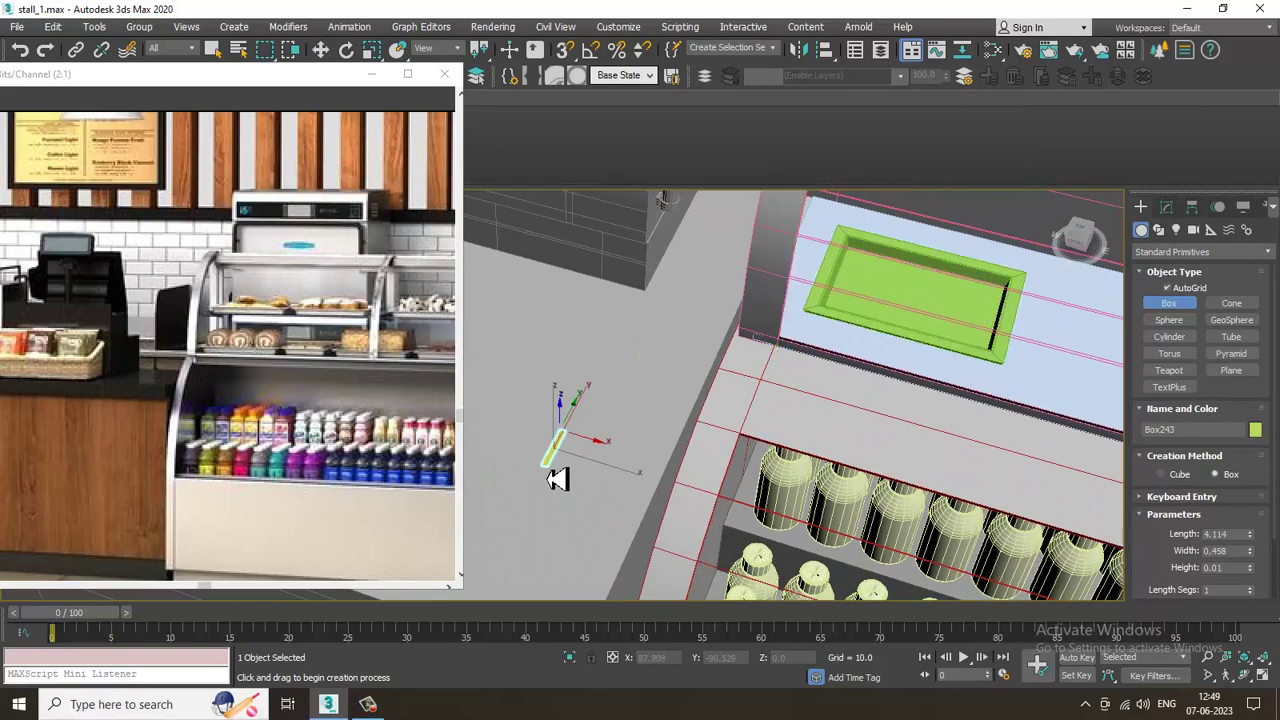
right_click(545, 434)
right_click(545, 434)
Draw a closed right-triangle spline in the front view, in the empty space left of the display case
alt+middle_drag(545, 434, 680, 475)
middle_drag(680, 475, 780, 480)
middle_drag(1198, 357, 1250, 333)
key(alt+w)
key(alt+w)
middle_drag(945, 300, 1241, 308)
scroll(874, 311, down, 2)
click(1169, 303)
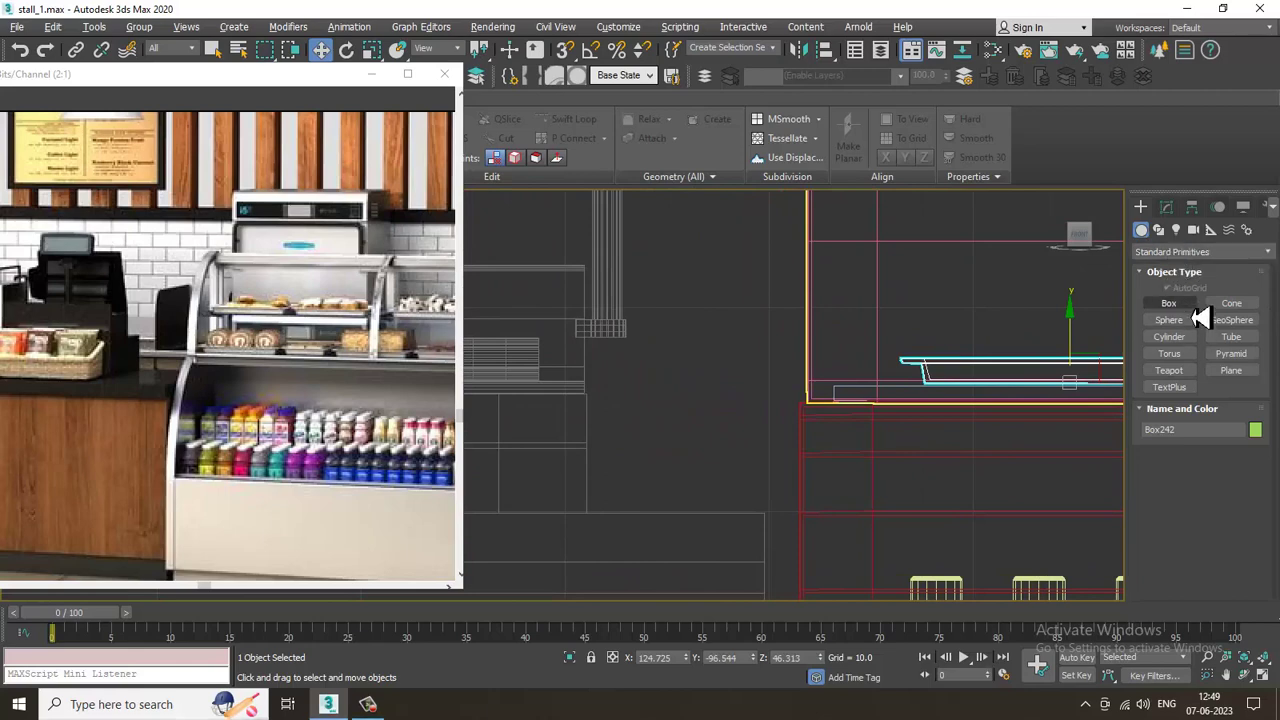
click(1158, 229)
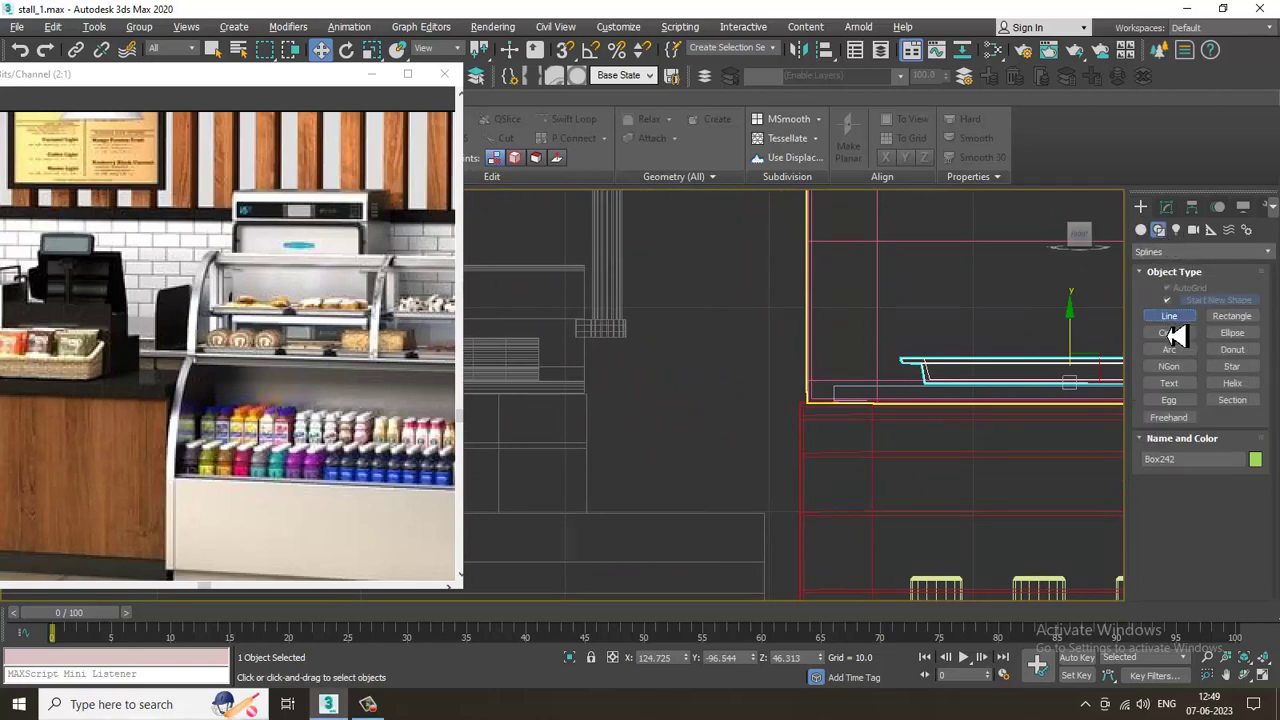
click(1169, 316)
click(681, 421)
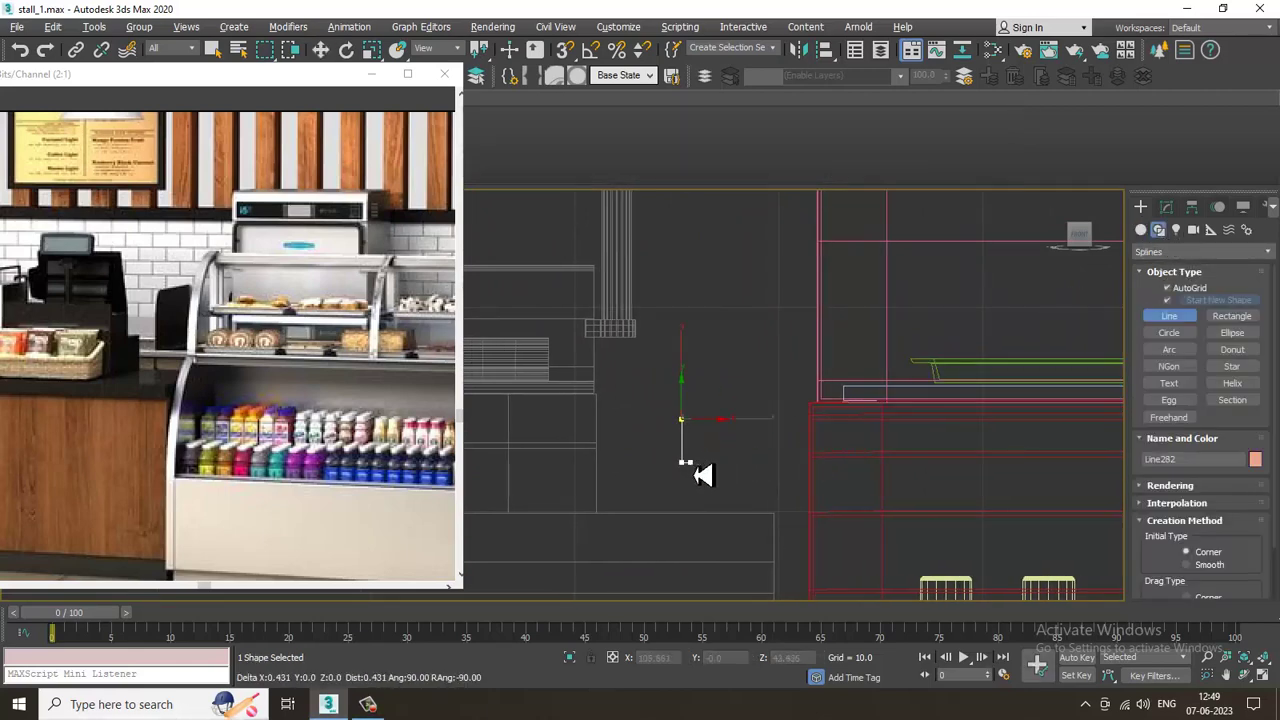
click(726, 463)
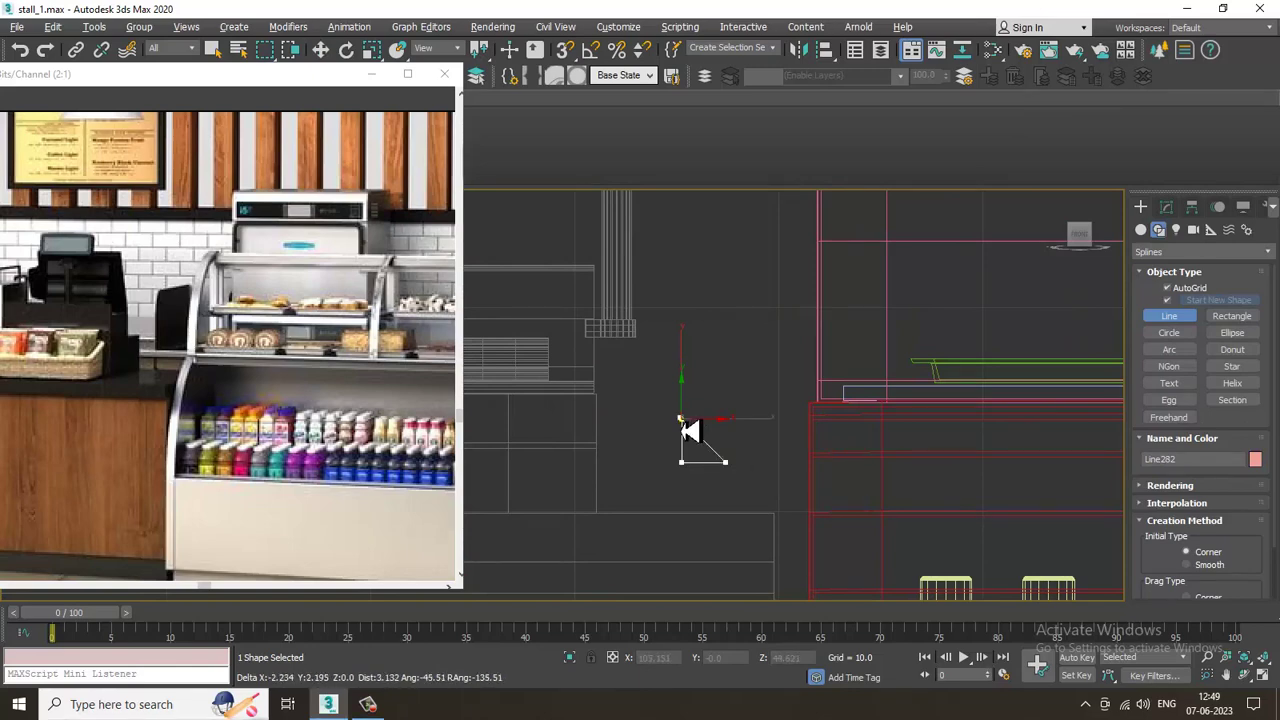
click(682, 420)
click(642, 406)
Move the triangle spline along Y to about -119.5, bringing it to the counter beside the display case
key(w)
key(alt+w)
right_click(856, 523)
key(z)
key(alt+w)
scroll(852, 493, down, 4)
alt+middle_drag(852, 493, 880, 474)
scroll(945, 424, down, 6)
scroll(869, 471, down, 8)
scroll(880, 474, down, 4)
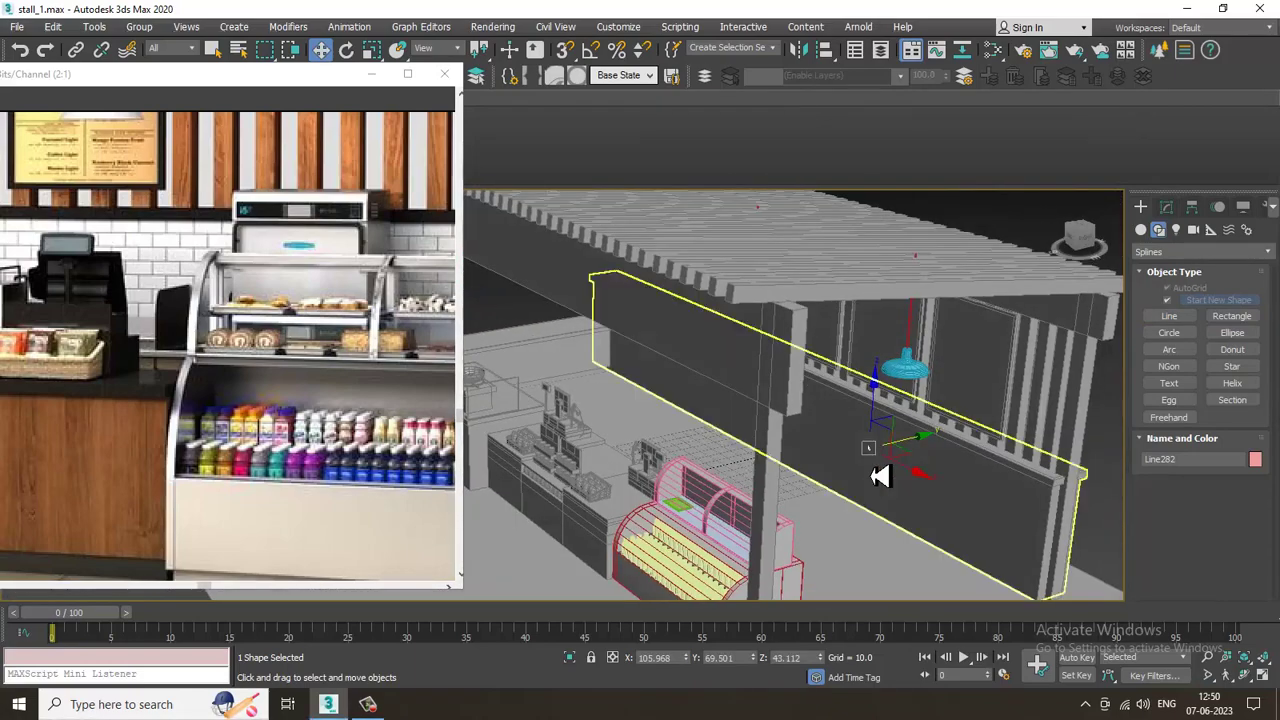
click(676, 527)
key(z)
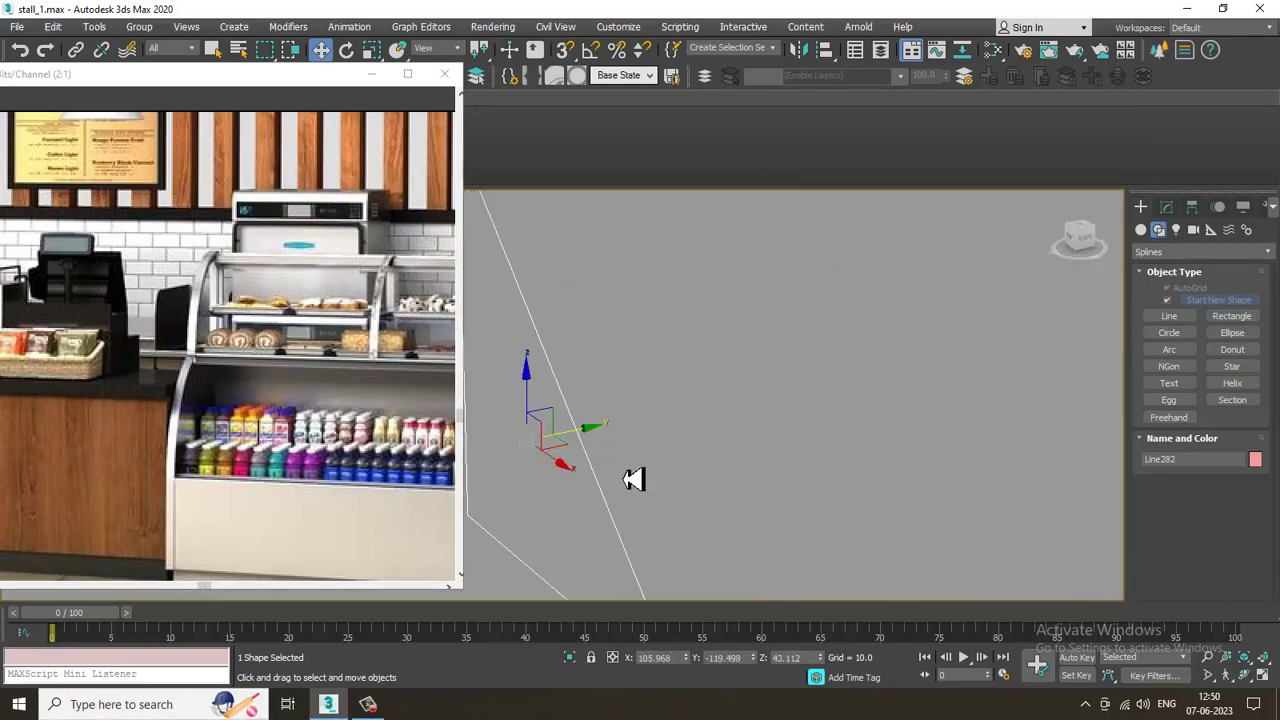
Scale the triangle spline up uniformly to about 287%
alt+middle_drag(634, 480, 700, 486)
scroll(700, 486, down, 6)
key(r)
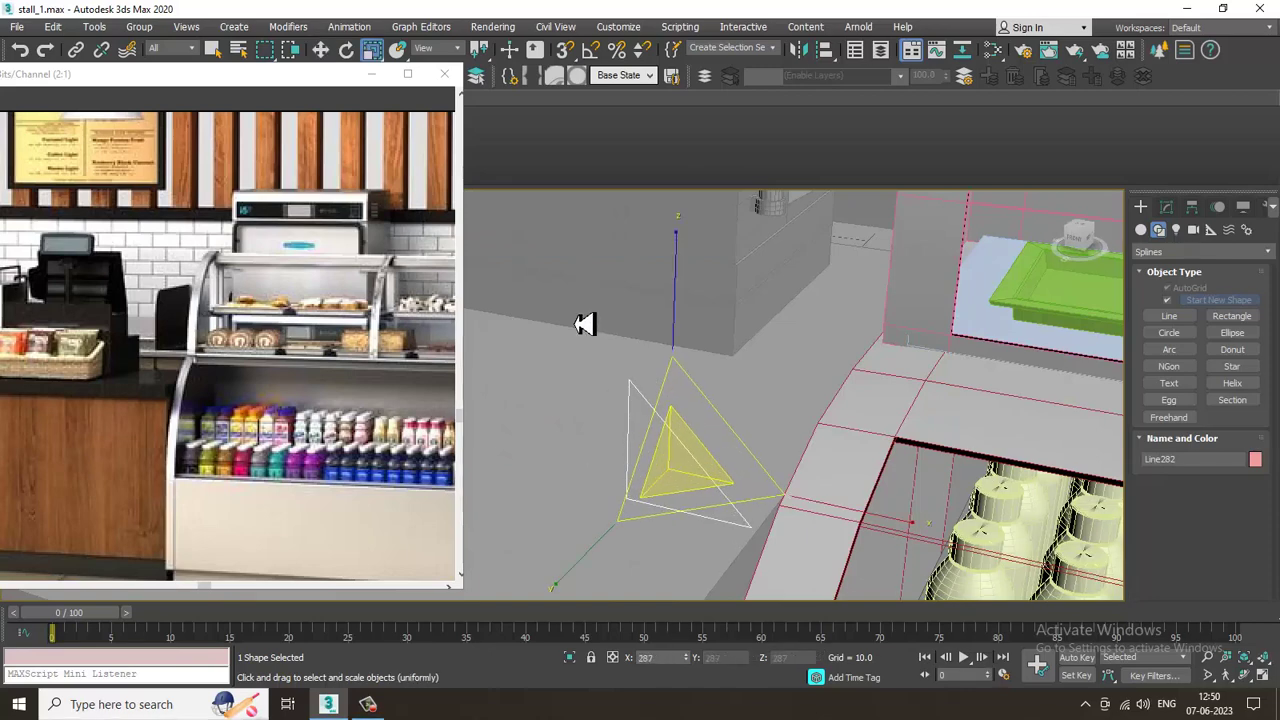
key(w)
Add an Extrude modifier to the triangle spline with an amount of 0.2
click(1166, 206)
click(1187, 257)
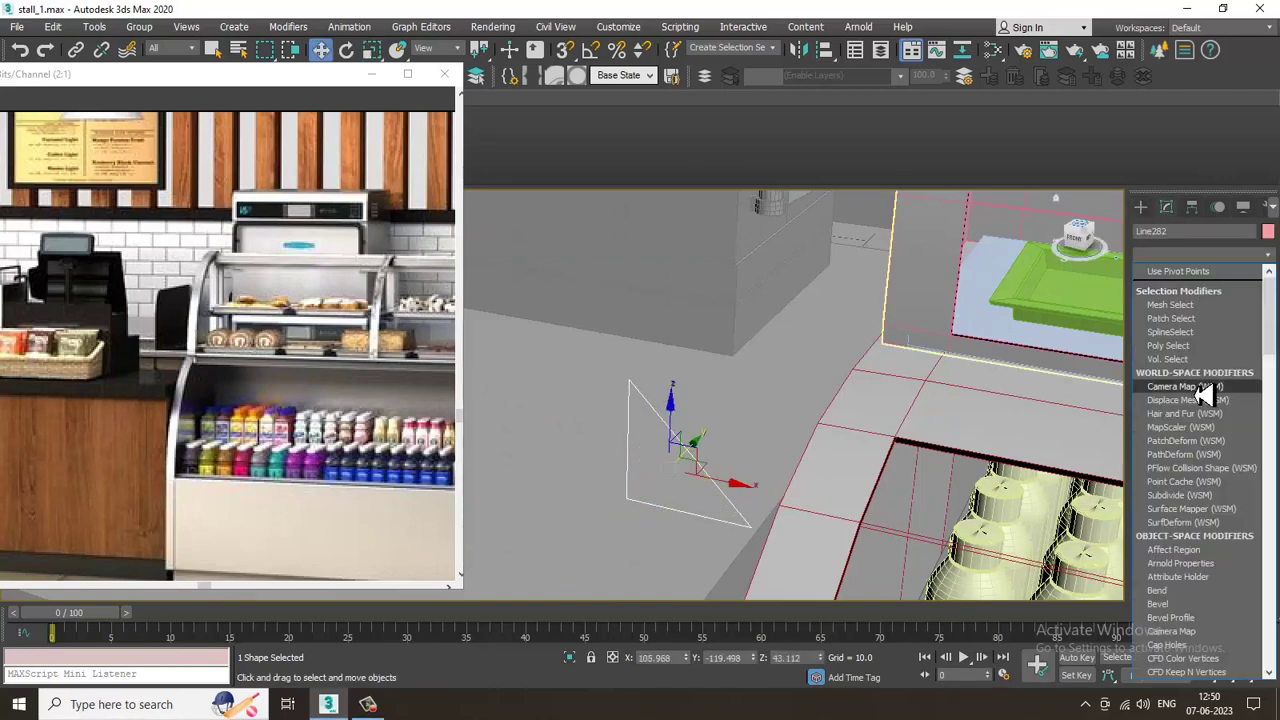
text(ex)
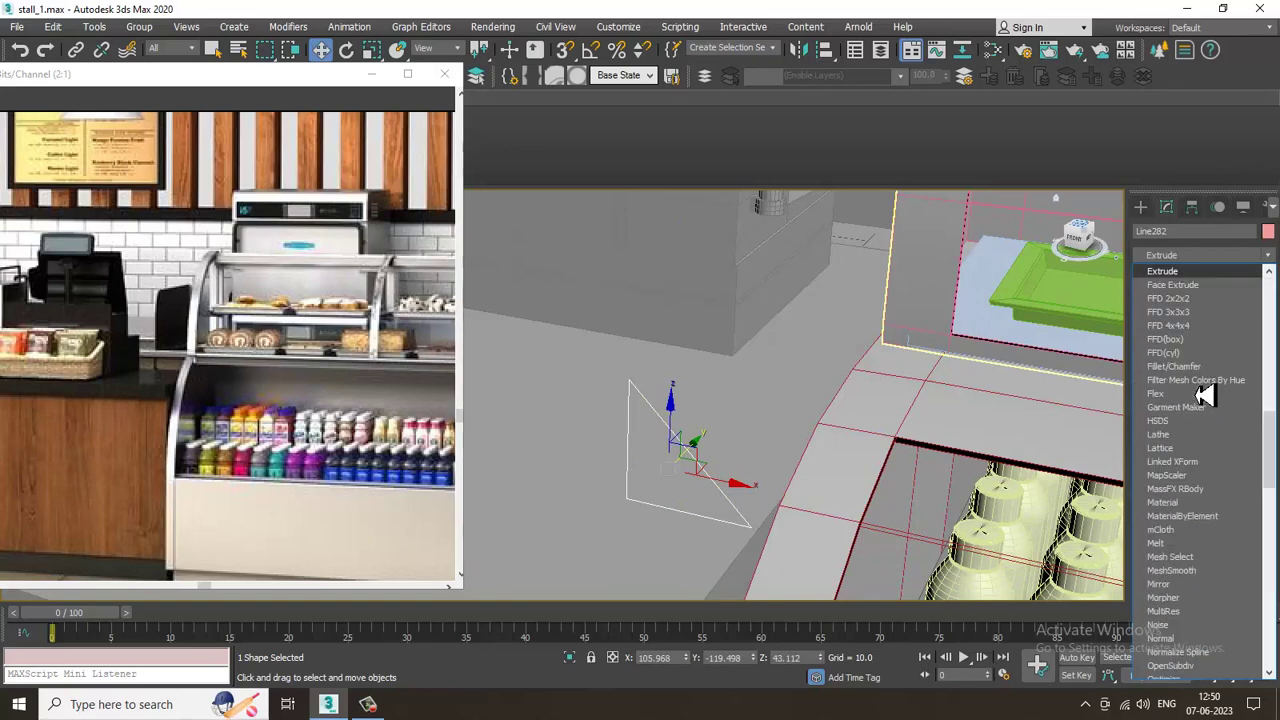
click(1204, 275)
alt+middle_drag(822, 533, 788, 540)
drag(1252, 486, 1247, 547)
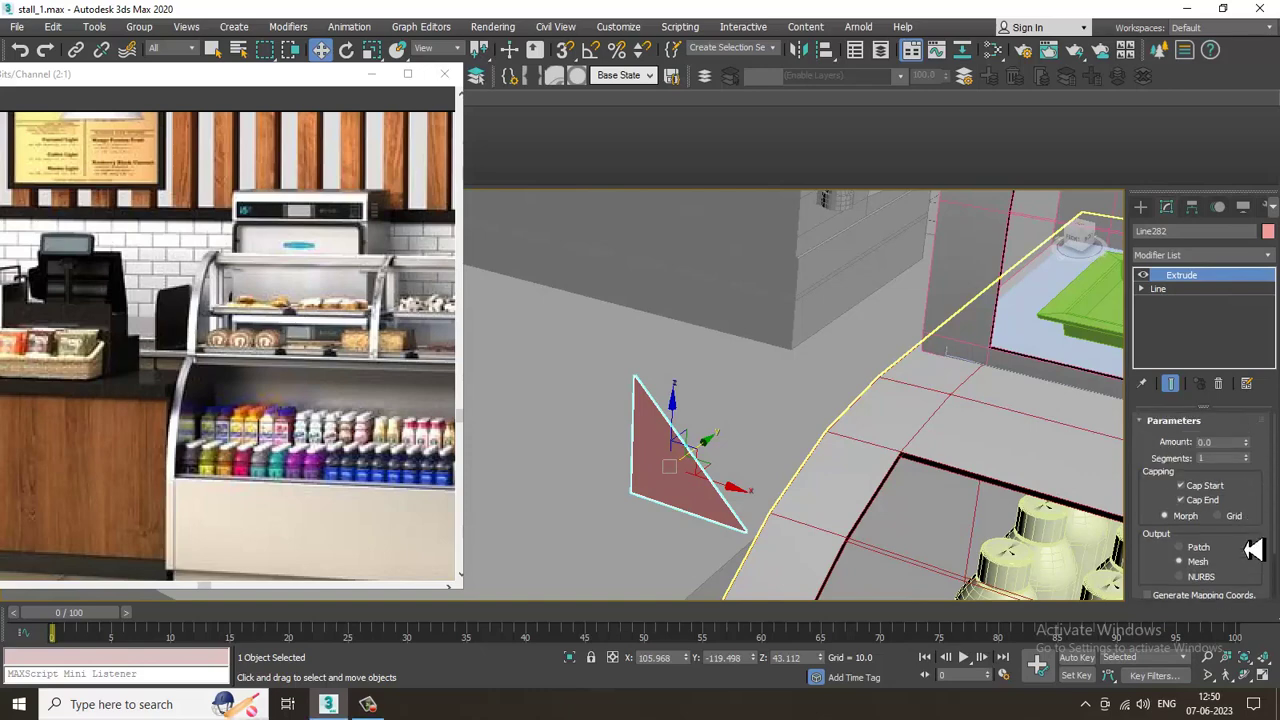
drag(1250, 451, 1252, 456)
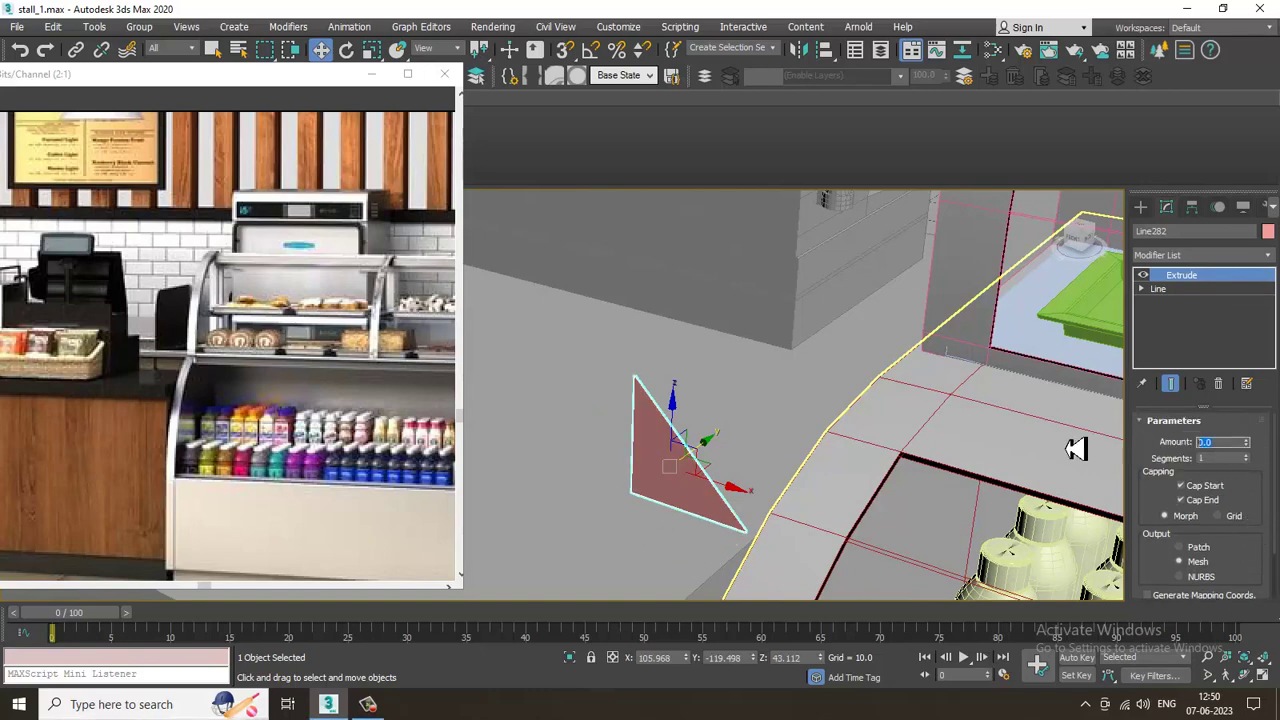
key(Return)
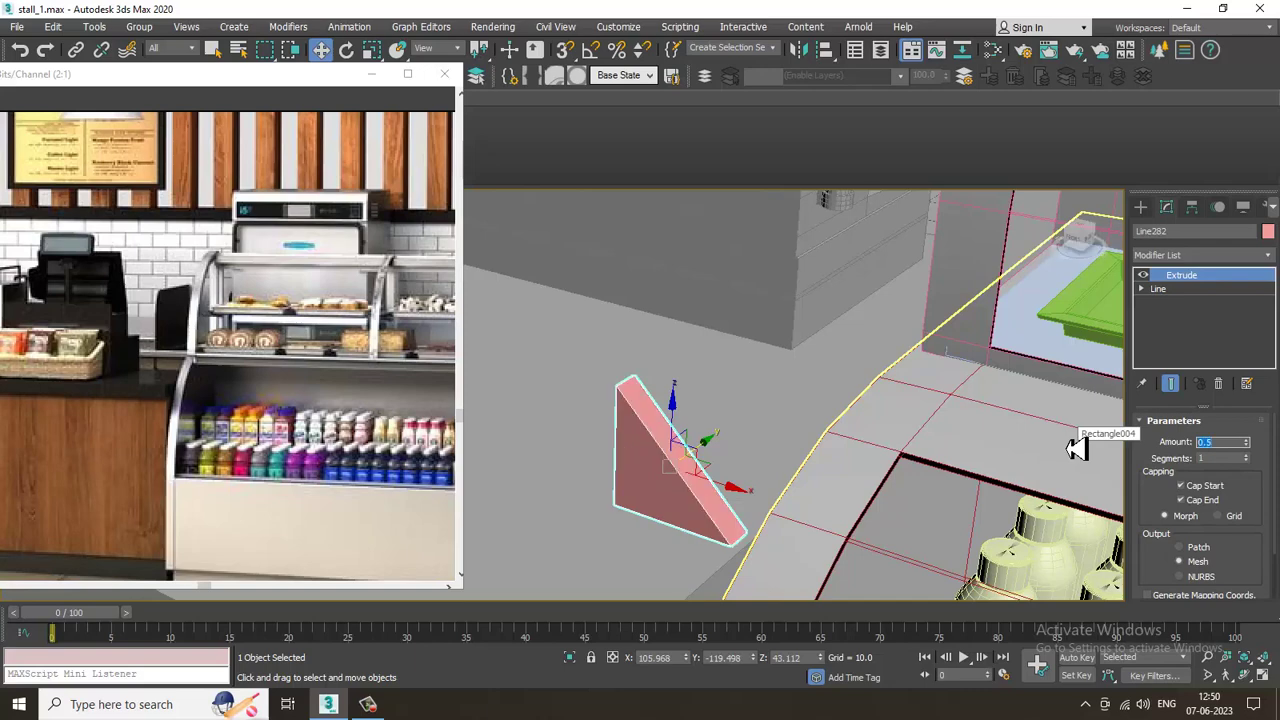
key(Return)
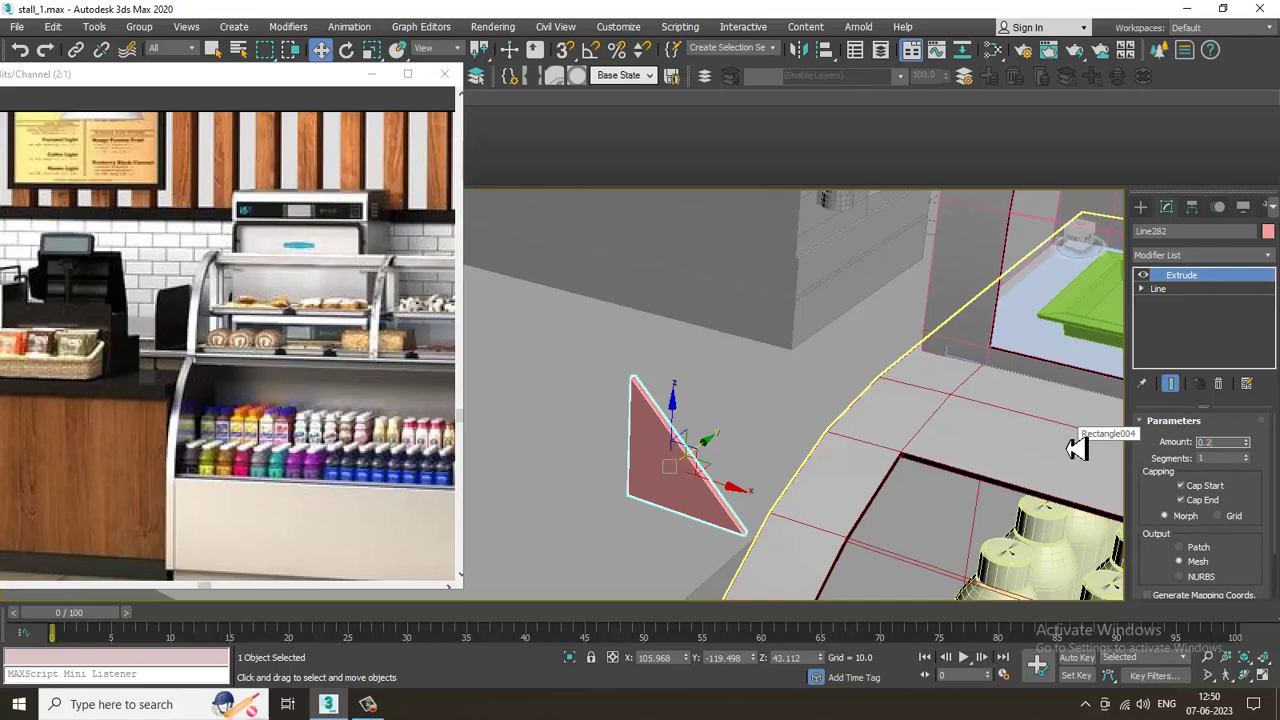
text(0.2)
key(Return)
Copy the triangular slab along Y to about -120.2 and set the copy's extrude amount to 0.02
scroll(729, 471, up, 6)
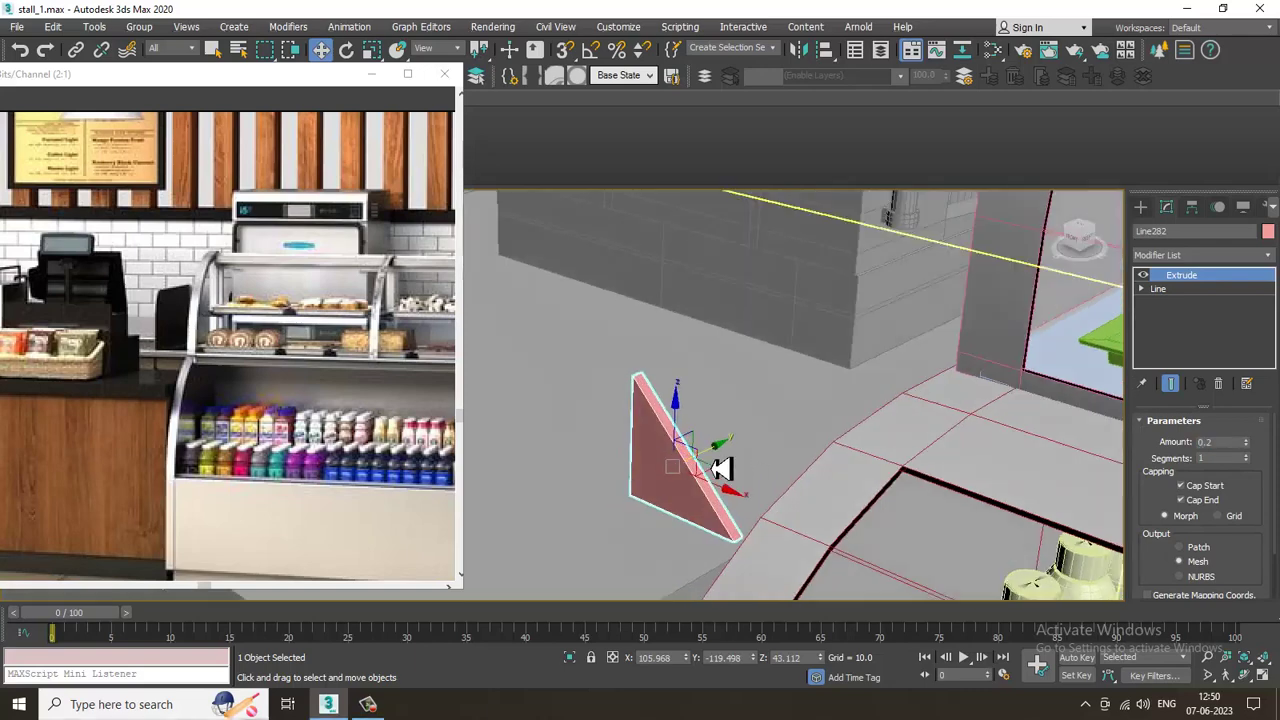
shift+drag(790, 416, 758, 430)
click(677, 437)
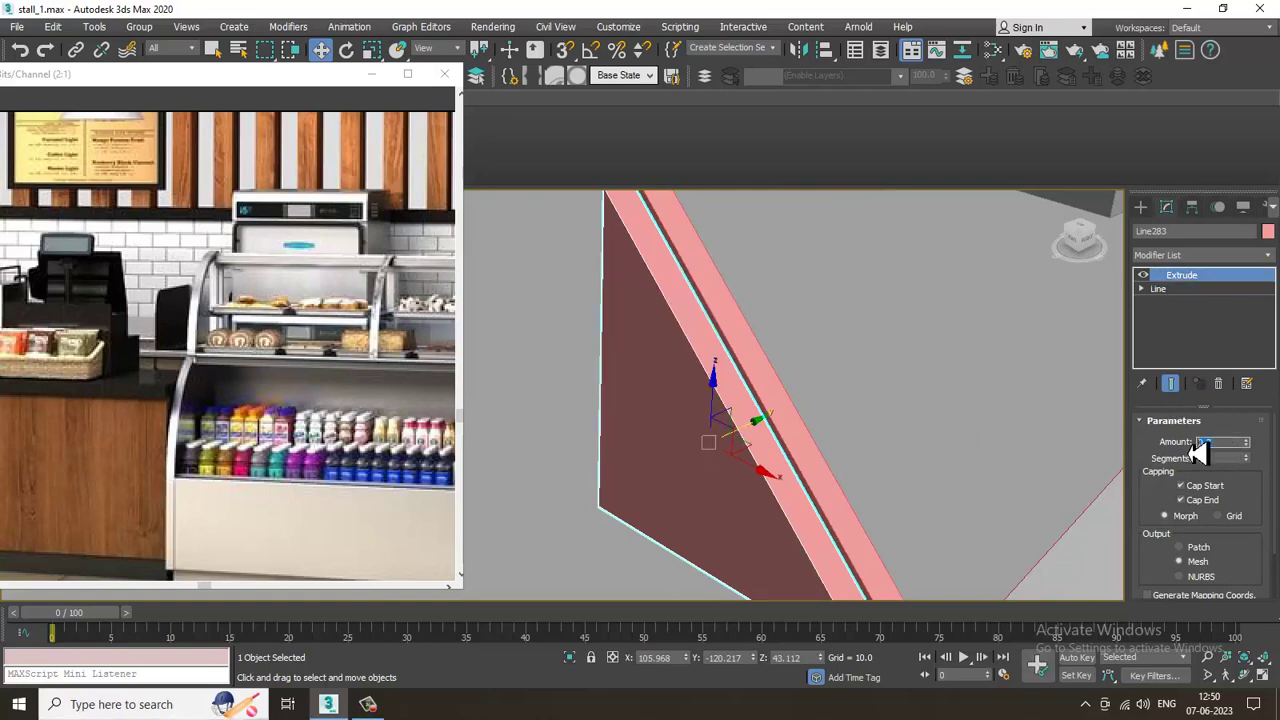
key(Return)
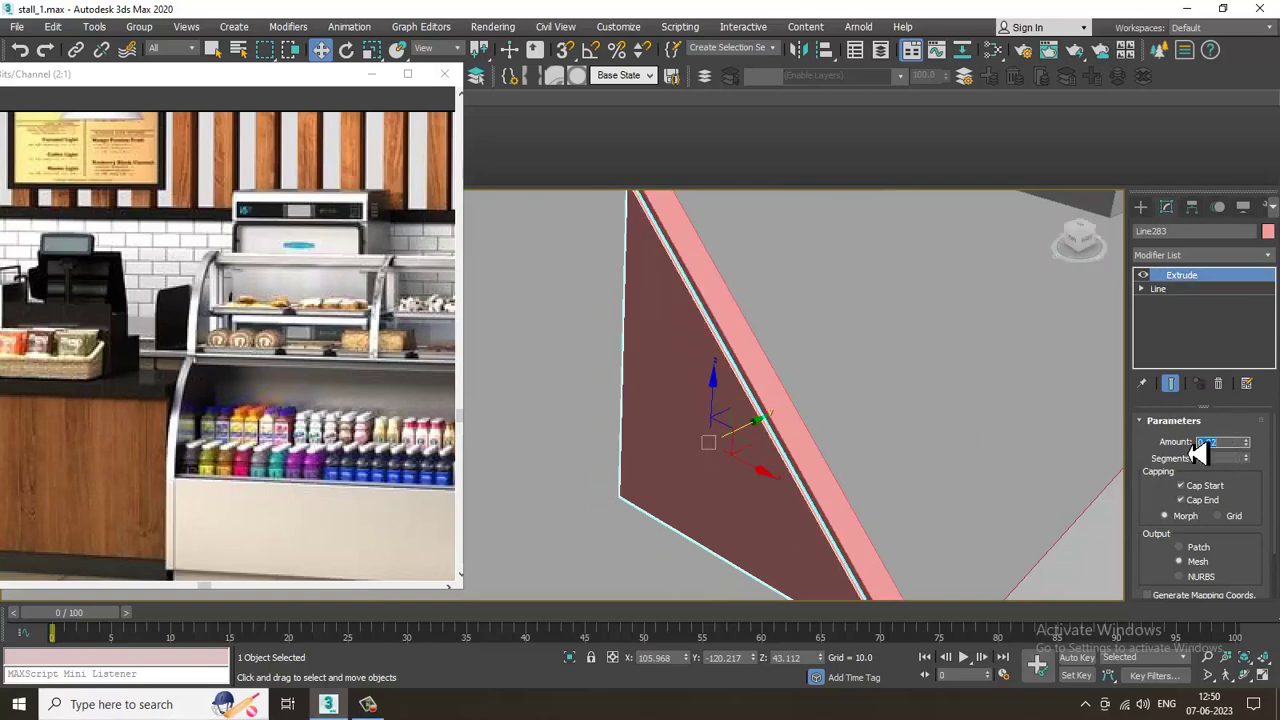
Convert the thin triangular copy to an Editable Poly and change its object color to light grey
right_click(690, 340)
mouse_move(809, 494)
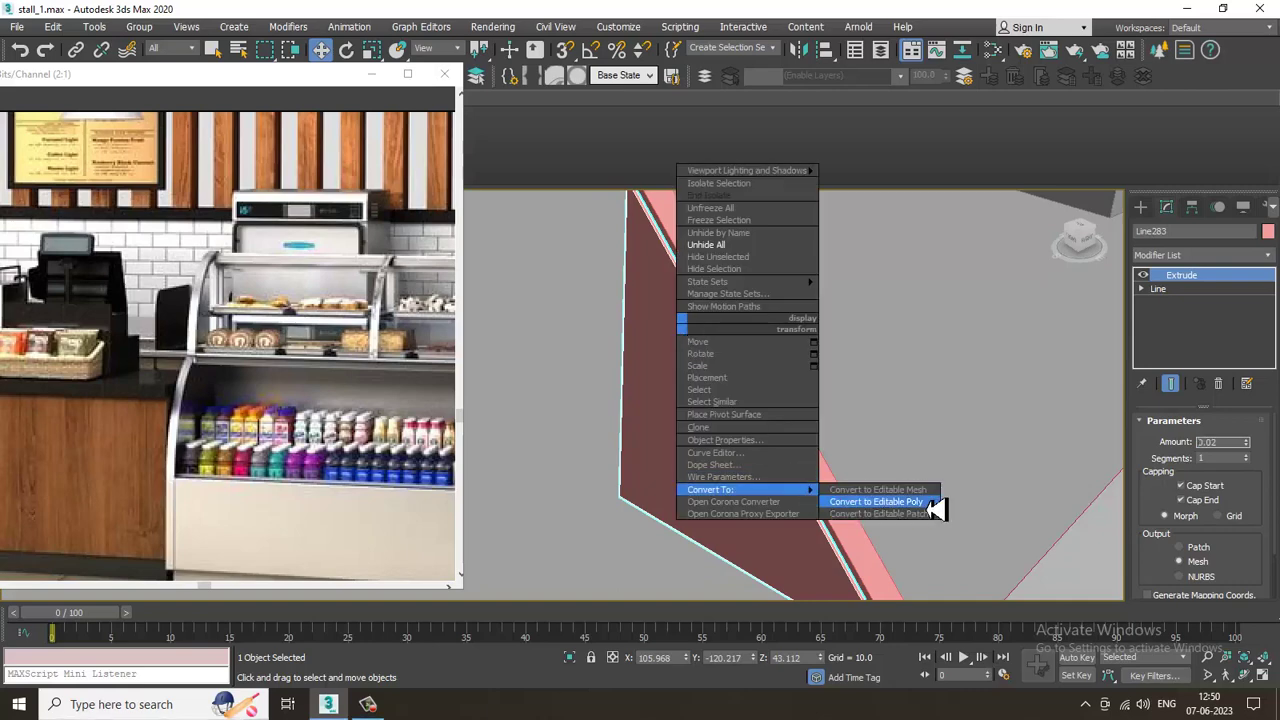
click(929, 506)
mouse_move(808, 384)
alt+middle_down()
mouse_move(793, 389)
mouse_move(883, 366)
mouse_move(808, 385)
alt+middle_up()
click(1267, 234)
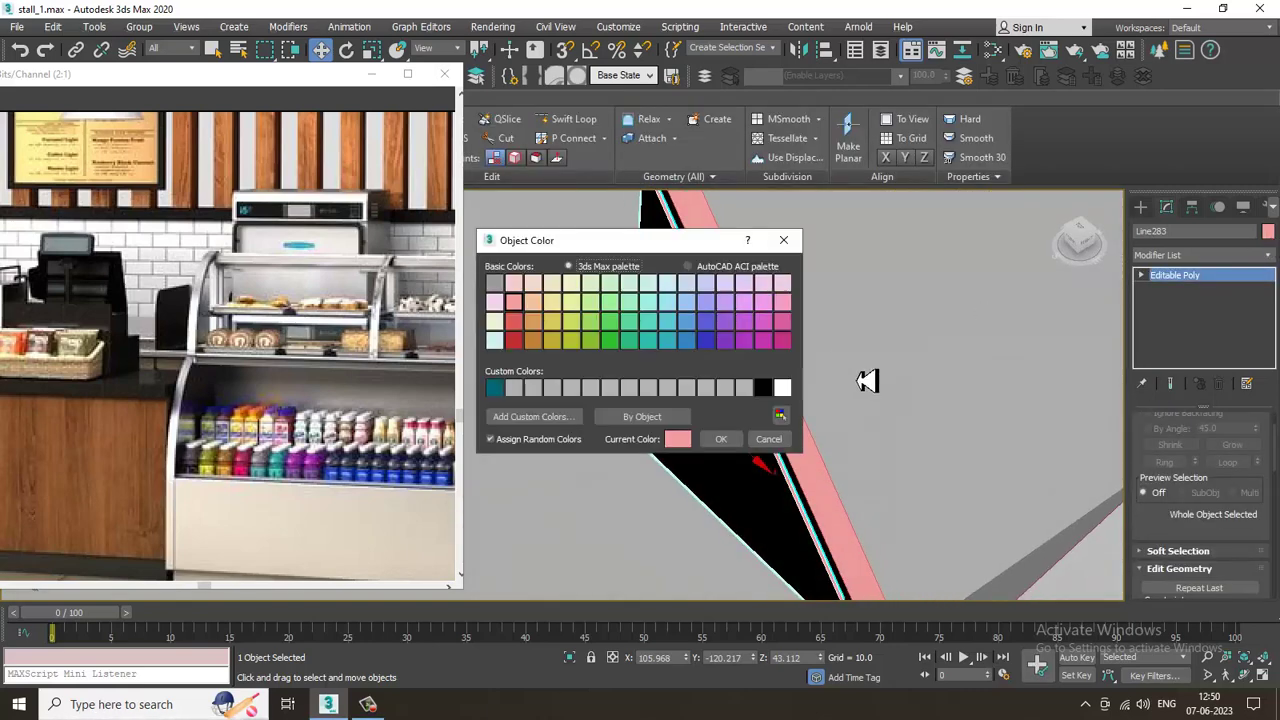
click(738, 441)
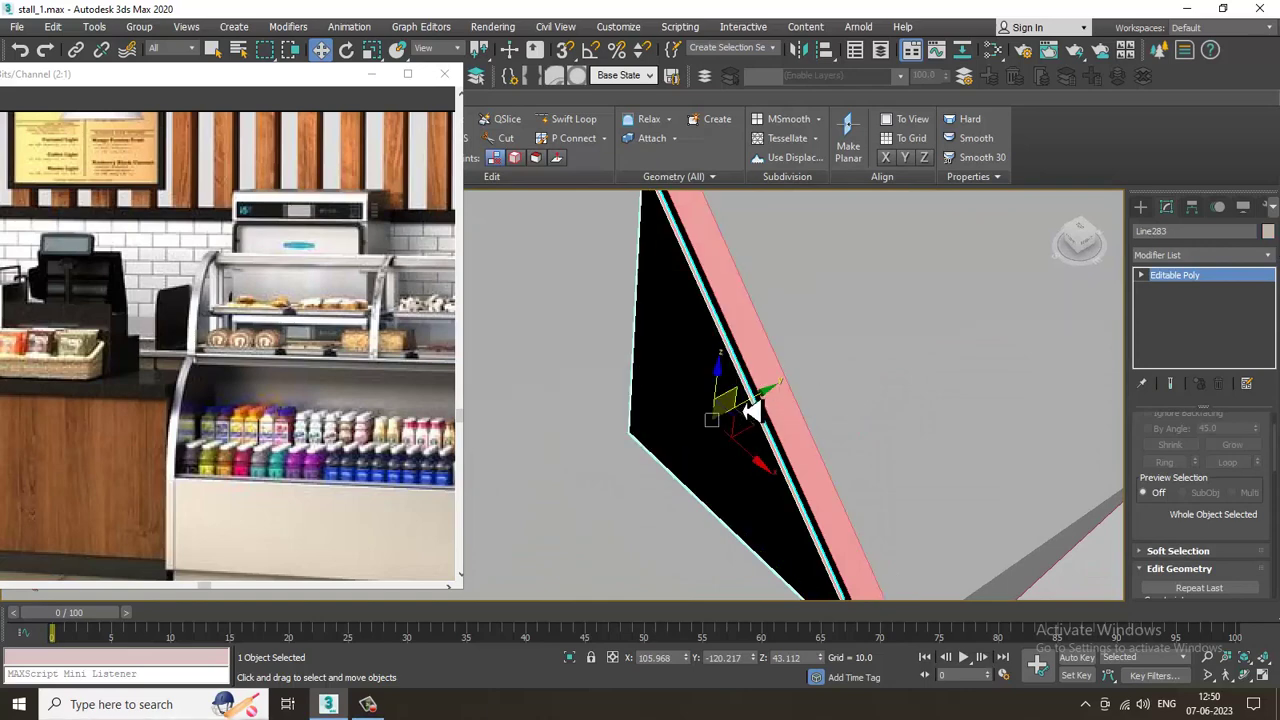
Make 5 closely spaced copies of the thin layer along Y, and copy the thick slab to the open side of the stack
shift+drag(770, 405, 768, 408)
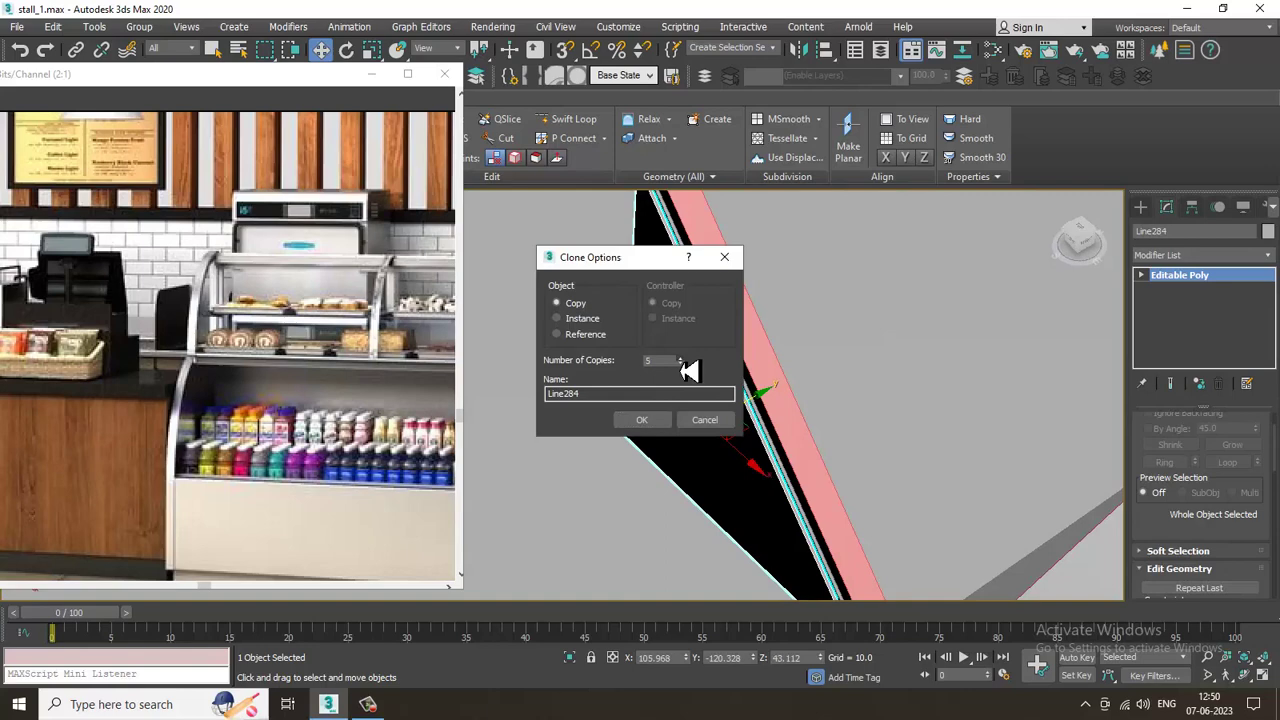
click(662, 421)
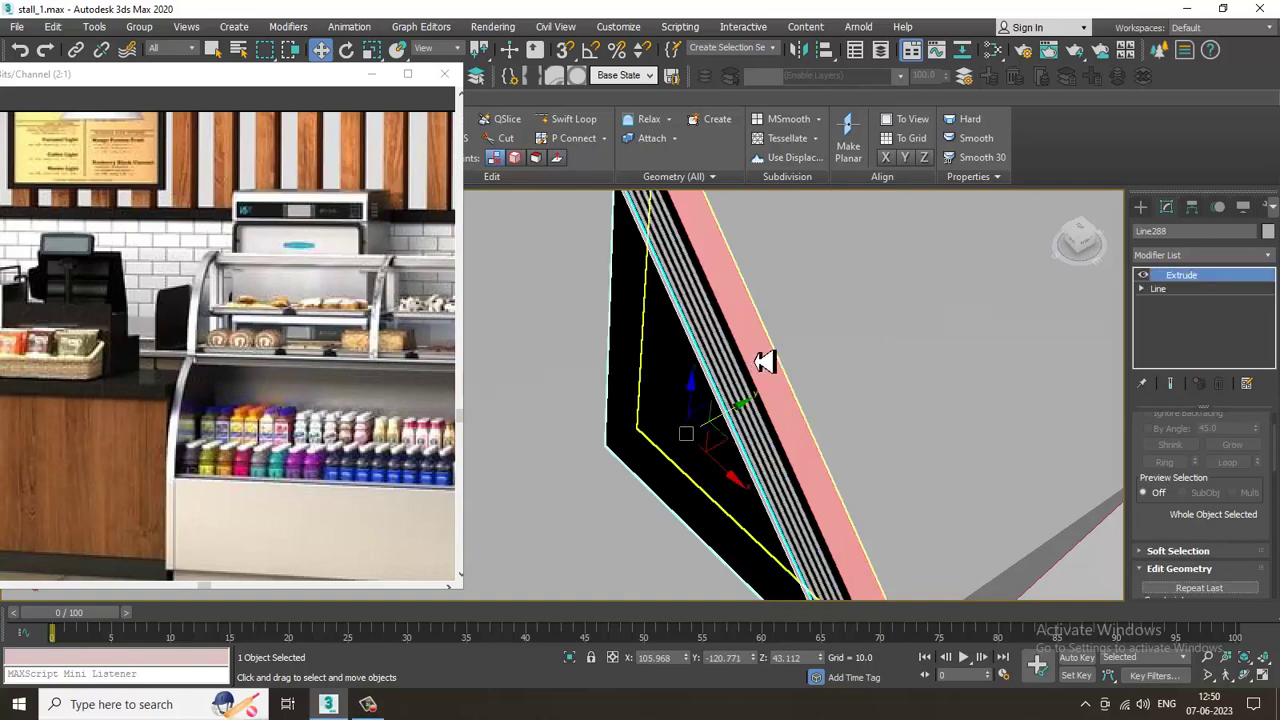
click(766, 357)
mouse_move(806, 390)
shift+mouse_down()
mouse_move(703, 423)
mouse_move(737, 423)
mouse_move(713, 447)
shift+mouse_up()
click(650, 423)
Select both thick slabs and all six thin layers and combine them into one group
scroll(656, 428, down, 5)
mouse_move(700, 420)
alt+middle_down()
mouse_move(777, 377)
mouse_move(737, 360)
mouse_move(668, 413)
mouse_move(763, 417)
alt+middle_up()
scroll(689, 440, up, 5)
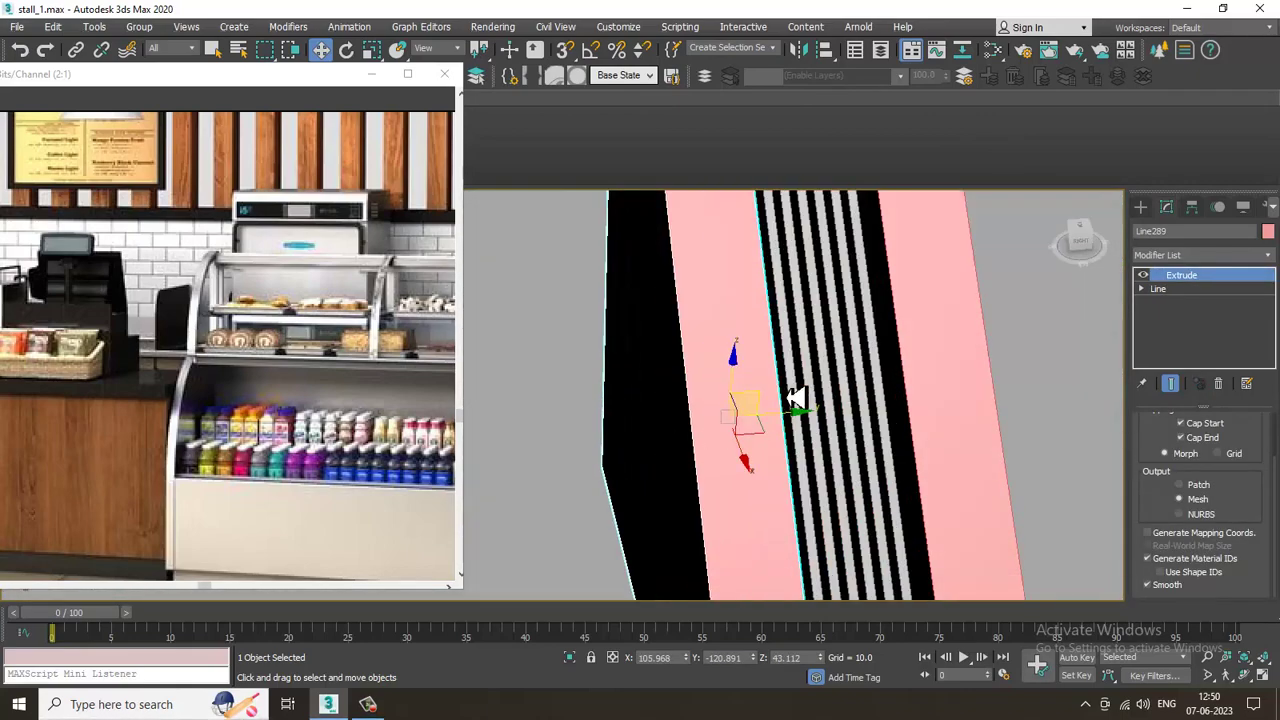
click(940, 363)
ctrl+click(893, 395)
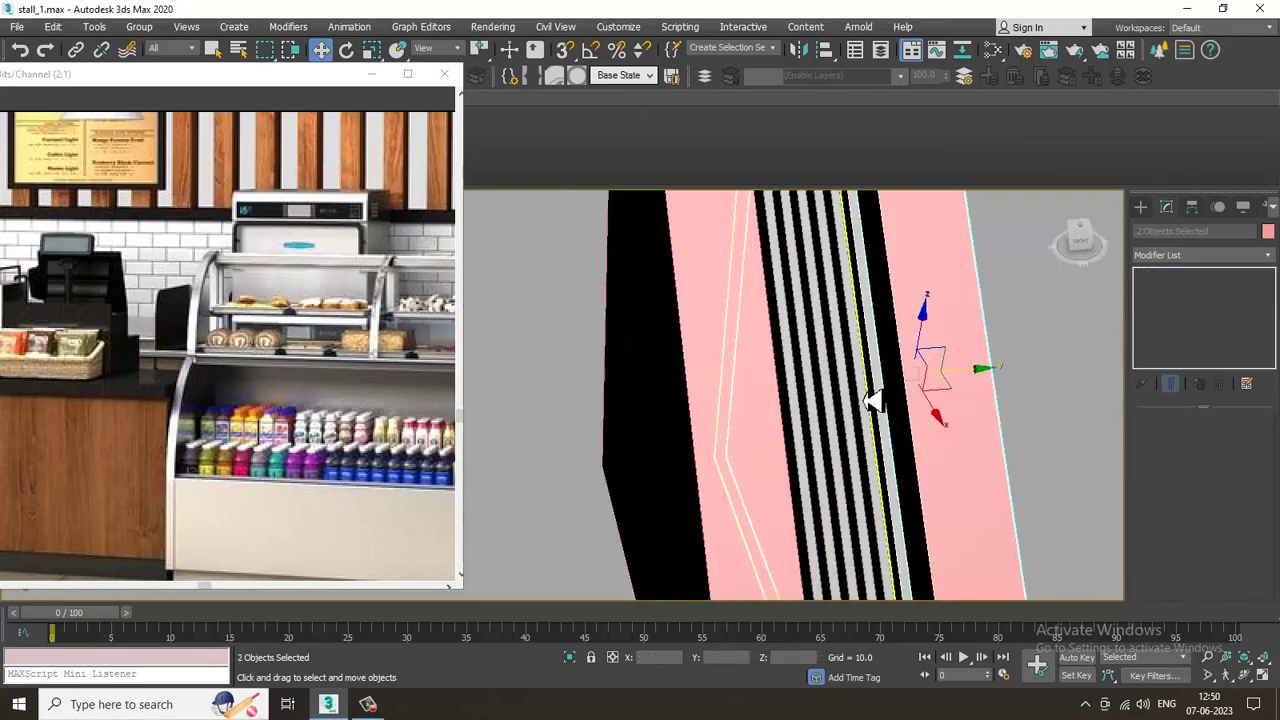
ctrl+click(852, 406)
ctrl+click(837, 414)
ctrl+click(826, 423)
ctrl+click(800, 432)
ctrl+click(788, 433)
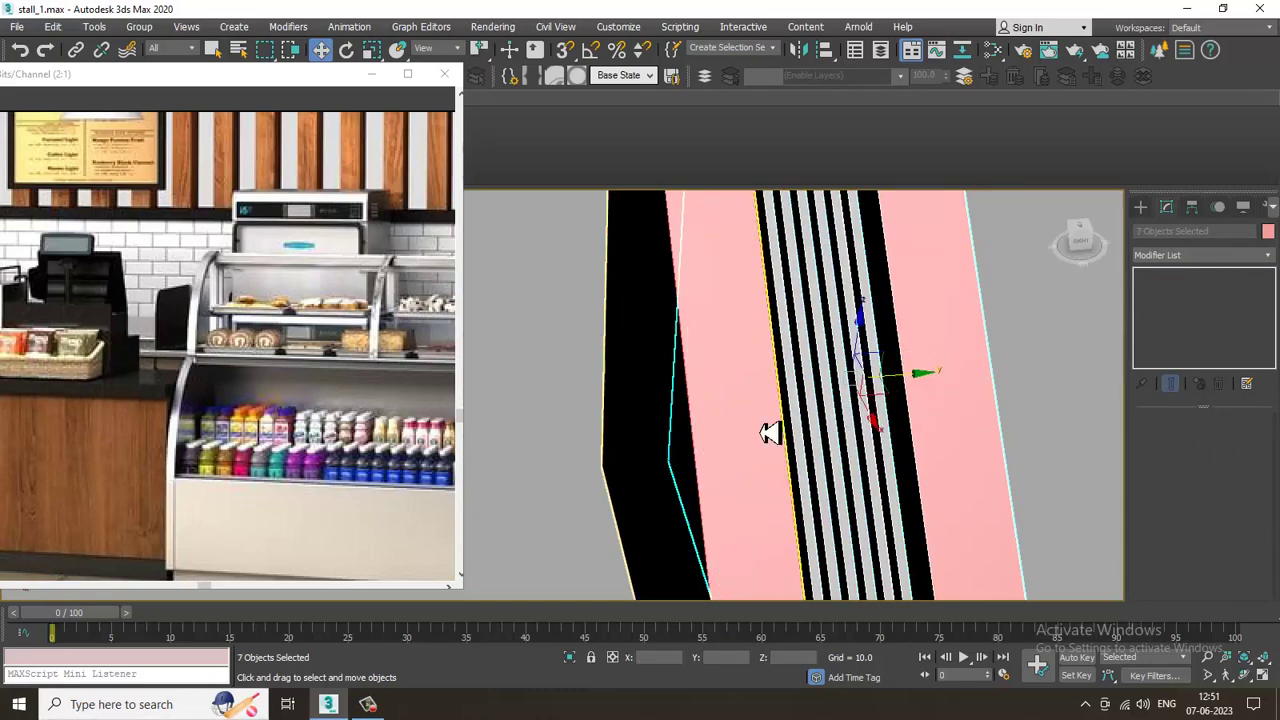
ctrl+click(768, 434)
scroll(674, 430, down, 5)
alt+middle_drag(674, 430, 693, 390)
scroll(693, 390, down, 5)
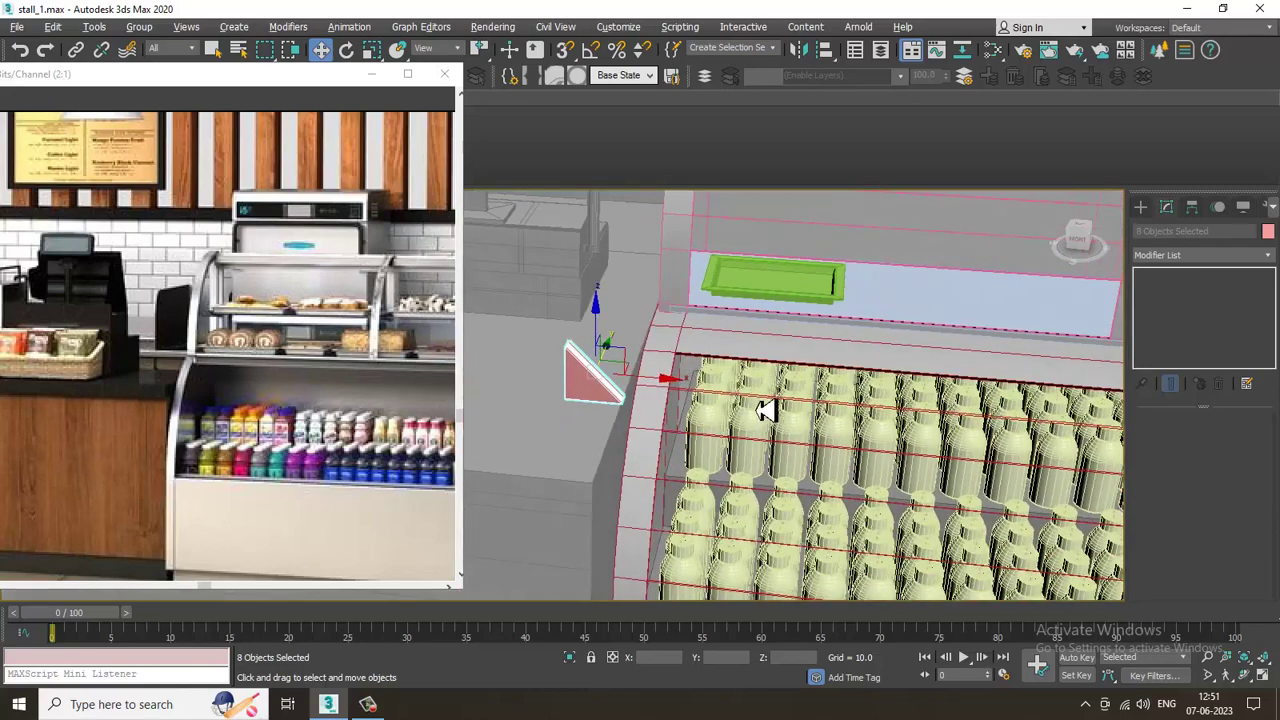
scroll(763, 409, up, 2)
click(139, 26)
click(165, 42)
click(653, 380)
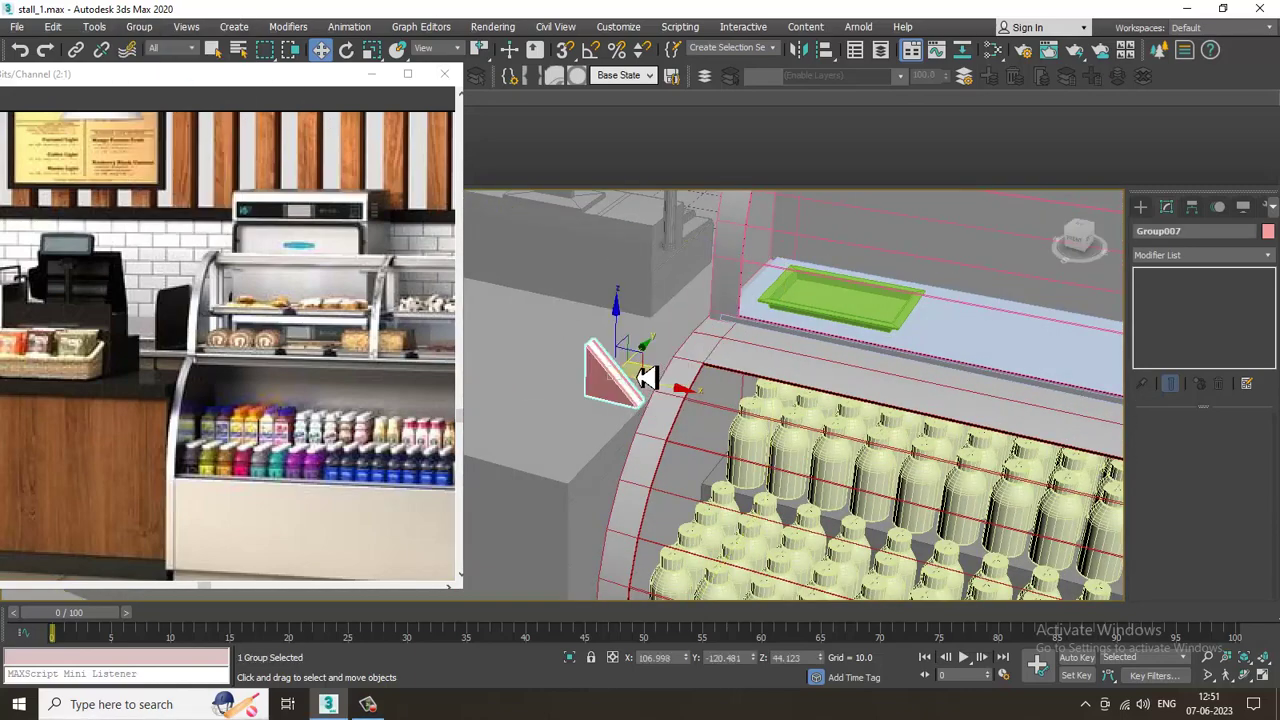
Move the layered triangle group over to the tray on the display shelf and raise it above the tray
drag(648, 360, 893, 316)
key(z)
alt+middle_drag(893, 316, 831, 328)
scroll(749, 323, down, 5)
scroll(849, 336, down, 4)
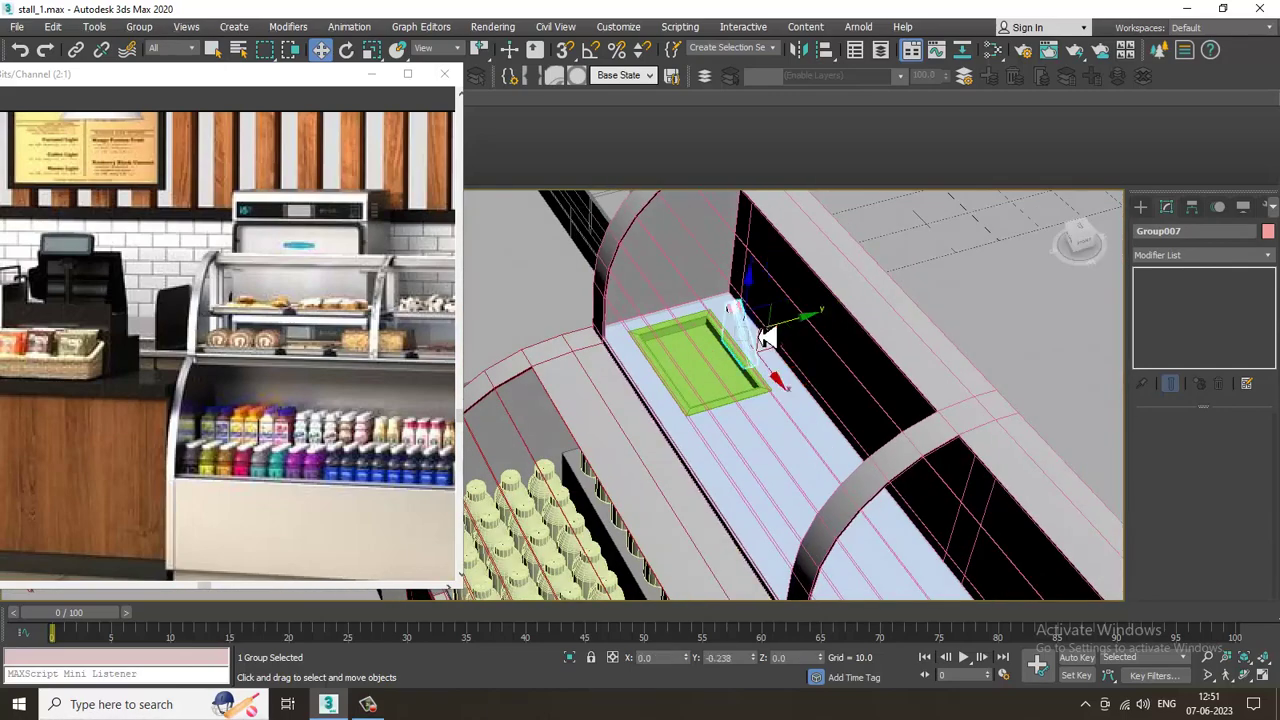
alt+middle_drag(734, 349, 830, 318)
drag(674, 315, 677, 273)
Scale the layered triangle group down uniformly and place it at the tray's left end, at about X 121.3, Y -97.5, Z 50.2
scroll(680, 308, up, 4)
alt+middle_drag(688, 350, 688, 330)
key(r)
drag(677, 323, 714, 366)
key(w)
scroll(700, 346, up, 5)
alt+middle_drag(698, 333, 755, 336)
drag(740, 320, 843, 340)
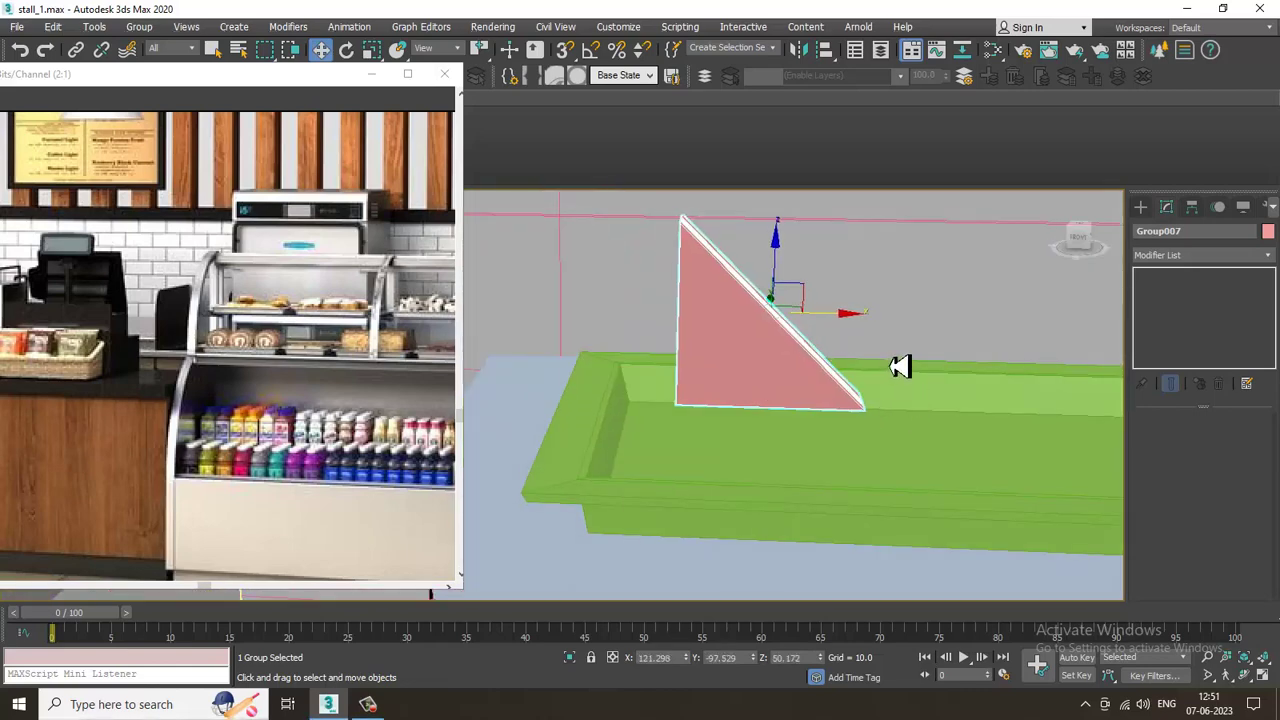
Create a mirrored copy of the layered triangle group about the ZX axes and set it beside the original
click(799, 51)
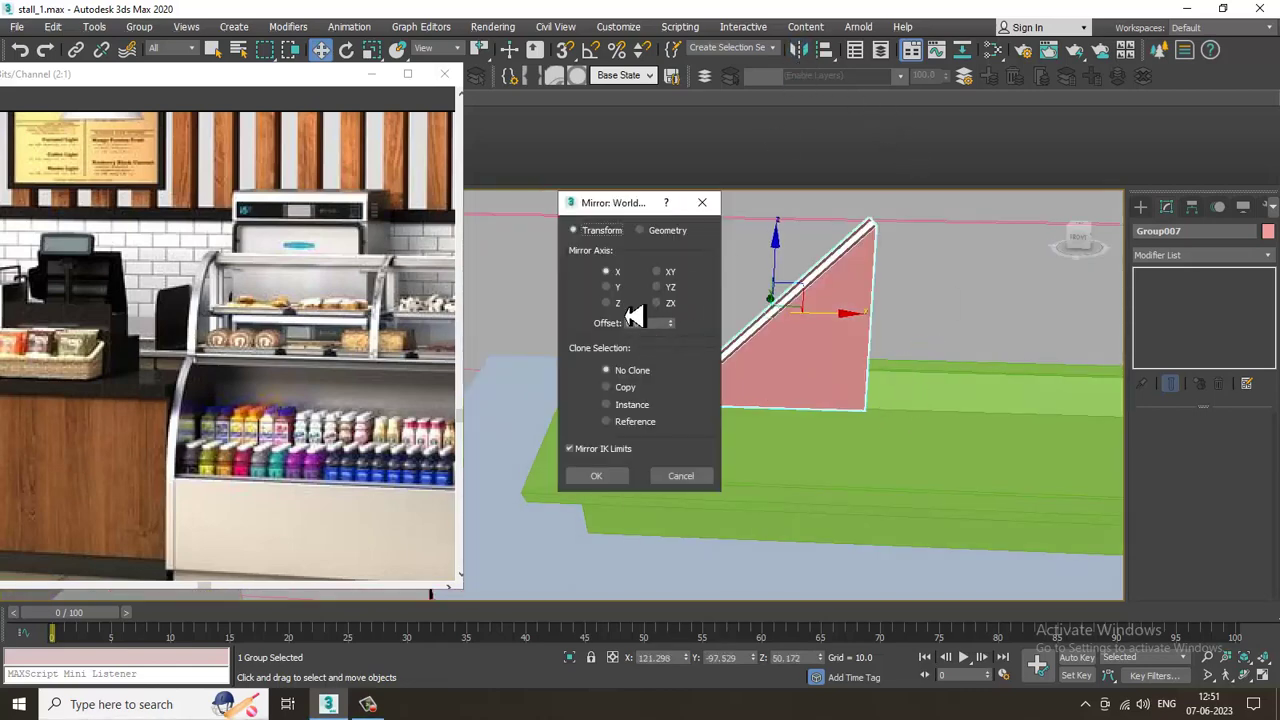
click(622, 388)
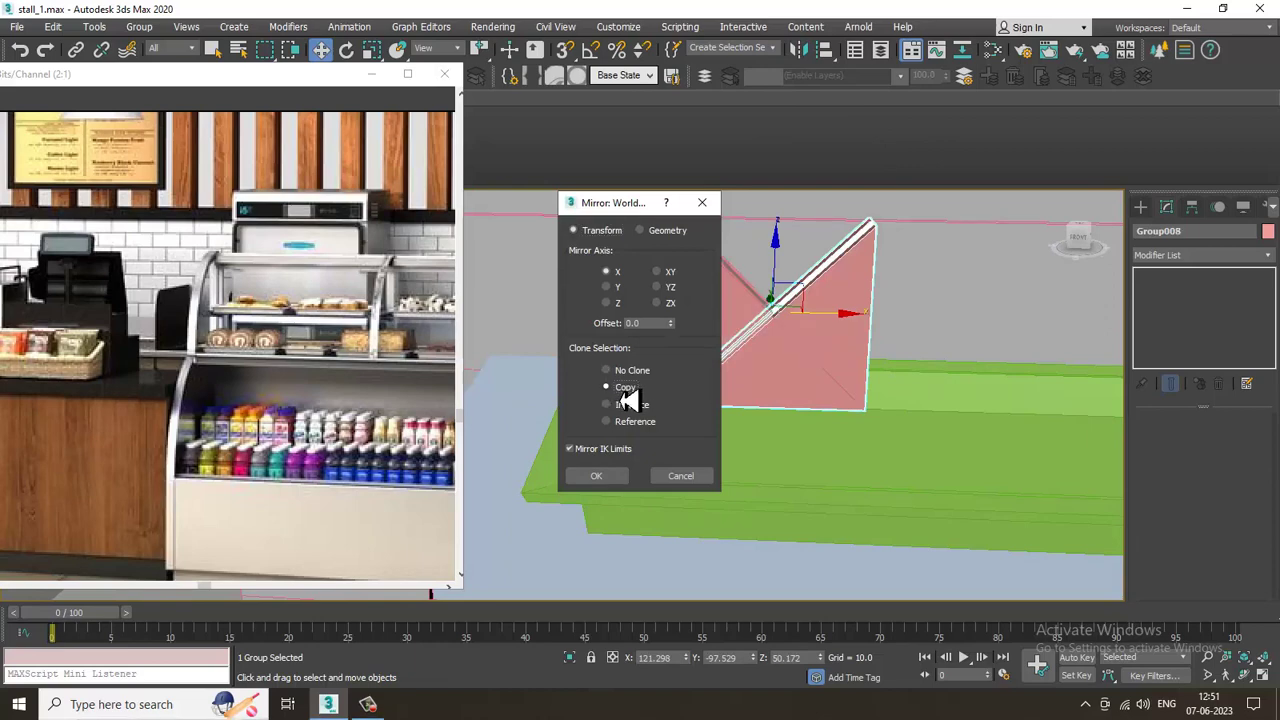
click(620, 303)
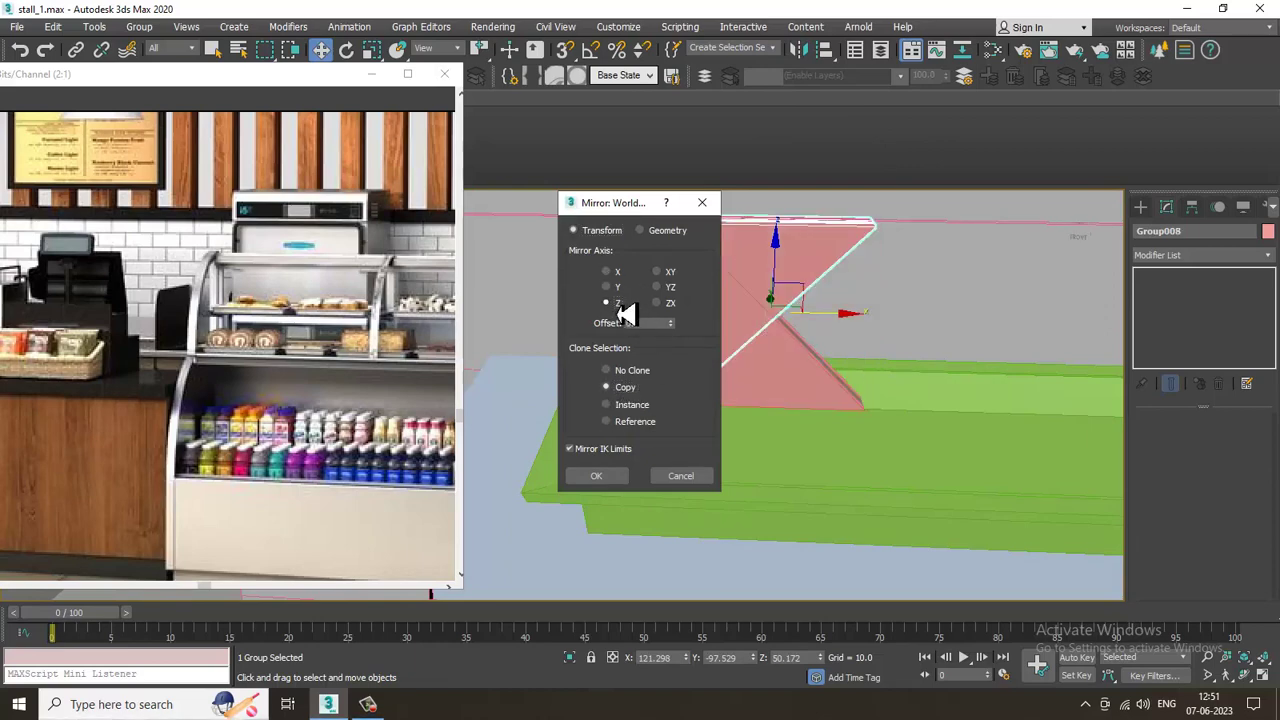
click(658, 303)
click(596, 476)
alt+middle_drag(720, 443, 943, 363)
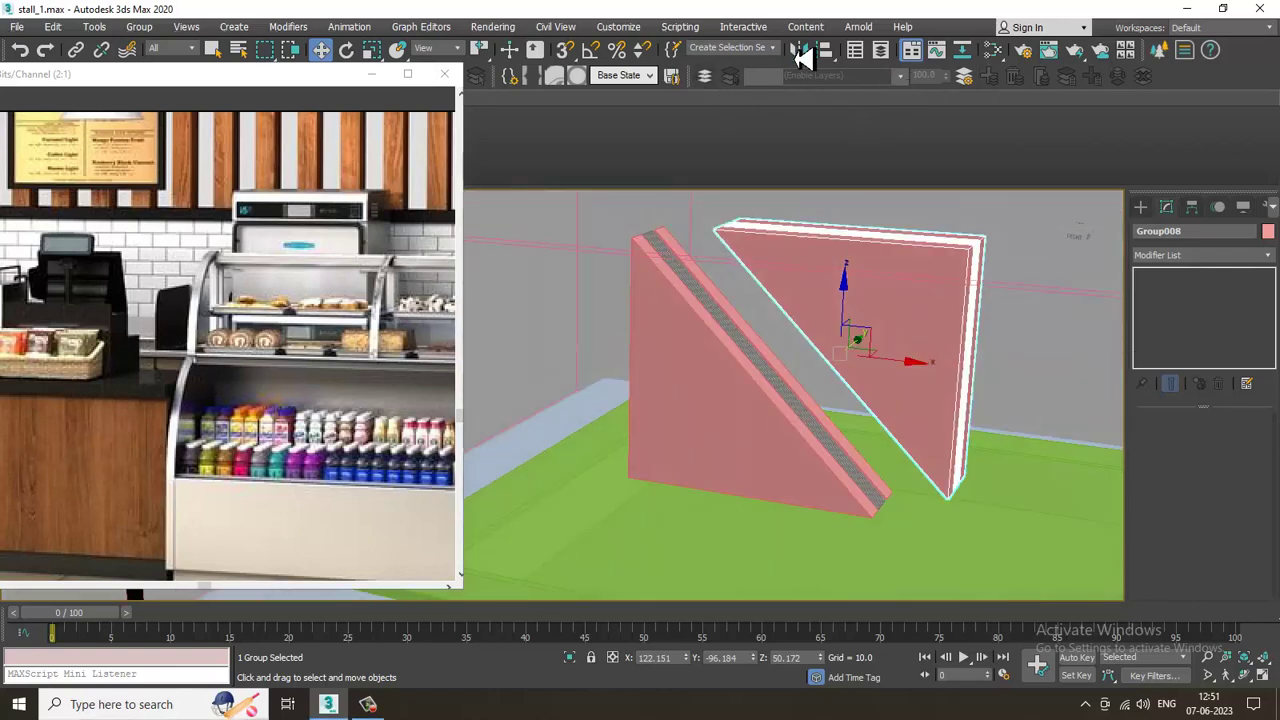
Flip the copied triangle group about the Z axis so it stands upright with its slope facing the opposite way
click(800, 55)
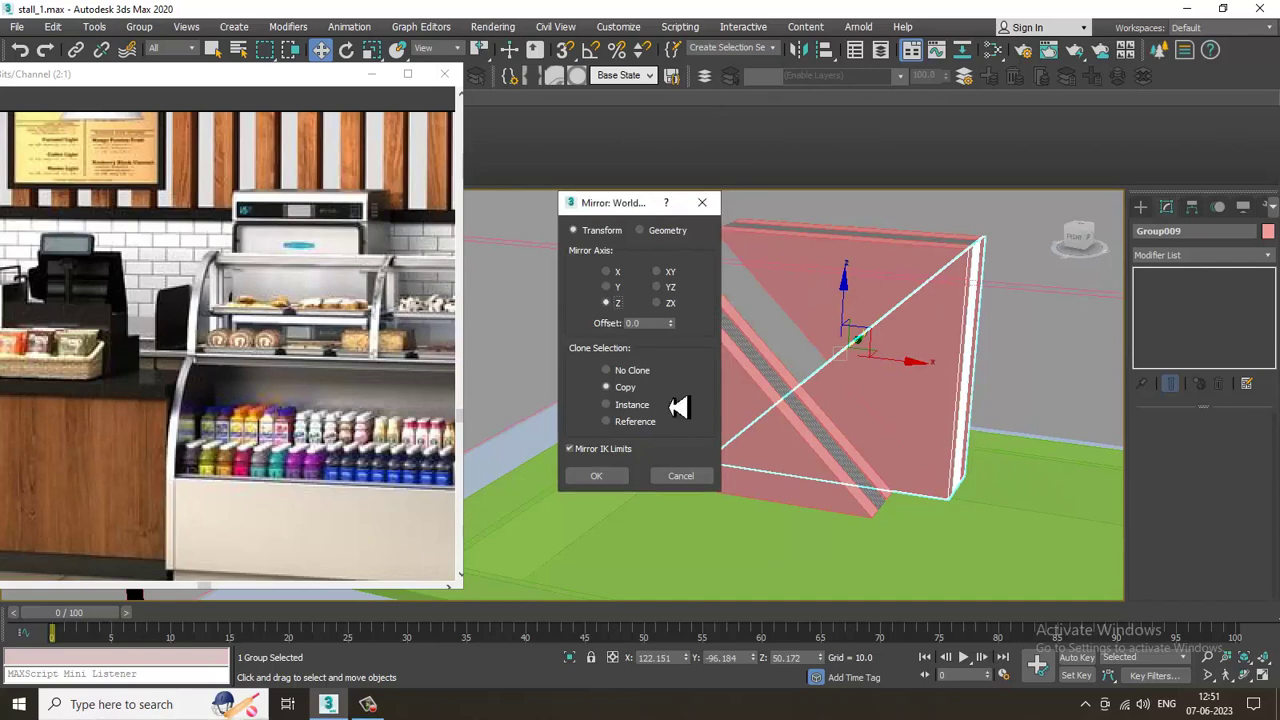
click(596, 476)
alt+middle_drag(624, 482, 860, 457)
Select both layered triangle groups, shift them along Y into the tray, and lower them about 0.32 toward its floor
ctrl+click(748, 412)
alt+middle_drag(762, 415, 985, 422)
middle_drag(985, 422, 553, 380)
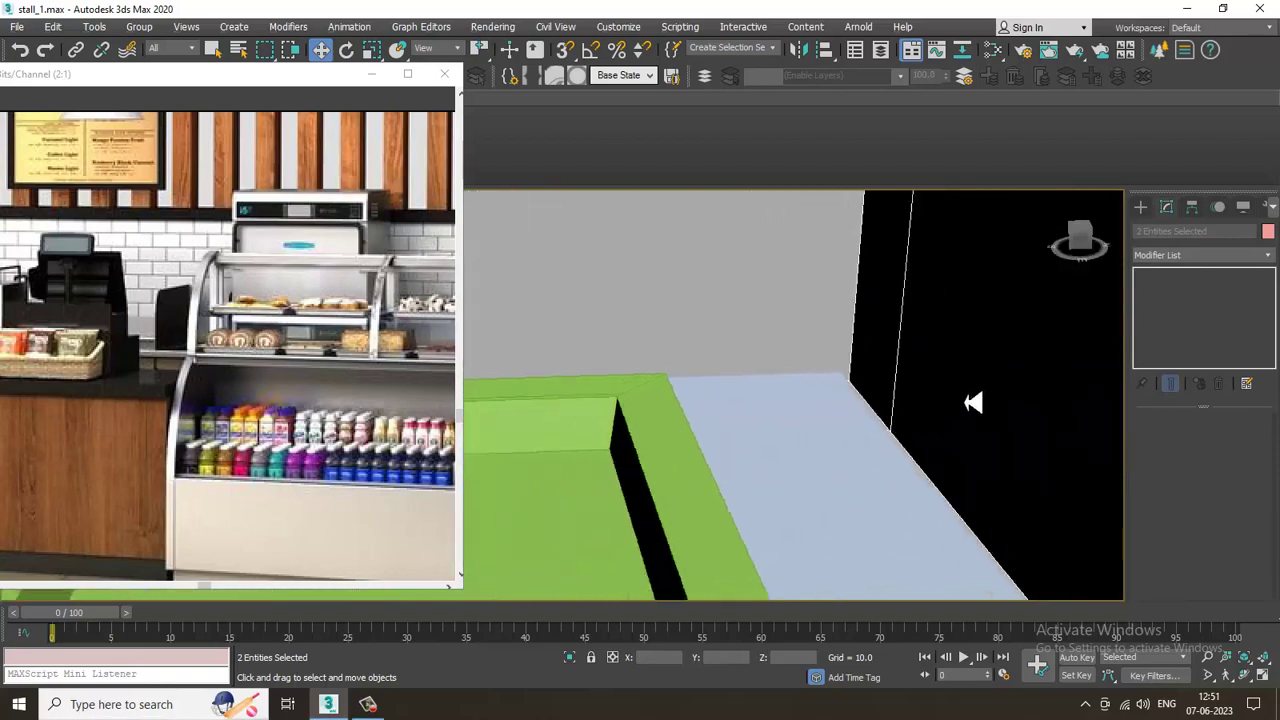
middle_drag(930, 401, 1029, 417)
scroll(1029, 417, up, 4)
ctrl+click(634, 371)
scroll(743, 425, down, 6)
alt+middle_drag(743, 425, 807, 425)
scroll(850, 435, down, 4)
alt+click(931, 323)
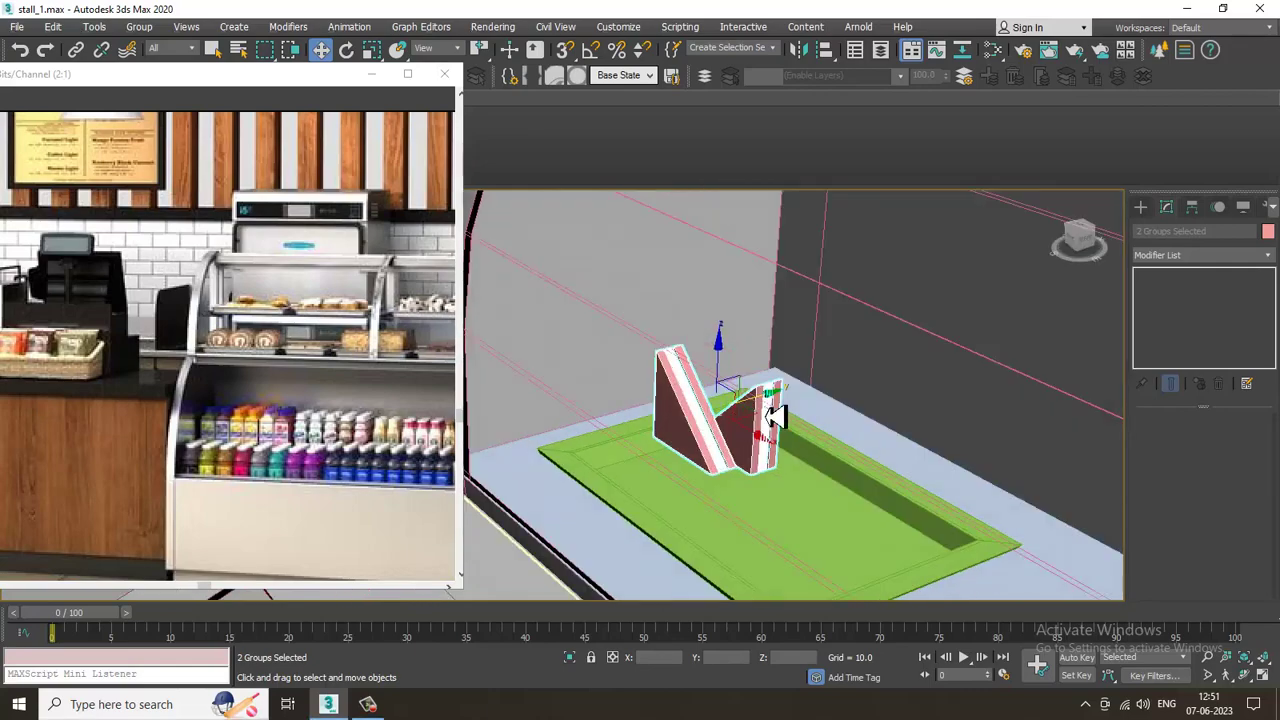
alt+middle_drag(693, 422, 715, 497)
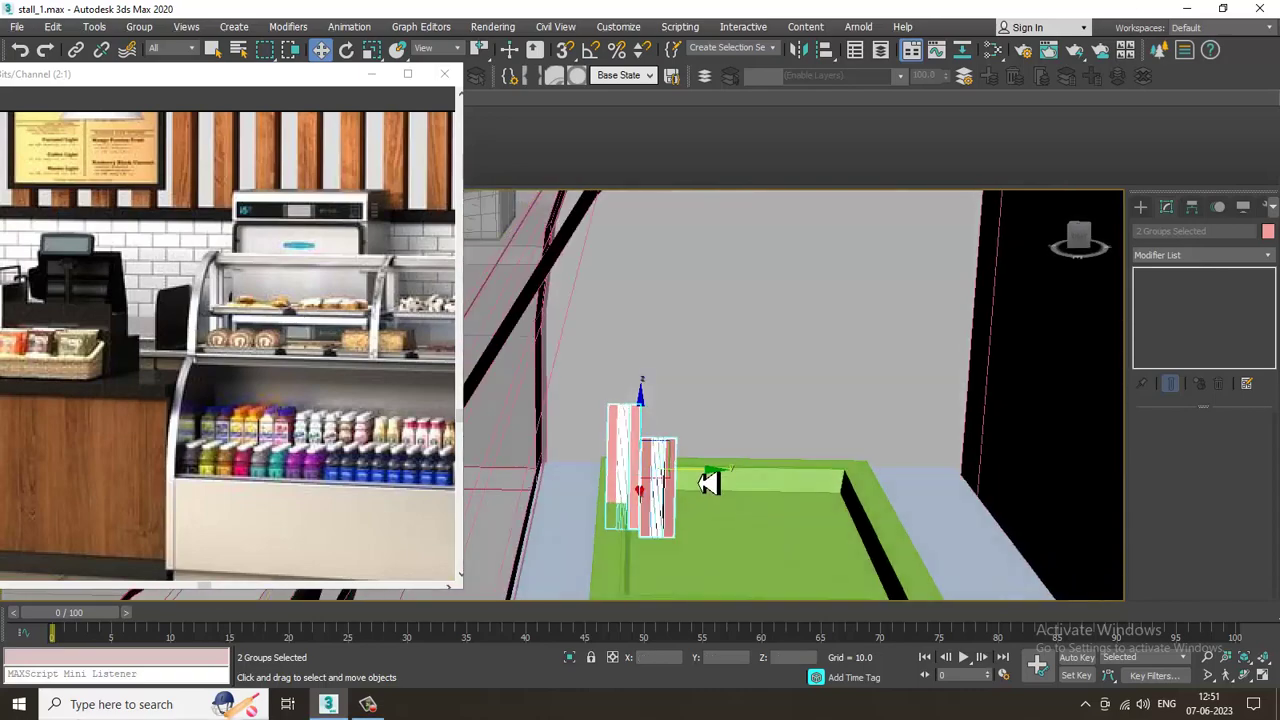
drag(708, 483, 745, 487)
key(z)
alt+middle_drag(722, 514, 741, 425)
scroll(740, 425, down, 8)
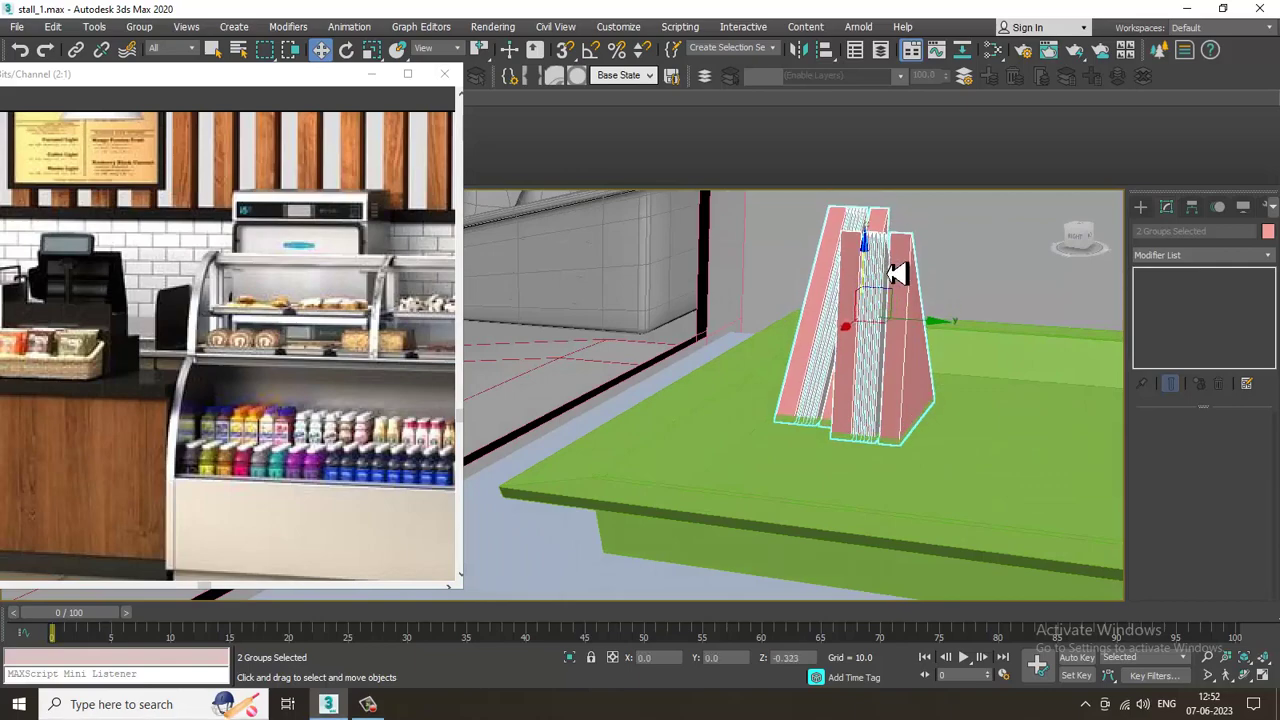
scroll(930, 290, down, 3)
Copy the crossed pair of sandwiches twice along Y, spacing three pairs across the tray's width
alt+middle_drag(960, 322, 847, 384)
mouse_move(851, 366)
shift+mouse_down()
mouse_move(950, 353)
mouse_move(935, 345)
shift+mouse_up()
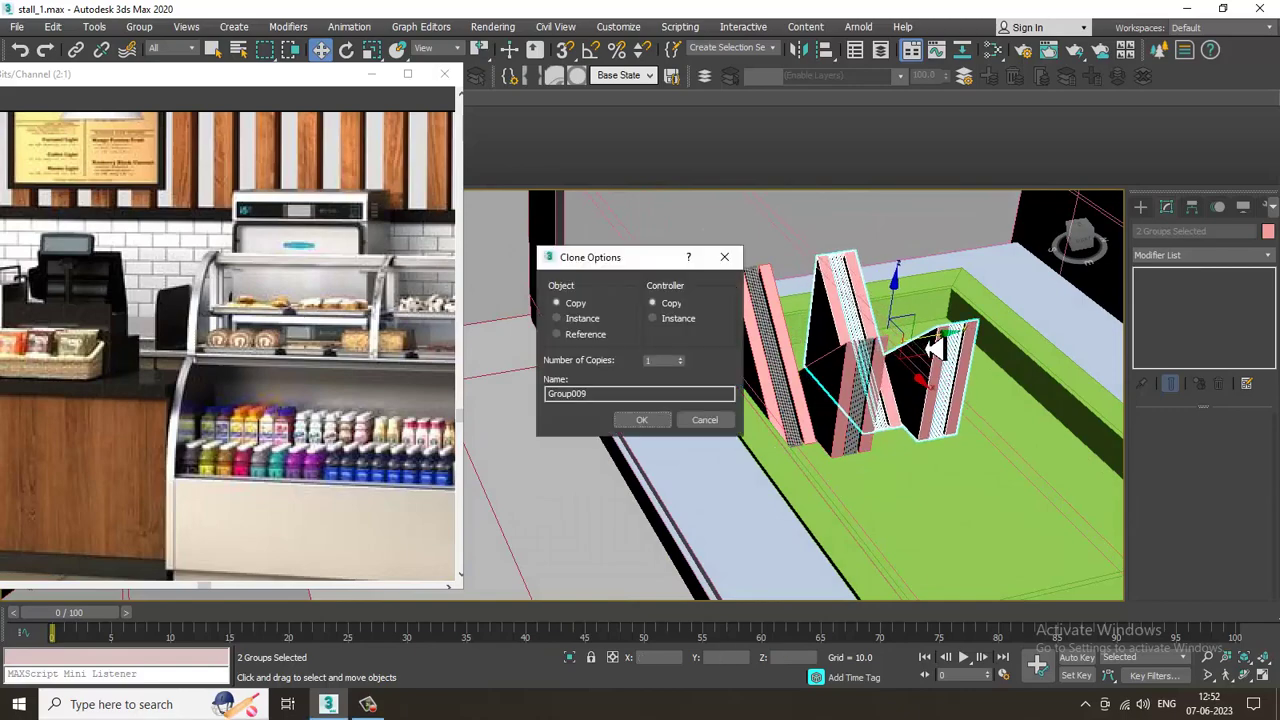
click(712, 420)
alt+middle_drag(663, 434, 962, 398)
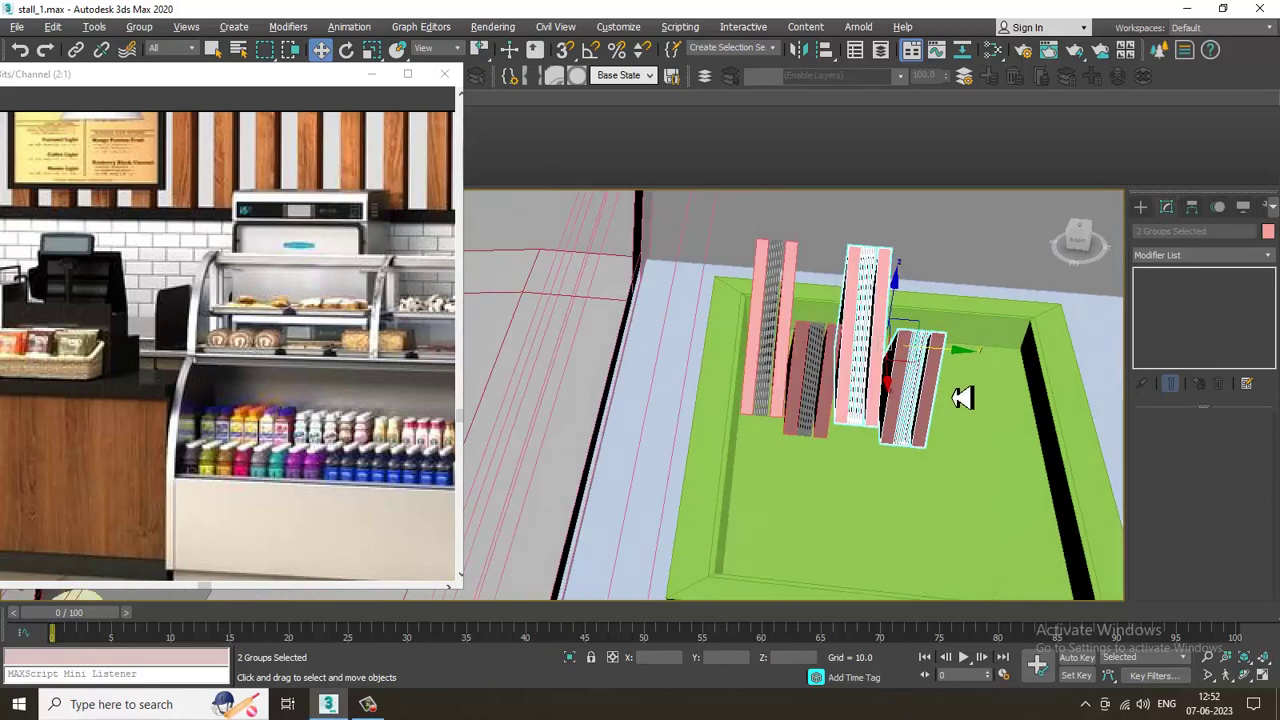
shift+drag(958, 355, 1055, 358)
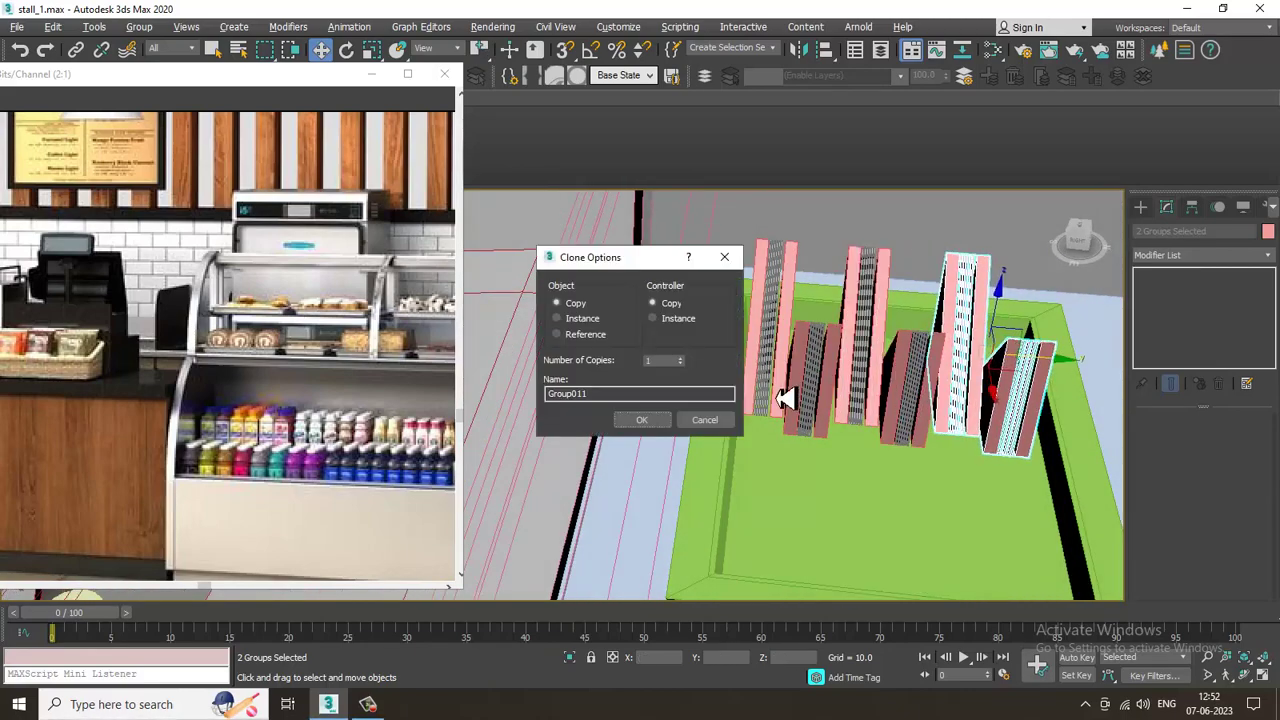
click(648, 423)
Copy one sandwich pair along X to the tray's free end, and copy that pair about -5.46 along Y
mouse_move(866, 366)
alt+middle_down()
mouse_move(1016, 335)
mouse_move(782, 364)
mouse_move(820, 418)
mouse_move(820, 388)
alt+middle_up()
shift+drag(820, 388, 1068, 452)
key(Return)
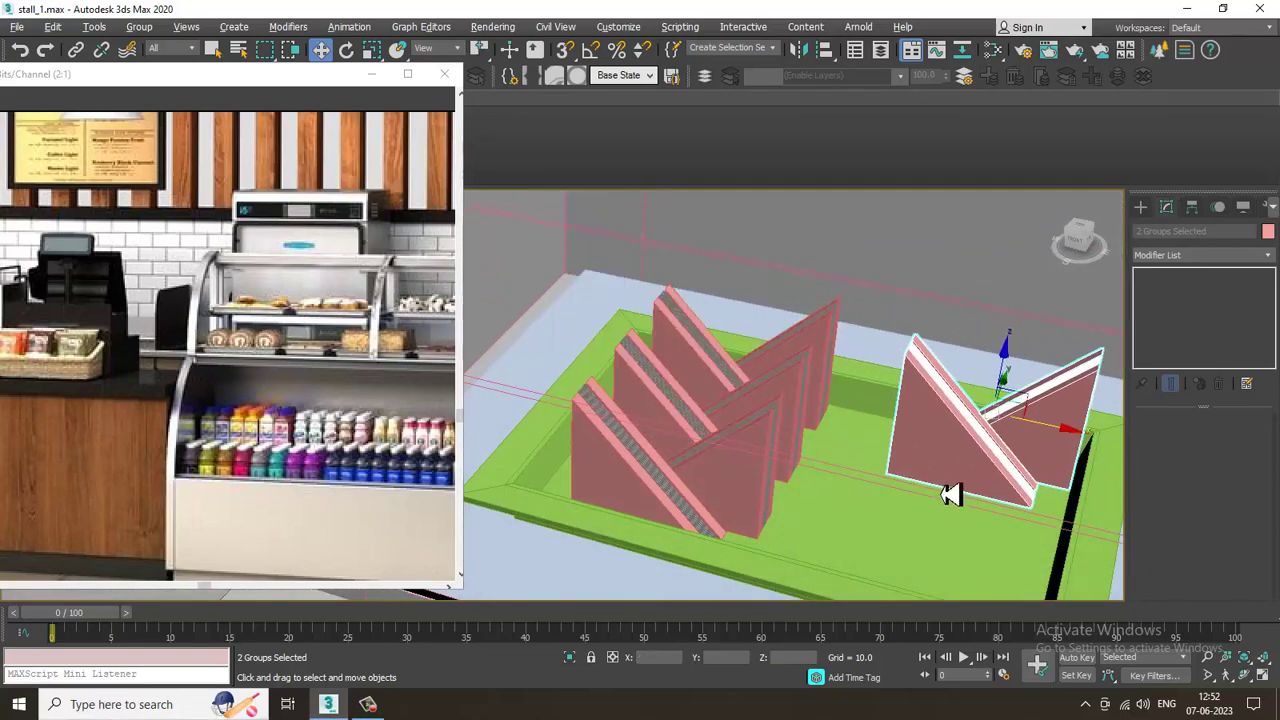
alt+middle_drag(951, 486, 1043, 475)
drag(1063, 430, 890, 413)
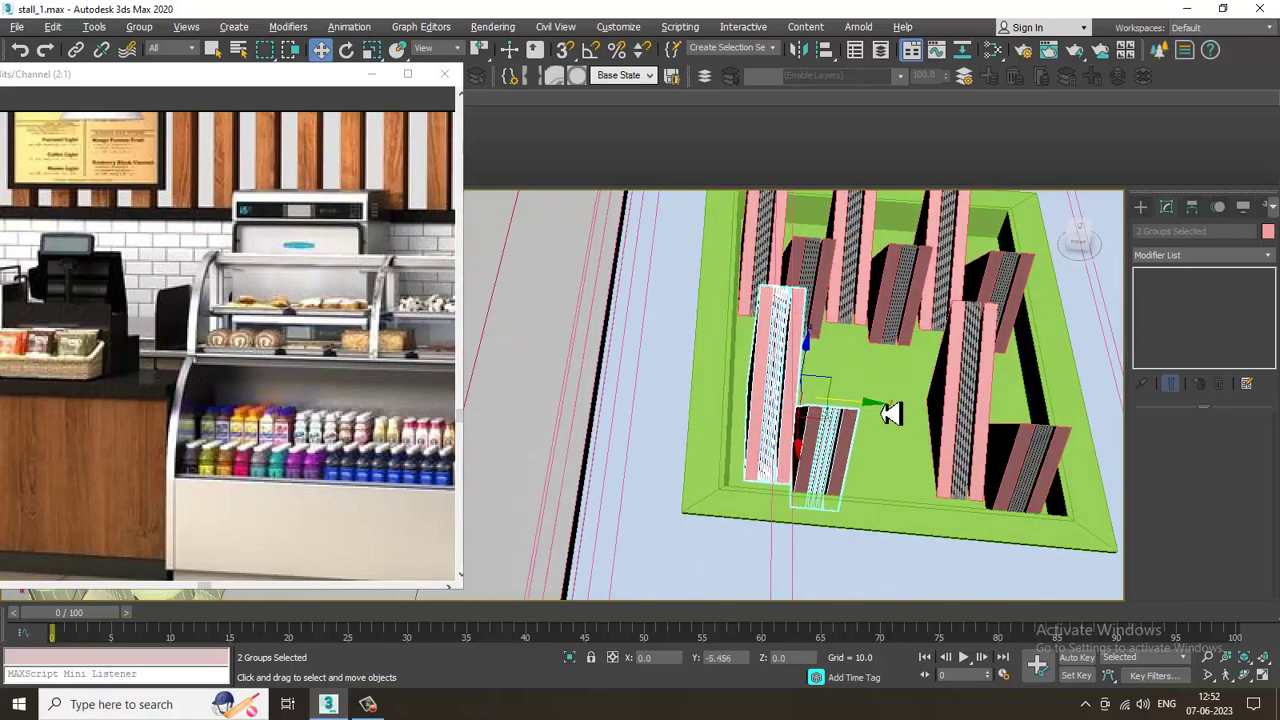
click(642, 420)
mouse_move(650, 425)
alt+middle_down()
mouse_move(700, 410)
mouse_move(748, 432)
mouse_move(717, 434)
alt+middle_up()
scroll(706, 451, up, 5)
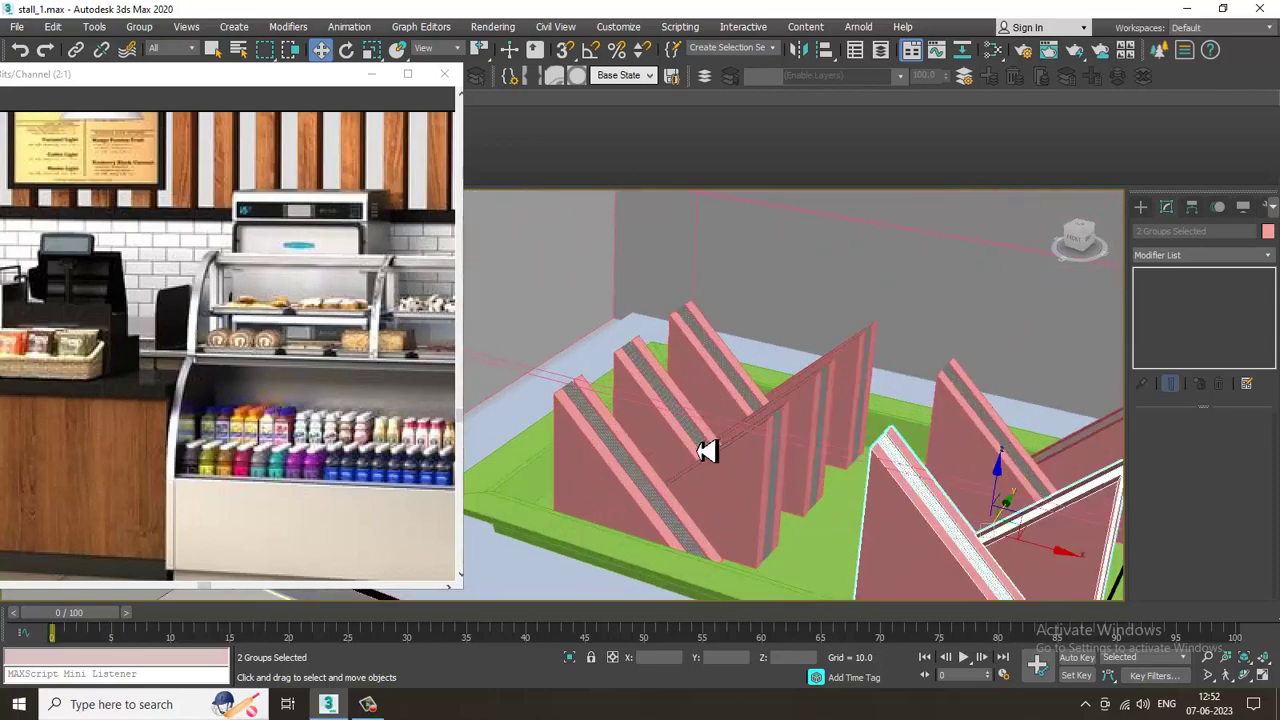
scroll(869, 463, down, 1)
alt+middle_drag(869, 463, 798, 376)
alt+middle_drag(645, 450, 735, 440)
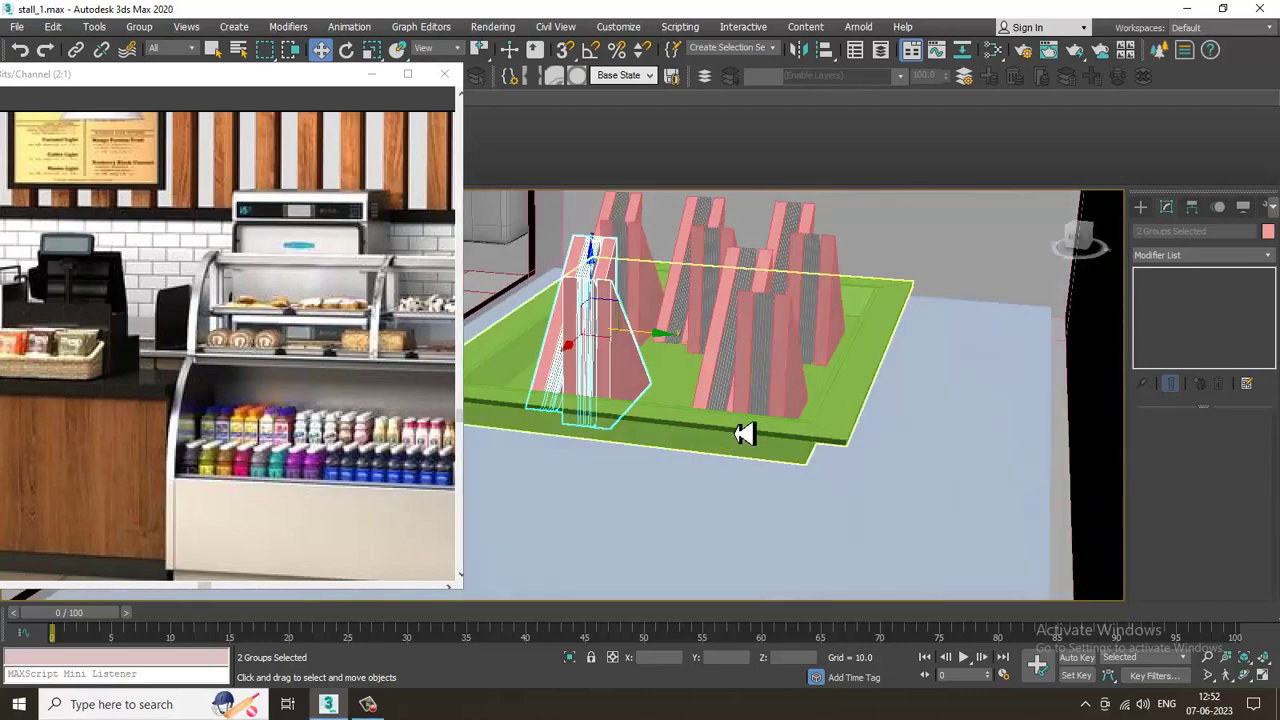
Select the green tray and copy it along X to about X 144.25, leaving a gap beside the sandwich tray
click(735, 440)
scroll(729, 437, down, 8)
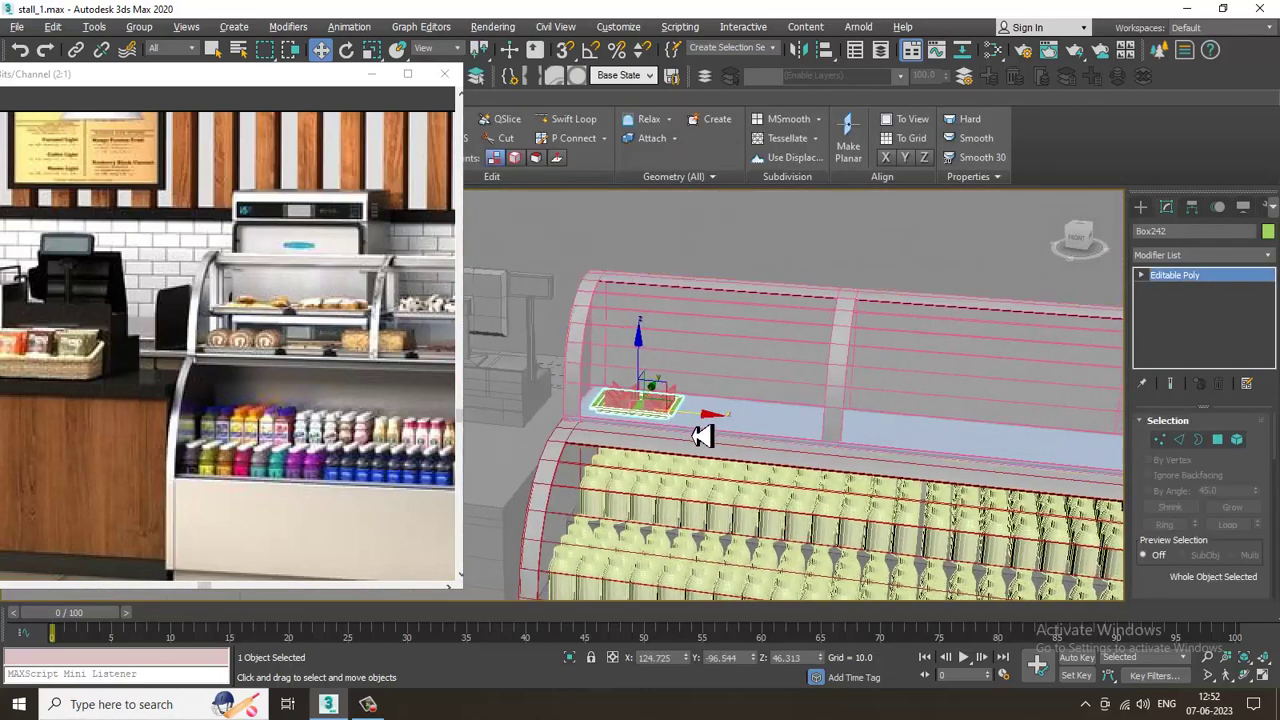
scroll(700, 433, up, 4)
scroll(795, 418, up, 3)
scroll(834, 411, down, 6)
scroll(814, 414, up, 4)
scroll(780, 415, up, 3)
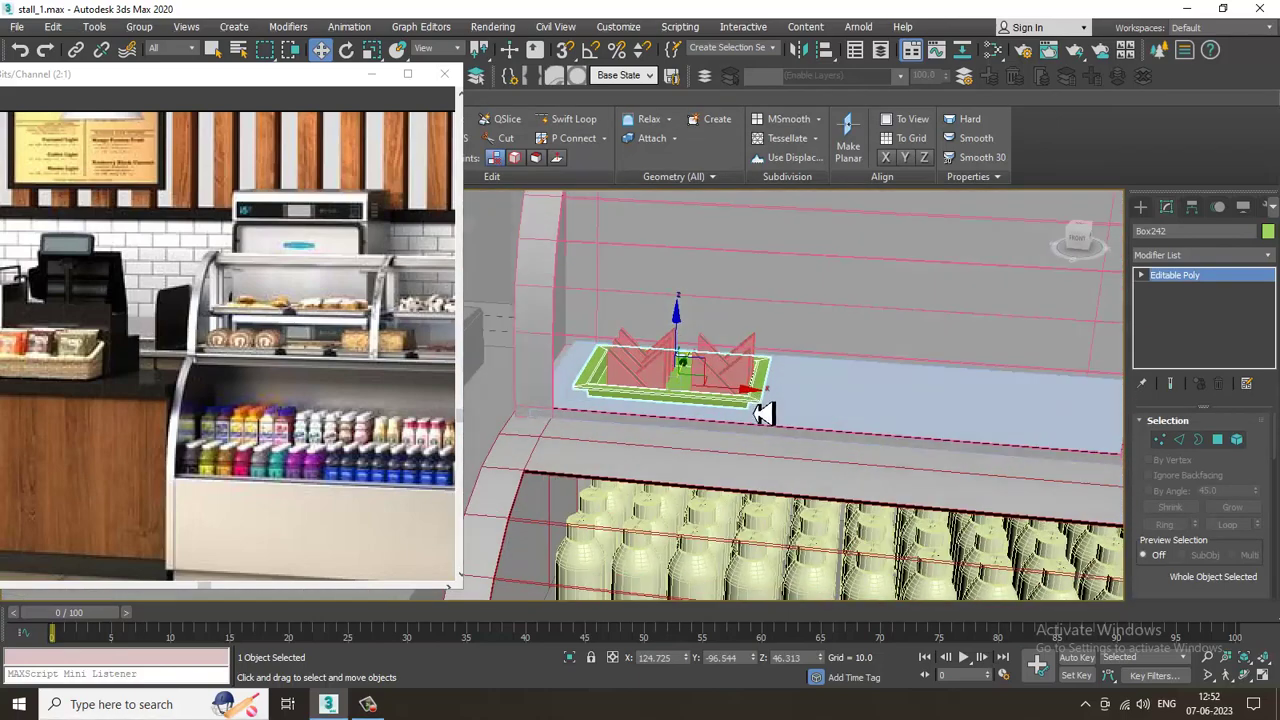
shift+drag(760, 393, 972, 399)
click(686, 414)
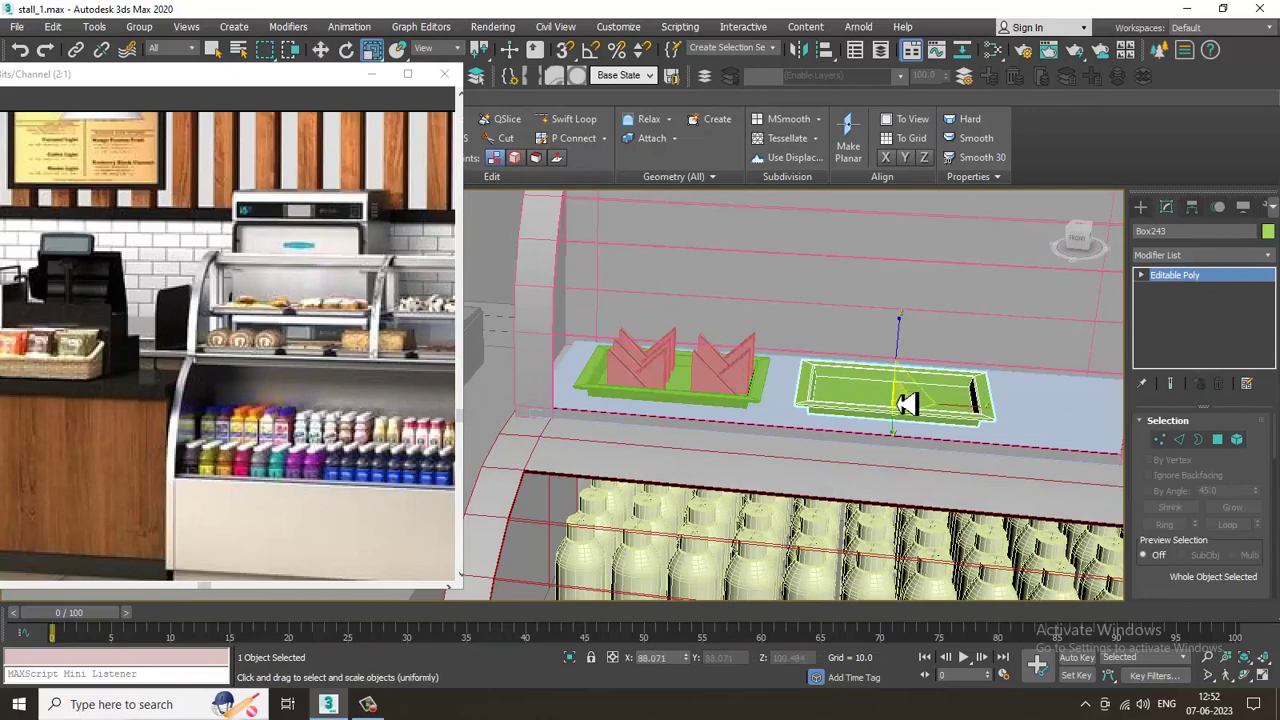
key(r)
alt+middle_drag(894, 390, 1045, 378)
key(w)
Create a cylinder with a radius of about 1.37 and a height of about 1.88 on the empty tray's floor
click(1142, 208)
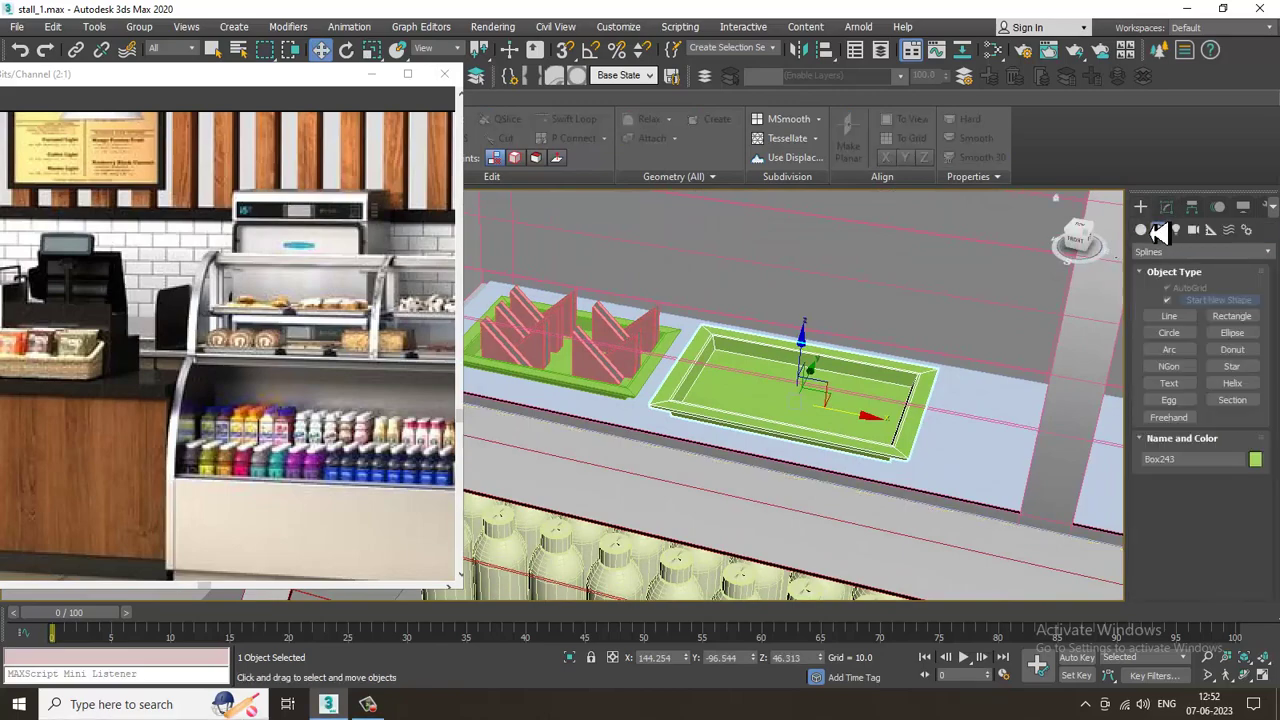
click(1141, 229)
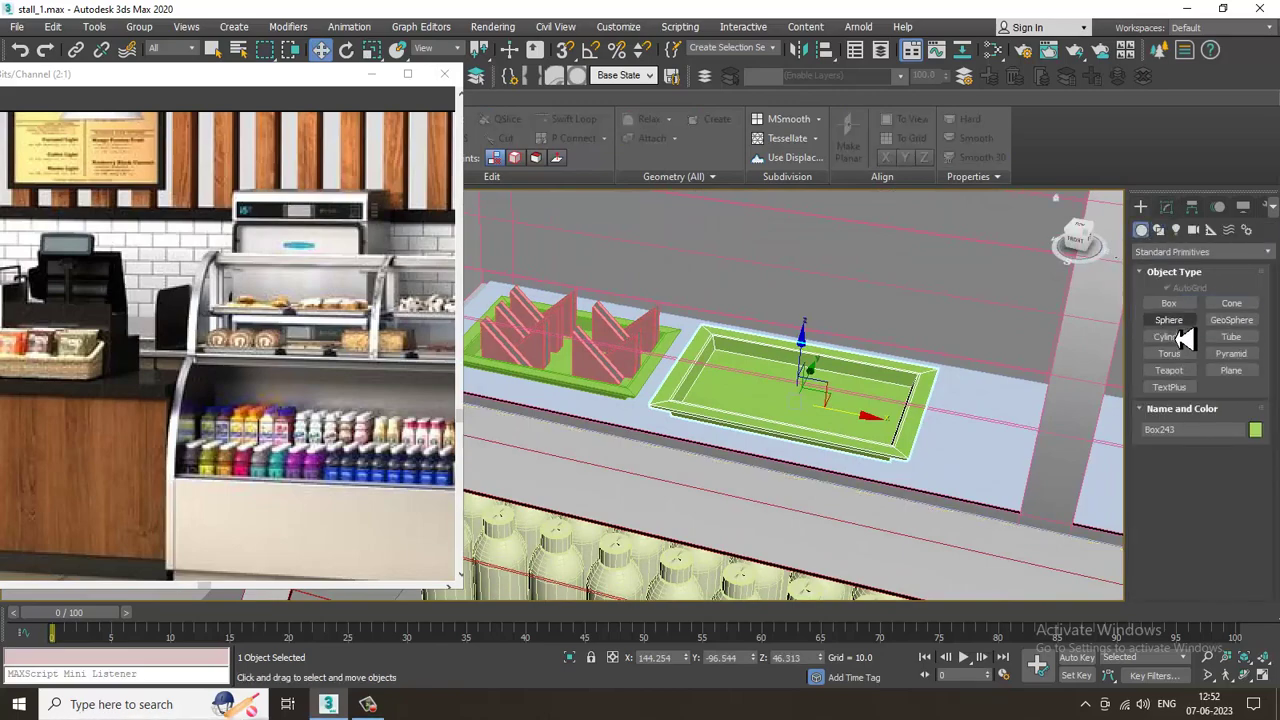
click(1170, 337)
scroll(843, 380, up, 8)
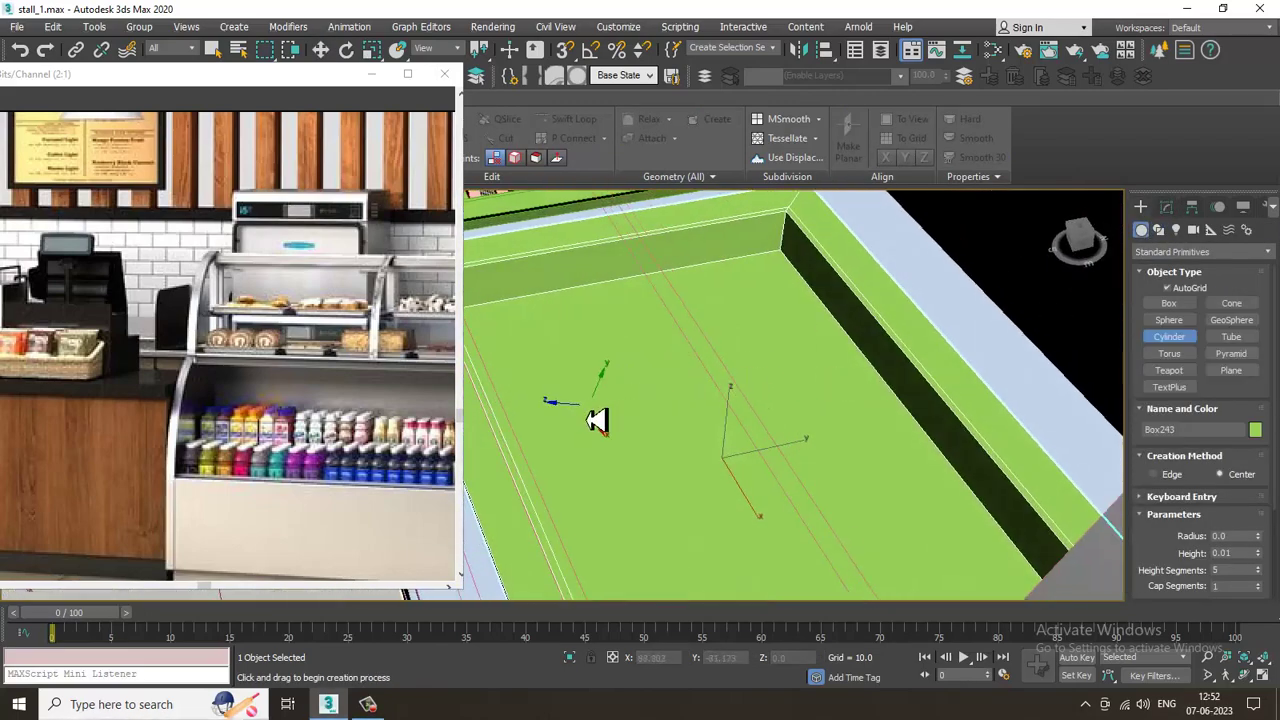
drag(597, 418, 604, 433)
right_click(610, 434)
scroll(740, 425, down, 4)
alt+middle_drag(766, 423, 657, 443)
scroll(657, 443, up, 4)
drag(555, 416, 611, 456)
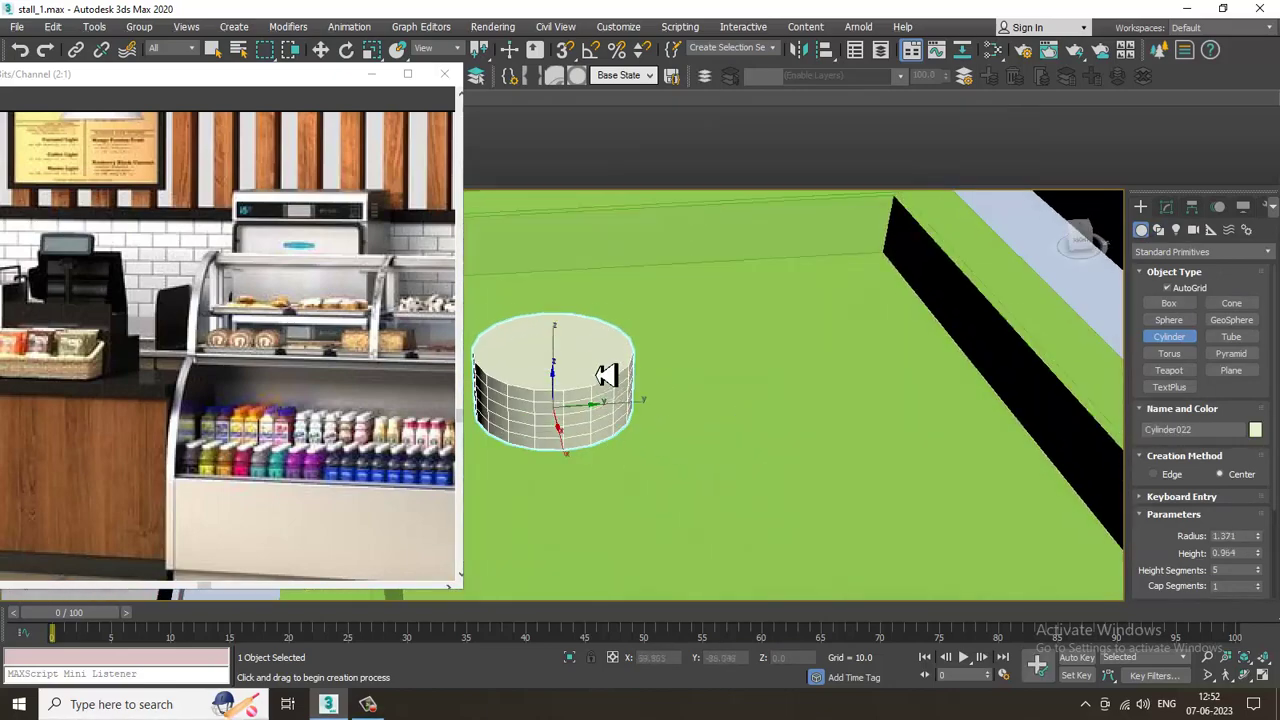
click(602, 343)
right_click(601, 343)
Isolate the new cylinder and convert it to an Editable Poly
key(alt+q)
scroll(686, 349, down, 3)
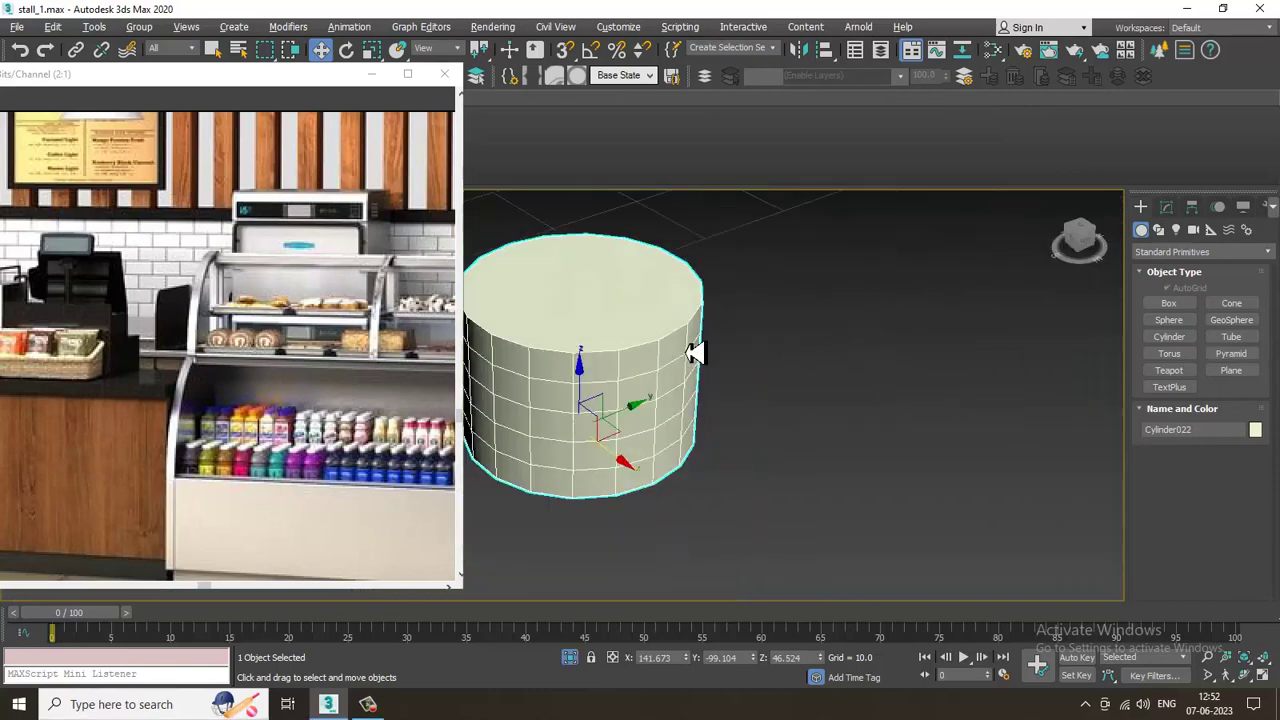
key(z)
click(1170, 209)
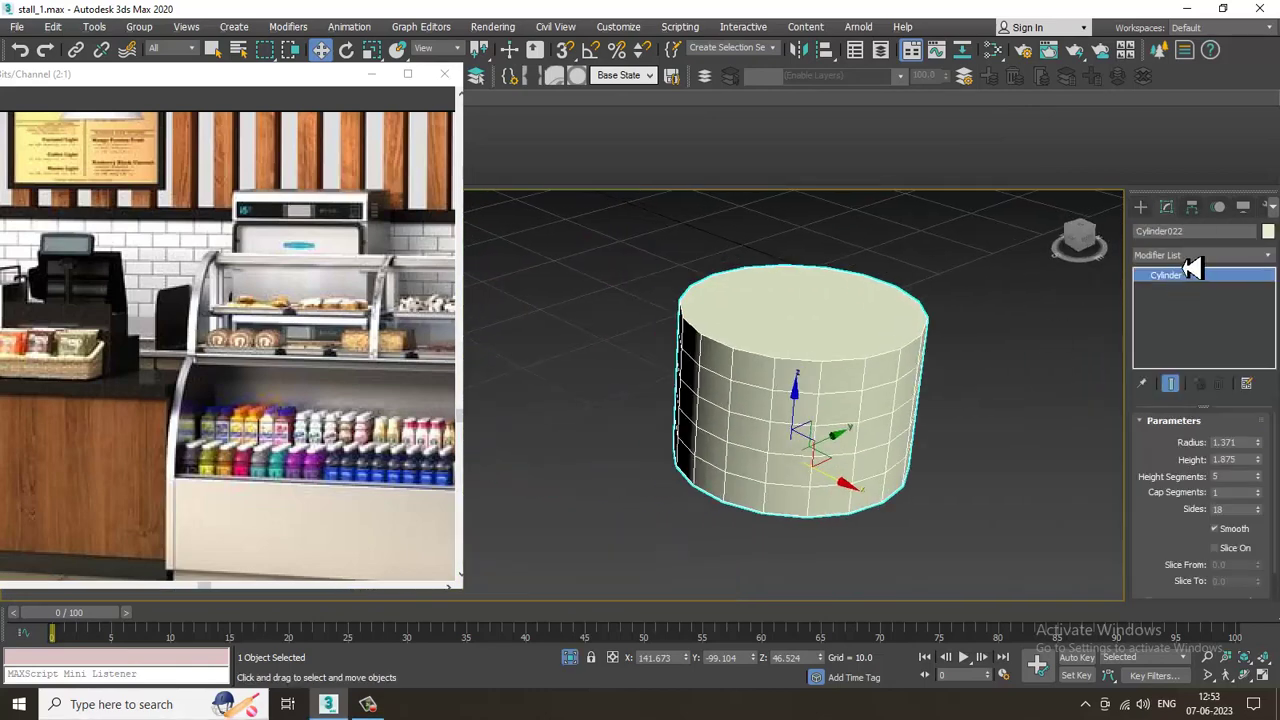
click(369, 707)
click(1238, 632)
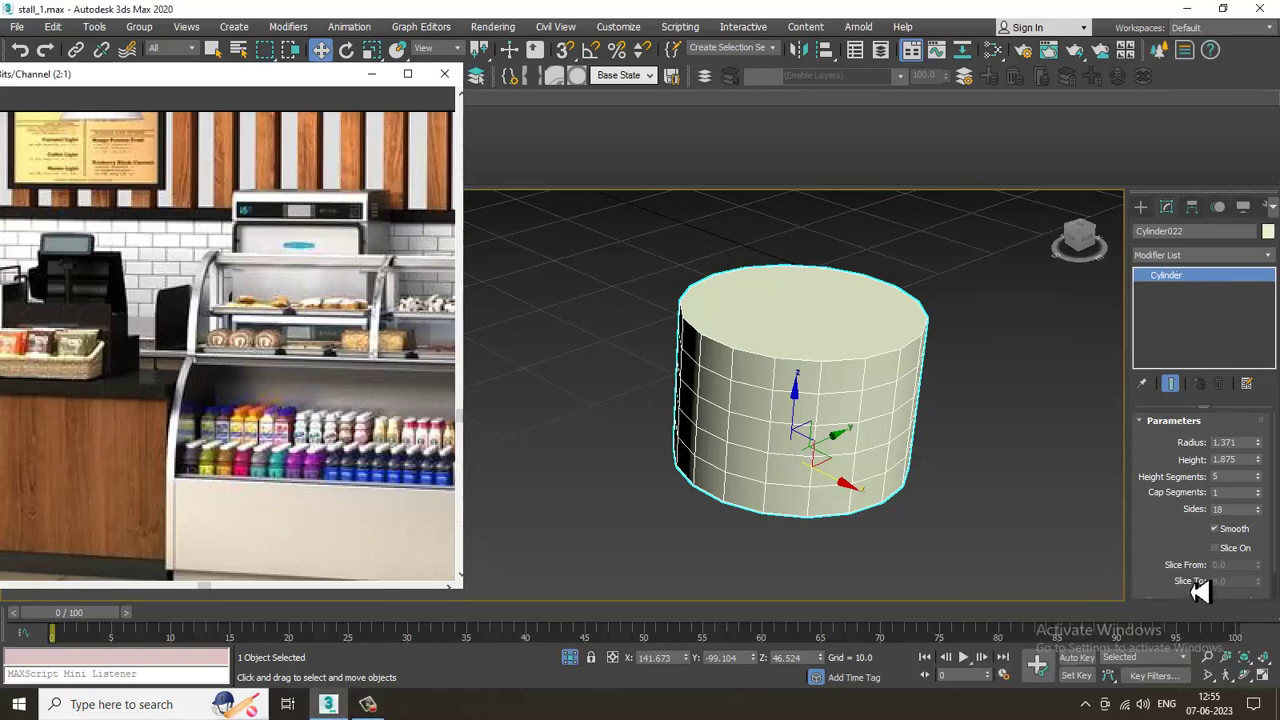
right_click(801, 340)
mouse_move(905, 505)
click(1003, 517)
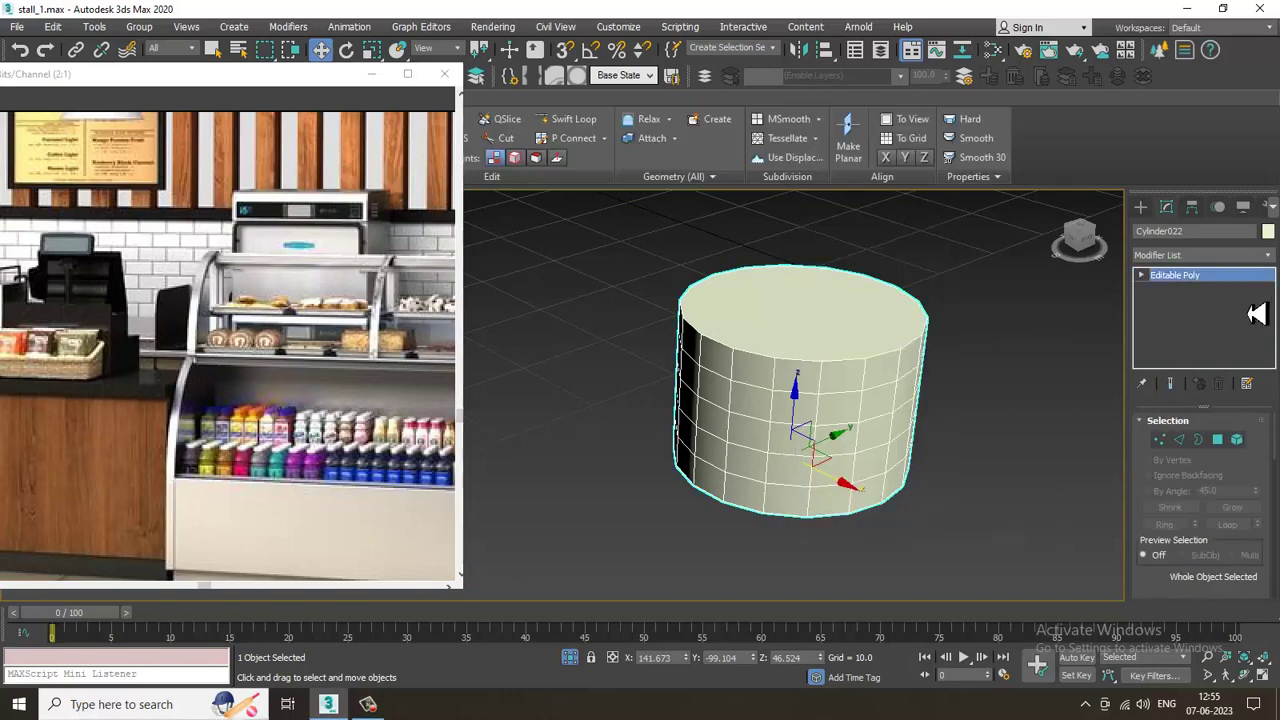
Add an FFD(cyl) modifier to the cylinder and show it in the front view
click(1200, 256)
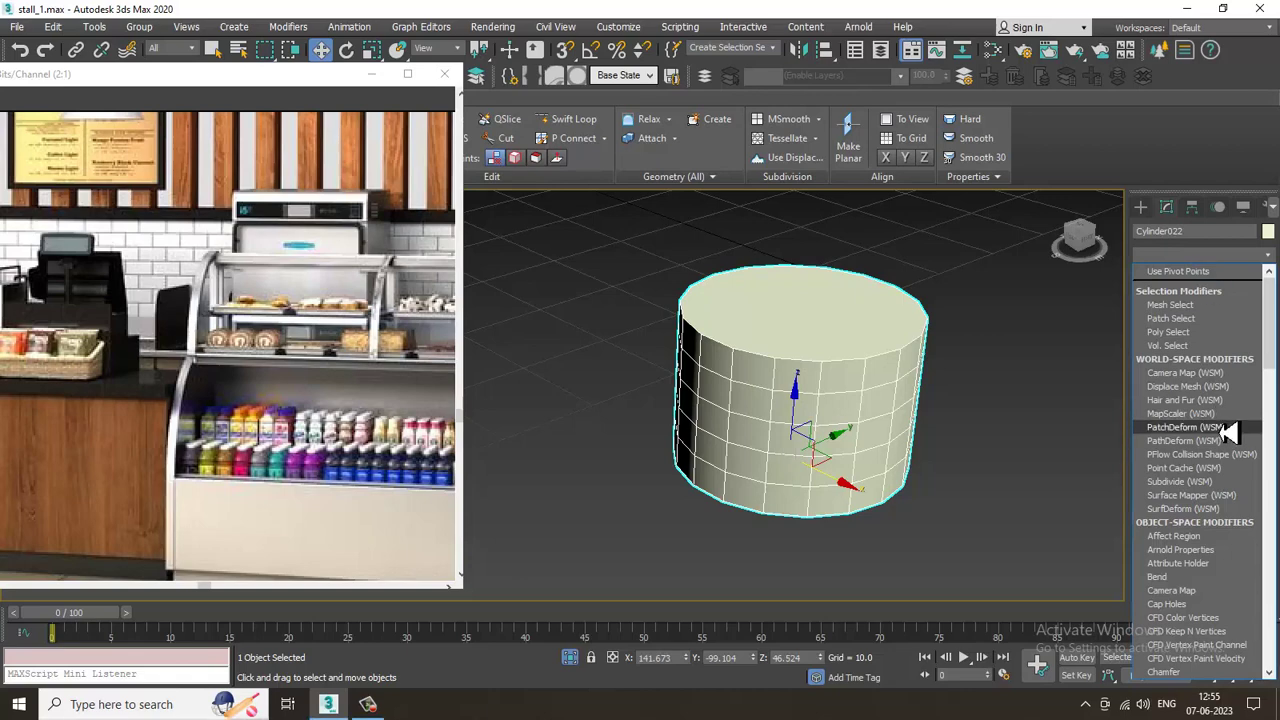
scroll(1228, 432, down, 1)
key(f)
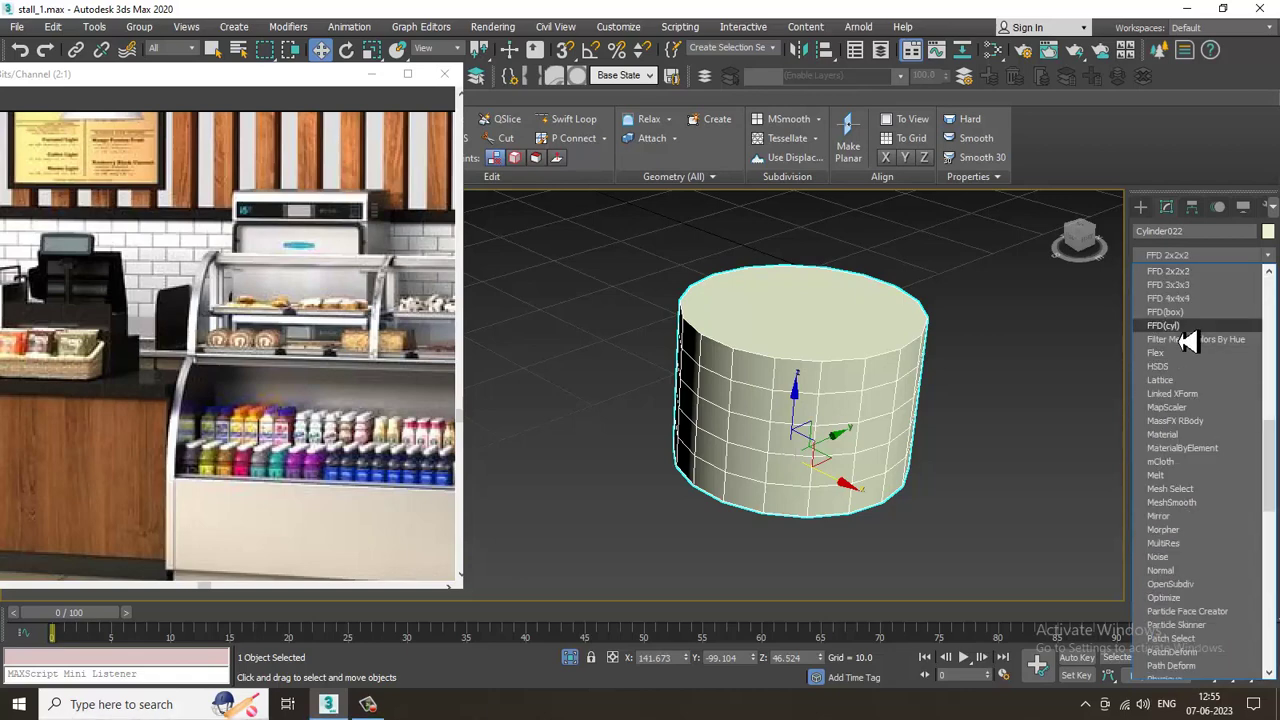
click(1168, 327)
key(alt+w)
right_click(906, 289)
key(alt+w)
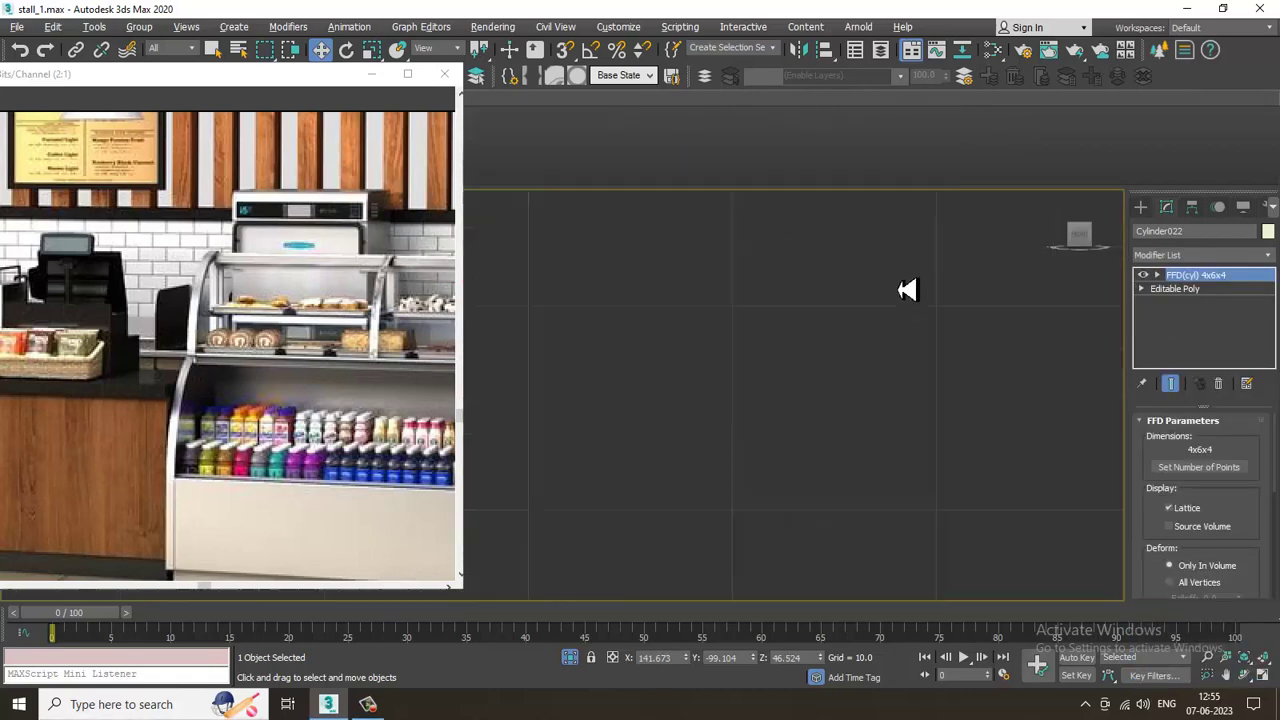
middle_drag(848, 376, 914, 379)
Scale the lattice's two middle rows of control points outward to bulge the cylinder's sides, and widen the bottom row slightly
key(1)
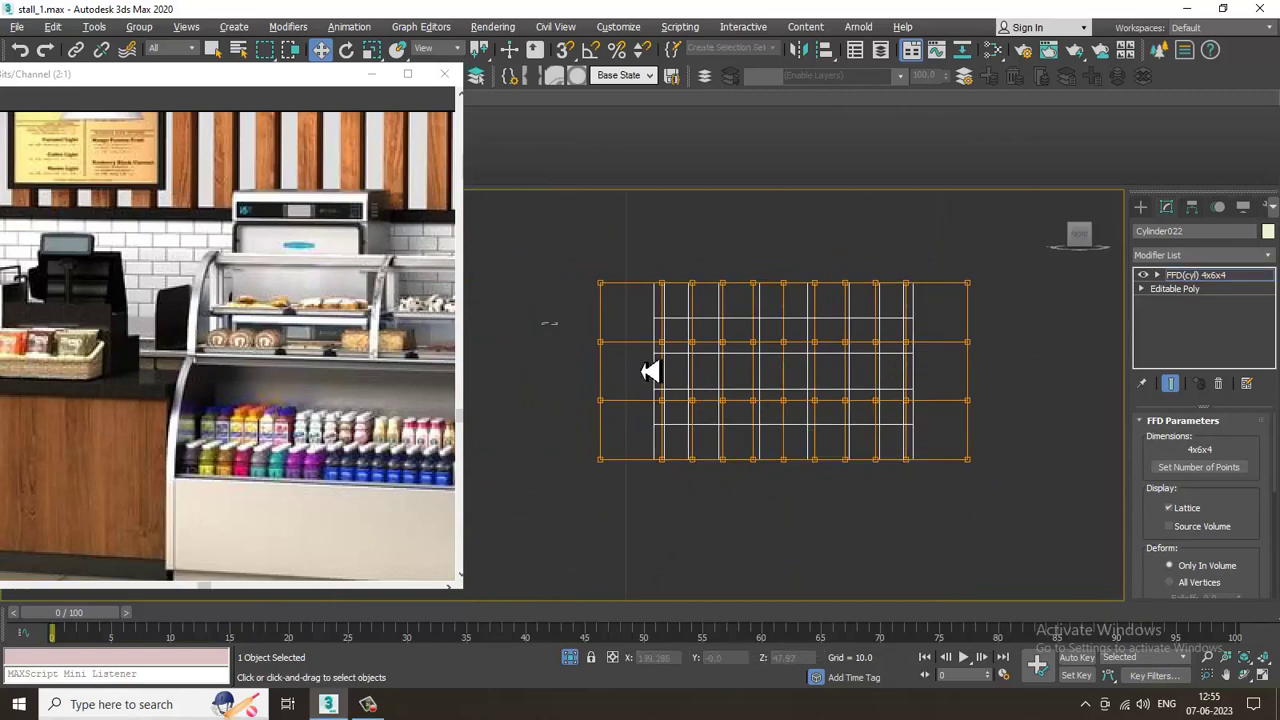
drag(1036, 440, 1031, 431)
key(r)
drag(793, 383, 666, 484)
drag(1160, 551, 1160, 551)
mouse_move(796, 461)
mouse_down()
mouse_move(800, 475)
mouse_move(793, 445)
mouse_move(808, 460)
mouse_up()
key(w)
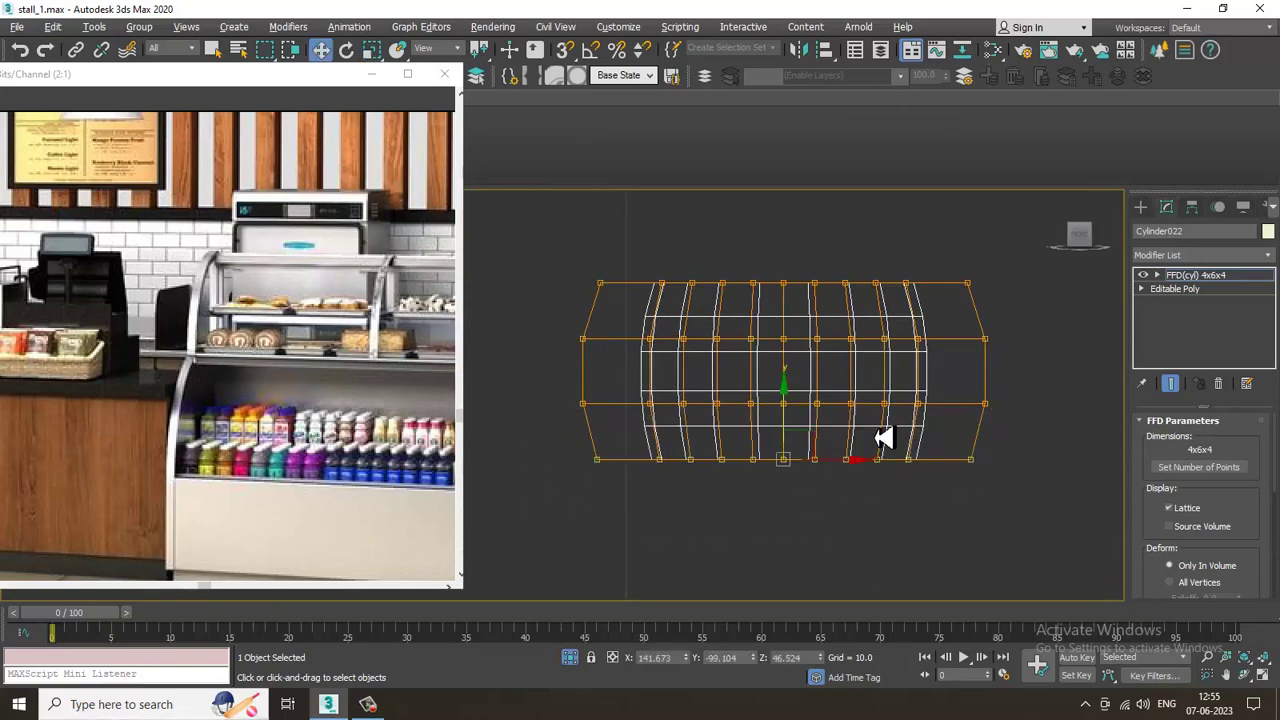
Return to the perspective view and convert the bulged cylinder to an Editable Poly
key(alt+w)
middle_click(931, 500)
key(alt+w)
alt+middle_drag(931, 500, 895, 452)
right_click(840, 339)
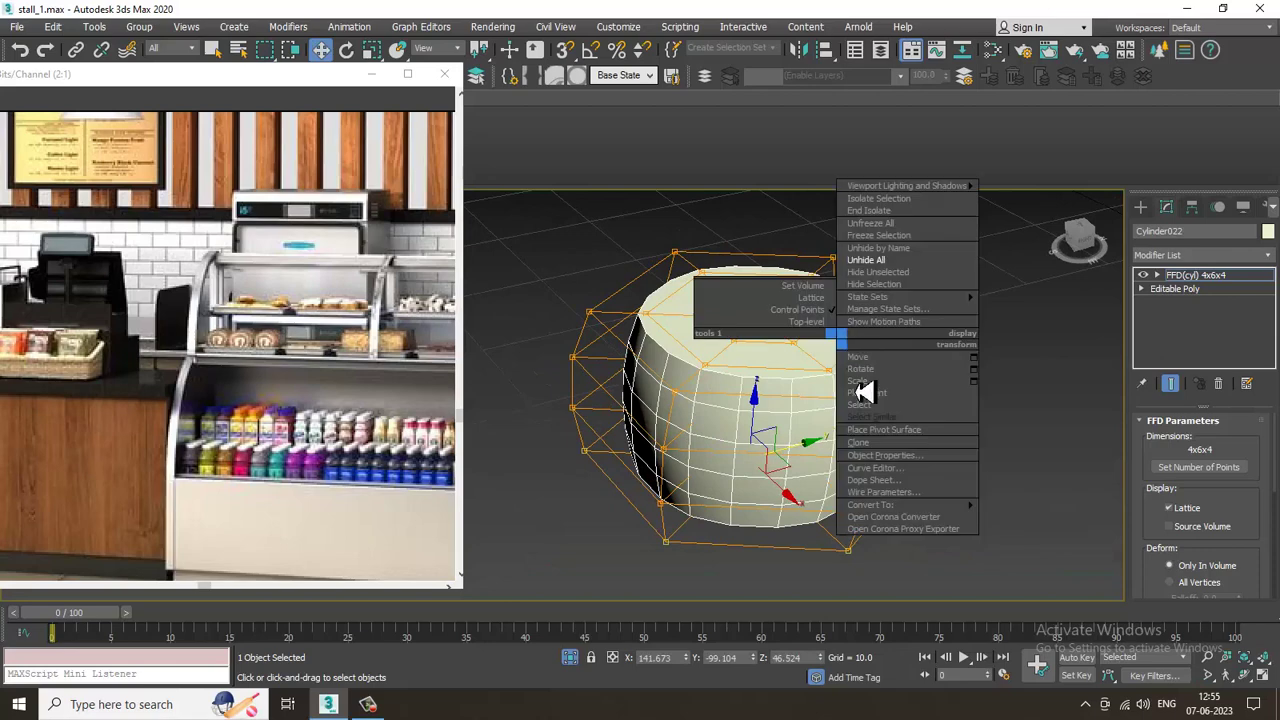
mouse_move(905, 505)
click(1070, 517)
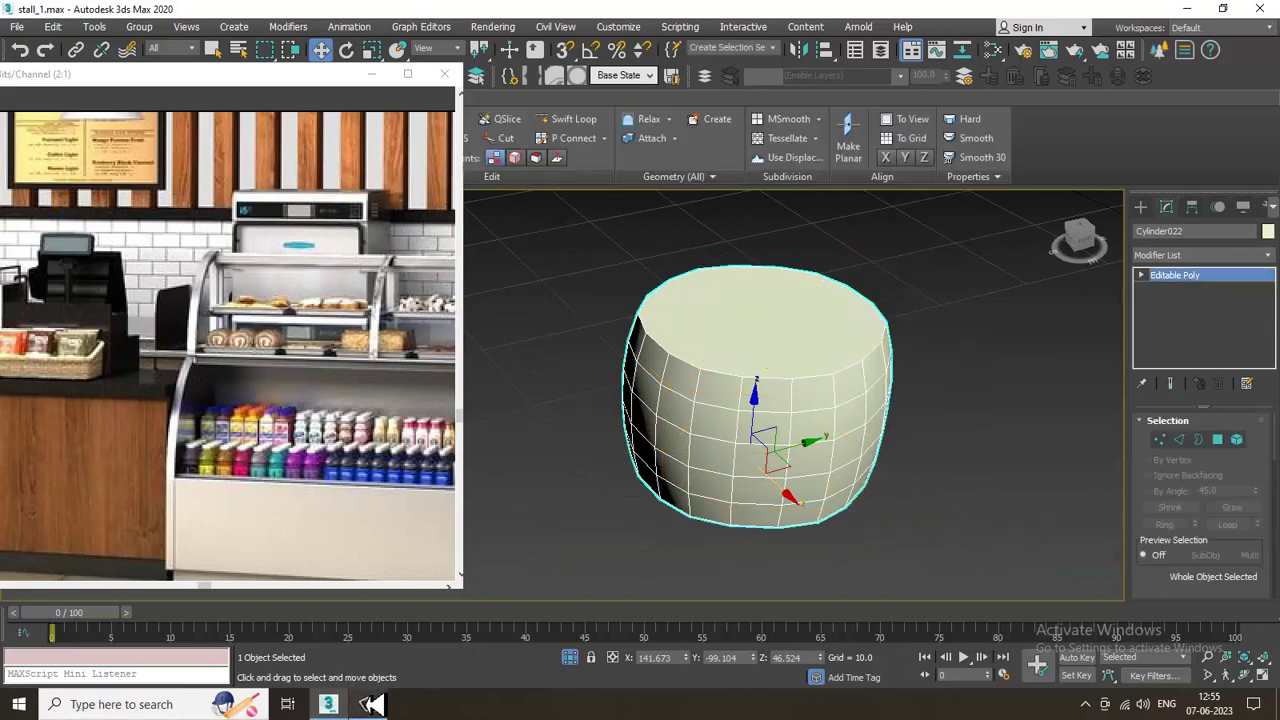
click(370, 704)
click(370, 704)
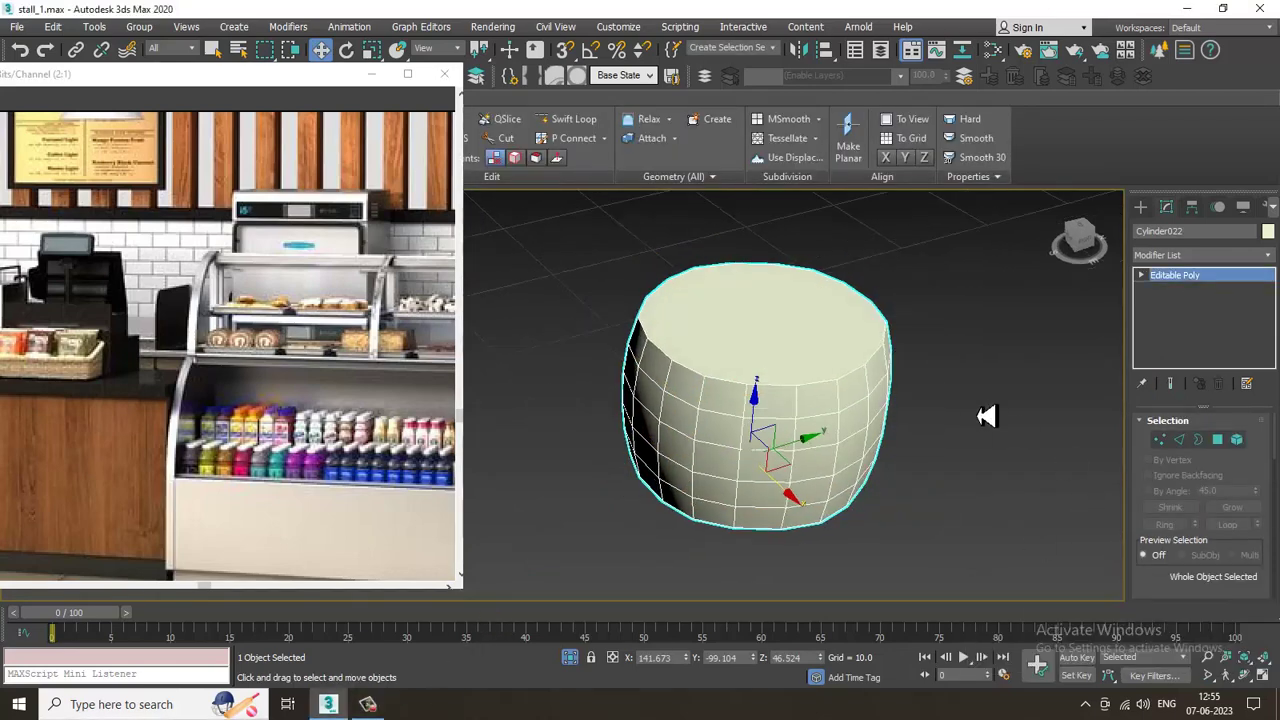
Inset the bulged cylinder's top polygon by 0.173
key(4)
click(730, 360)
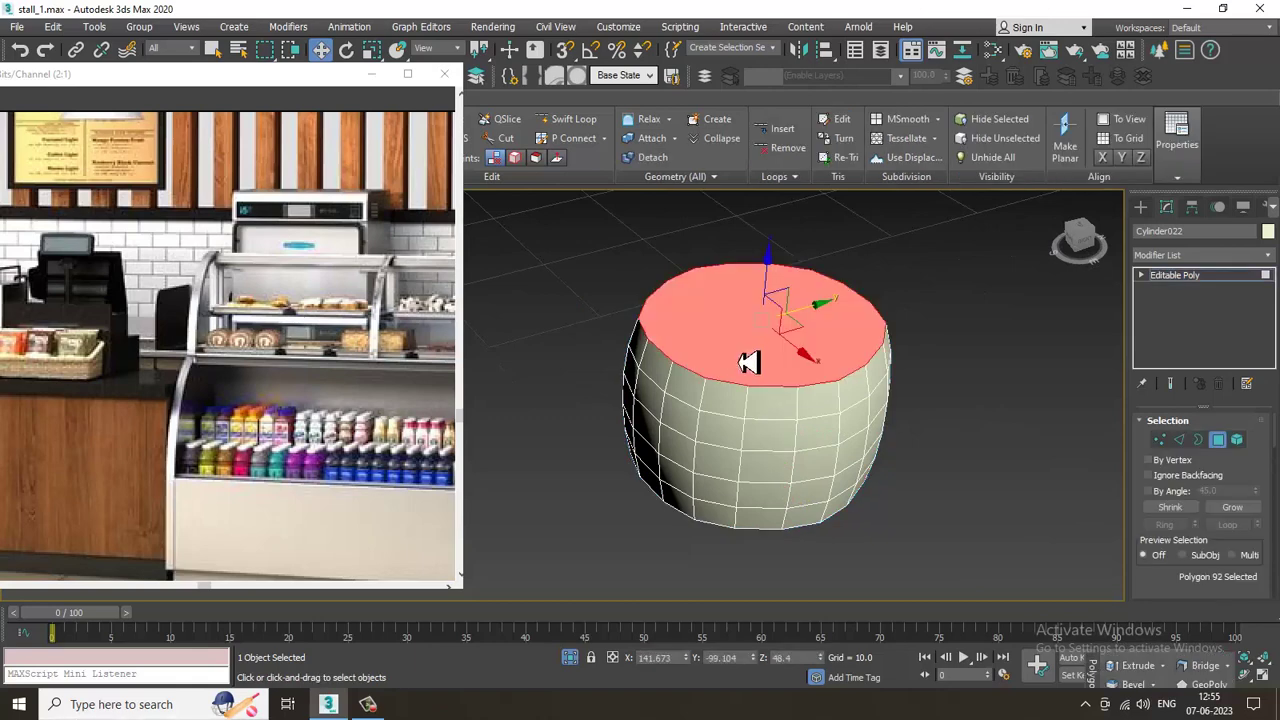
drag(1168, 598, 1196, 428)
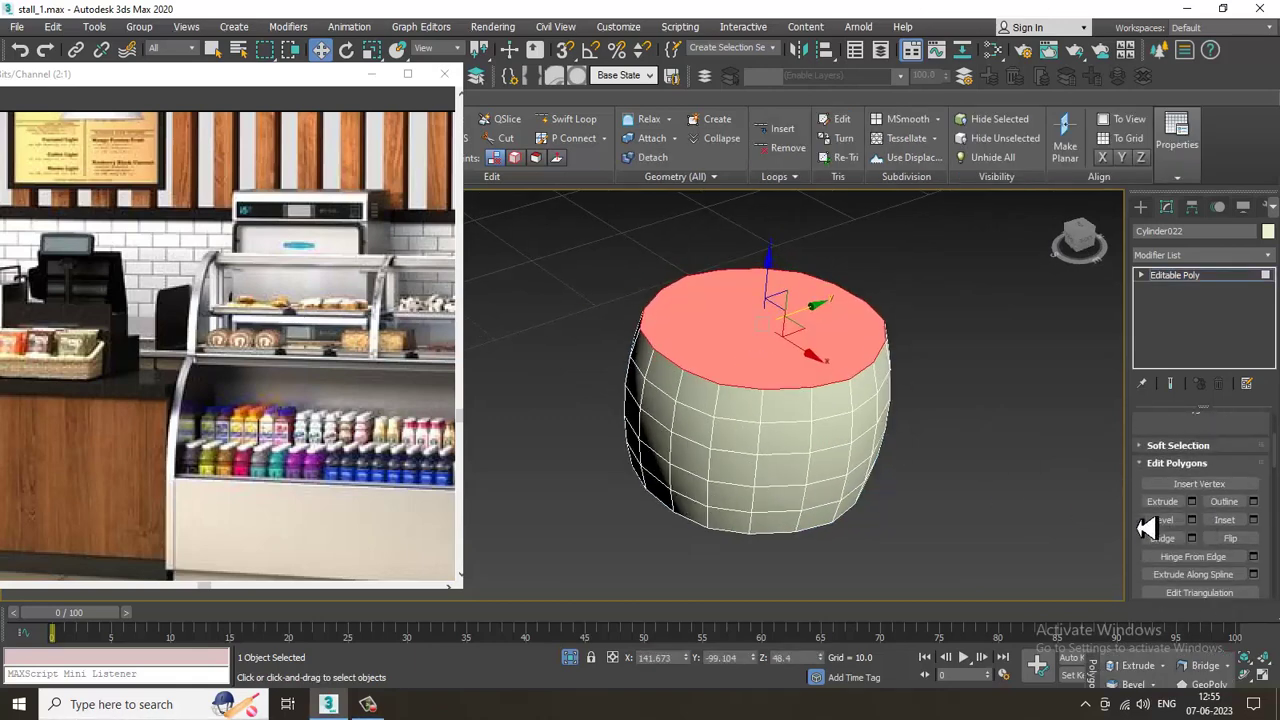
click(1254, 520)
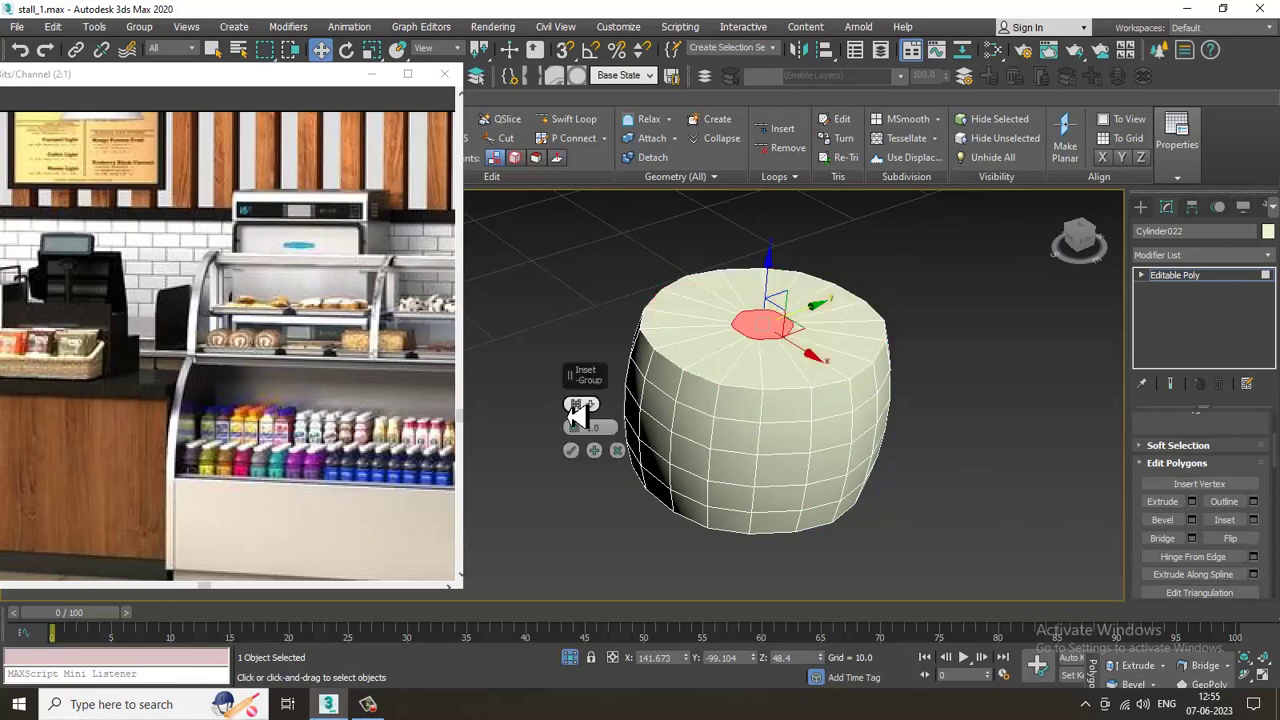
drag(578, 433, 594, 437)
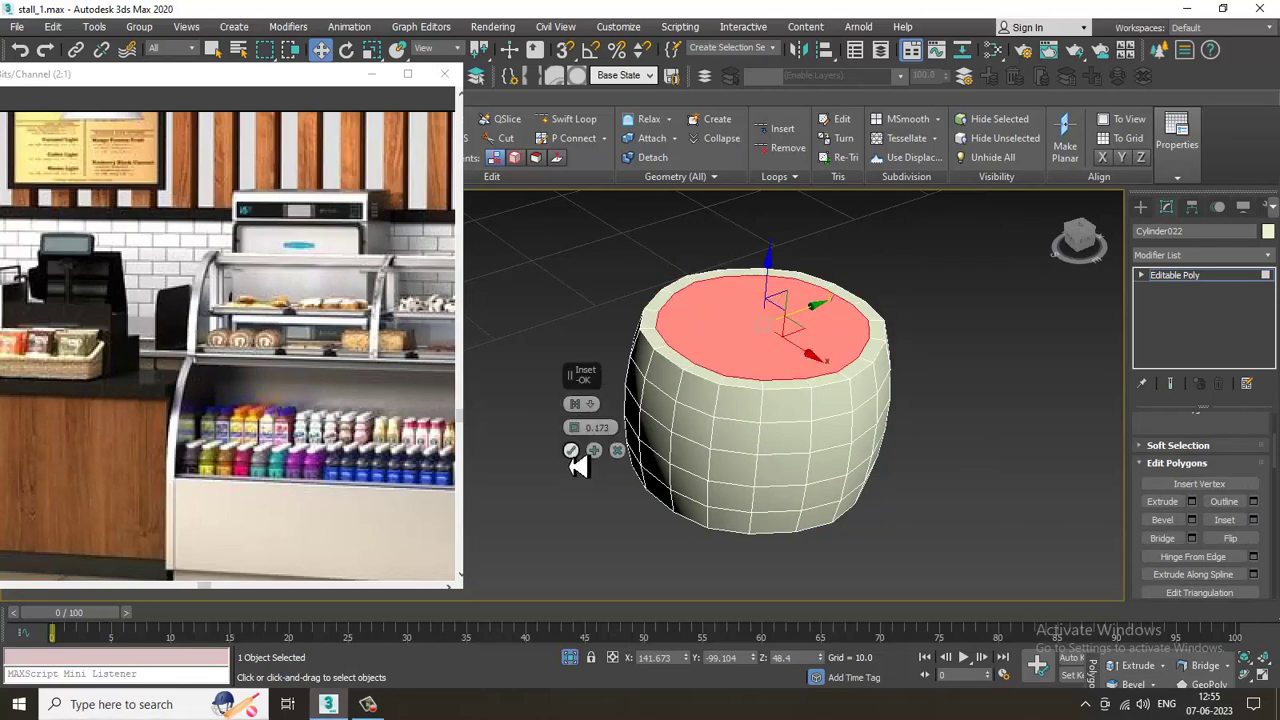
click(571, 452)
Bevel the inset top polygon with a height of 1.137 and an outline of -0.527 to form a tapered upper section
click(1191, 520)
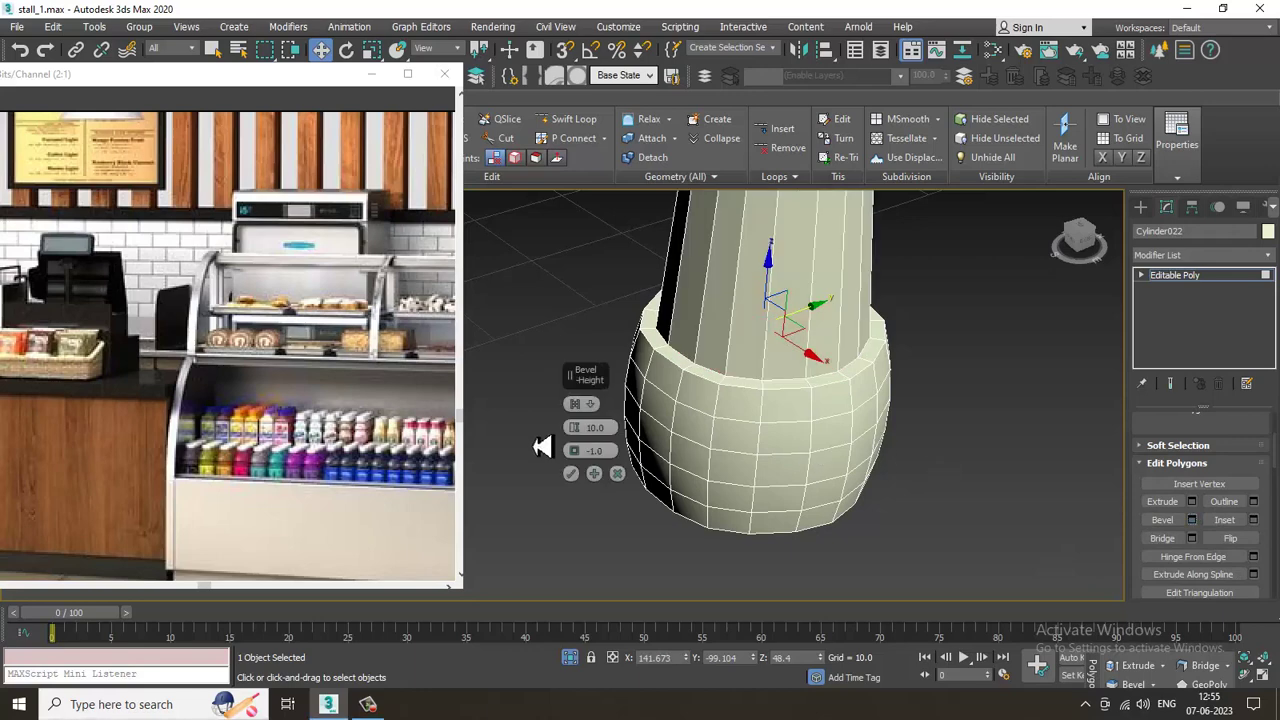
drag(575, 430, 585, 455)
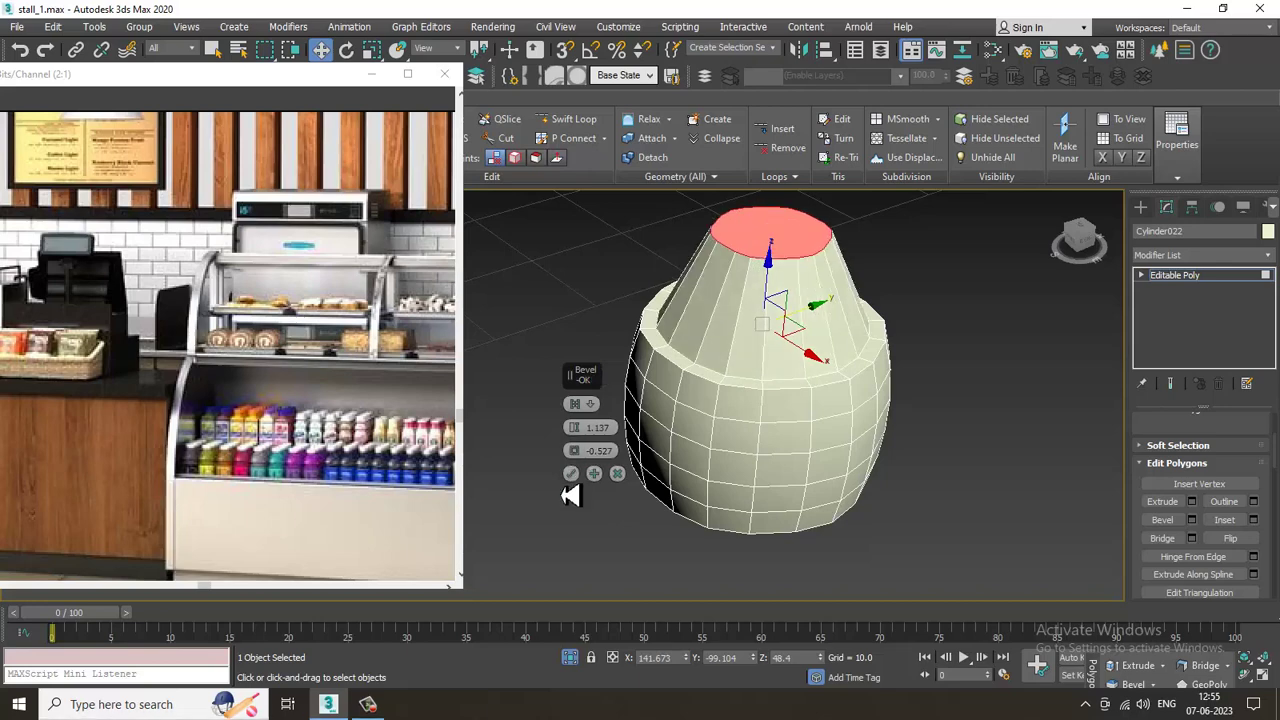
click(572, 475)
Add three horizontal edge loops around the tapered upper section with Swift Loop
alt+middle_drag(822, 378, 758, 333)
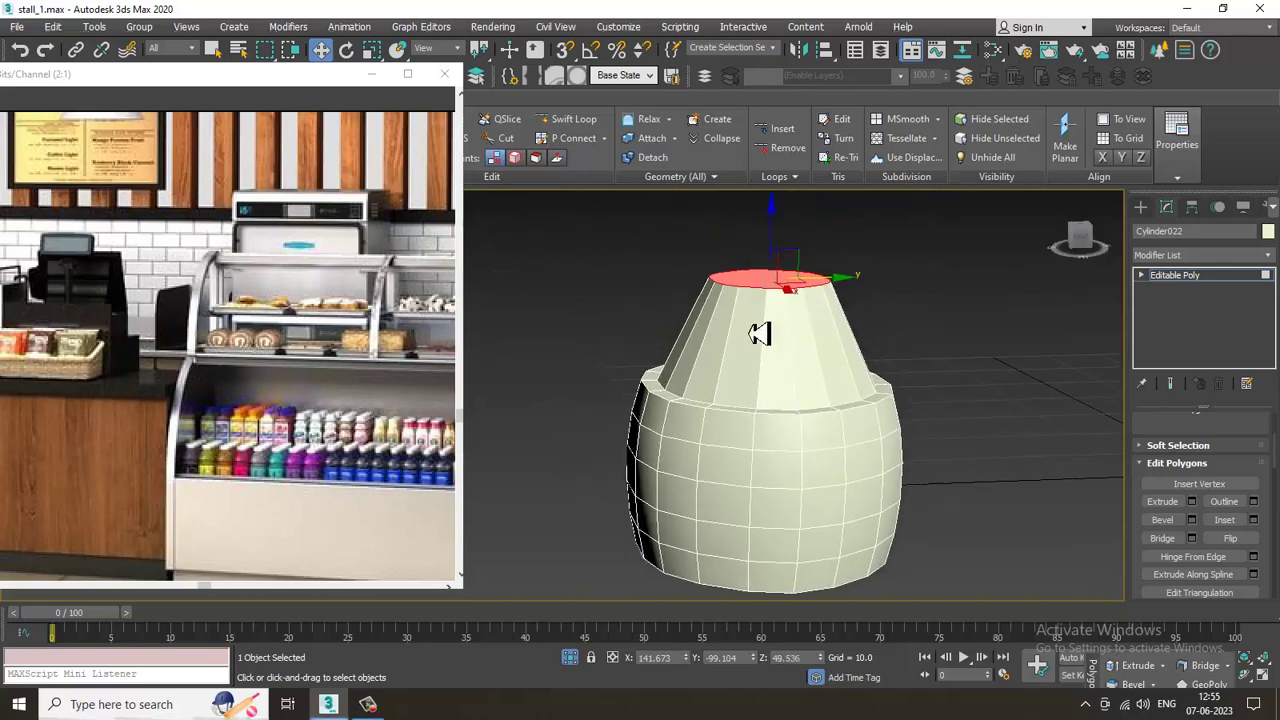
click(568, 120)
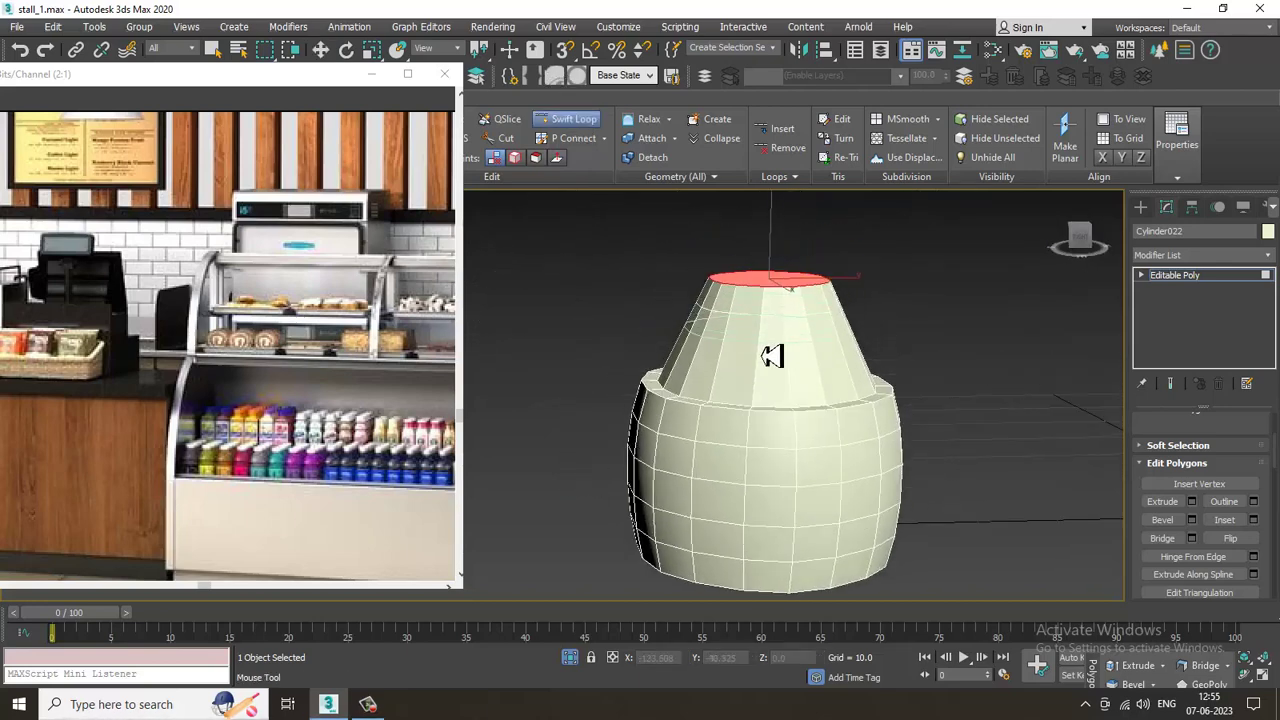
key(w)
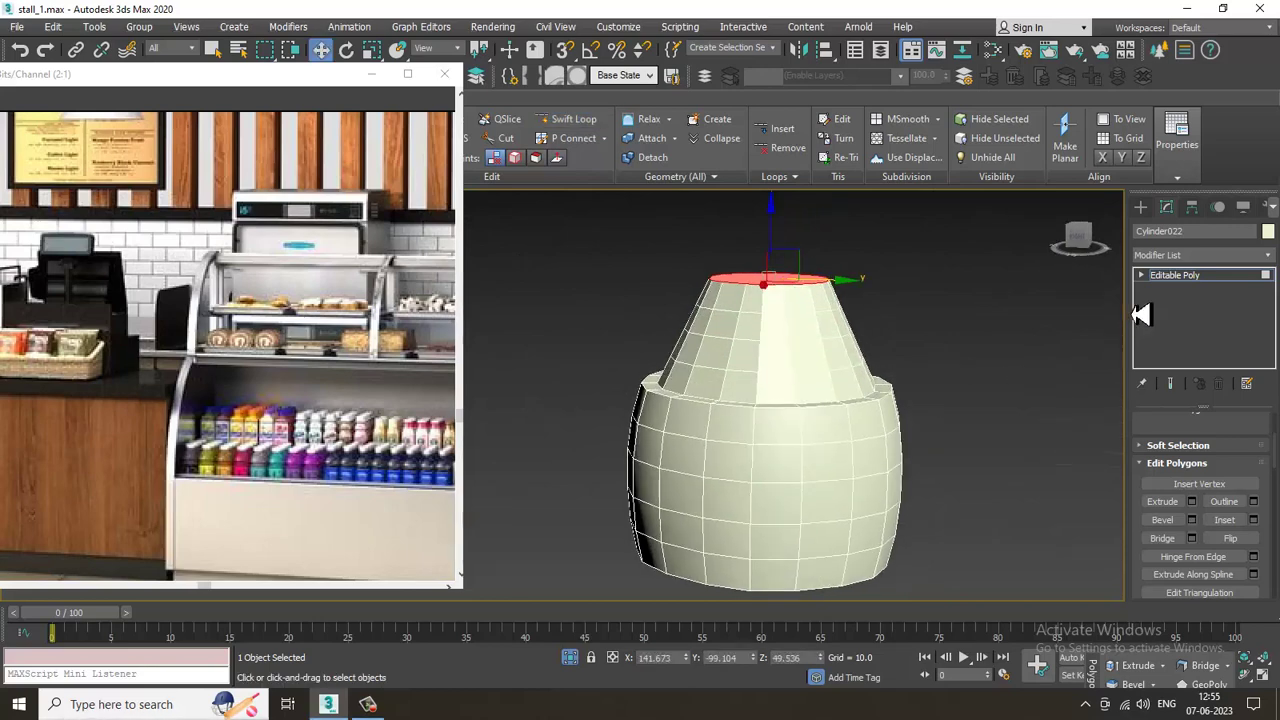
In the front view, shift the vertices of the tapered section's middle edge loop slightly sideways along X
key(alt+w)
middle_click(911, 283)
key(alt+w)
middle_drag(842, 206, 862, 384)
key(1)
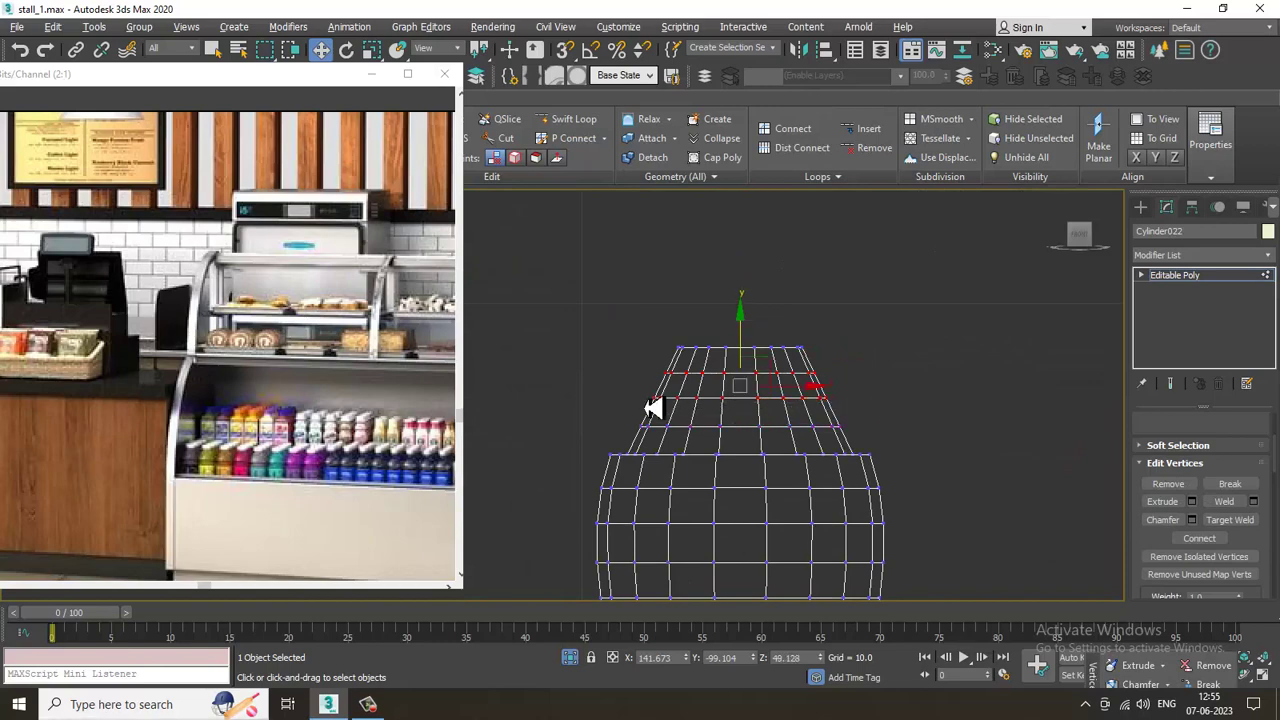
key(e)
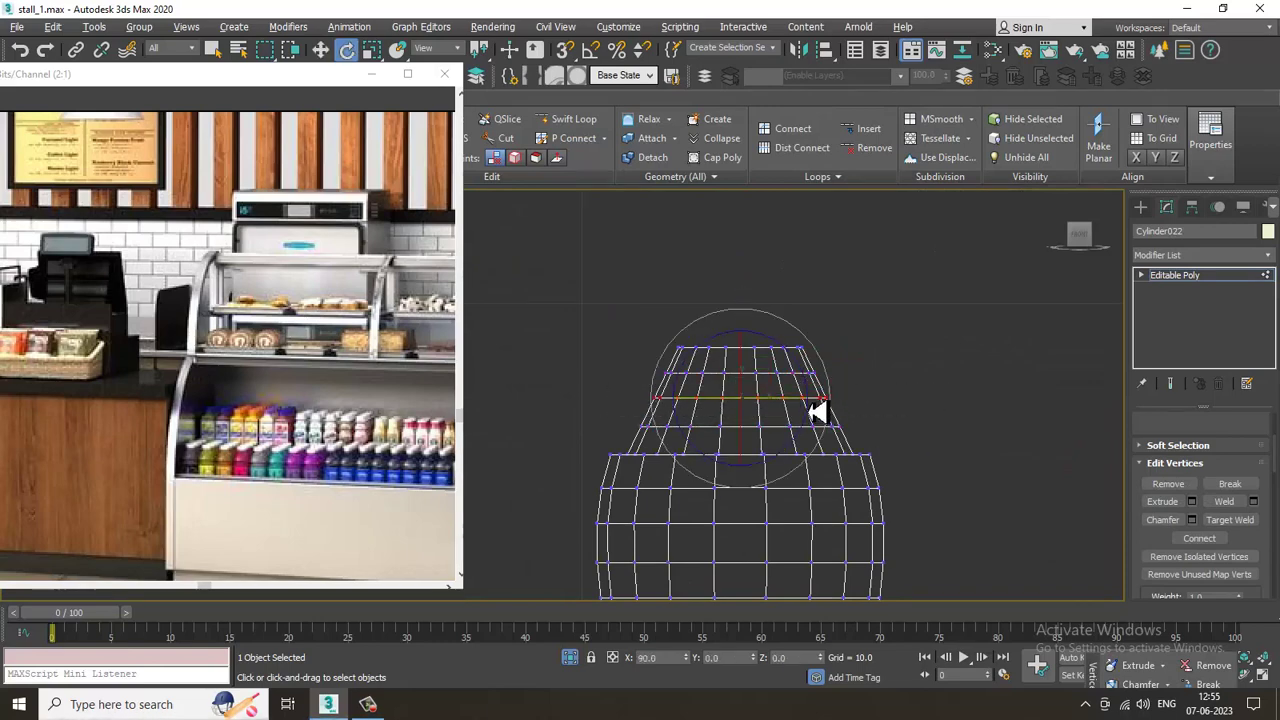
key(w)
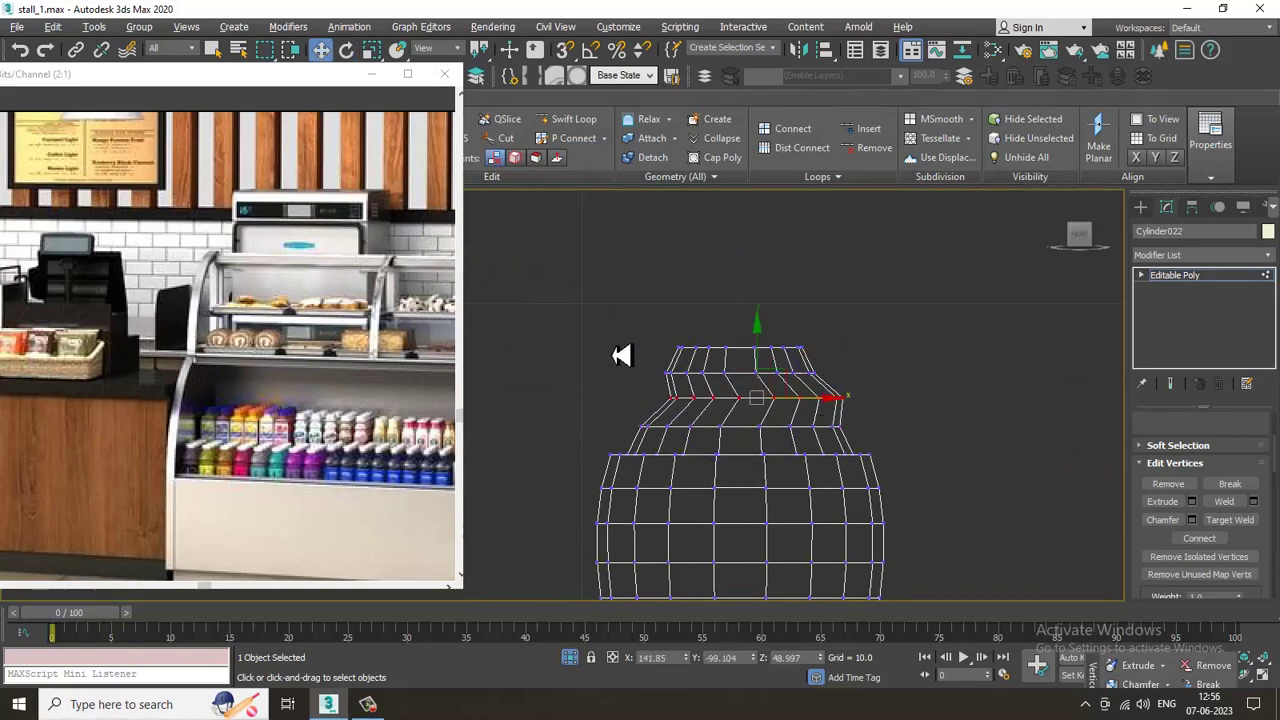
Tilt the top two vertex rows of the tapered section slightly, and tilt its lowest edge loop the opposite way
key(e)
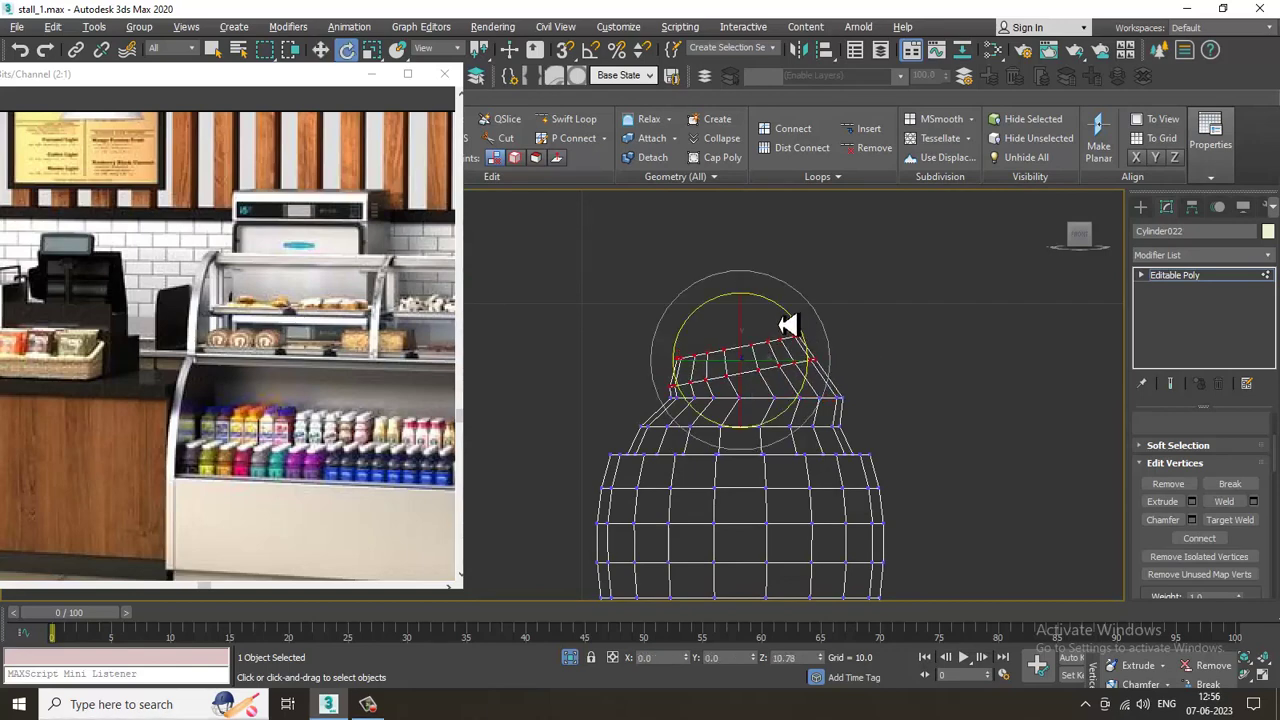
drag(938, 462, 936, 460)
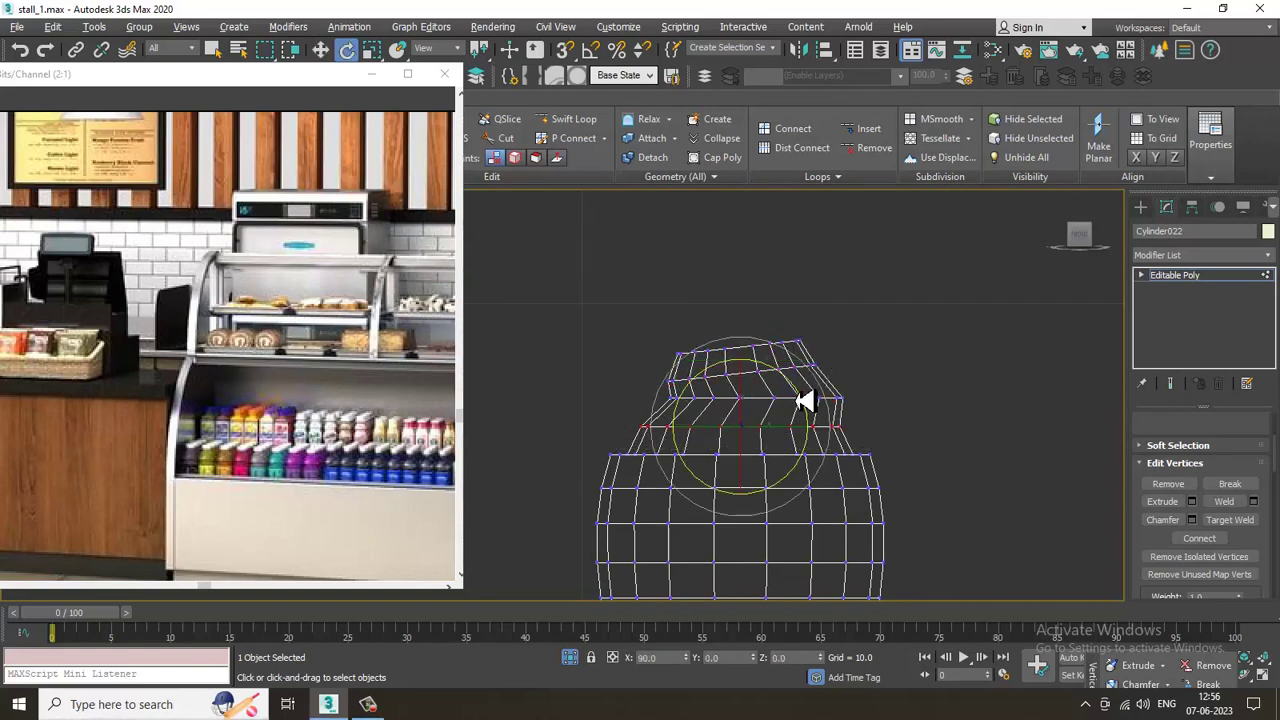
key(w)
drag(791, 437, 780, 437)
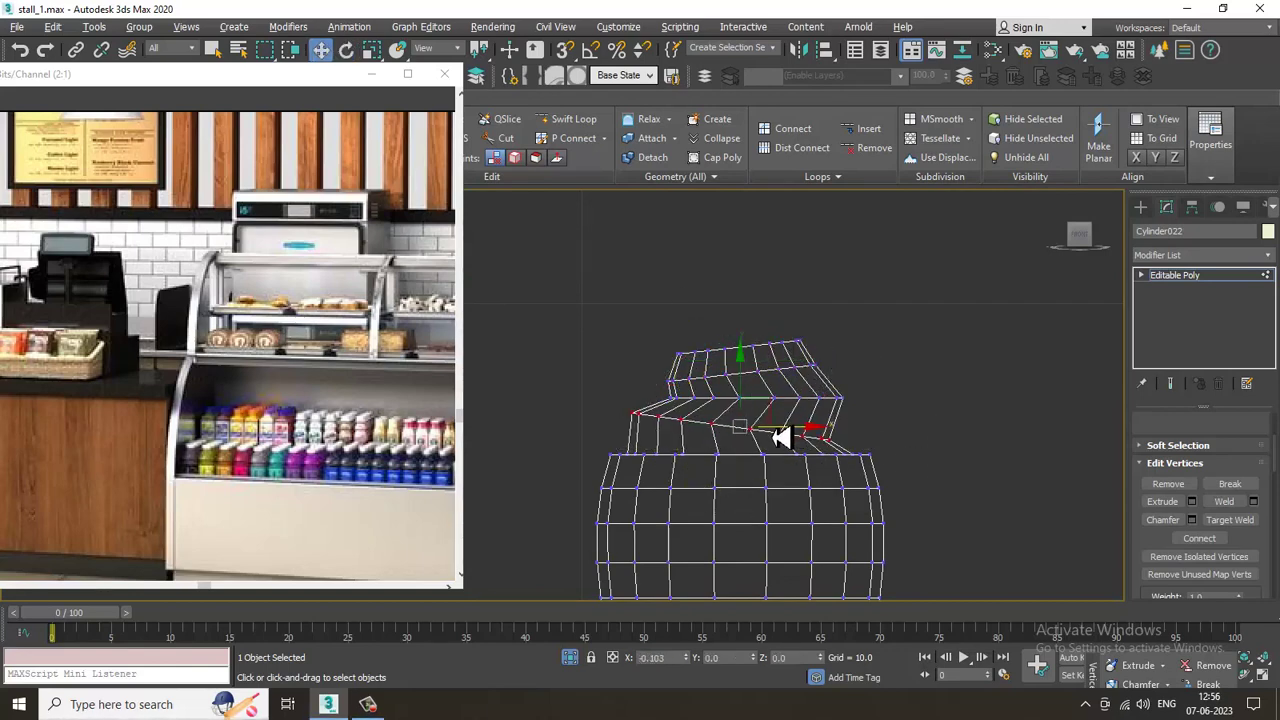
In the perspective view, raise the pastry's top polygon and scale it down to form a pointed tip
key(alt+w)
middle_click(863, 520)
key(alt+w)
alt+middle_drag(863, 520, 694, 272)
key(4)
drag(689, 234, 688, 199)
key(r)
drag(690, 259, 828, 384)
key(w)
alt+middle_drag(752, 298, 790, 342)
alt+middle_drag(650, 262, 860, 492)
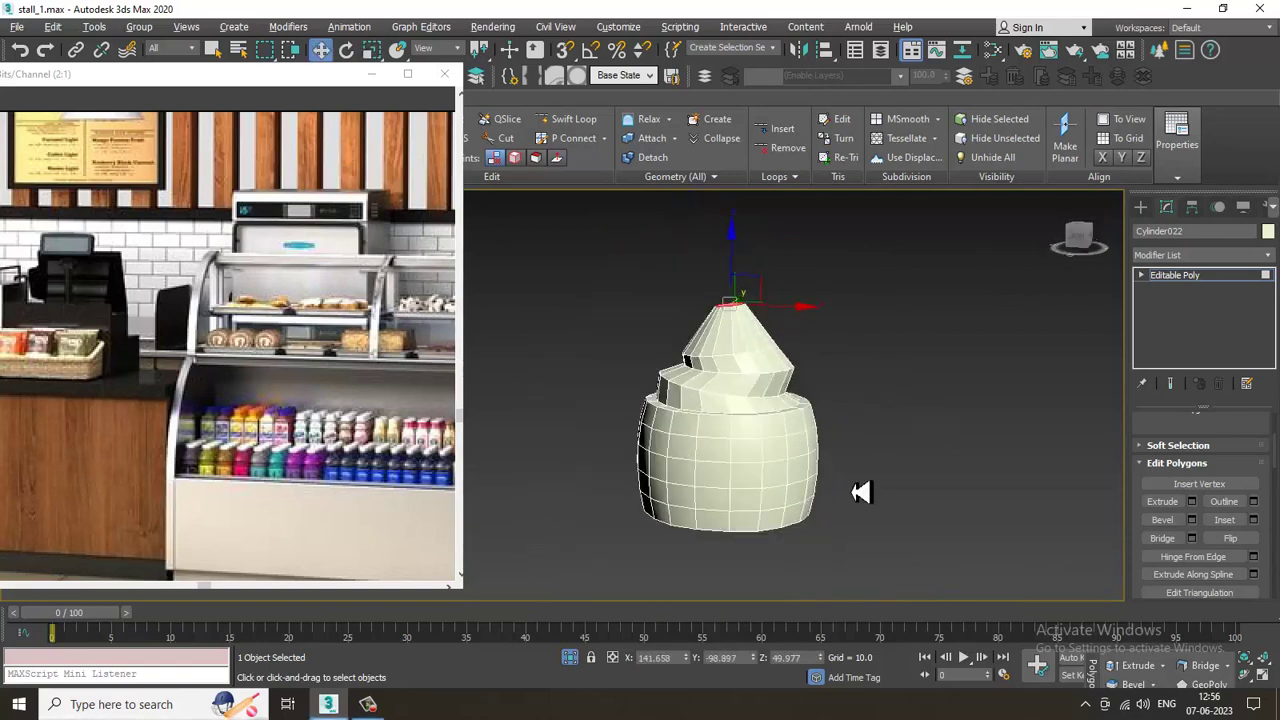
Smooth the pastry with a TurboSmooth modifier and exit isolation to show the whole scene
click(1229, 274)
click(1200, 255)
key(t)
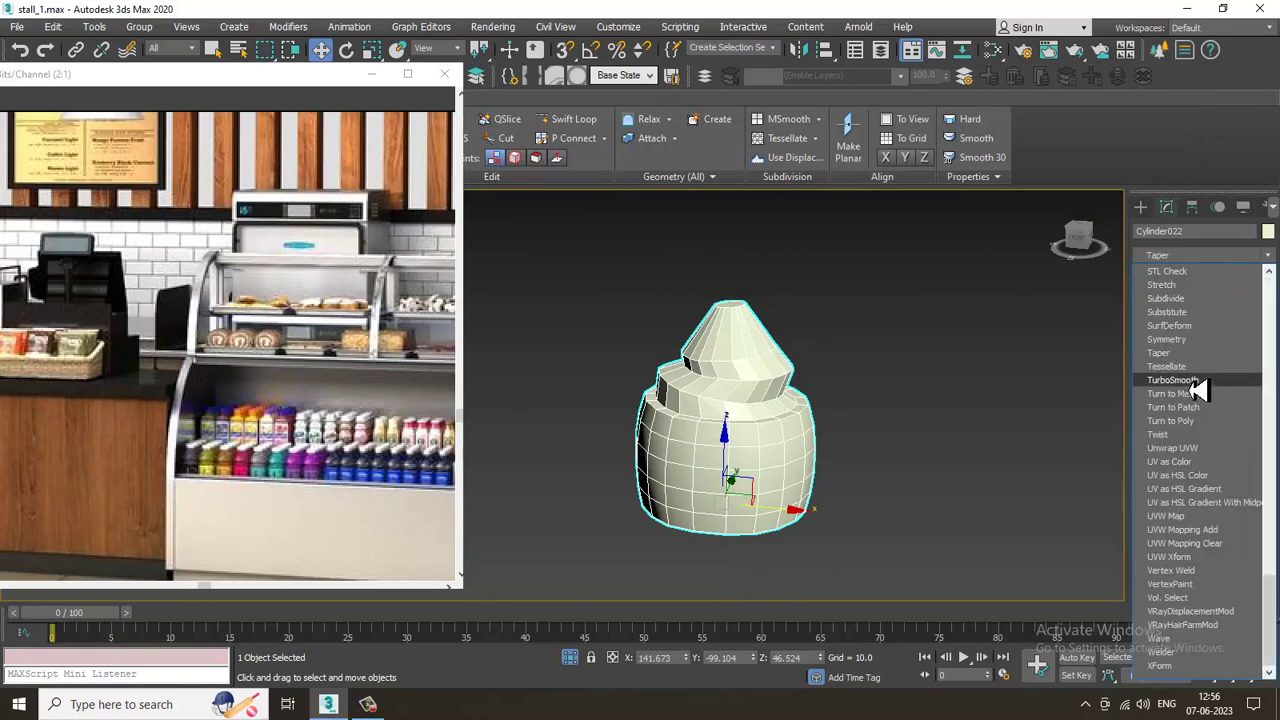
click(1180, 380)
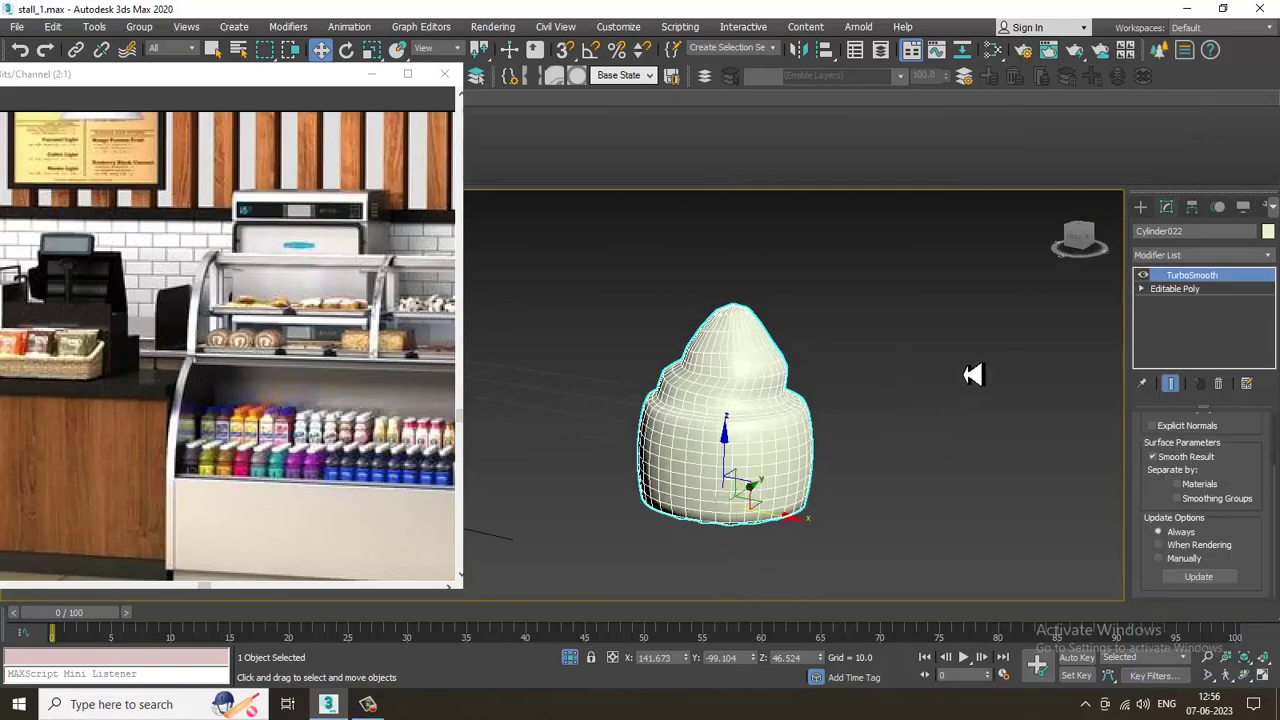
right_click(968, 362)
click(1033, 230)
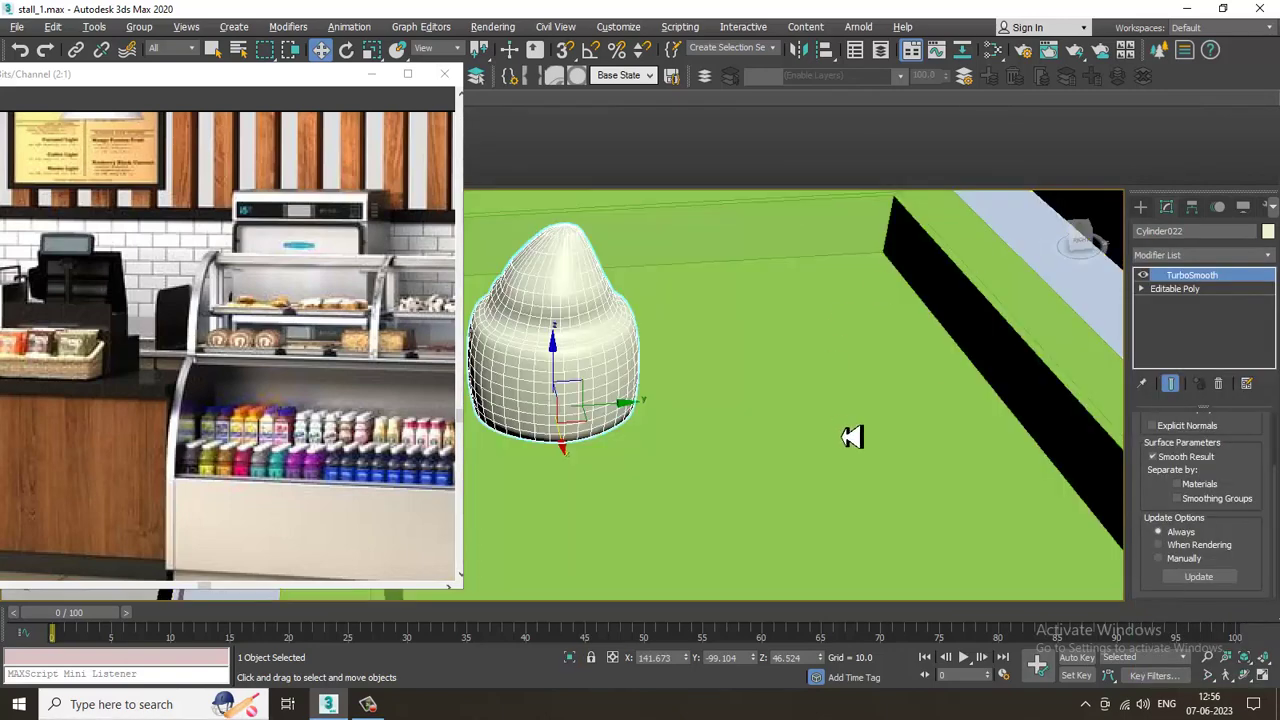
Move the pastry about 3.1 units along X toward the tray's end and change its object color to orange-brown
scroll(777, 354, down, 6)
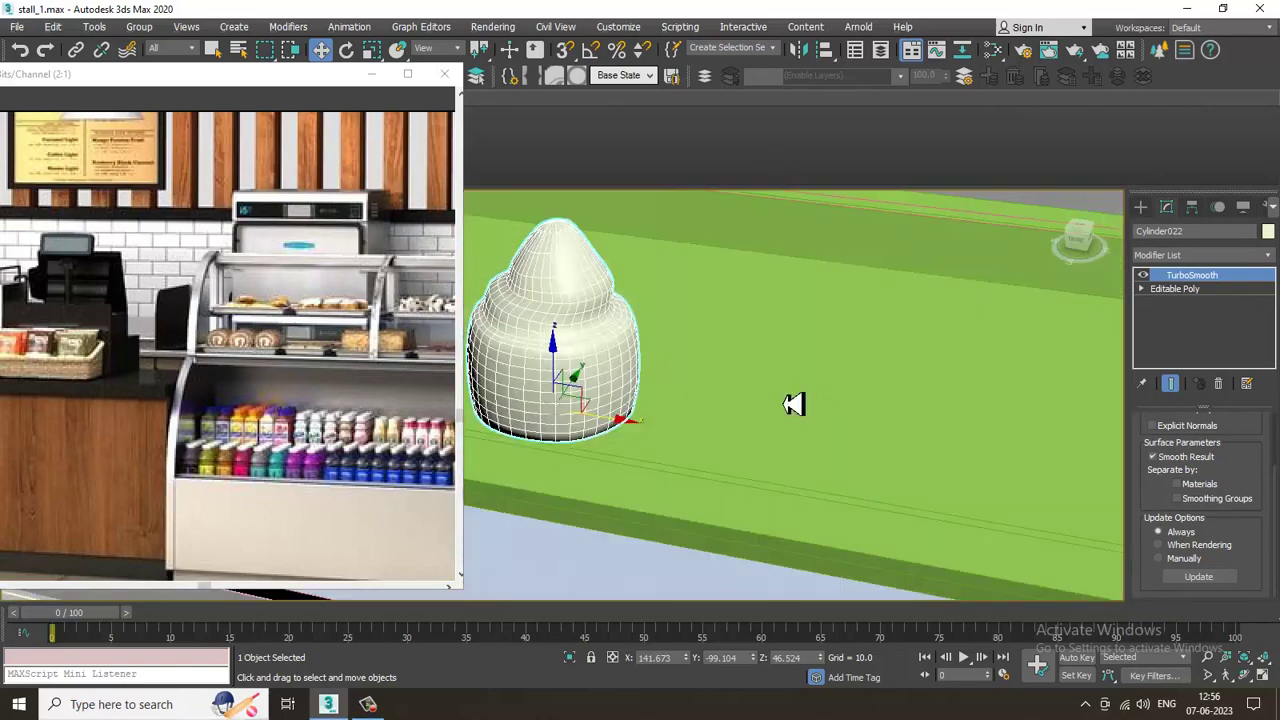
alt+middle_drag(755, 390, 745, 418)
drag(750, 418, 685, 409)
alt+middle_drag(688, 409, 640, 432)
click(1268, 232)
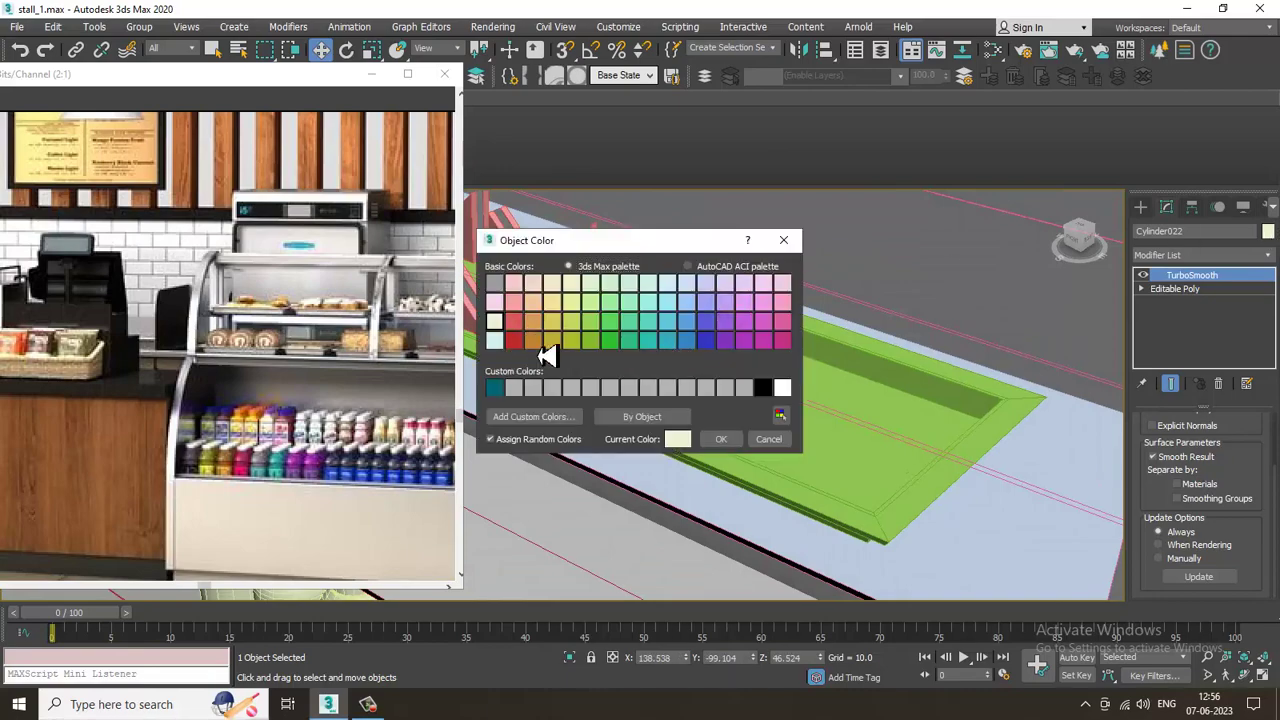
click(721, 442)
Make one copy of the pastry about 3.8 units along Y, across the tray's width
alt+middle_drag(678, 401, 678, 372)
shift+drag(680, 371, 752, 373)
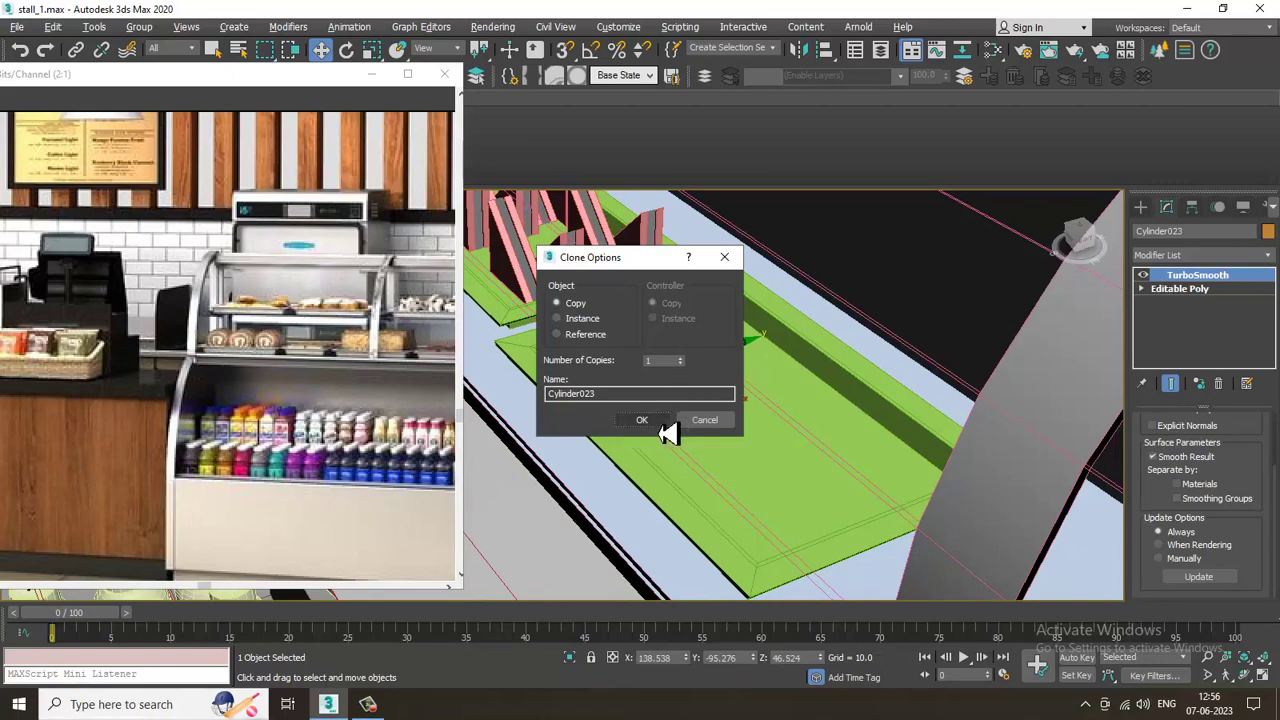
click(642, 420)
mouse_move(632, 378)
alt+middle_down()
mouse_move(618, 346)
mouse_move(660, 348)
mouse_move(594, 349)
mouse_move(636, 354)
alt+middle_up()
Select both pastries on the tray together, keeping the display case's glass out of the selection
ctrl+click(612, 342)
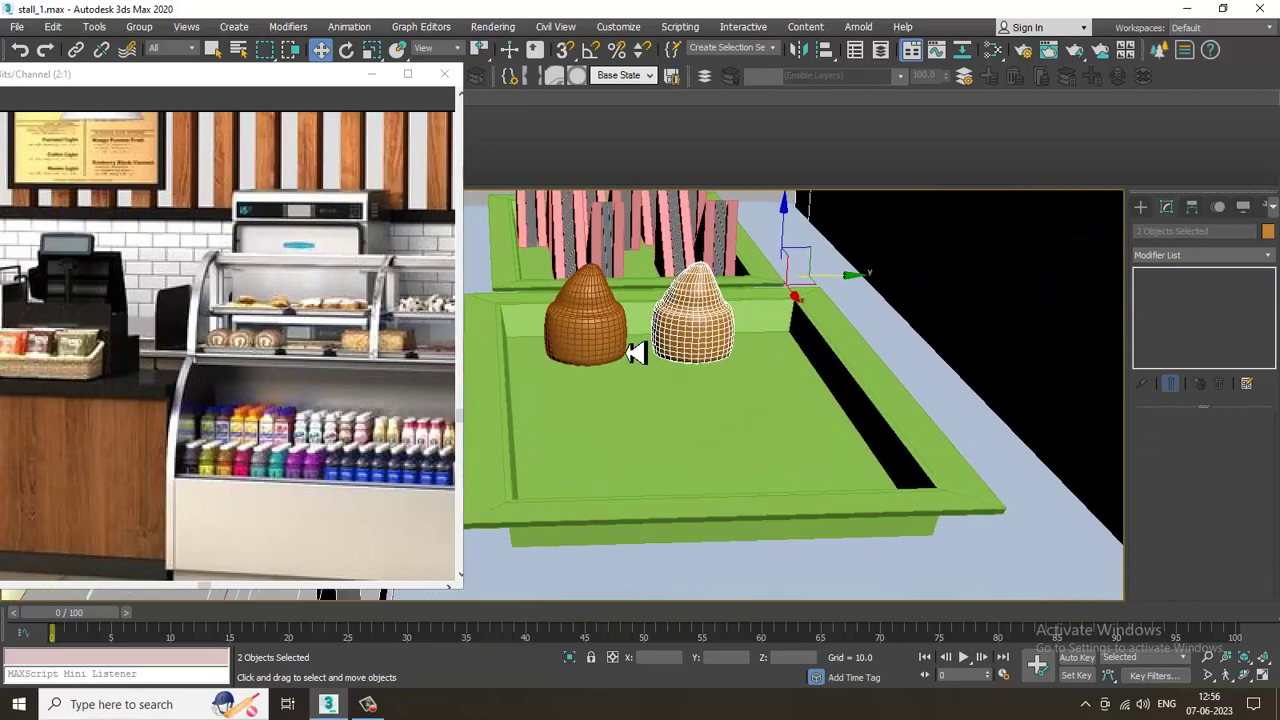
scroll(640, 357, down, 5)
alt+middle_drag(695, 384, 12, 473)
alt+middle_drag(840, 491, 888, 434)
scroll(888, 434, up, 2)
ctrl+click(708, 418)
alt+middle_drag(708, 418, 775, 456)
scroll(740, 449, up, 5)
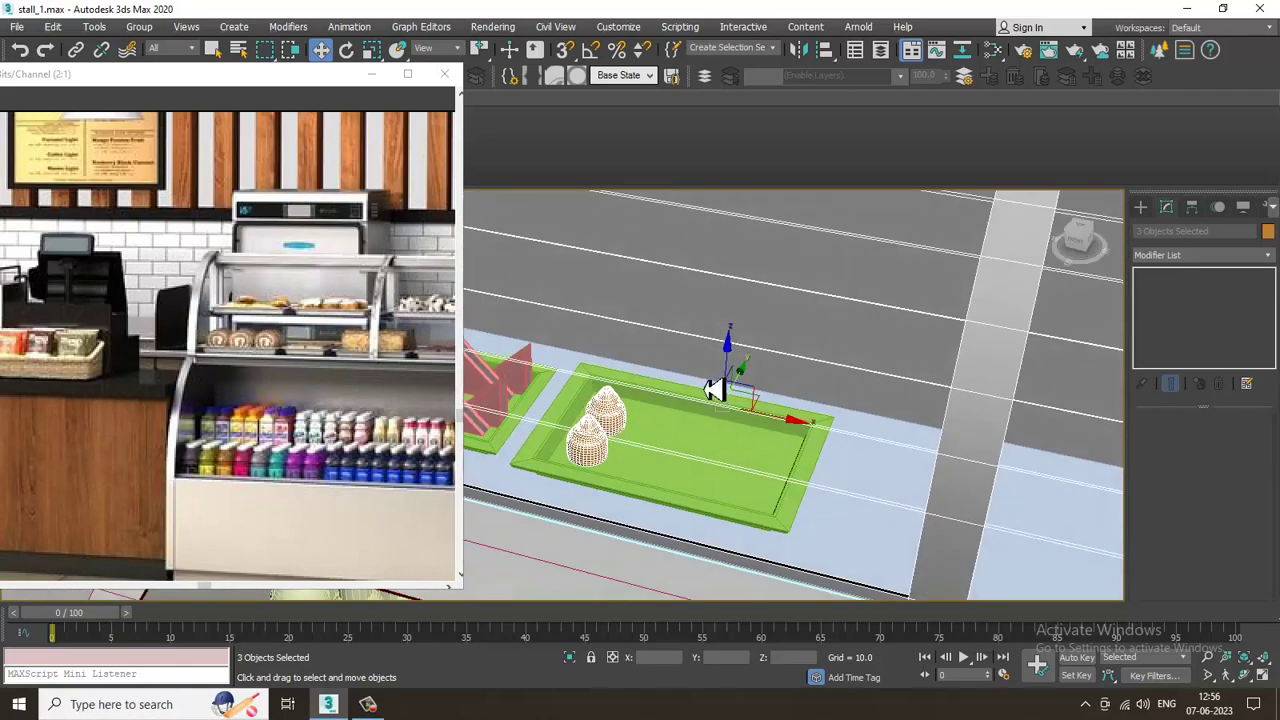
alt+click(705, 447)
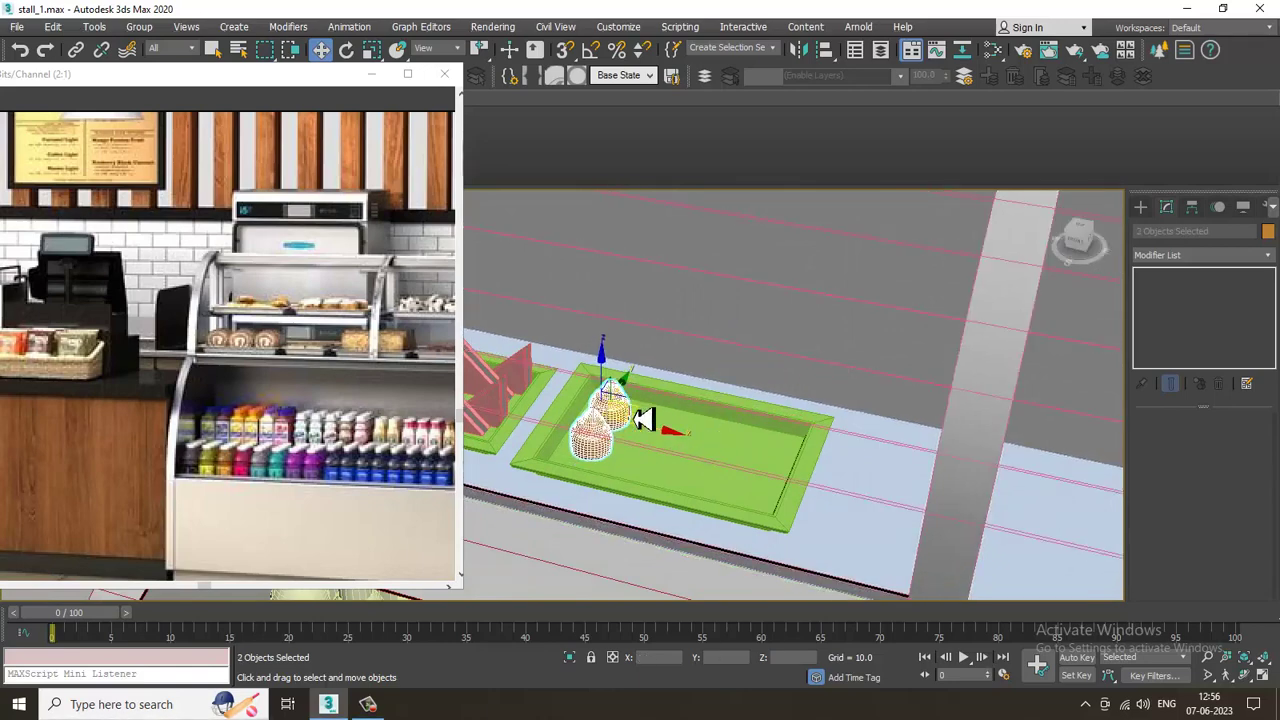
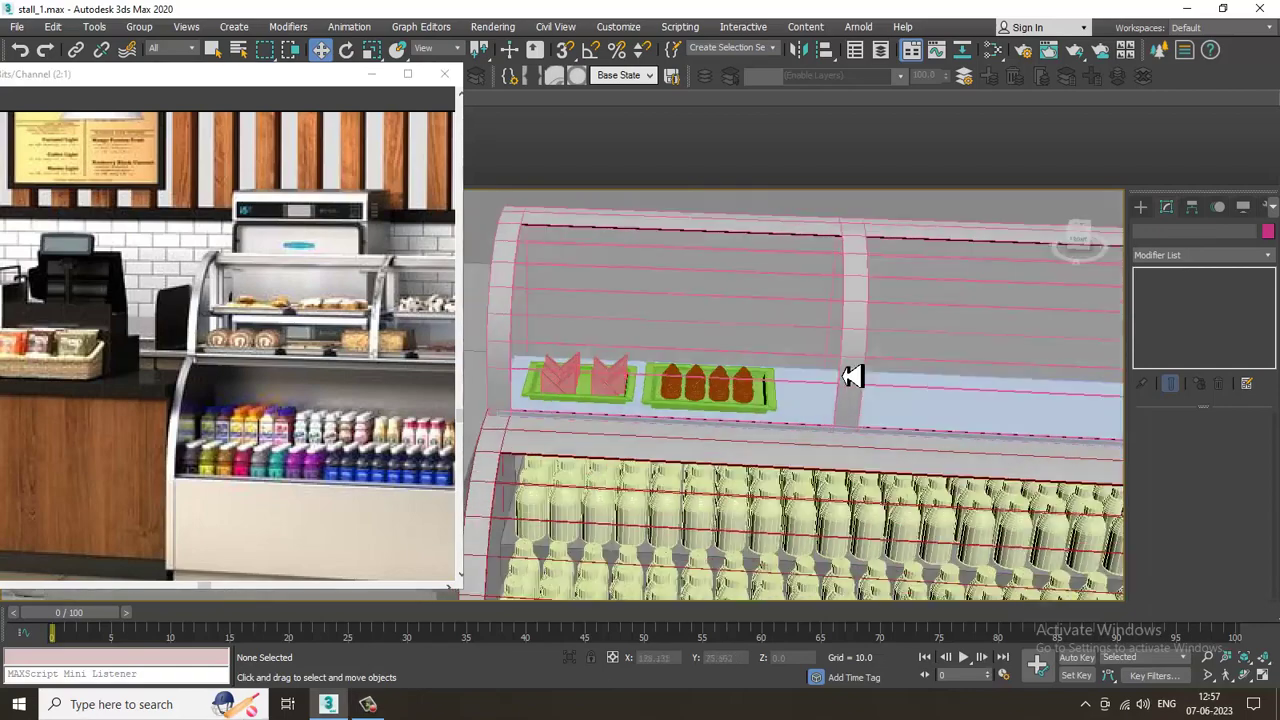
Hide the curved glass cover of the display case
click(913, 331)
right_click(920, 332)
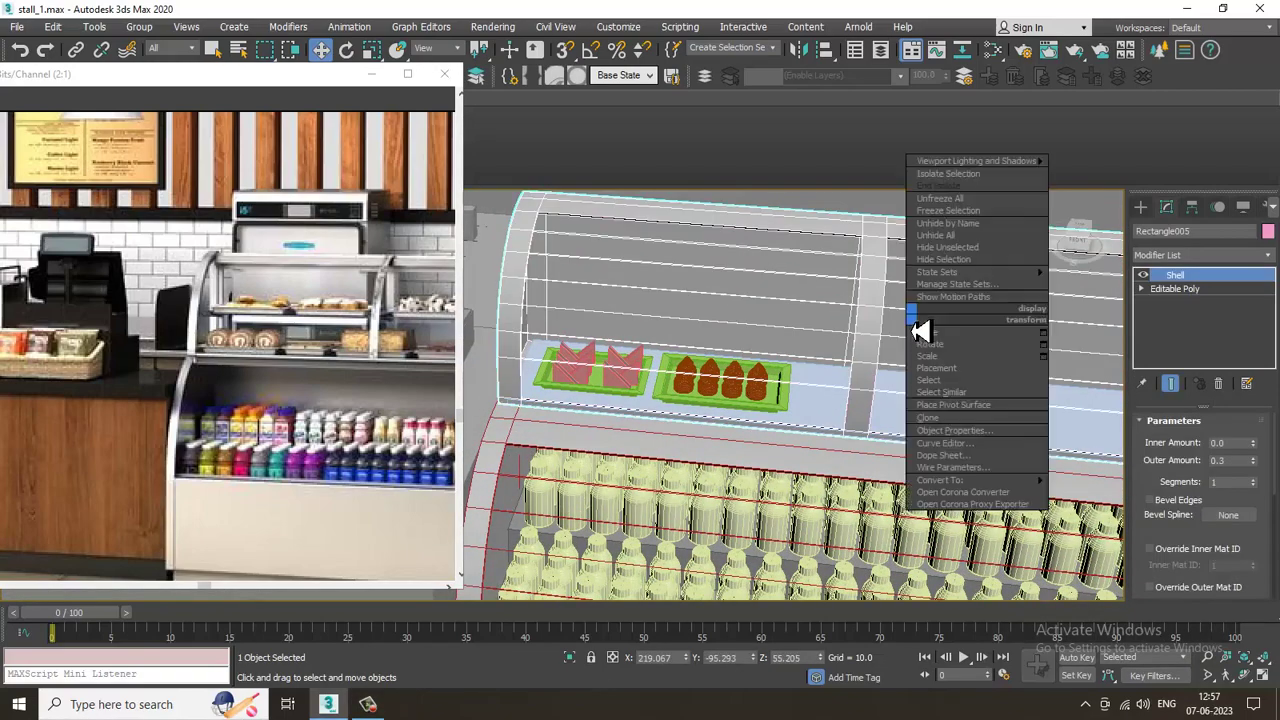
click(962, 260)
alt+middle_drag(738, 318, 657, 377)
Copy the pastry tray about 22.7 units along X onto the empty part of the shelf
click(632, 352)
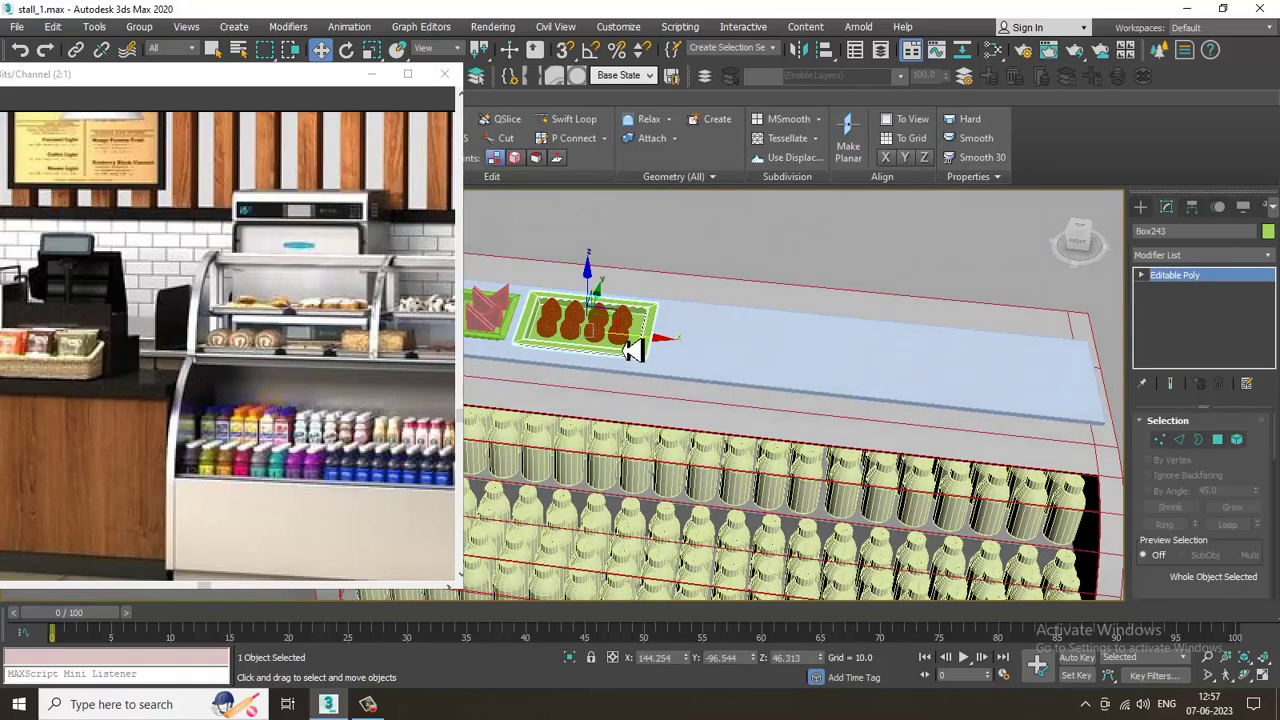
mouse_move(655, 340)
shift+mouse_down()
mouse_move(823, 371)
mouse_move(806, 368)
shift+mouse_up()
click(655, 421)
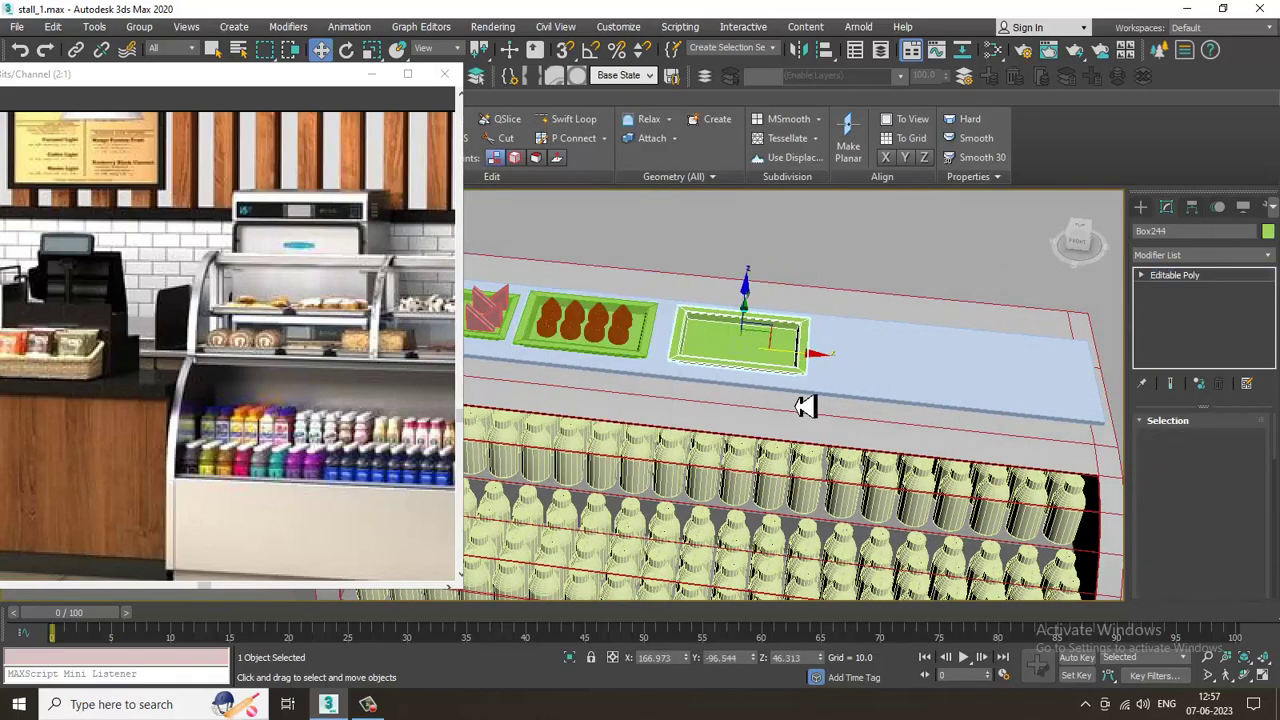
Create a thin, upright box standing inside the new empty tray
scroll(807, 409, up, 4)
middle_drag(832, 331, 946, 429)
scroll(834, 427, up, 2)
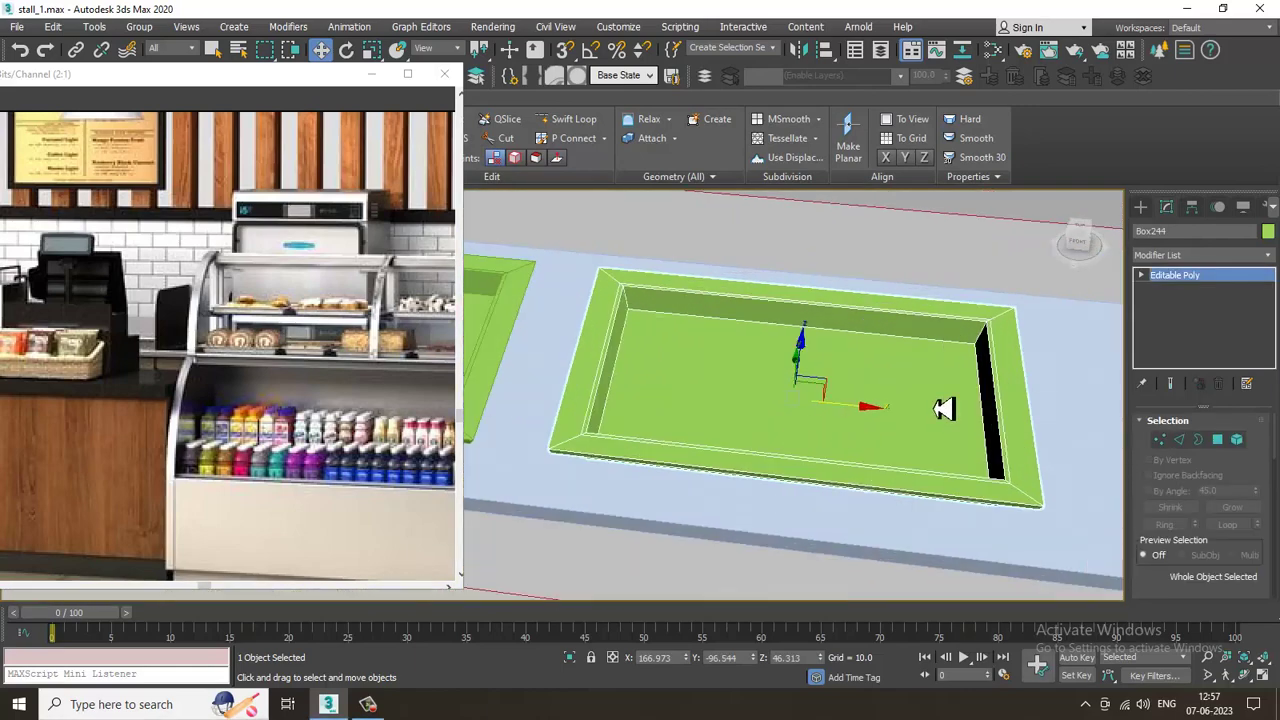
click(1141, 207)
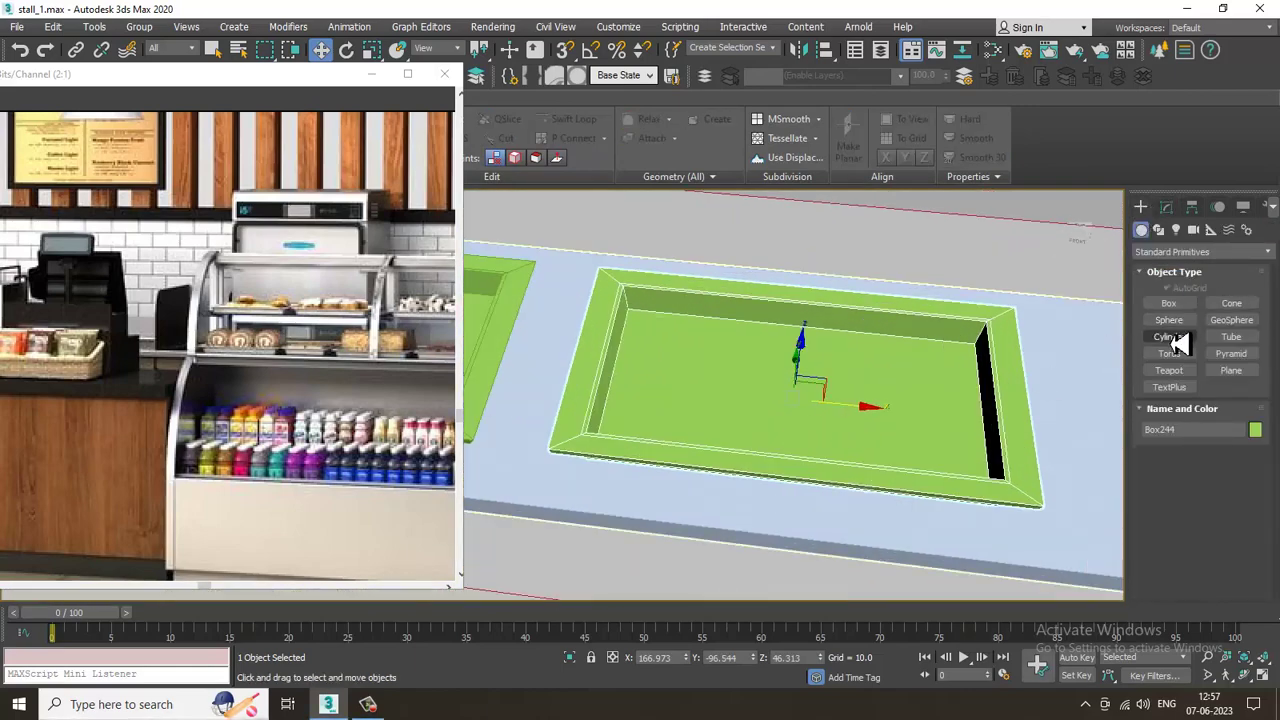
click(1169, 303)
drag(642, 418, 740, 443)
click(741, 345)
key(w)
alt+middle_drag(785, 392, 879, 330)
scroll(758, 380, up, 3)
scroll(799, 345, up, 3)
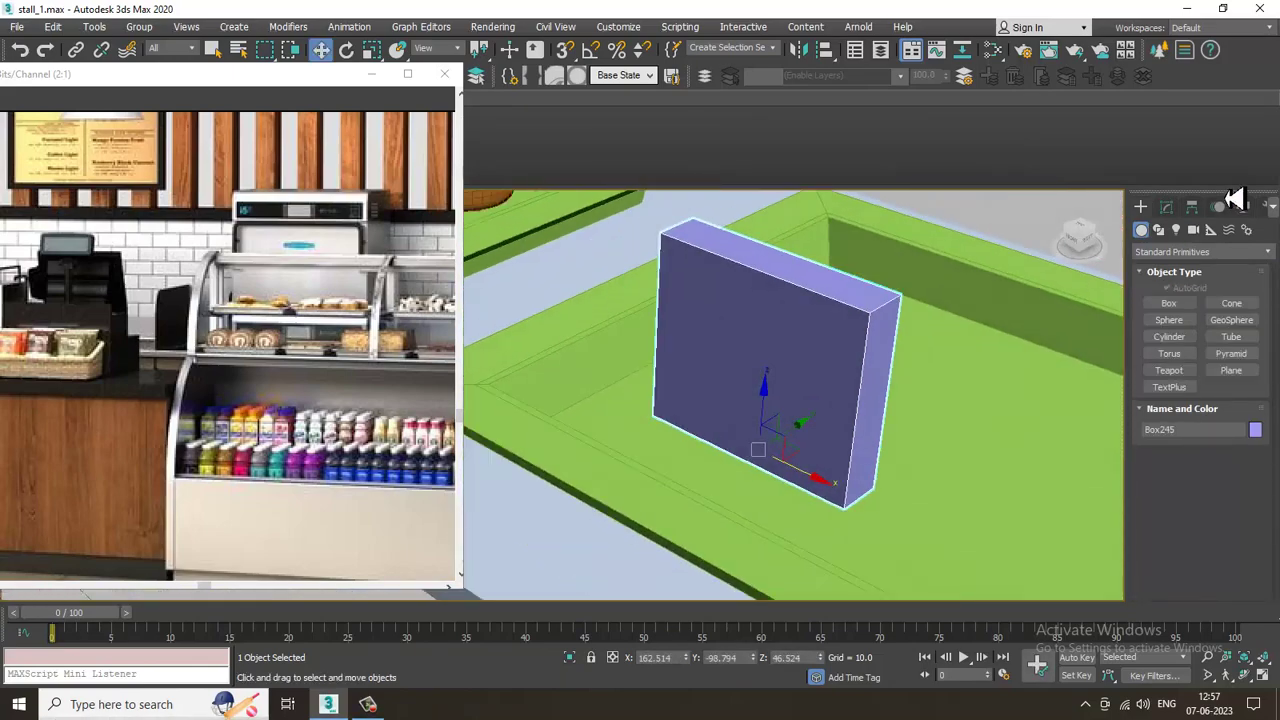
Increase the box's segments to form a dense grid and add a Noise modifier to it
click(1166, 207)
drag(1257, 503, 1253, 535)
click(1195, 255)
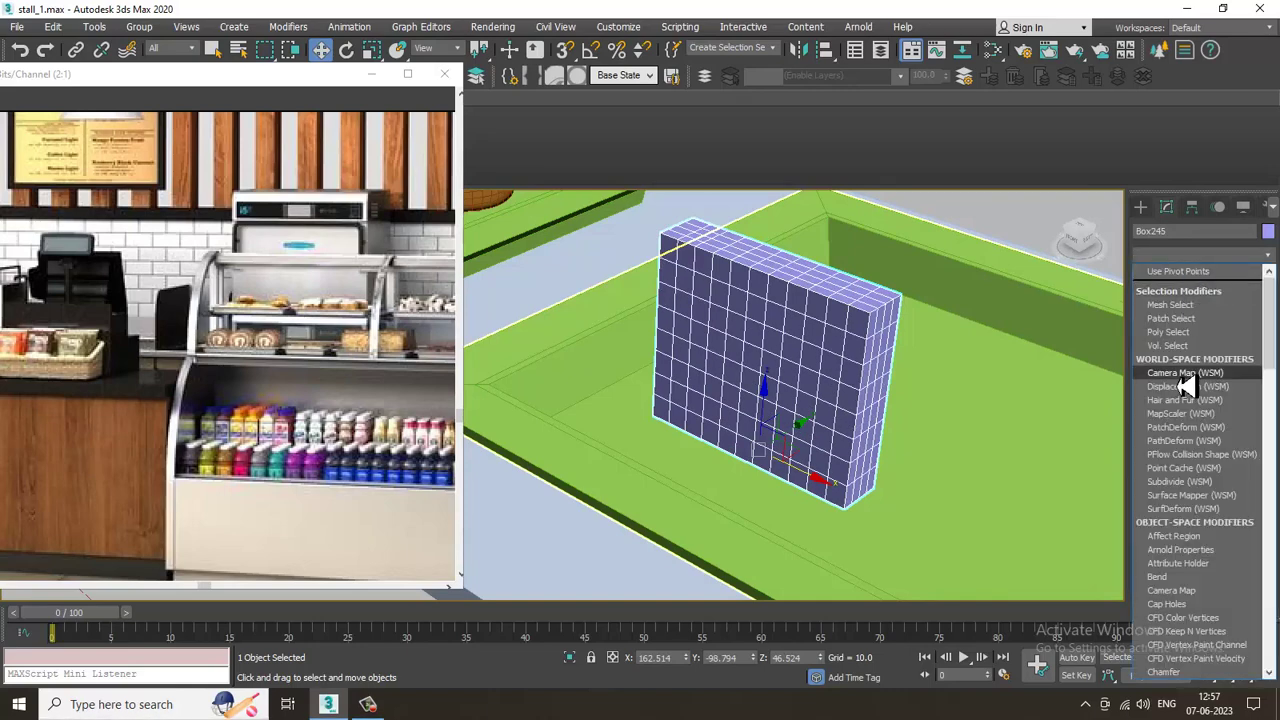
key(t)
key(n)
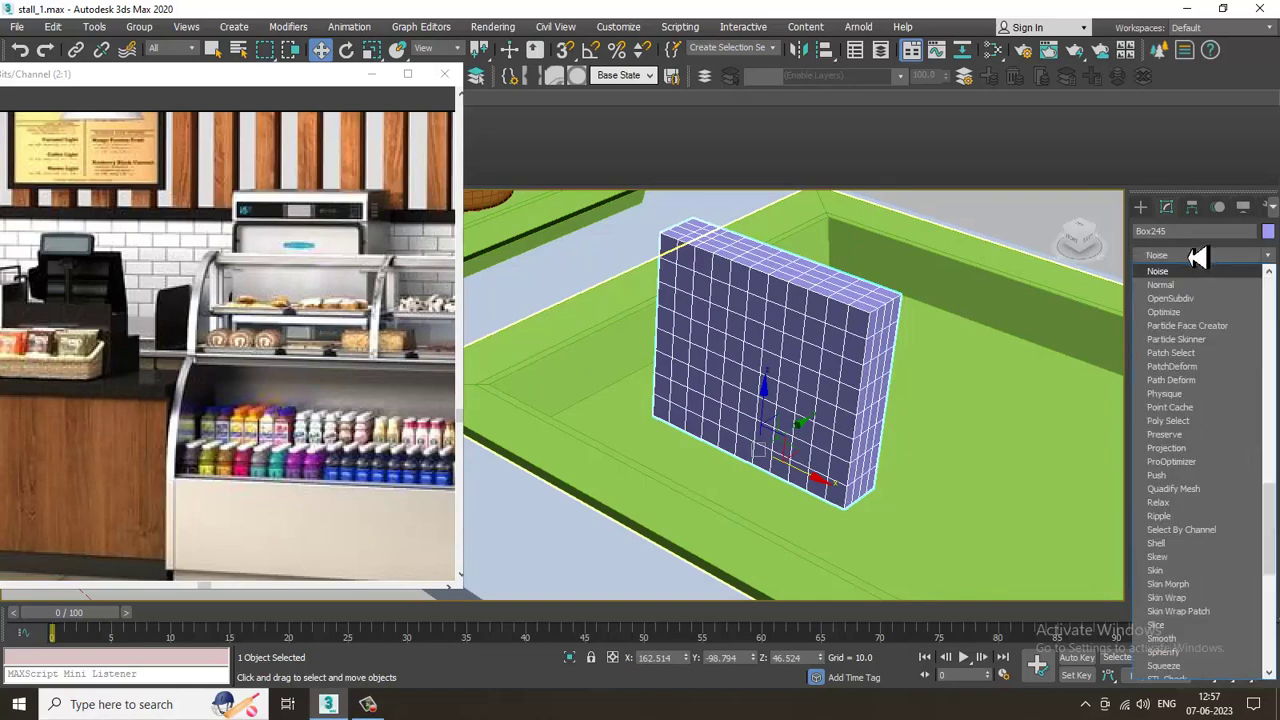
key(Return)
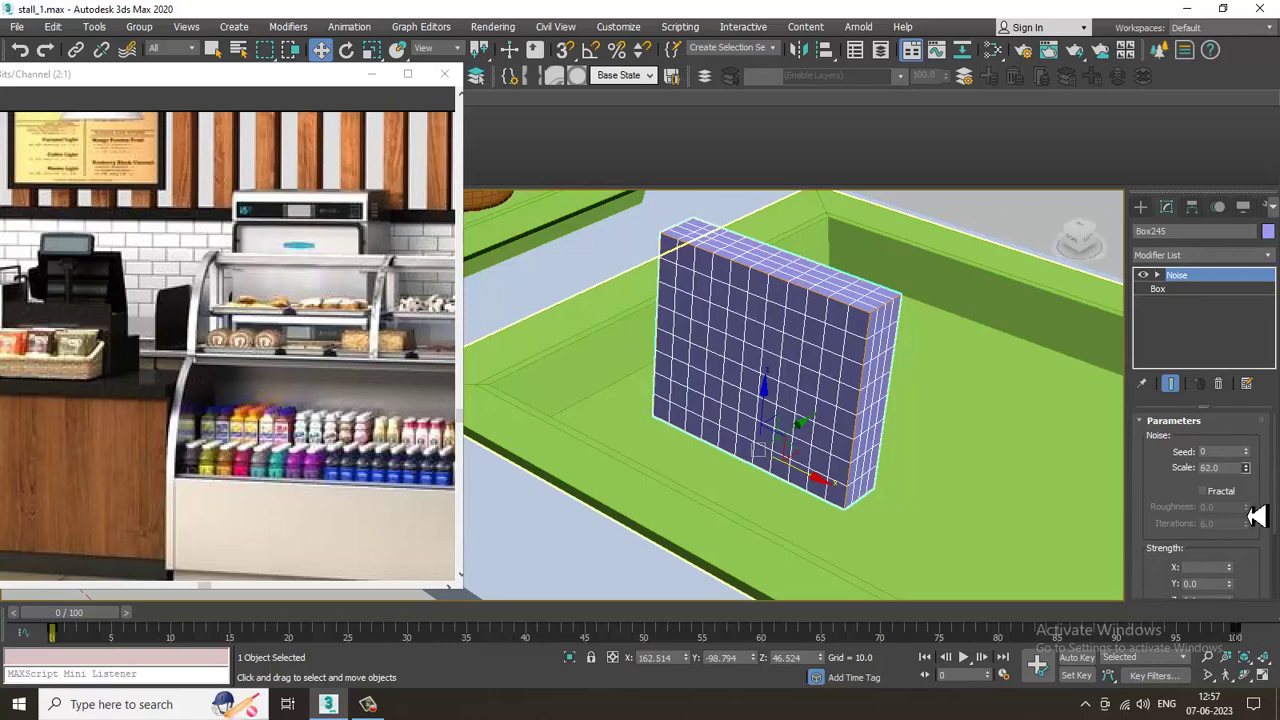
Adjust the Noise strength so the box's faces become slightly uneven, and add a TurboSmooth modifier to it
mouse_move(1267, 561)
mouse_down()
mouse_move(1266, 517)
mouse_move(1247, 575)
mouse_move(1255, 550)
mouse_move(1234, 526)
mouse_move(1248, 582)
mouse_move(1247, 566)
mouse_up()
key(ctrl+z)
alt+middle_drag(1005, 472, 968, 464)
click(1198, 257)
scroll(1208, 370, down, 5)
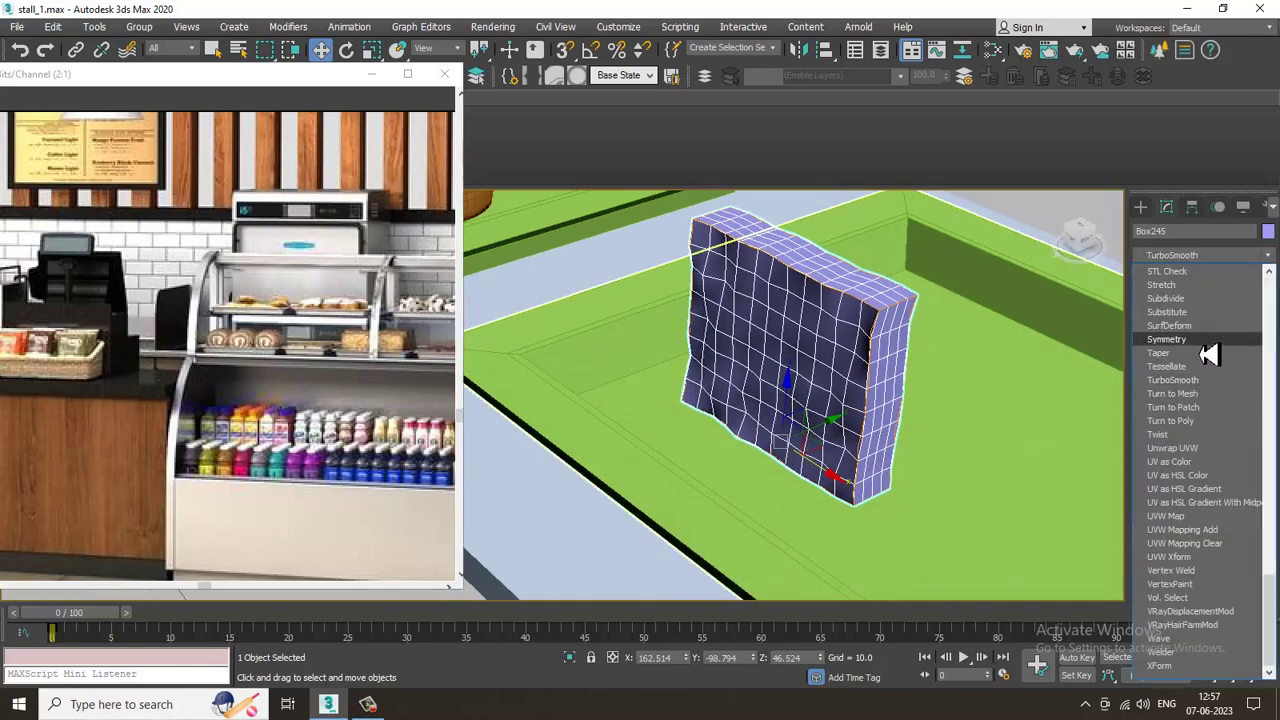
click(1206, 391)
Scale the box thinner along Y into a slab and convert it to an Editable Poly
alt+middle_drag(851, 400, 833, 400)
key(r)
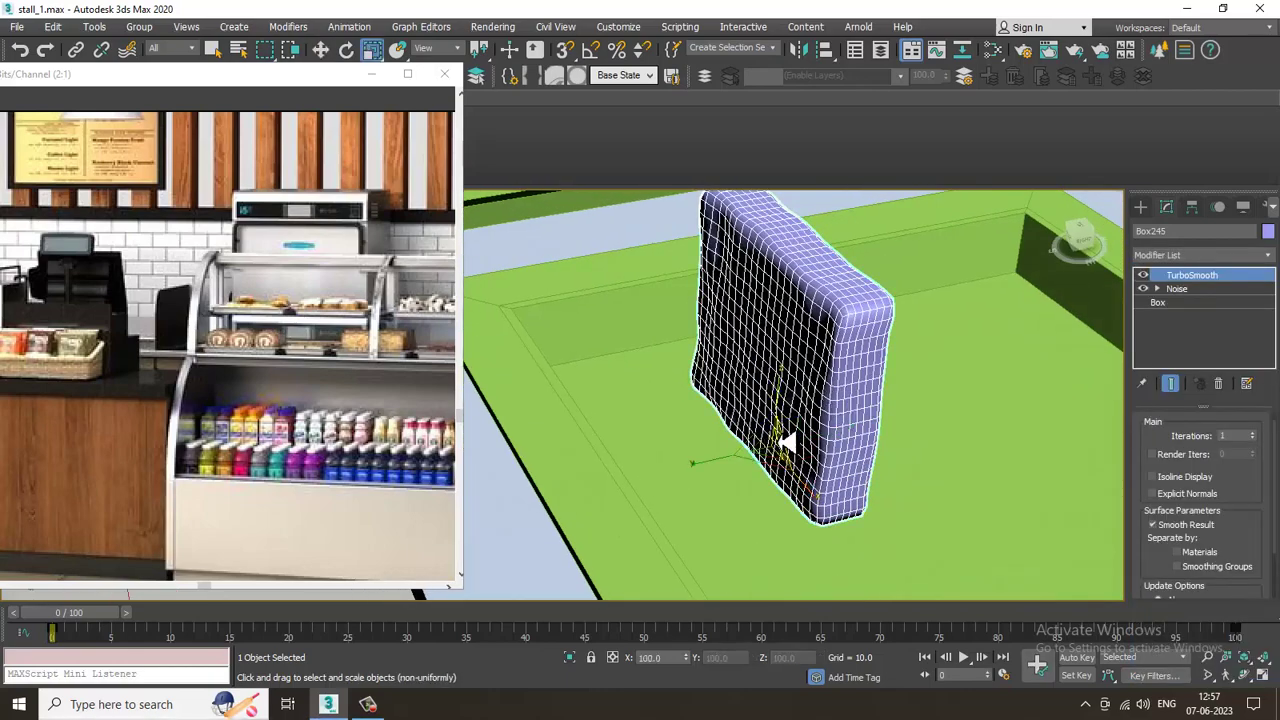
drag(706, 467, 772, 462)
key(w)
alt+middle_drag(778, 456, 803, 363)
right_click(848, 310)
mouse_move(810, 476)
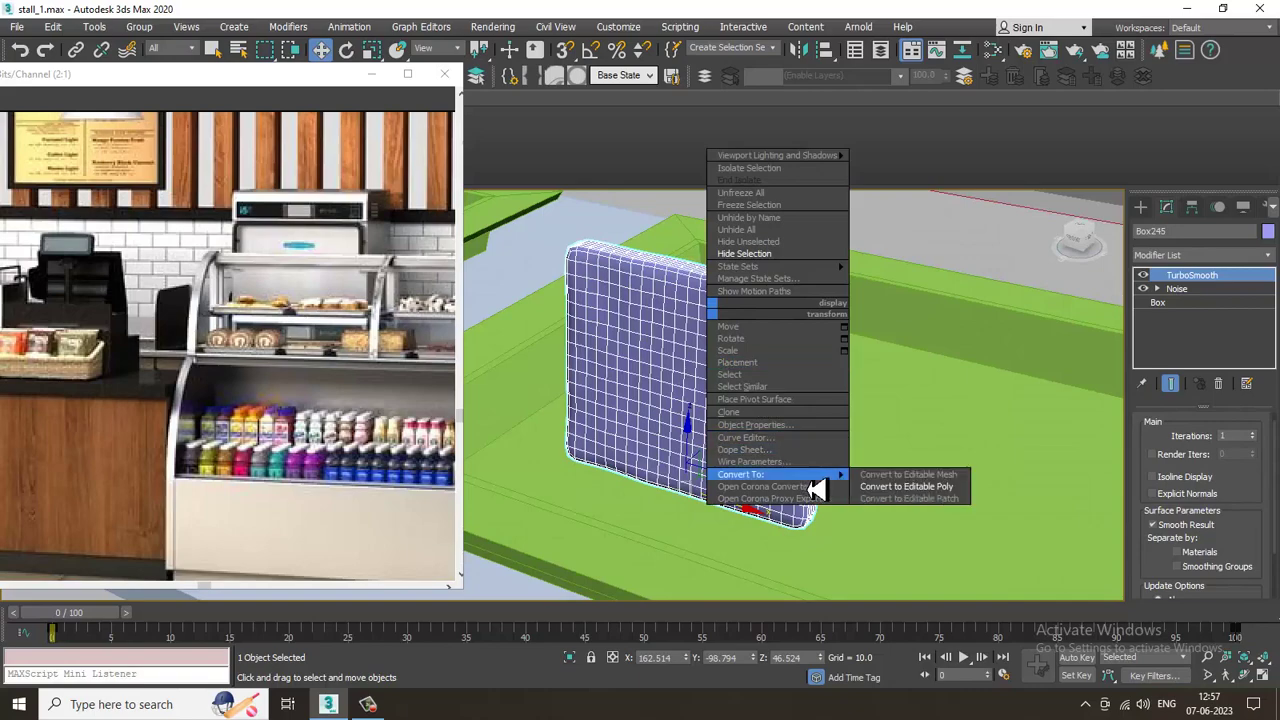
click(970, 488)
Copy the slab twice directly beside itself to form a tight stack of three
alt+middle_drag(977, 491, 725, 522)
mouse_move(743, 505)
mouse_down()
mouse_move(607, 502)
mouse_move(666, 514)
mouse_move(586, 528)
mouse_move(680, 509)
mouse_move(663, 509)
mouse_move(676, 484)
mouse_up()
click(645, 421)
Copy the three-slab stack along Y across the tray at even gaps, and delete the surplus last copy
click(645, 424)
ctrl+click(584, 410)
ctrl+click(572, 394)
alt+middle_drag(608, 430, 622, 435)
shift+drag(648, 408, 836, 402)
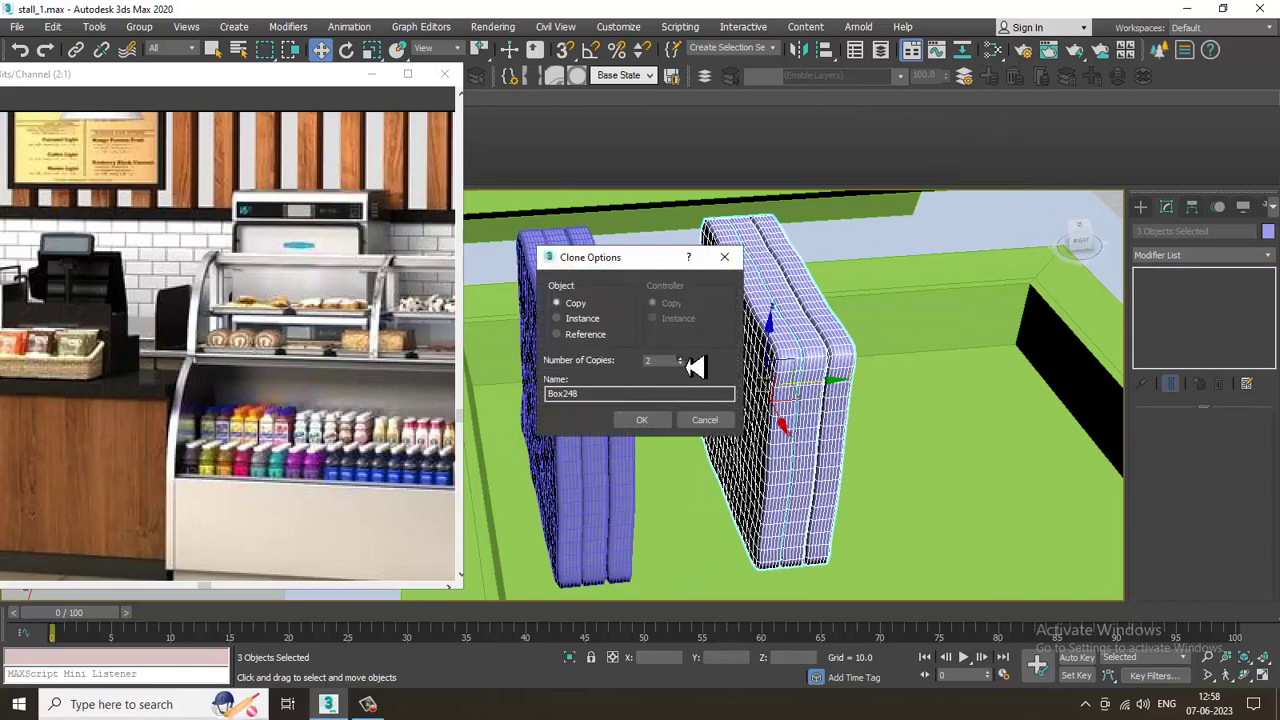
click(663, 428)
mouse_move(666, 432)
alt+middle_down()
mouse_move(909, 457)
mouse_move(1012, 396)
alt+middle_up()
drag(993, 362, 937, 357)
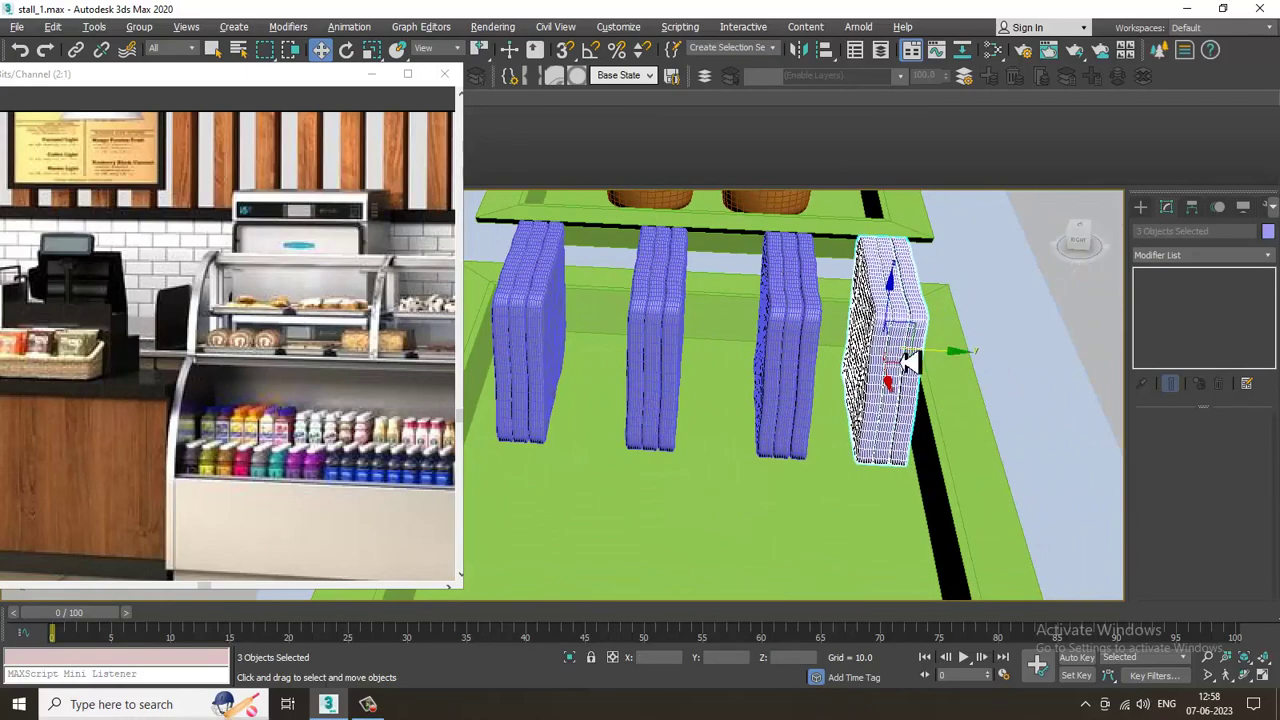
key(Delete)
Select all nine slabs of the three stacks and copy them along X to form a second row in the tray
click(807, 350)
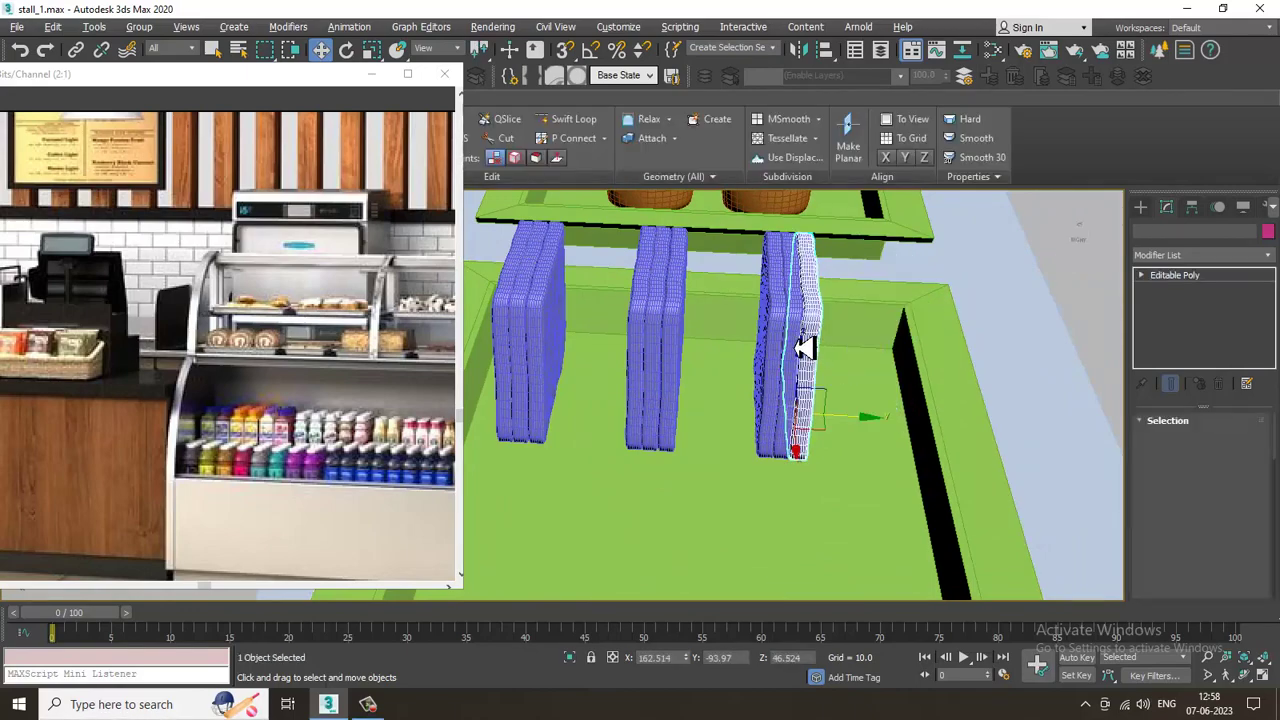
ctrl+click(788, 346)
ctrl+click(768, 345)
ctrl+click(668, 341)
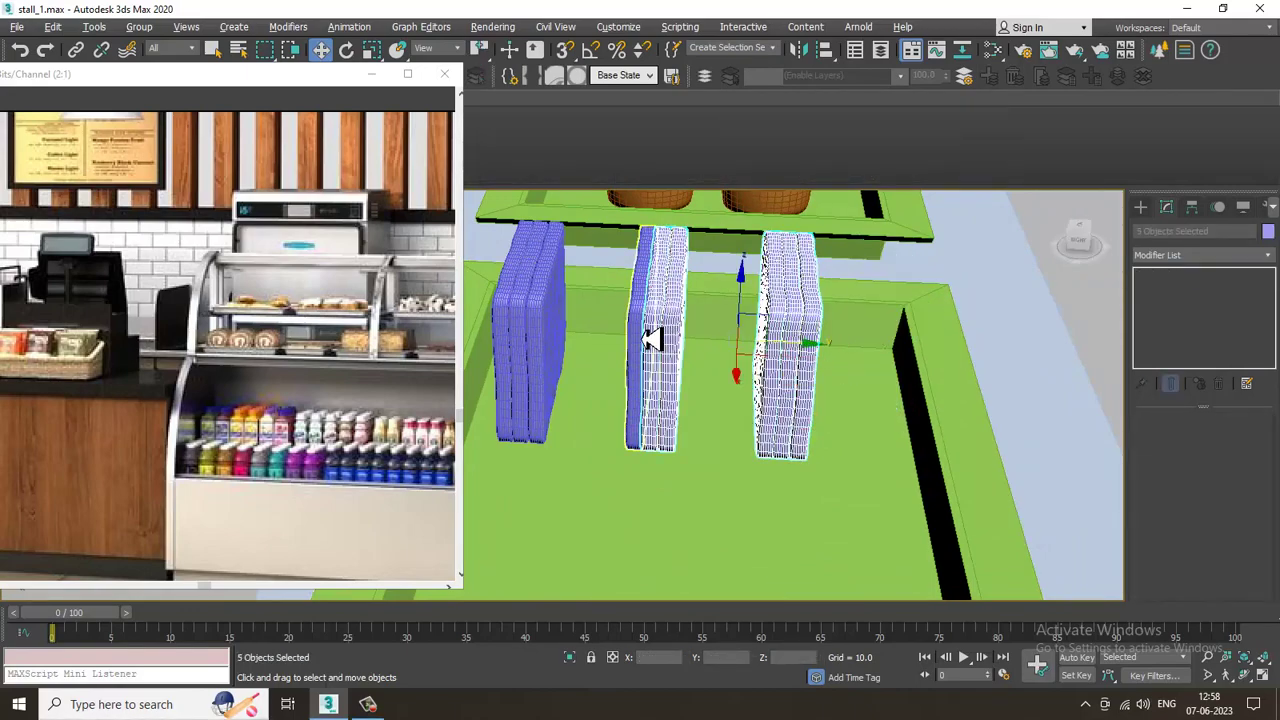
ctrl+click(518, 316)
ctrl+click(518, 316)
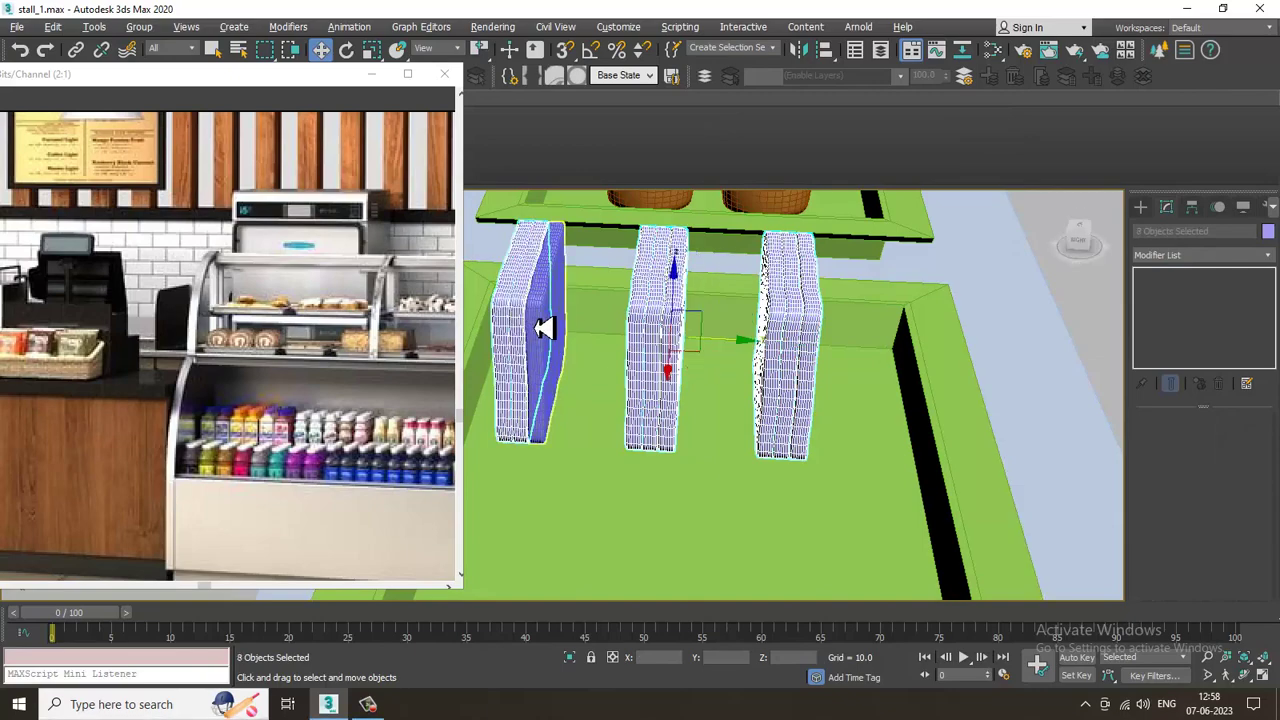
ctrl+click(545, 329)
scroll(728, 397, down, 4)
alt+middle_drag(728, 397, 802, 386)
mouse_move(750, 372)
shift+mouse_down()
mouse_move(908, 366)
mouse_move(860, 362)
shift+mouse_up()
click(637, 421)
scroll(668, 431, down, 4)
alt+middle_drag(668, 431, 833, 385)
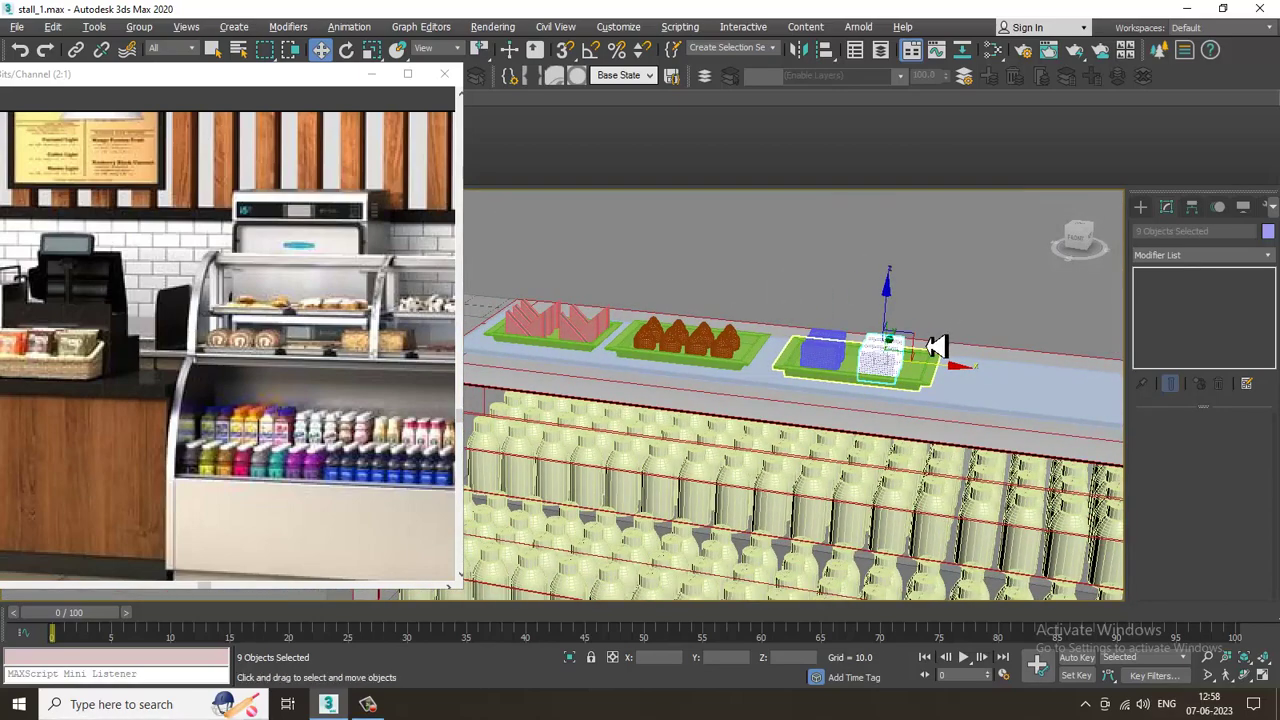
Unhide all objects to view the trays behind the curved glass cover, and hide the cover again
right_click(930, 278)
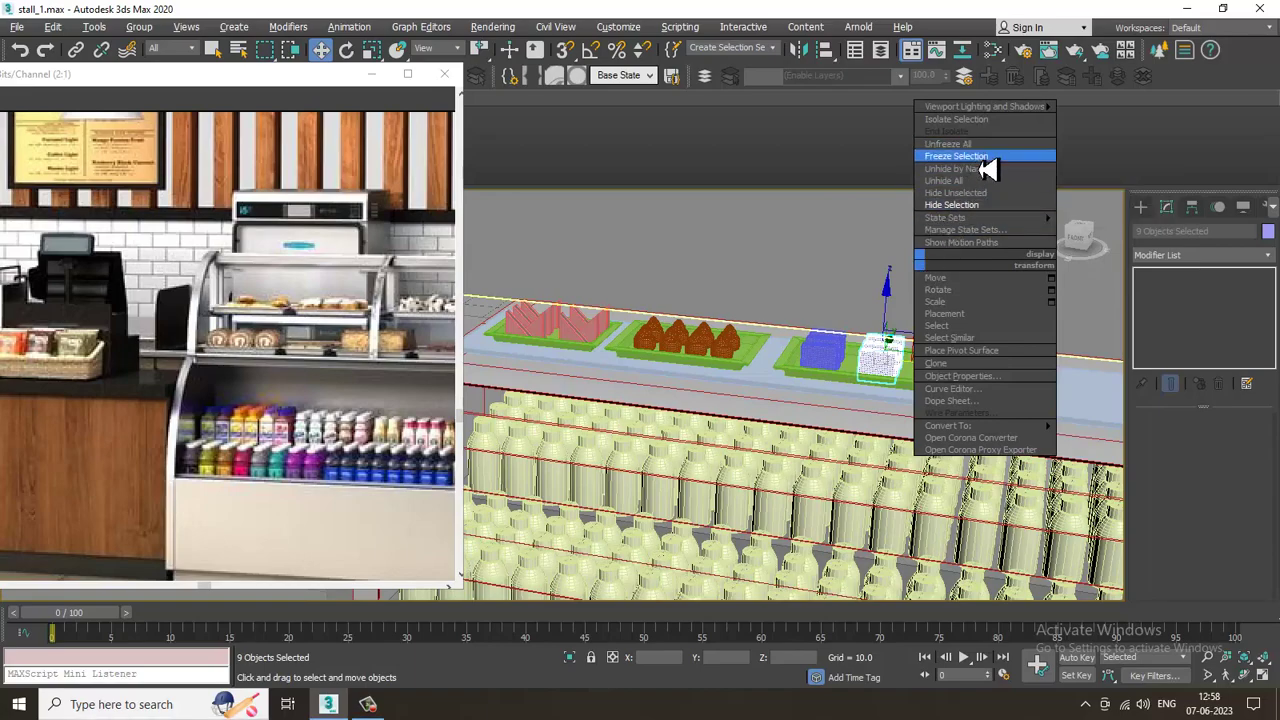
click(993, 196)
alt+middle_drag(908, 338, 874, 409)
scroll(870, 409, down, 3)
scroll(843, 415, up, 6)
scroll(818, 420, down, 8)
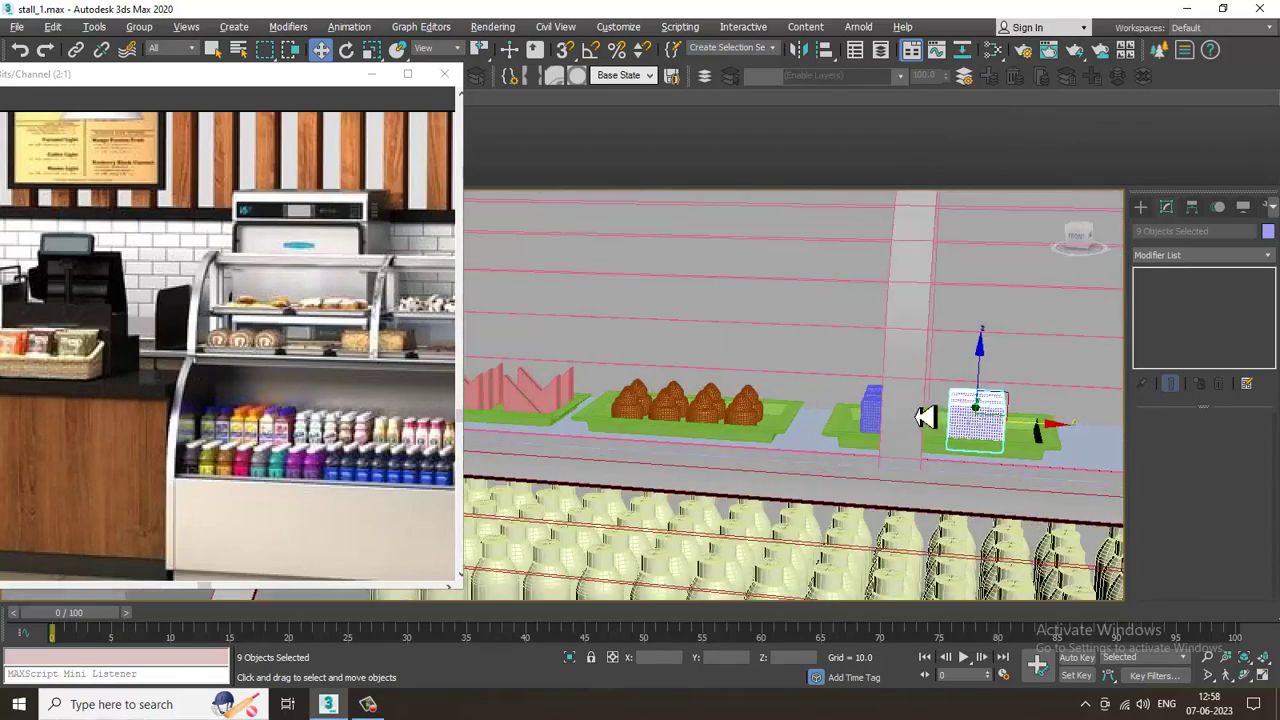
scroll(868, 415, up, 3)
click(954, 302)
right_click(954, 302)
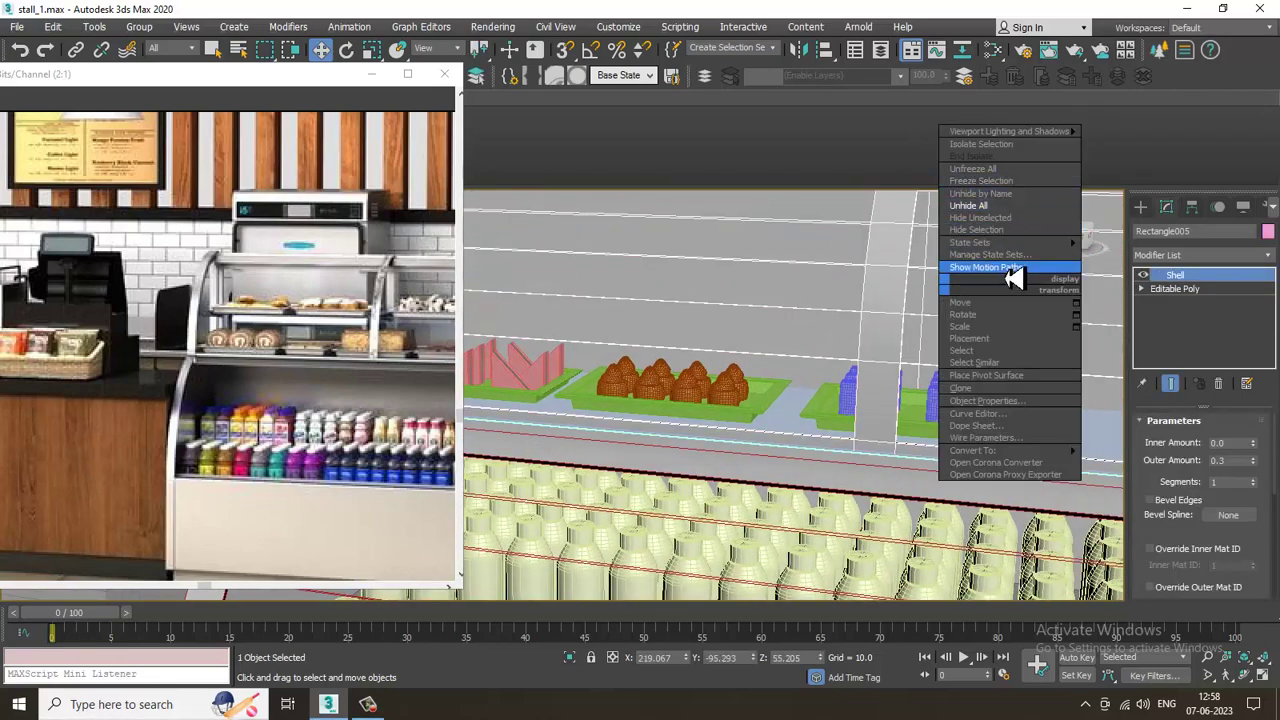
click(1006, 231)
Select the third tray together with the slabs of the newly copied row
alt+middle_drag(945, 345, 857, 451)
alt+middle_drag(768, 489, 871, 237)
scroll(951, 383, down, 5)
scroll(960, 397, up, 5)
scroll(820, 354, up, 4)
middle_drag(820, 354, 840, 406)
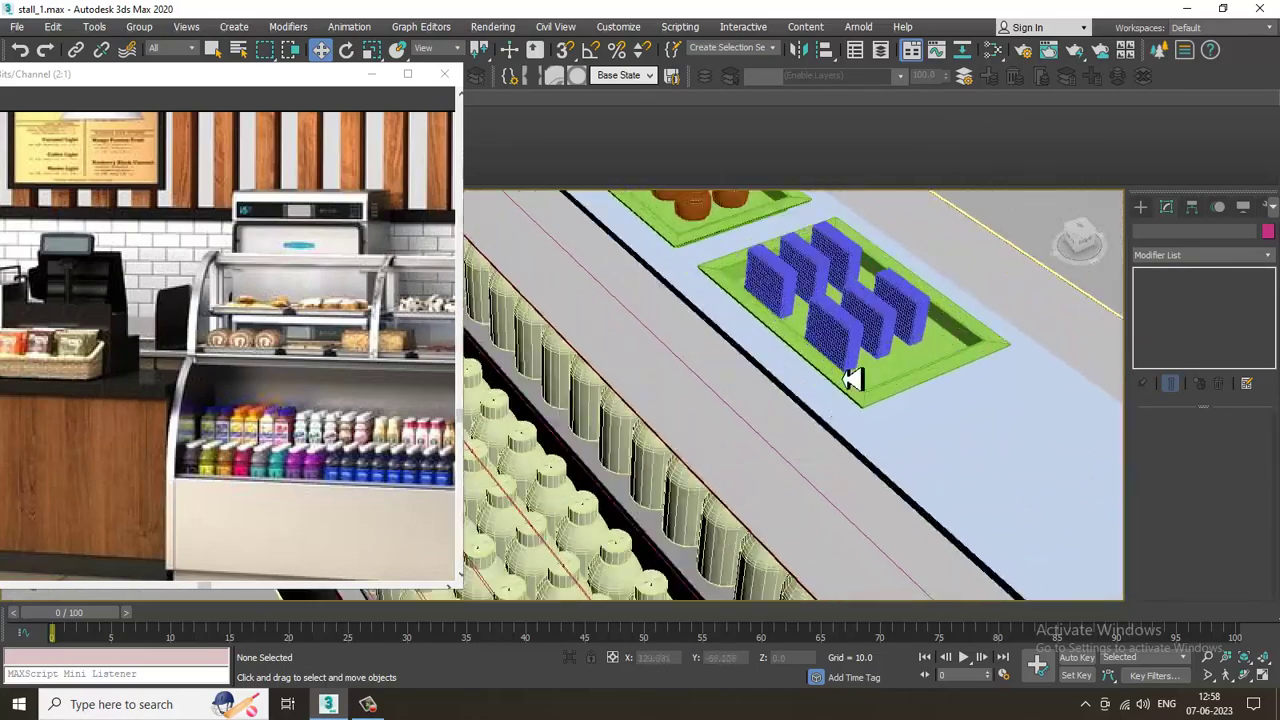
click(851, 345)
scroll(851, 345, down, 4)
scroll(1040, 390, up, 1)
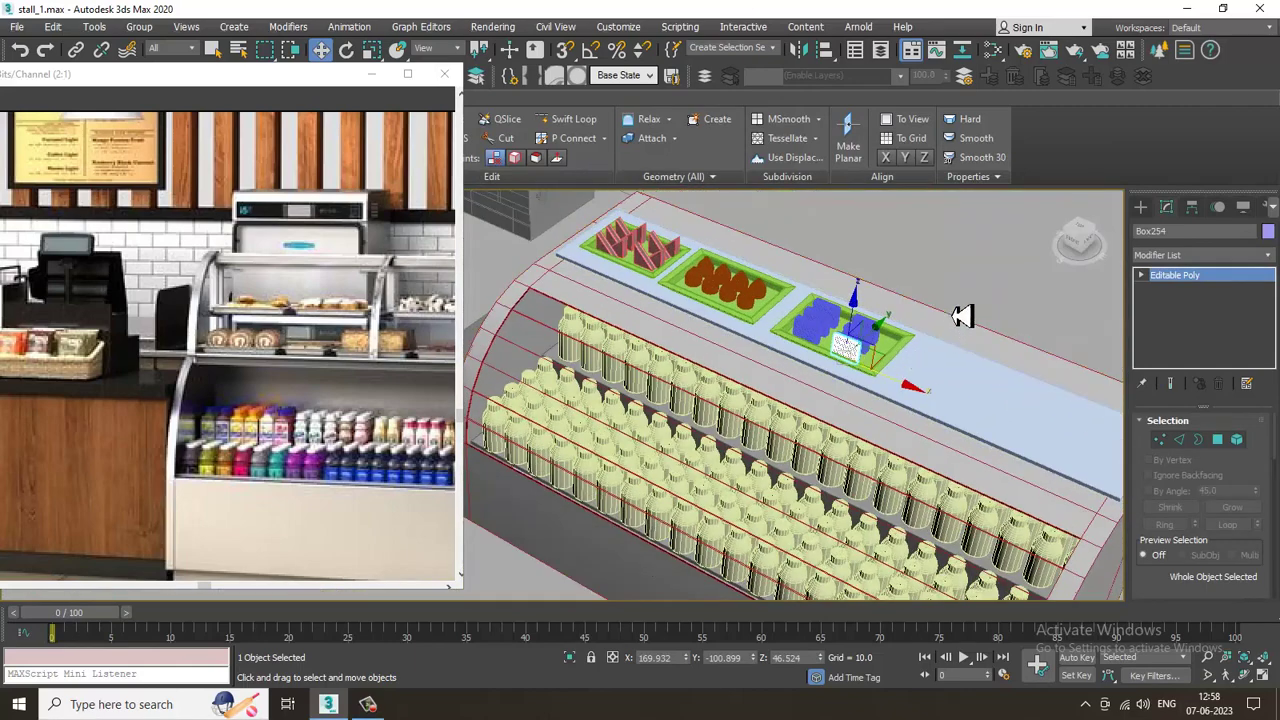
scroll(893, 348, up, 5)
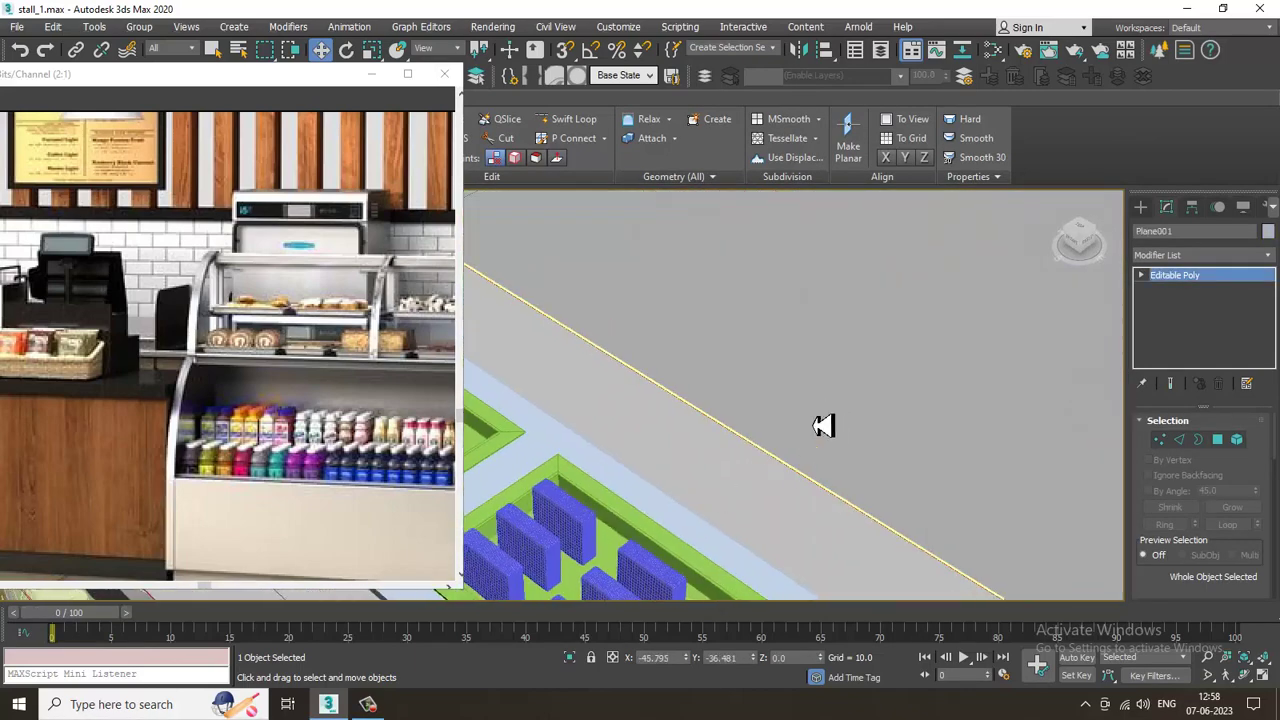
scroll(803, 449, down, 2)
ctrl+click(718, 490)
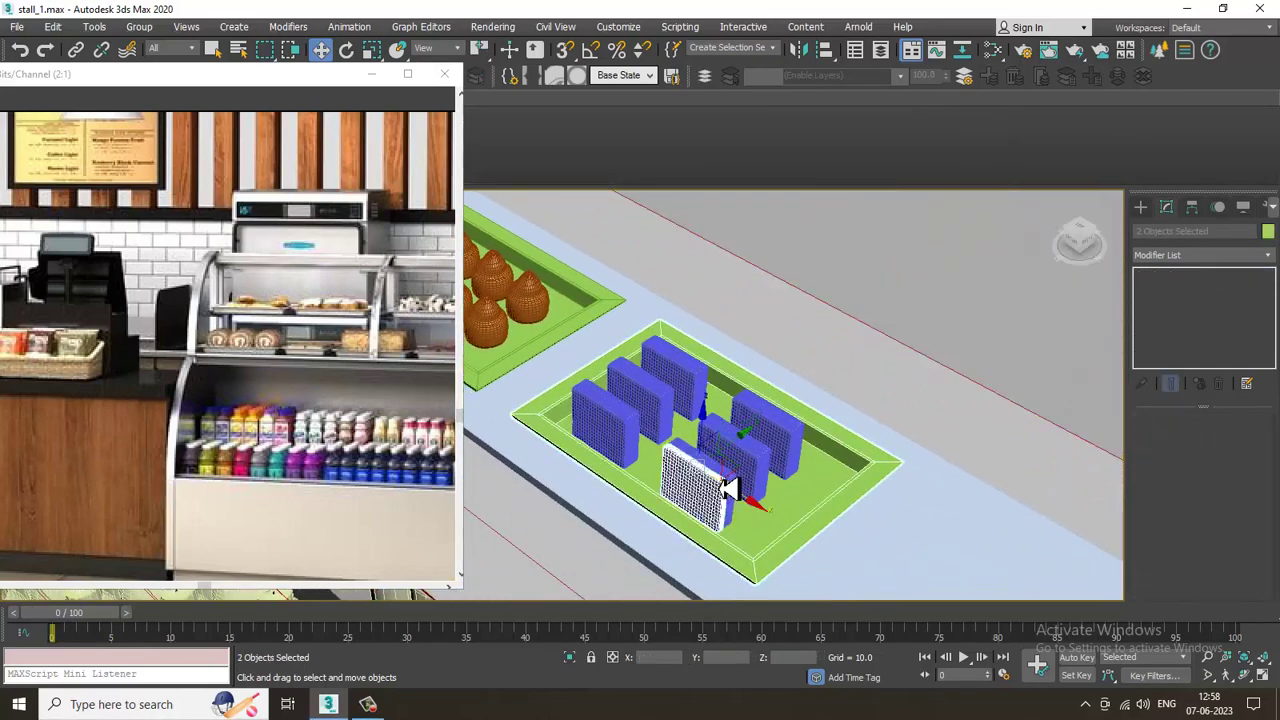
ctrl+click(779, 447)
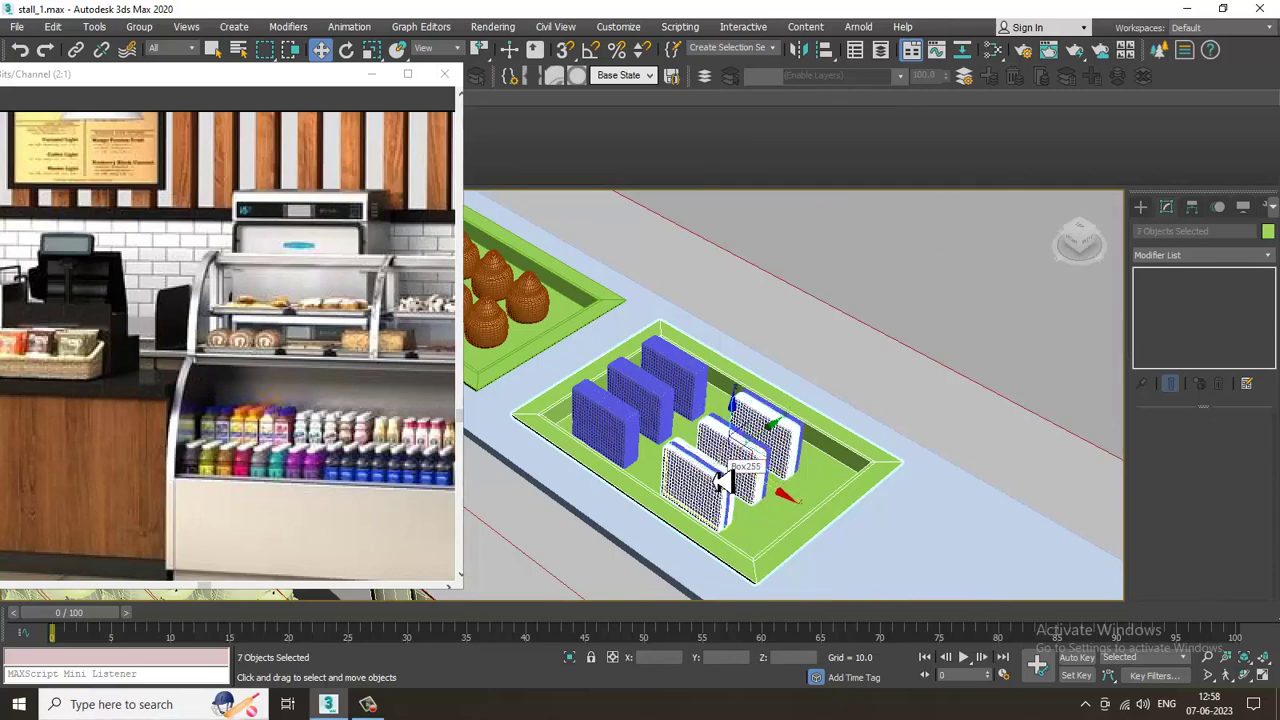
ctrl+click(720, 481)
Add the remaining slabs of both rows to the selection so the tray and all 18 slabs are included
scroll(691, 449, up, 5)
middle_drag(691, 449, 900, 492)
ctrl+click(731, 443)
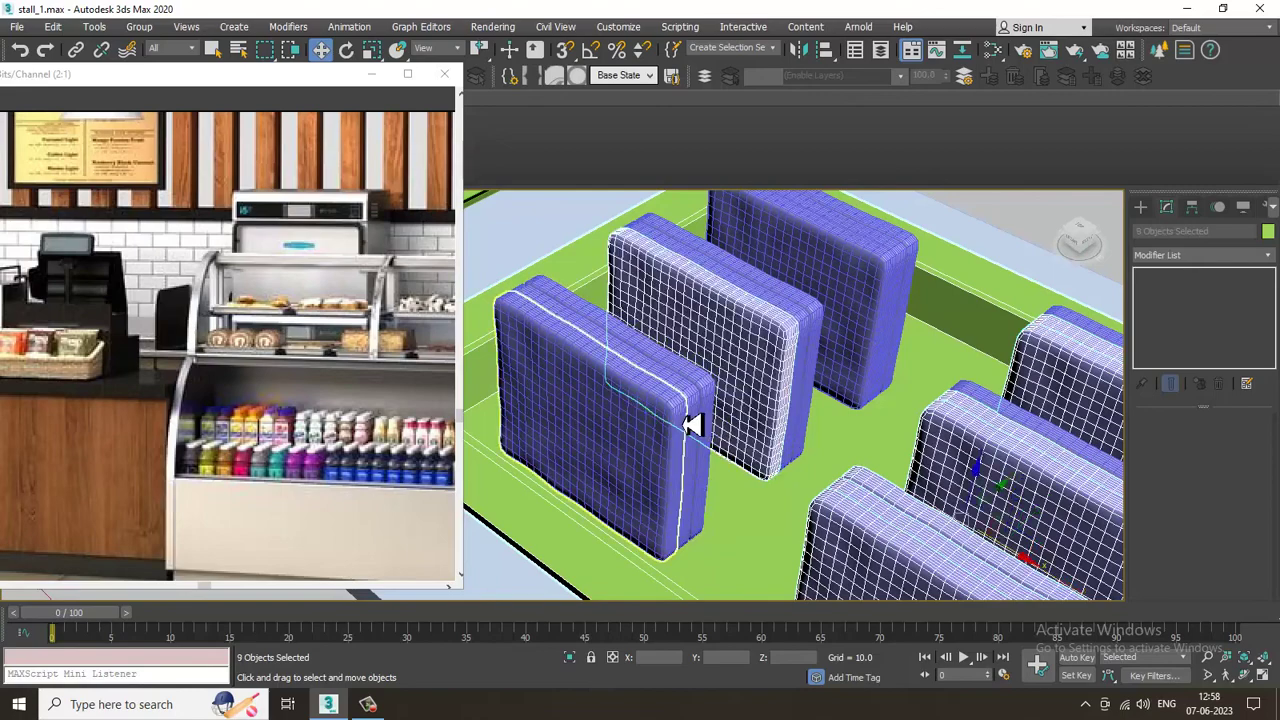
ctrl+click(692, 425)
ctrl+click(796, 317)
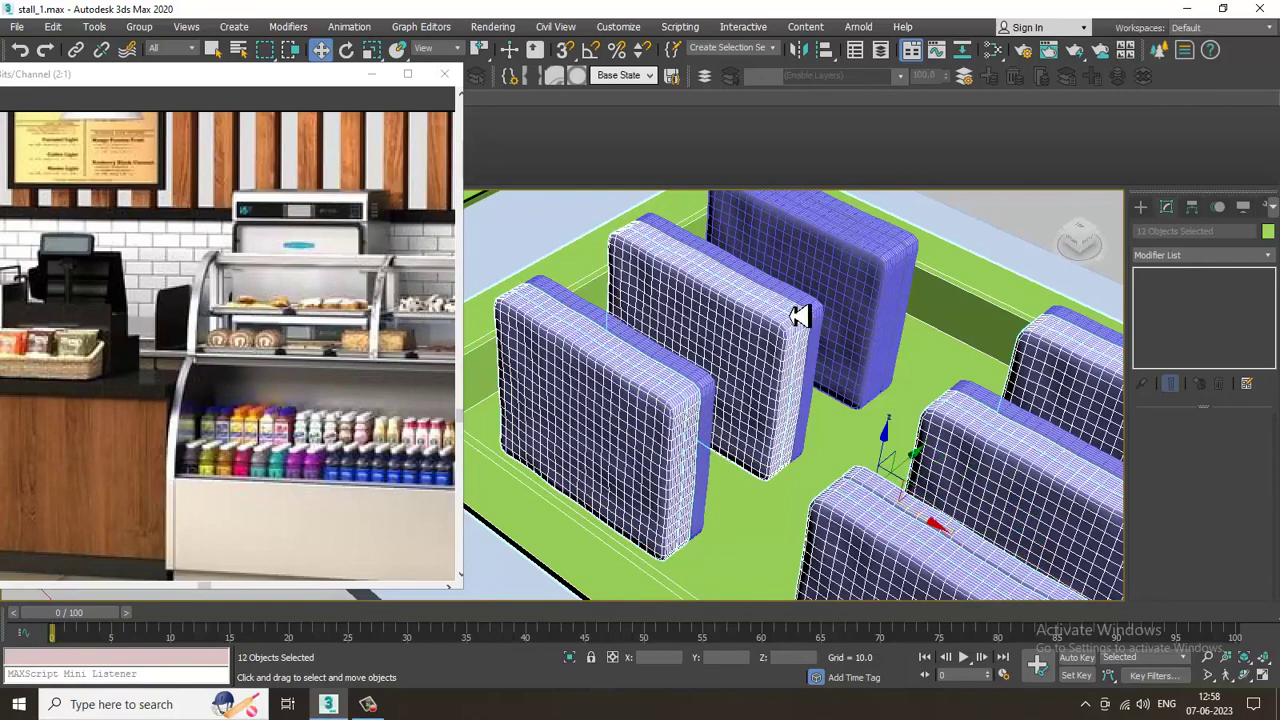
ctrl+click(694, 386)
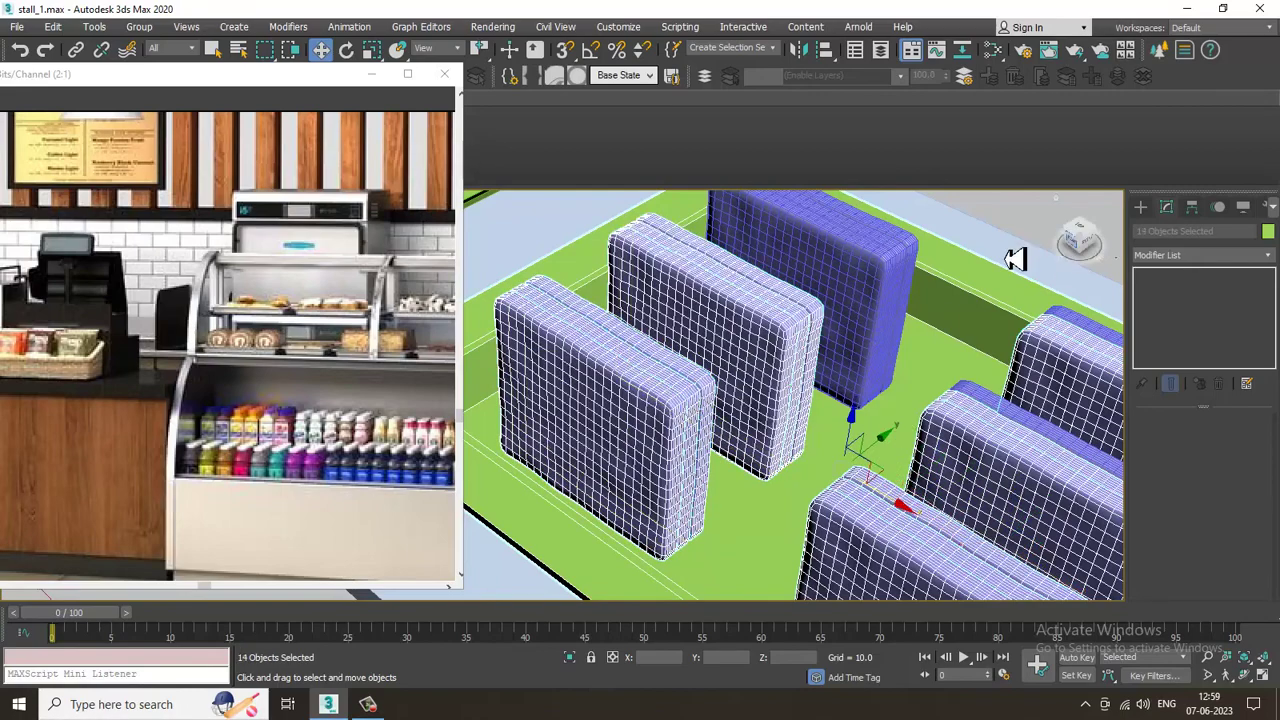
ctrl+click(848, 253)
ctrl+click(886, 247)
ctrl+click(899, 247)
ctrl+click(1043, 442)
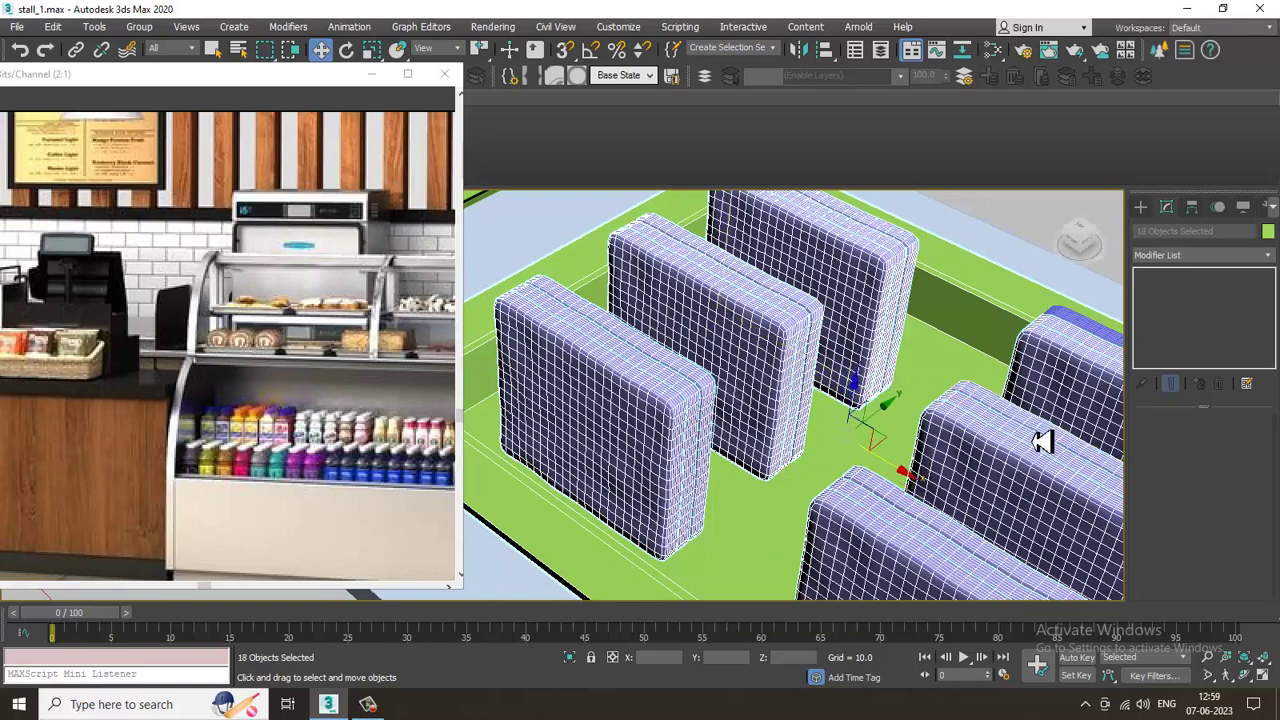
middle_drag(1043, 443, 977, 418)
ctrl+click(1012, 378)
scroll(920, 420, down, 5)
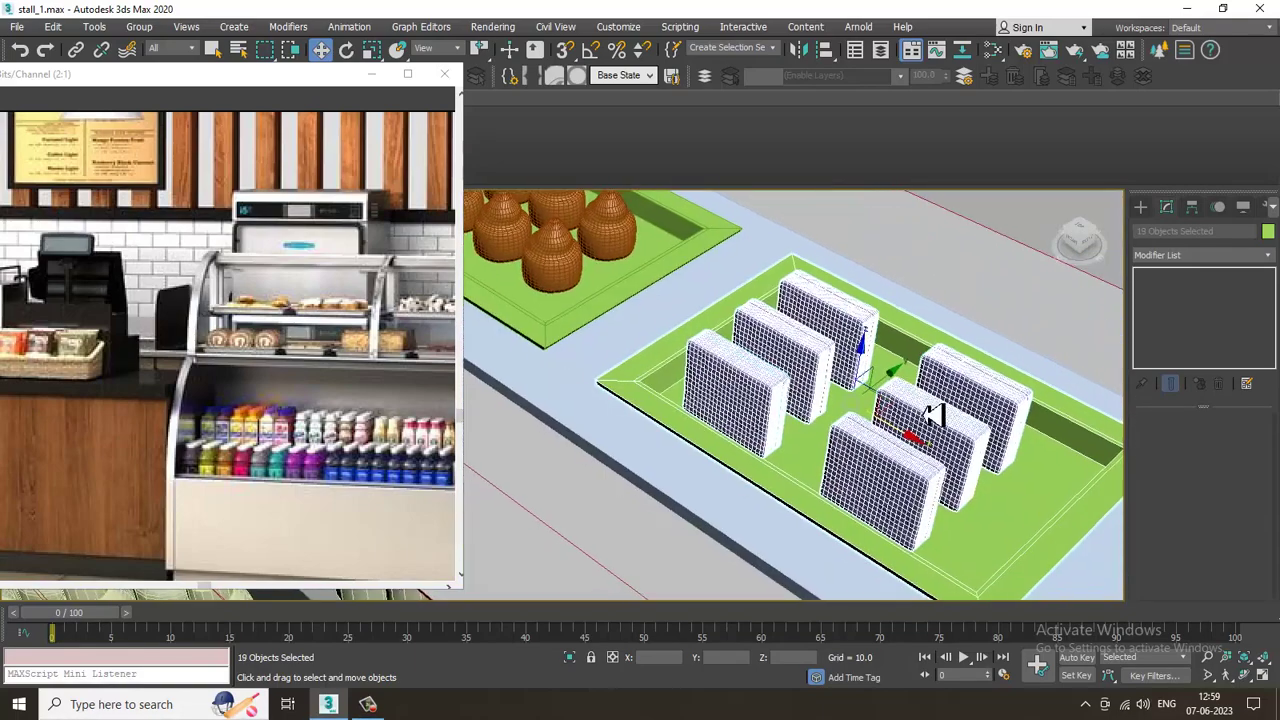
Scale the third tray and its slabs up uniformly to about 113% and adjust their position on the shelf
key(r)
drag(838, 391, 855, 405)
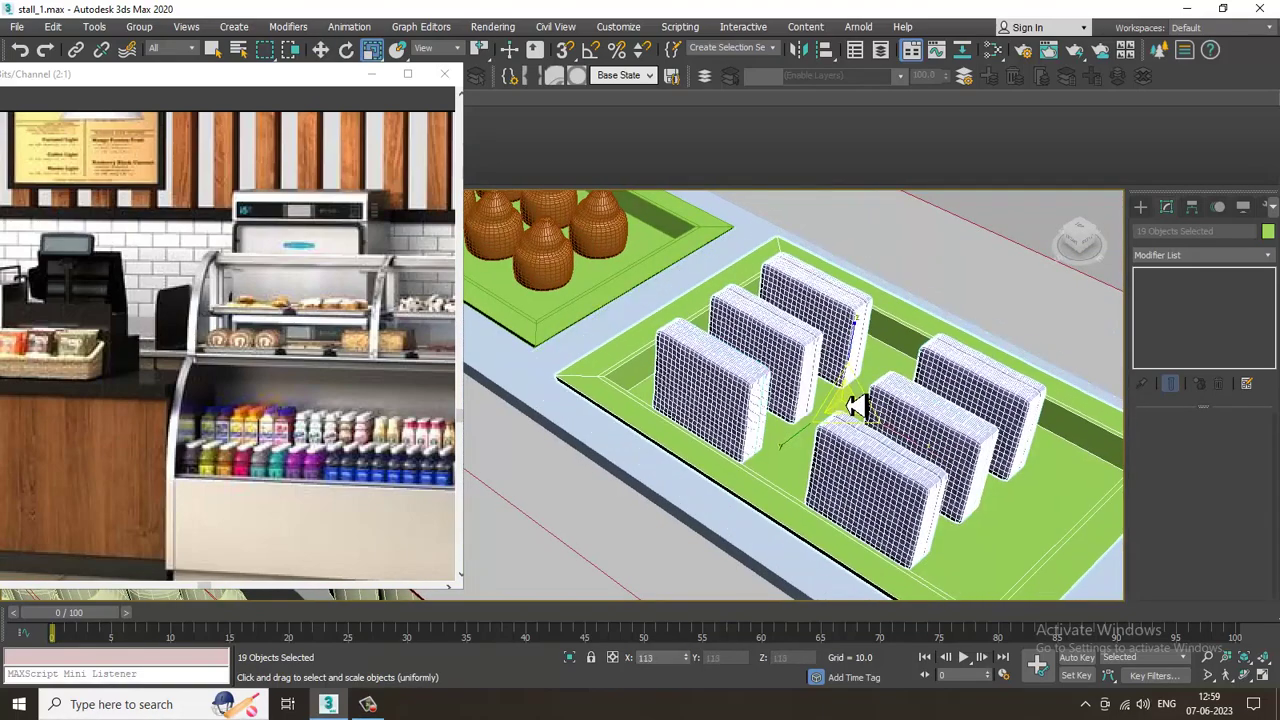
scroll(866, 409, down, 3)
alt+middle_drag(868, 409, 860, 371)
key(w)
mouse_move(866, 362)
mouse_down()
mouse_move(874, 371)
mouse_move(857, 376)
mouse_up()
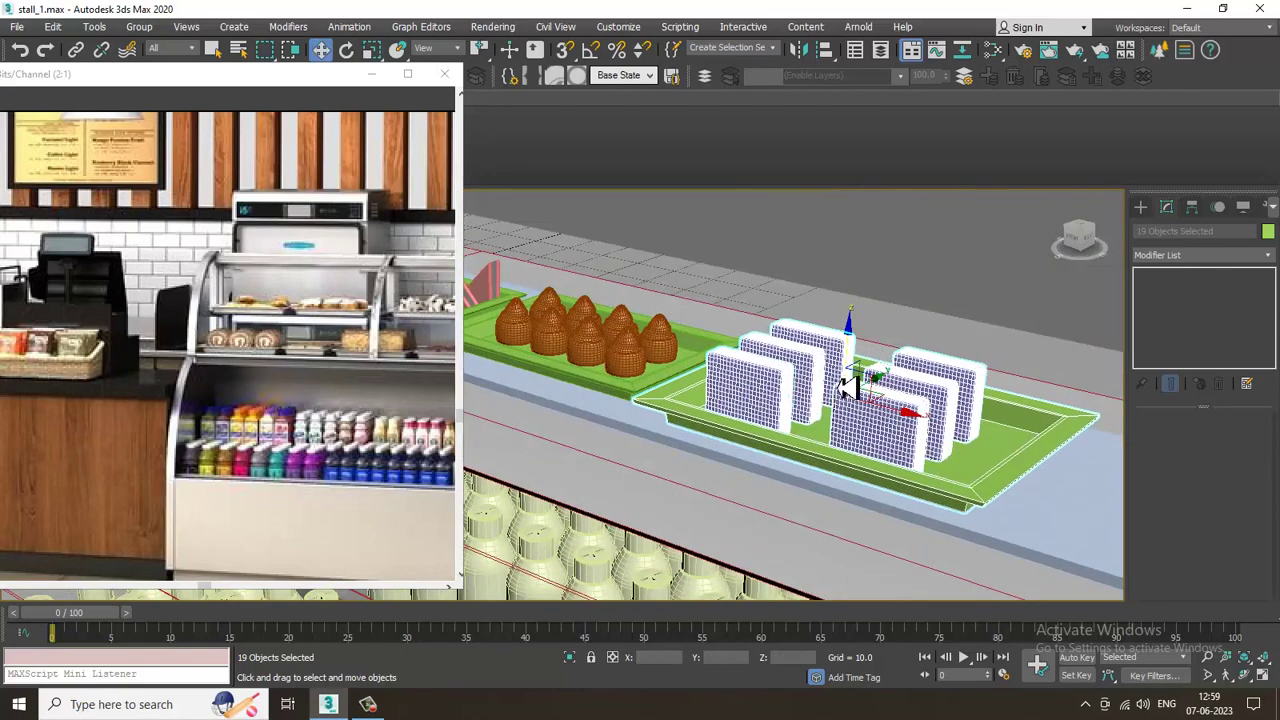
Select the middle tray with its eight pastries and combine them into one group
scroll(857, 378, down, 4)
alt+middle_drag(857, 378, 860, 406)
scroll(897, 468, up, 3)
middle_drag(580, 395, 932, 388)
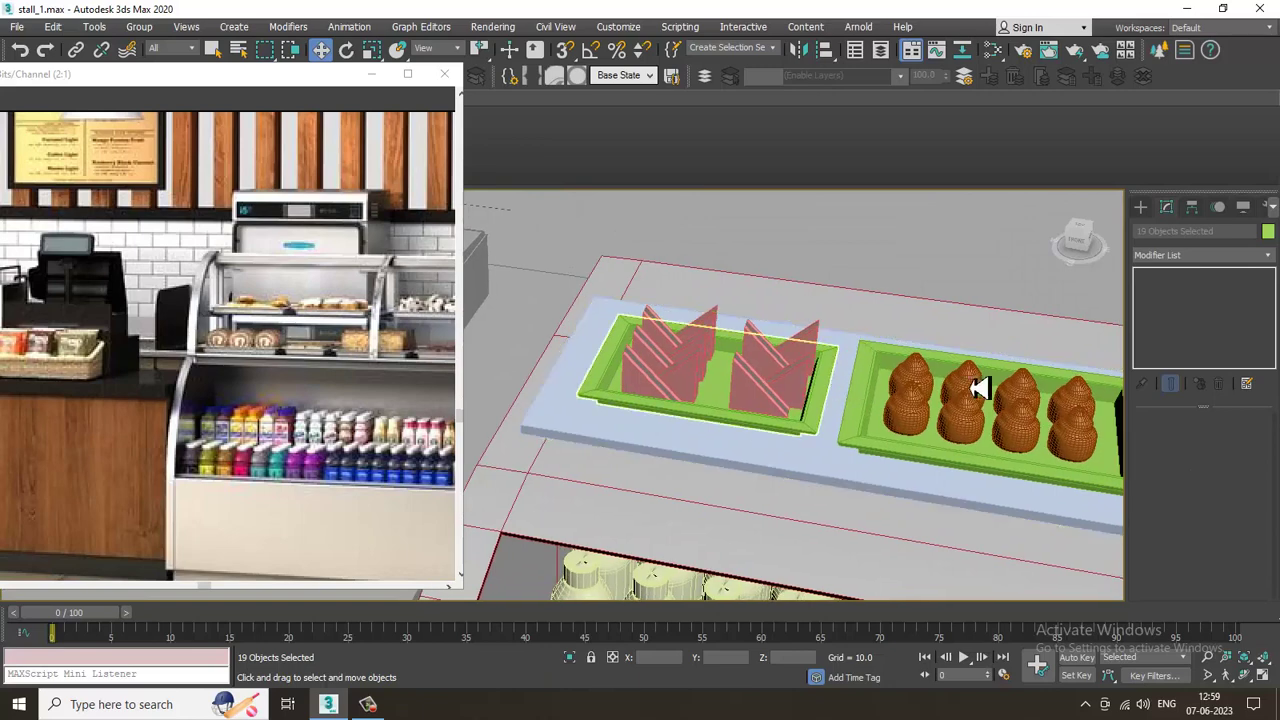
click(945, 418)
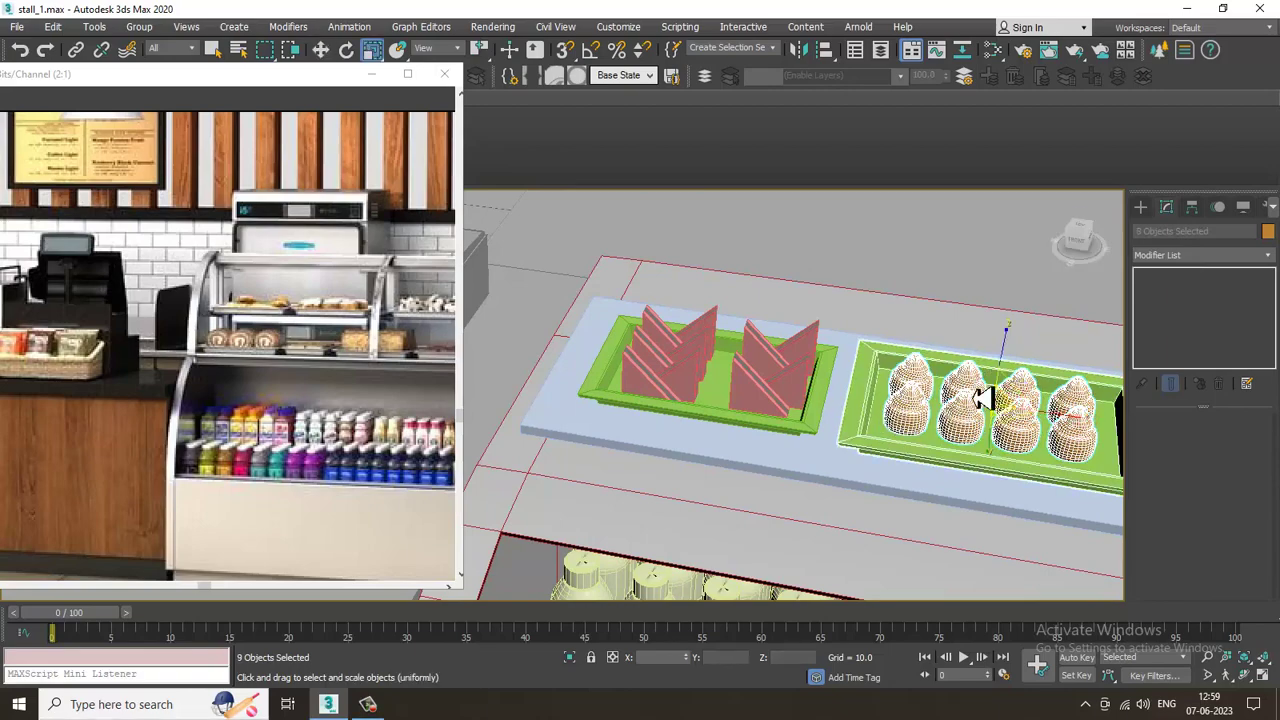
alt+middle_drag(1008, 409, 874, 337)
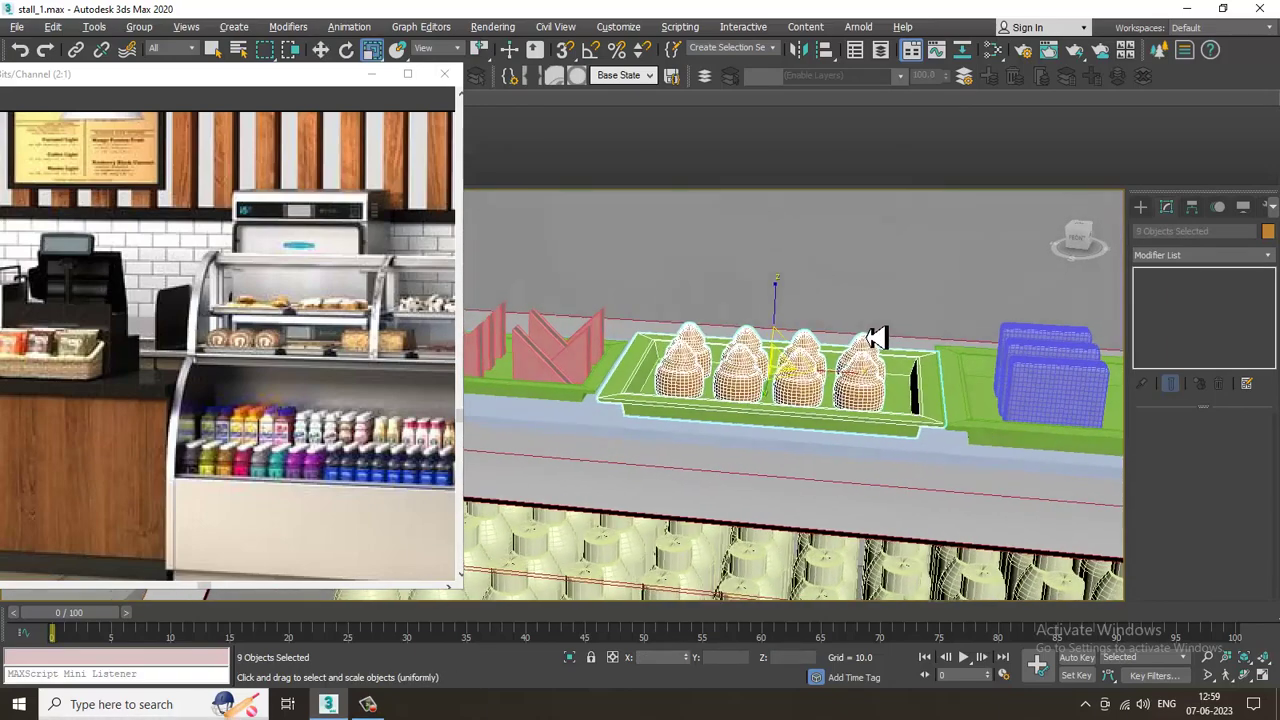
key(w)
alt+middle_drag(890, 418, 822, 402)
scroll(906, 408, down, 3)
scroll(944, 415, down, 2)
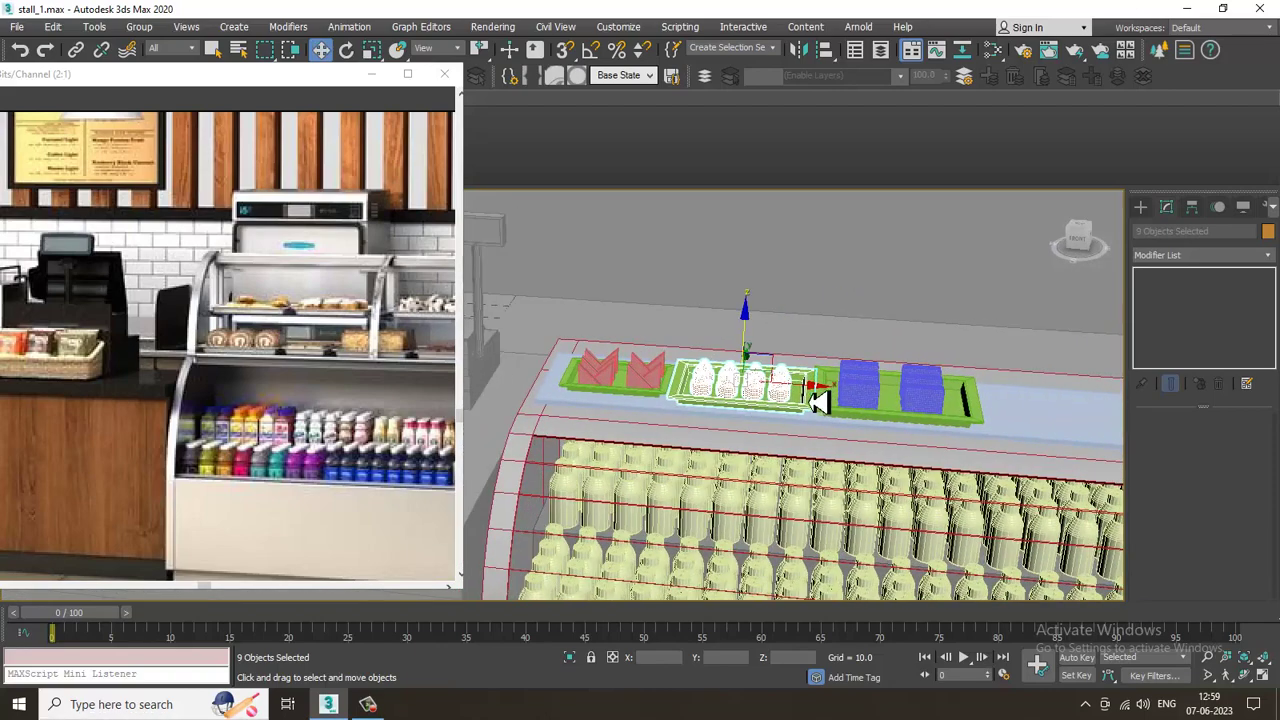
click(139, 26)
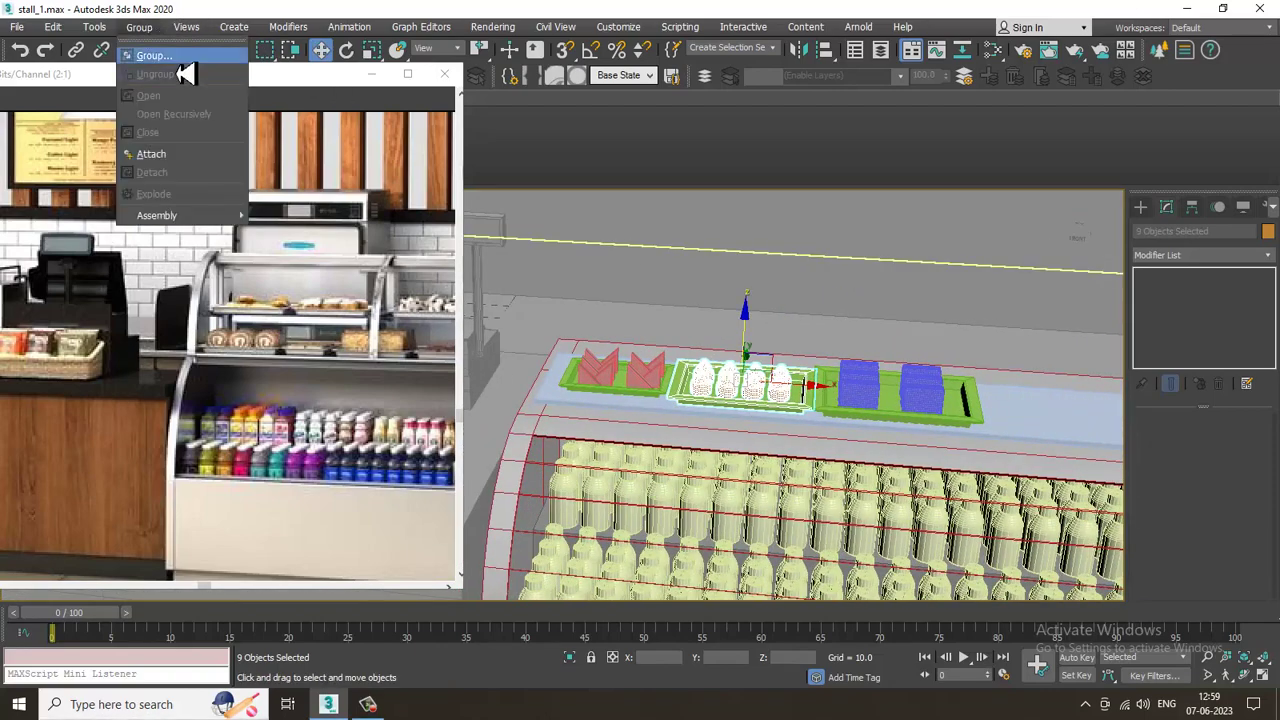
click(155, 55)
click(651, 380)
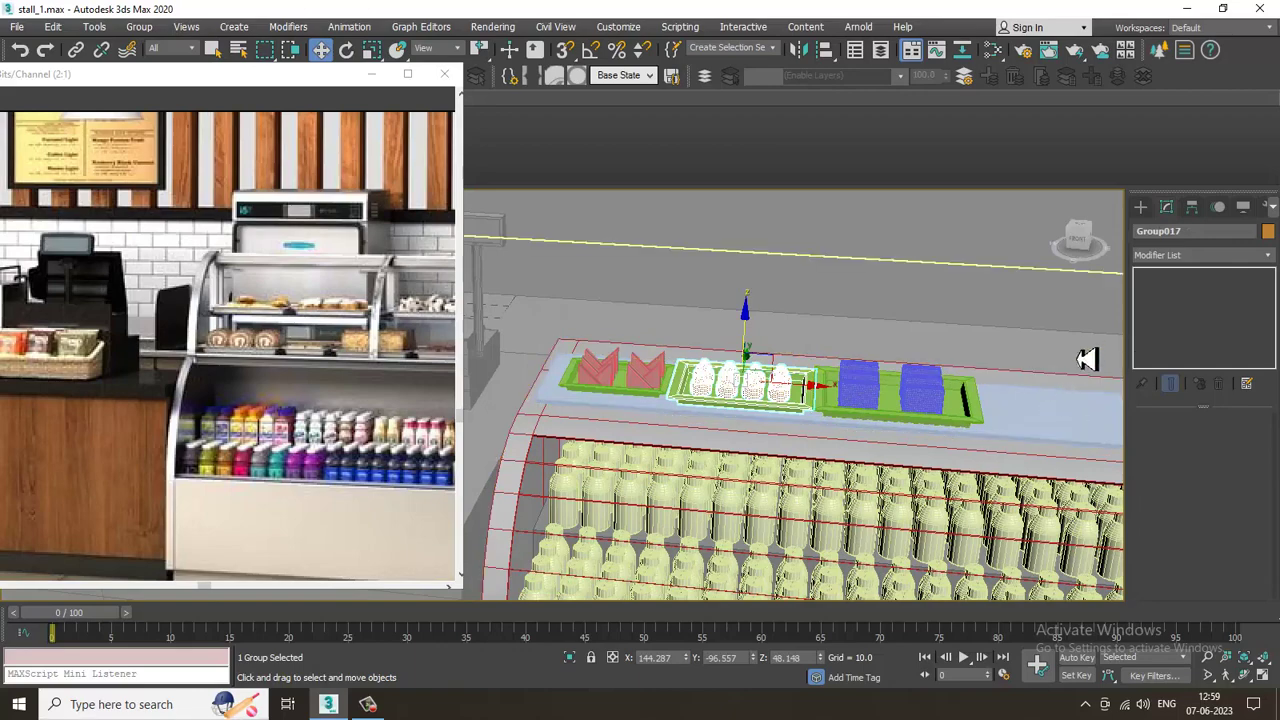
Select the third tray together with its slabs, excluding the shelf, the display case and the bottles from the selection
scroll(980, 392, down, 5)
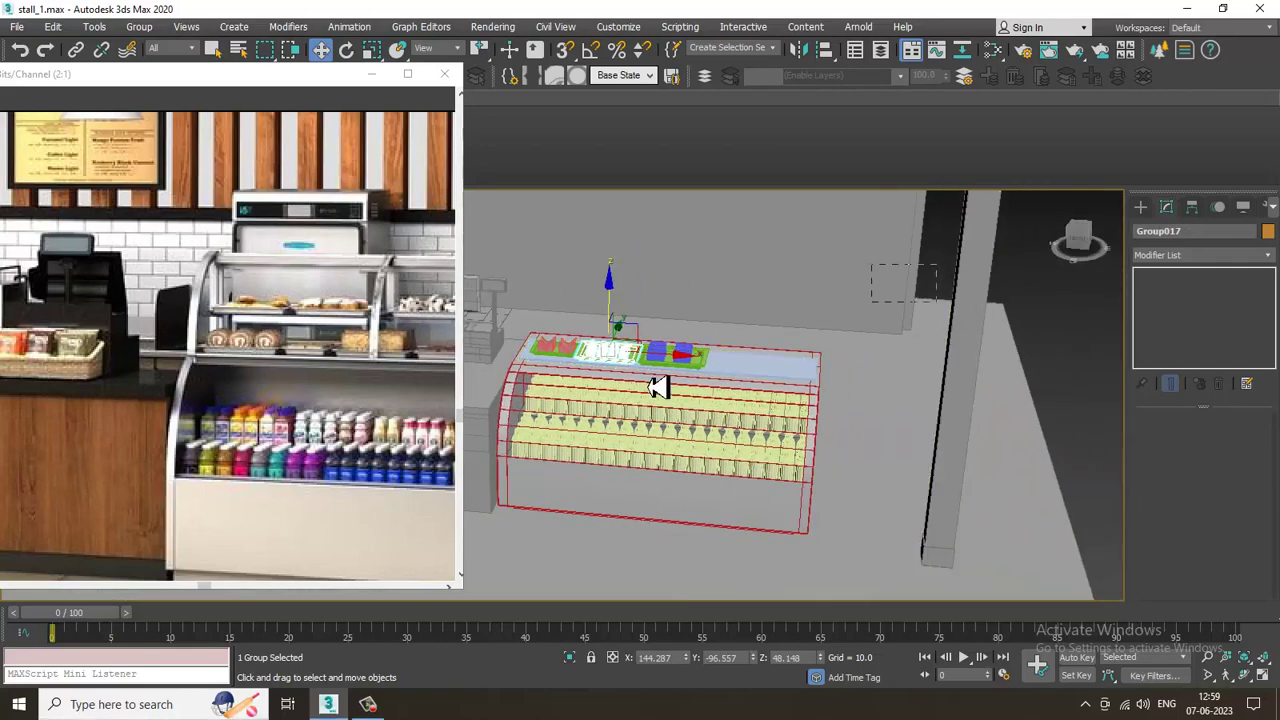
drag(640, 385, 640, 384)
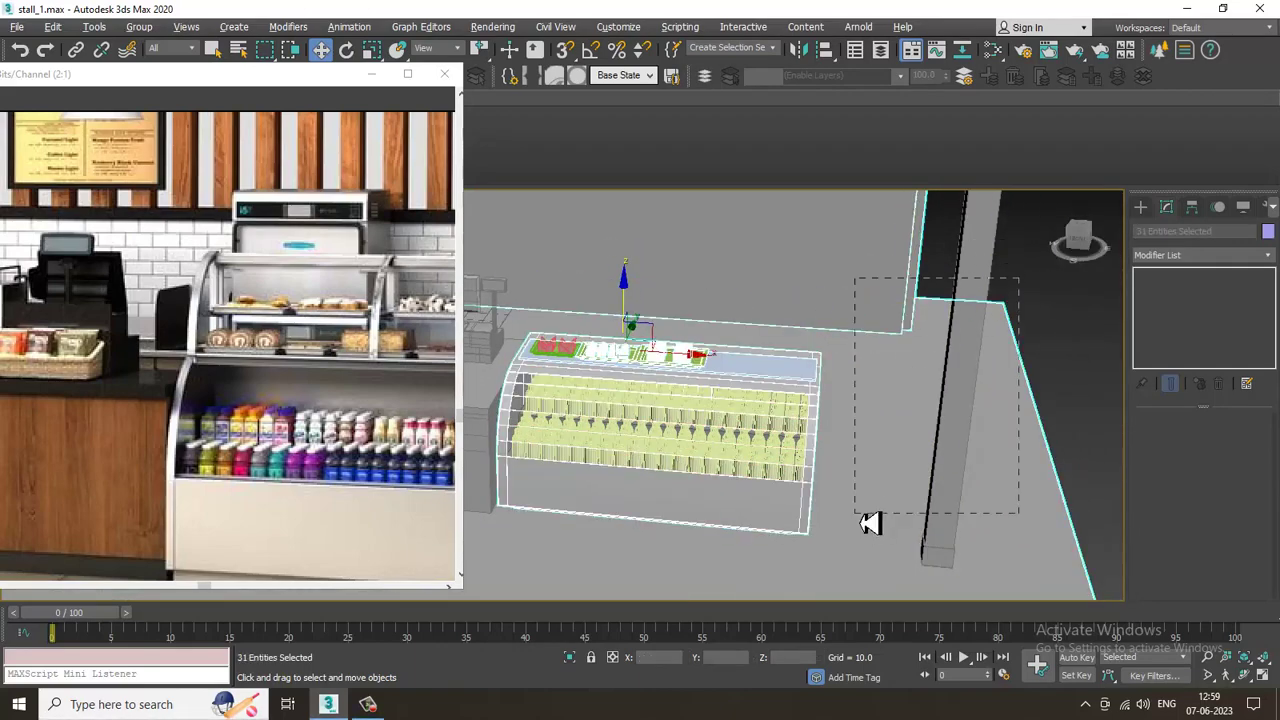
alt+drag(869, 530, 869, 530)
alt+drag(709, 447, 709, 447)
middle_drag(645, 402, 735, 474)
scroll(708, 425, up, 3)
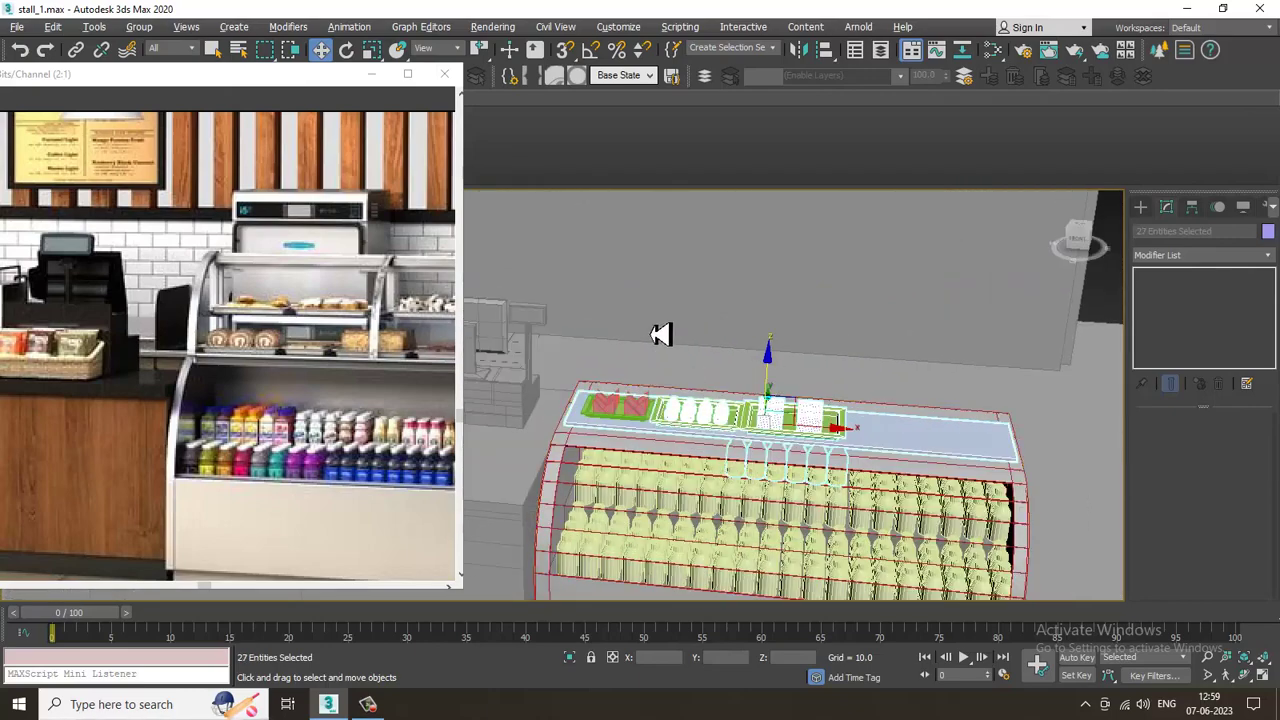
alt+drag(722, 485, 724, 485)
alt+middle_drag(780, 496, 810, 484)
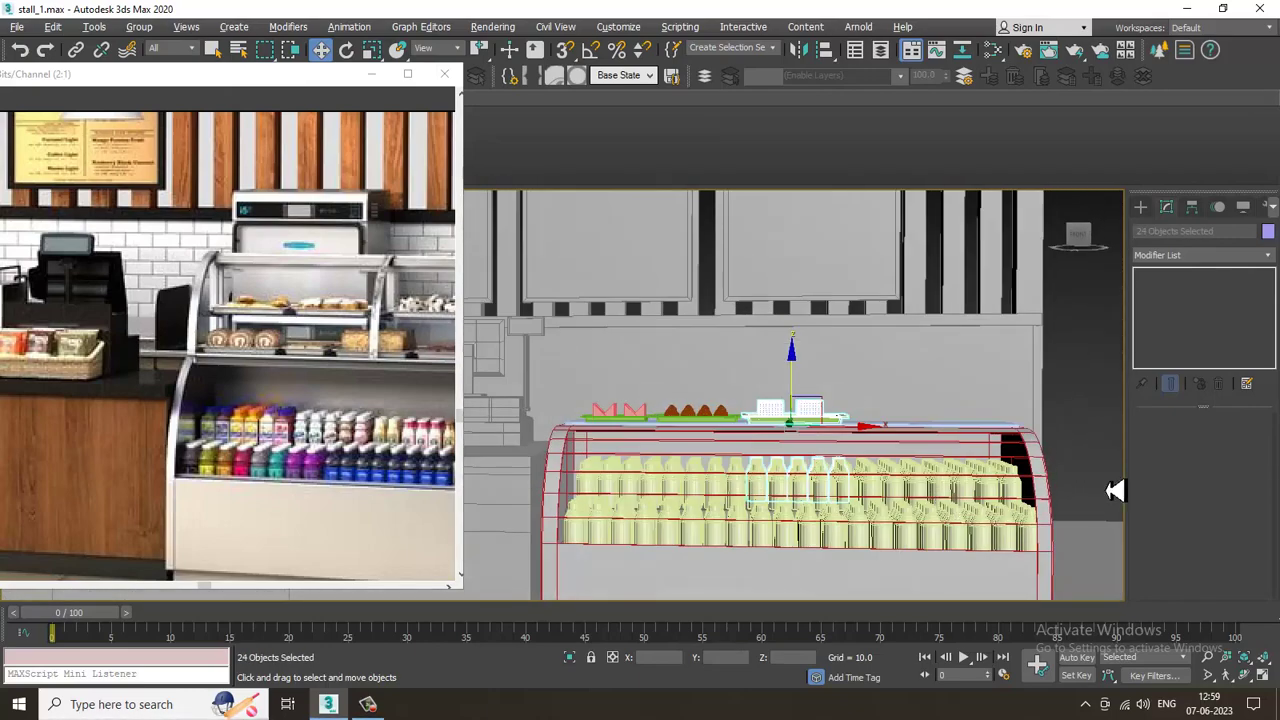
alt+drag(568, 565, 568, 565)
alt+middle_drag(568, 565, 829, 477)
scroll(815, 440, up, 4)
mouse_move(823, 372)
mouse_down()
mouse_move(817, 383)
mouse_move(826, 374)
mouse_up()
scroll(880, 435, down, 5)
alt+middle_drag(900, 436, 896, 412)
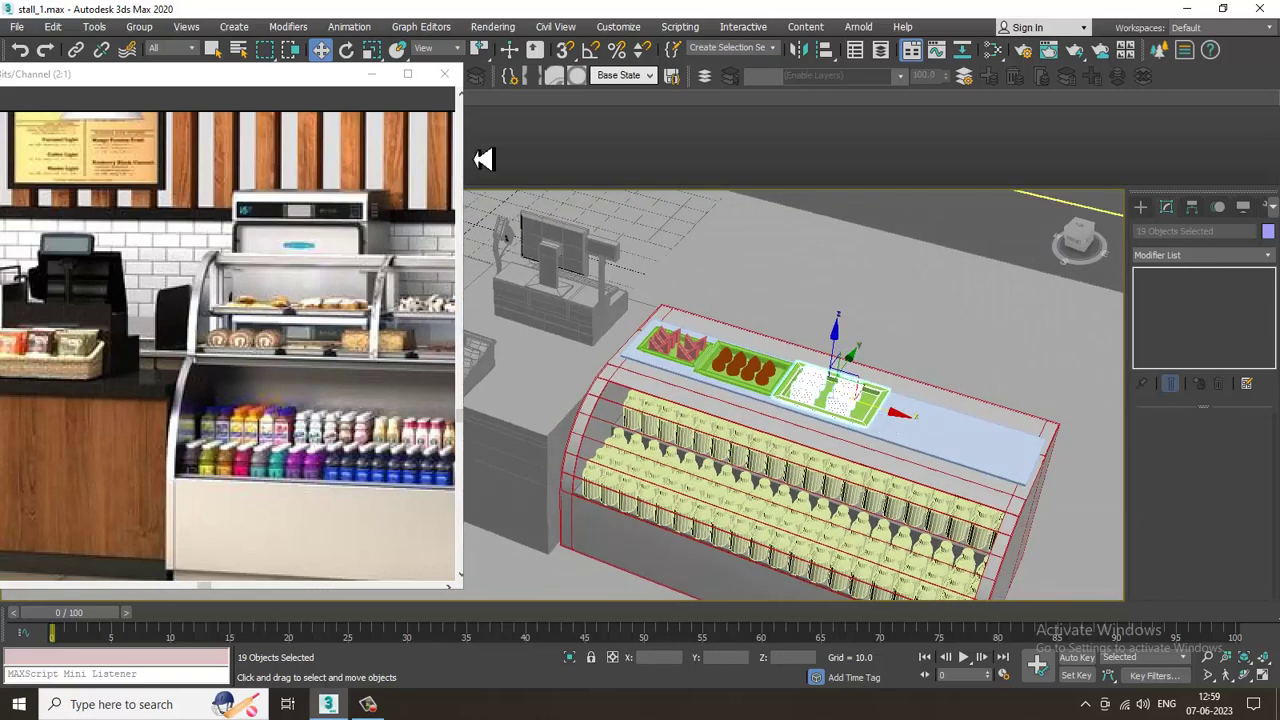
Combine the third tray and its slabs into one group and move it along the shelf away from the middle tray
click(139, 26)
click(163, 52)
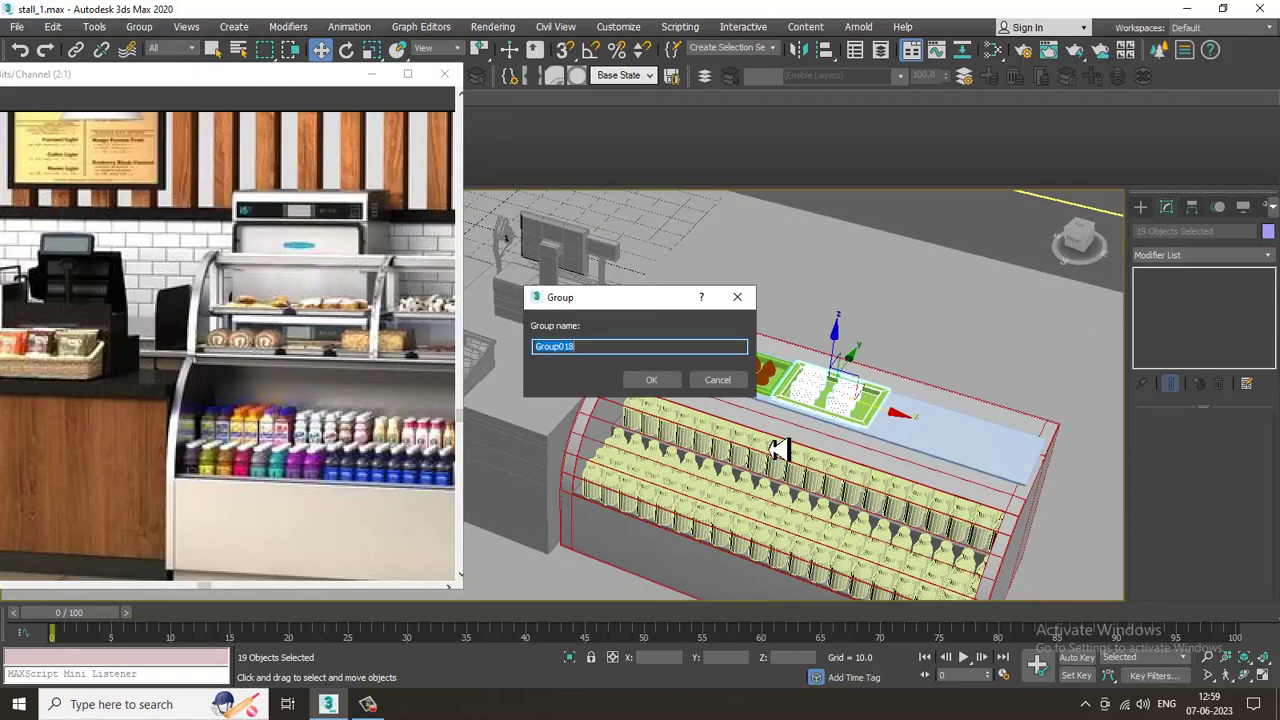
click(638, 381)
scroll(870, 425, up, 5)
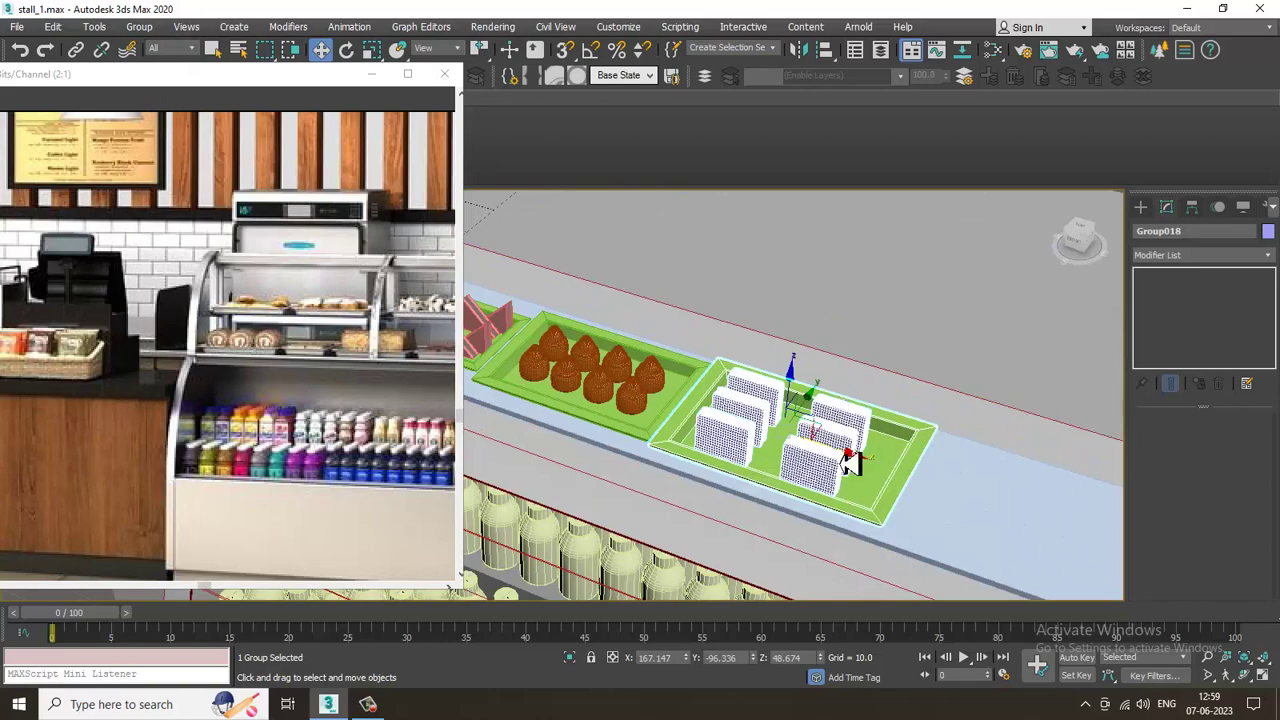
drag(846, 459, 894, 470)
Unhide the display counter's curved upper case and shift the slab tray group slightly back toward the middle tray
key(e)
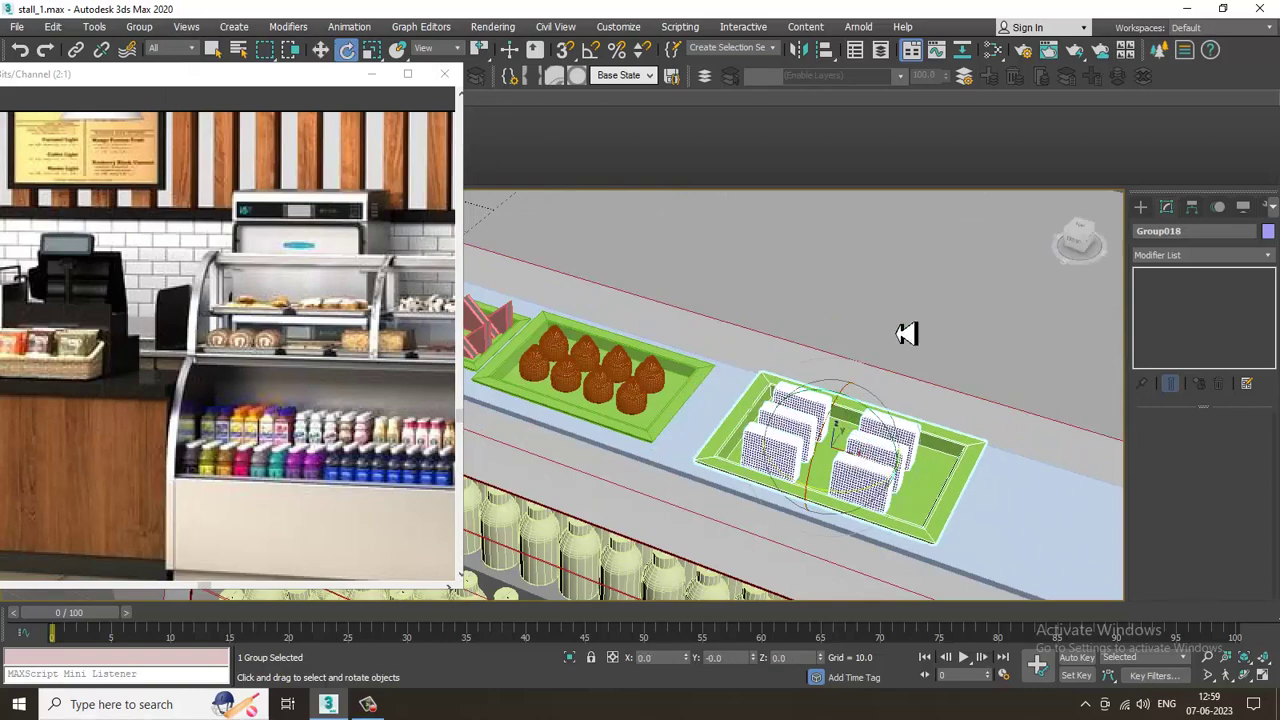
right_click(906, 334)
click(948, 251)
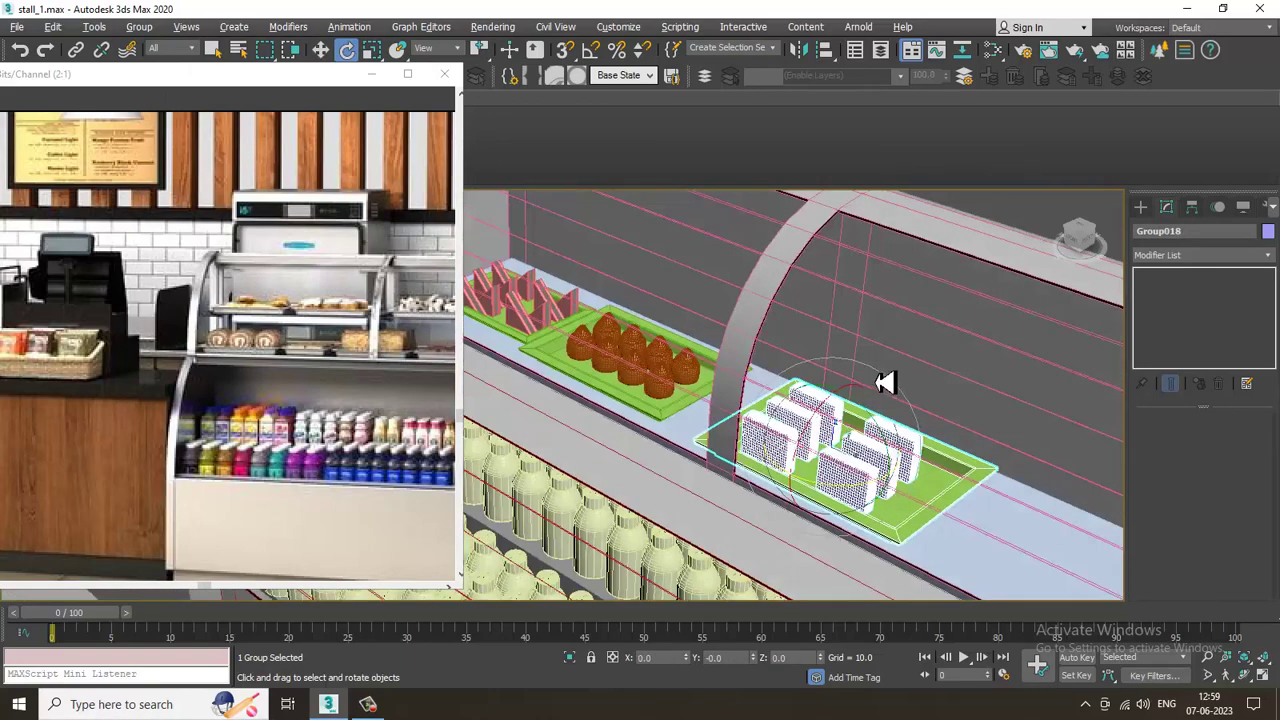
key(f)
key(w)
drag(888, 462, 867, 460)
scroll(871, 465, down, 6)
alt+middle_drag(946, 432, 1014, 445)
click(1083, 369)
Examine the furnished display counter and the neighbouring stall counters, and compare them with the full reference image
scroll(856, 440, up, 5)
middle_drag(855, 440, 904, 428)
key(F4)
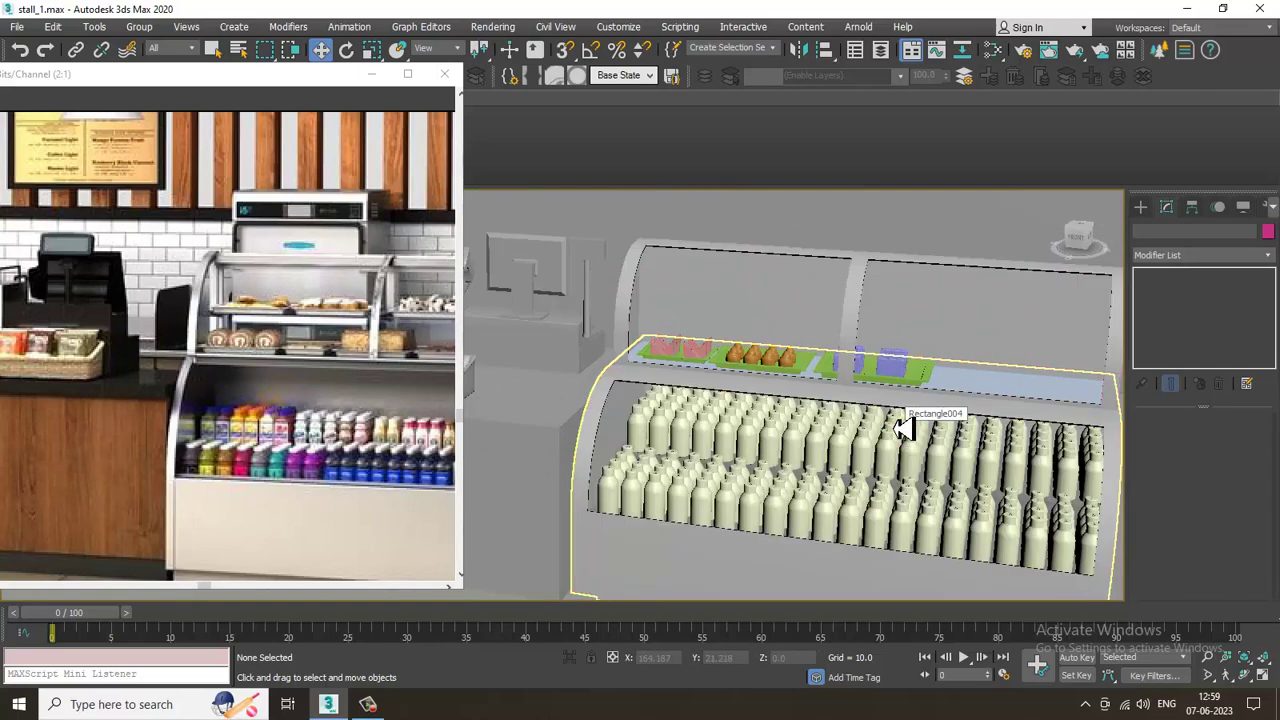
scroll(903, 428, up, 2)
scroll(905, 433, down, 3)
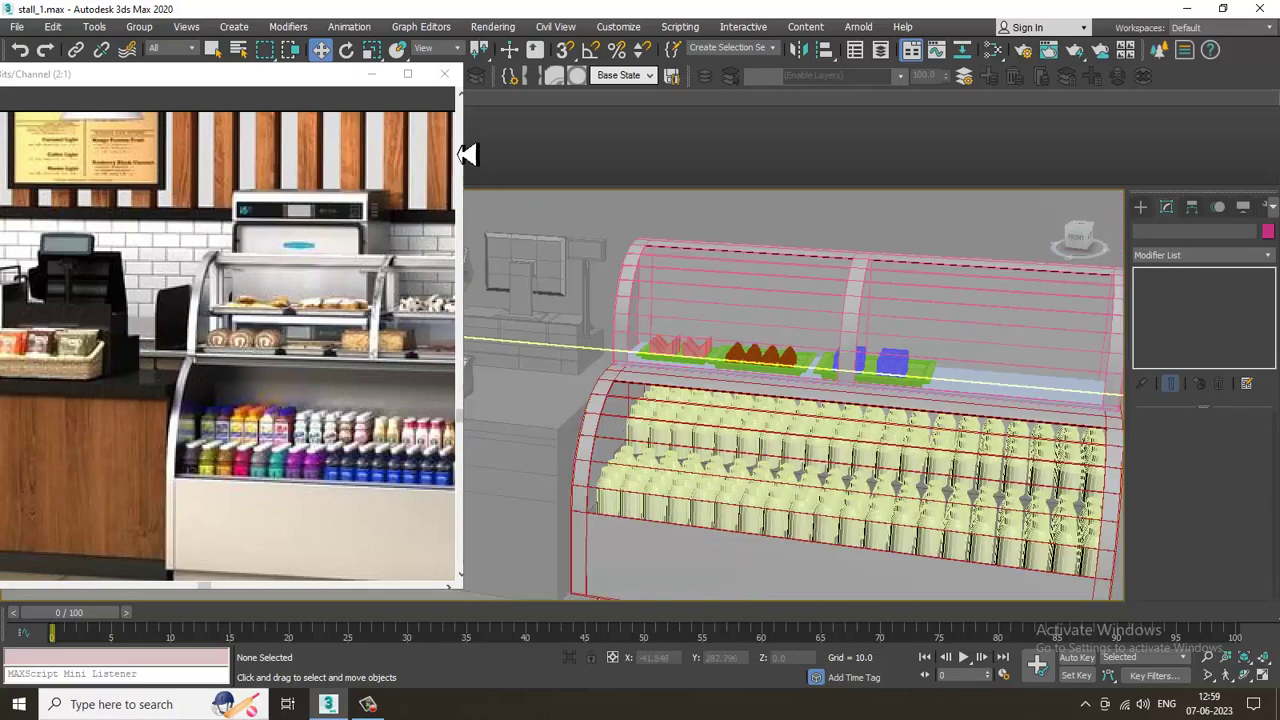
drag(325, 90, 253, 95)
scroll(752, 413, down, 2)
middle_drag(883, 440, 943, 438)
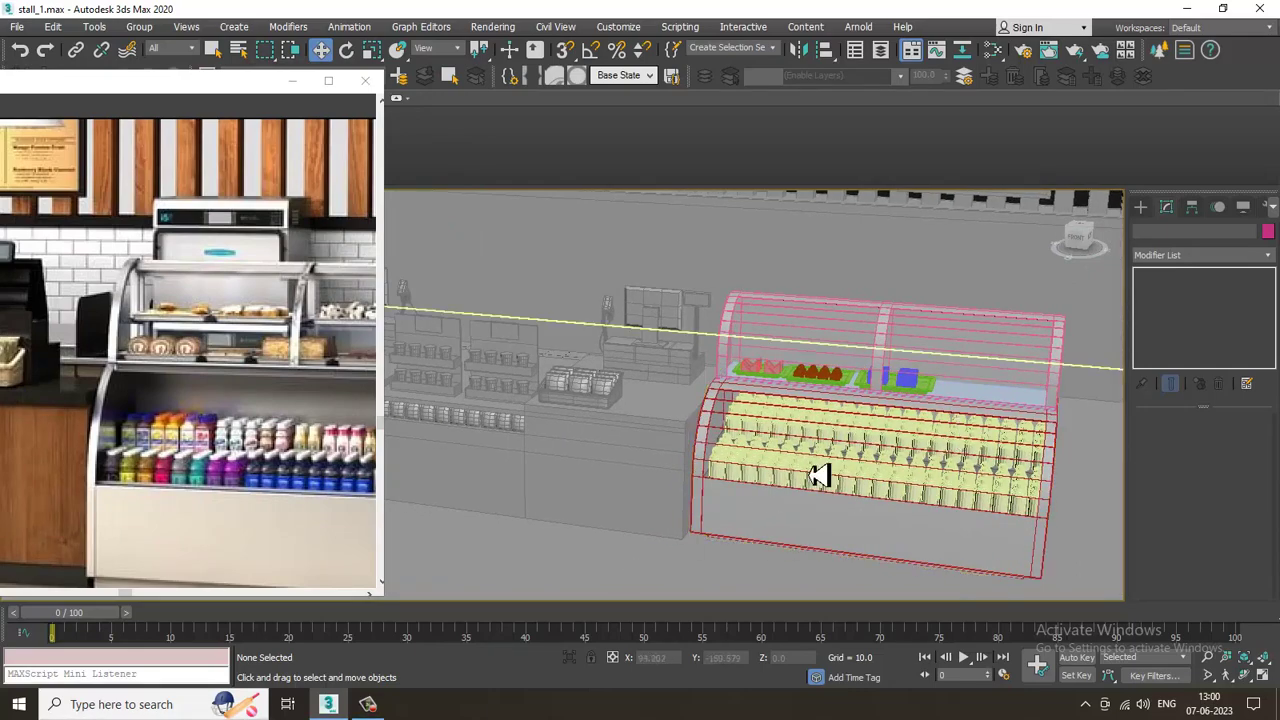
scroll(849, 457, down, 3)
scroll(852, 457, up, 5)
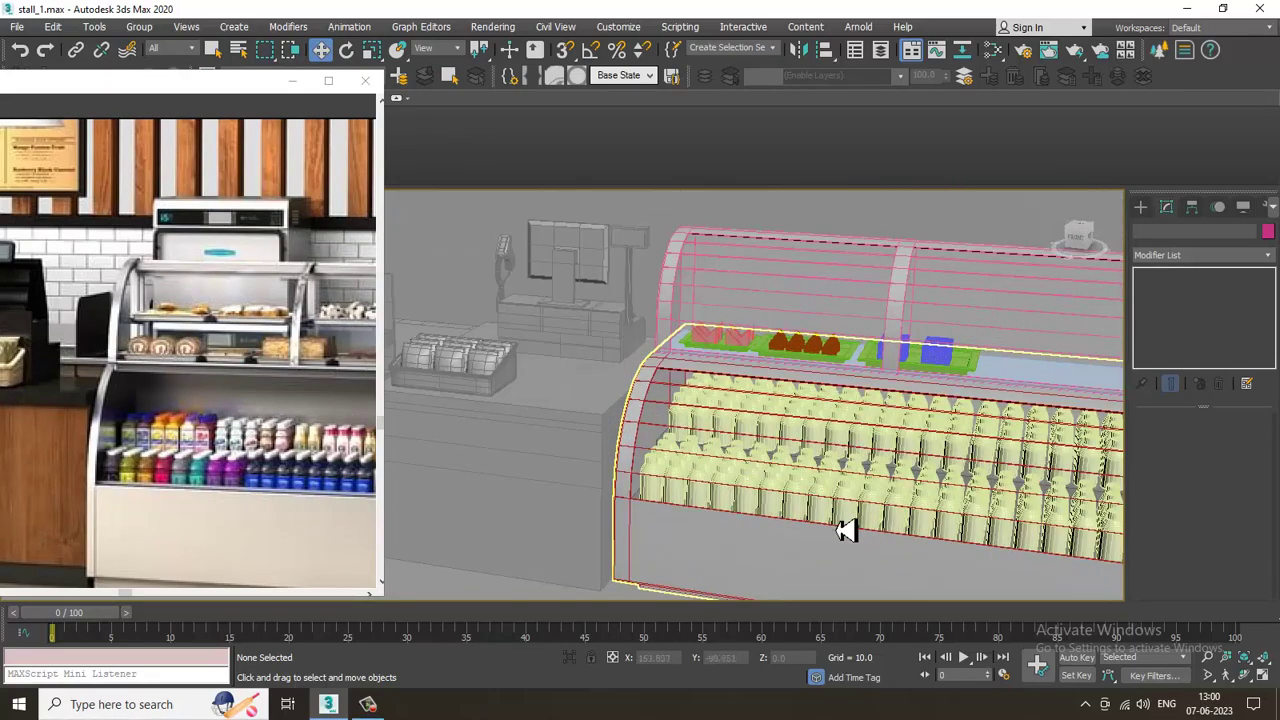
alt+middle_drag(970, 400, 733, 425)
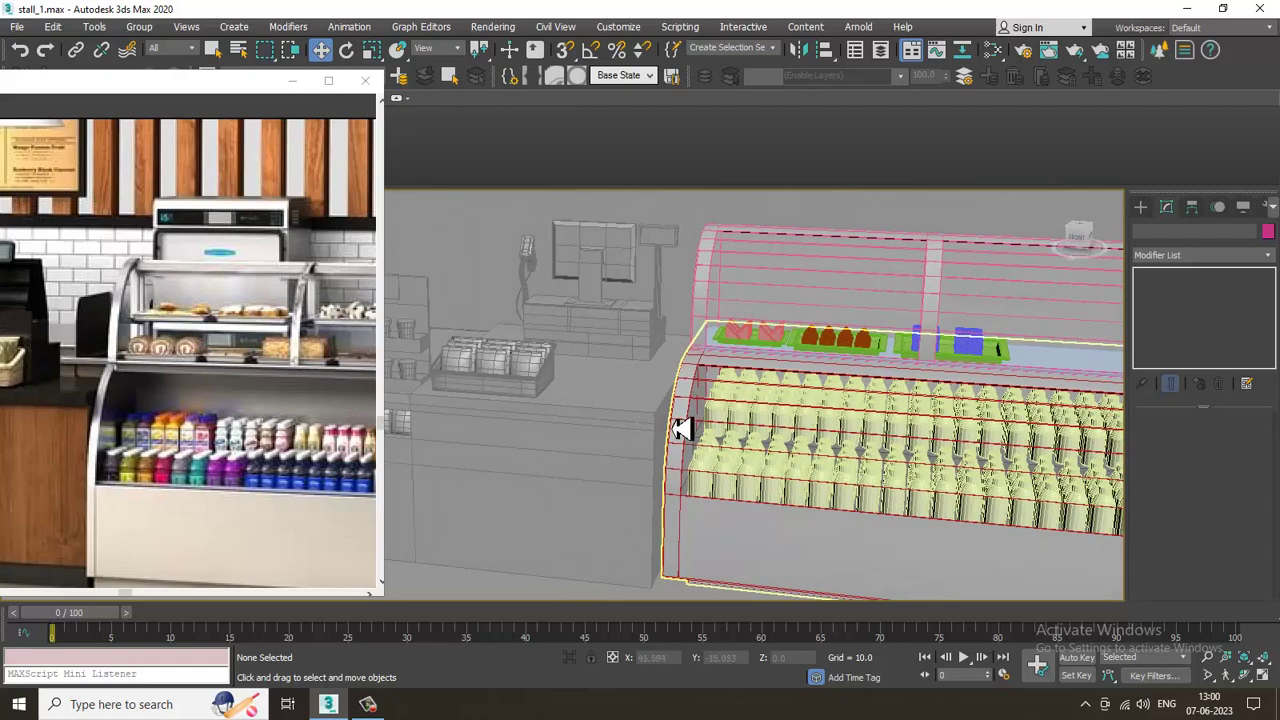
scroll(227, 321, down, 3)
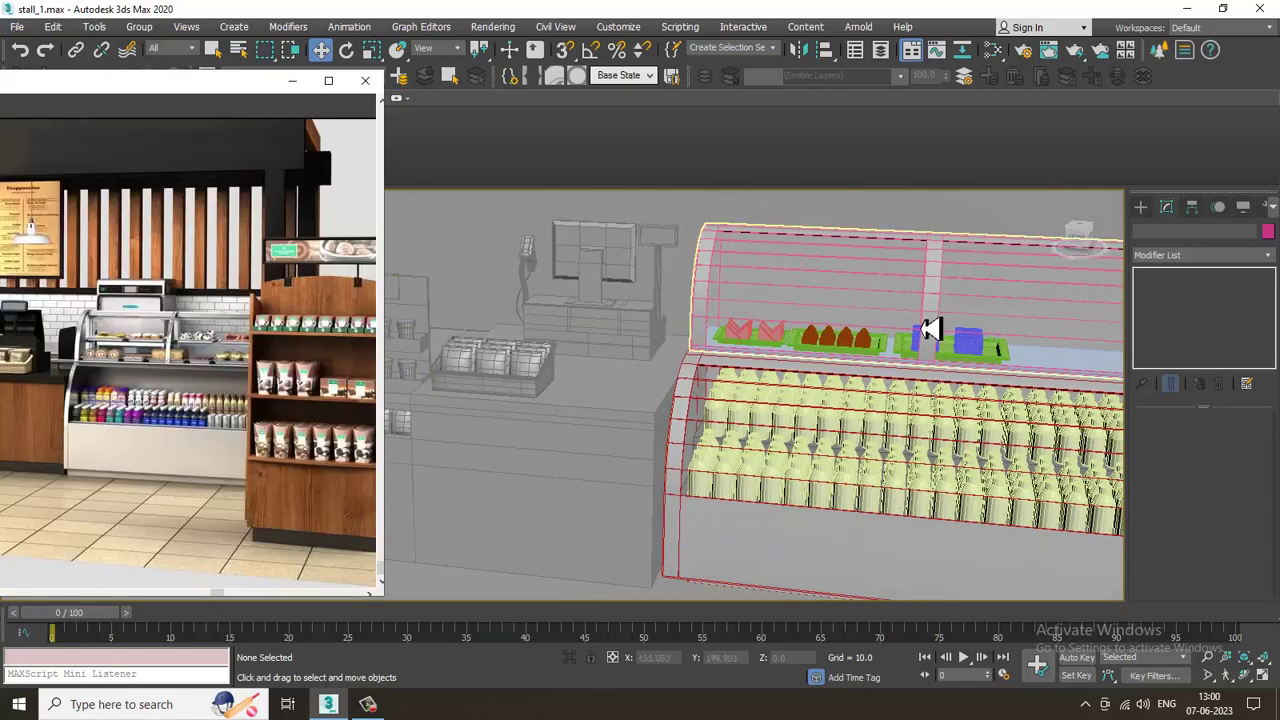
scroll(878, 347, down, 8)
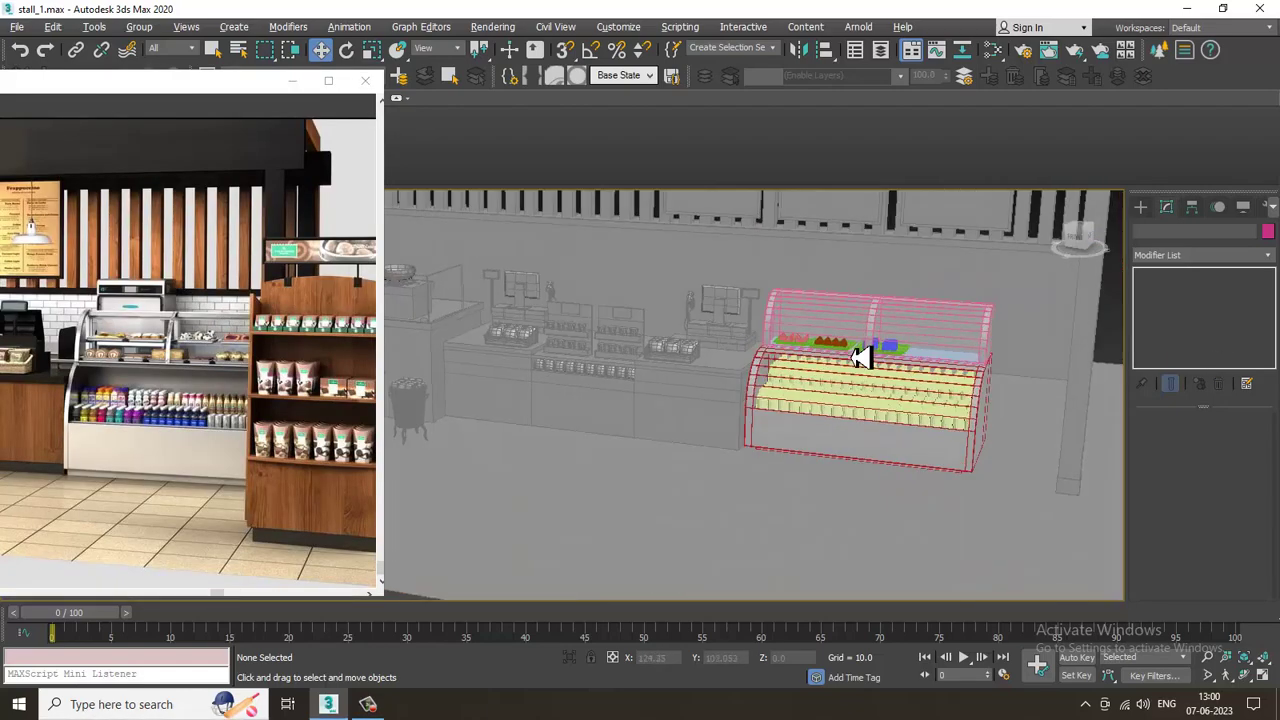
alt+middle_drag(903, 431, 831, 372)
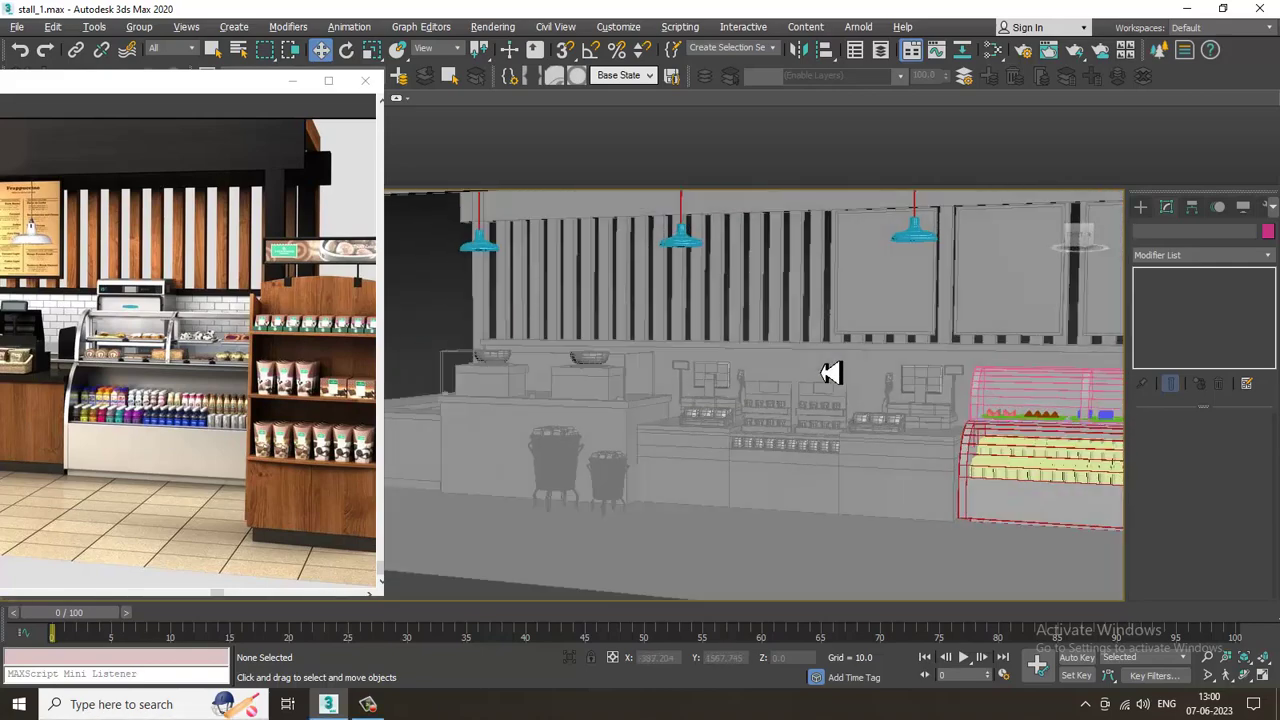
scroll(831, 375, up, 3)
middle_drag(905, 455, 748, 403)
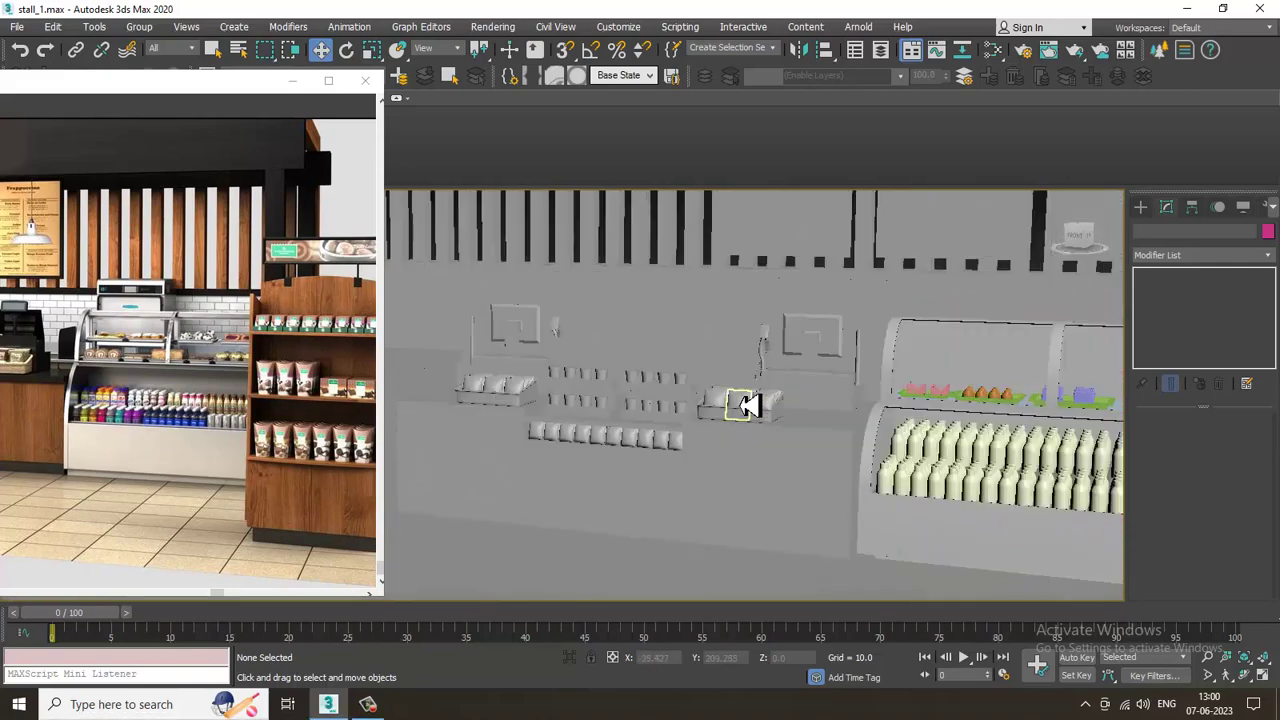
alt+middle_drag(875, 419, 872, 422)
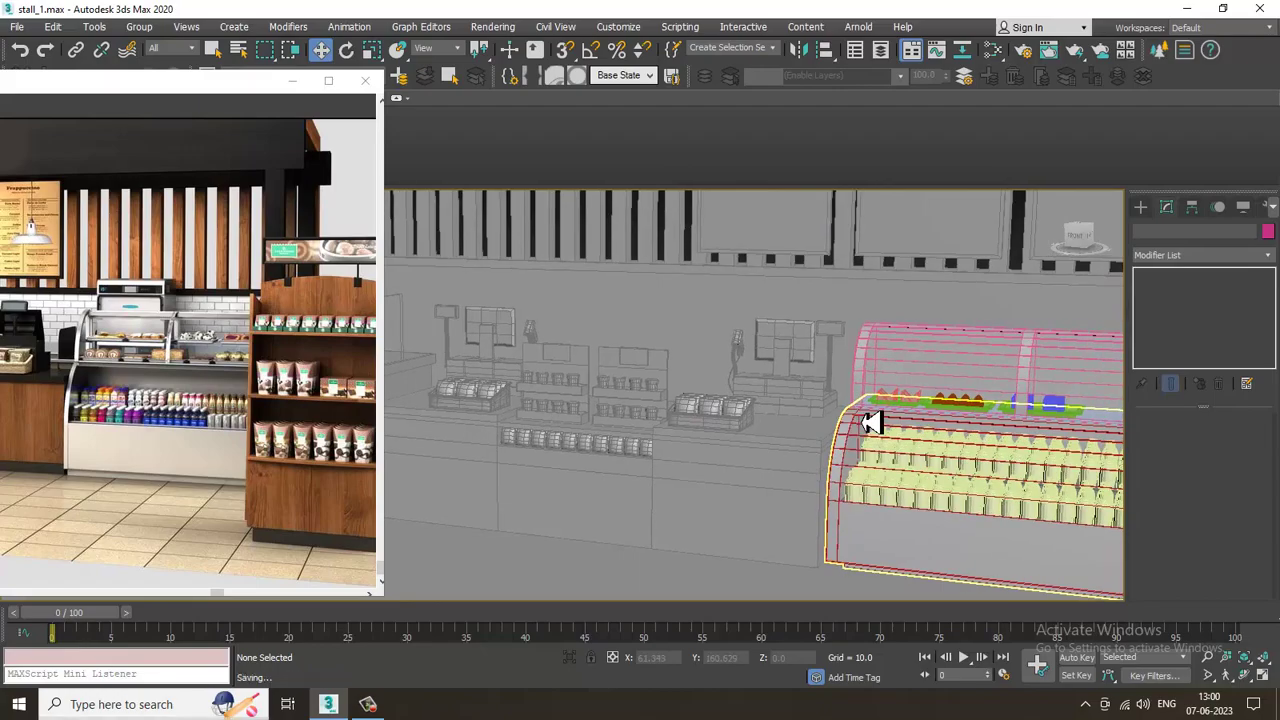